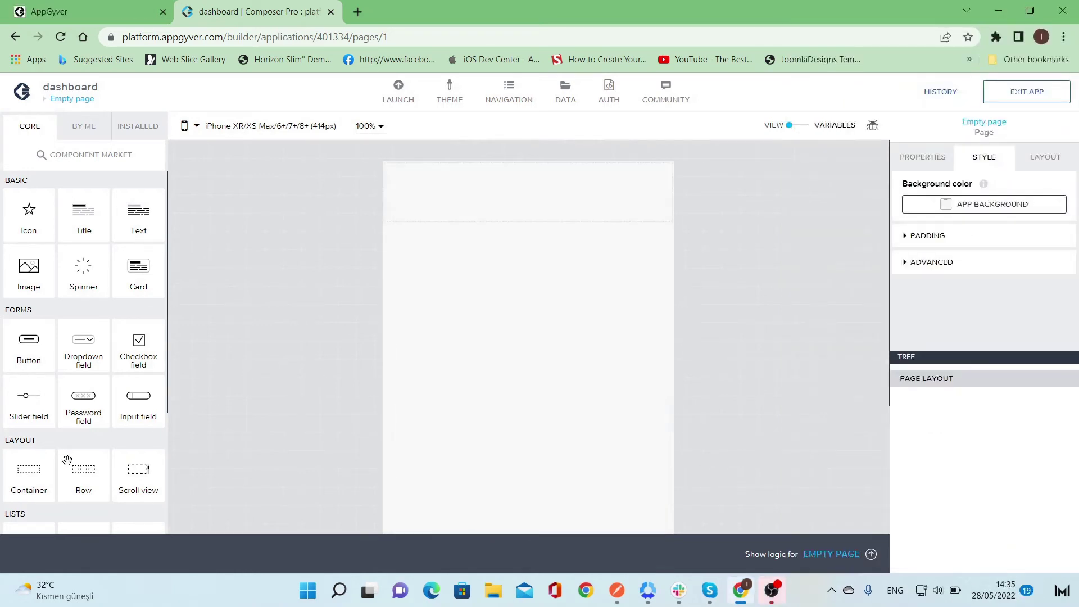
- Place a container on the empty dashboard page and set its display name to User_card_Container
drag(19, 474, 532, 265)
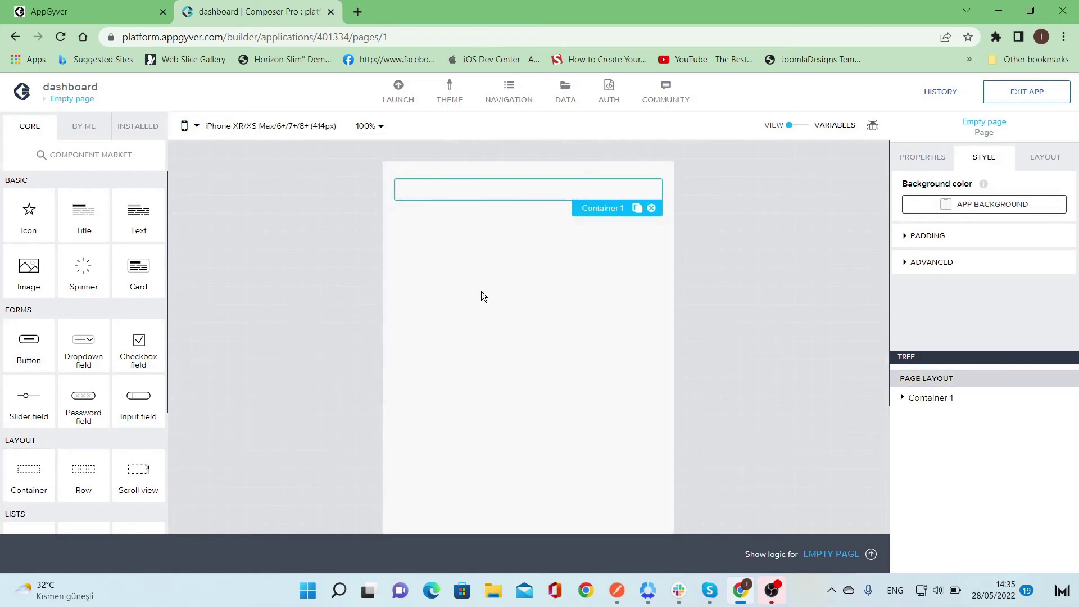
click(922, 157)
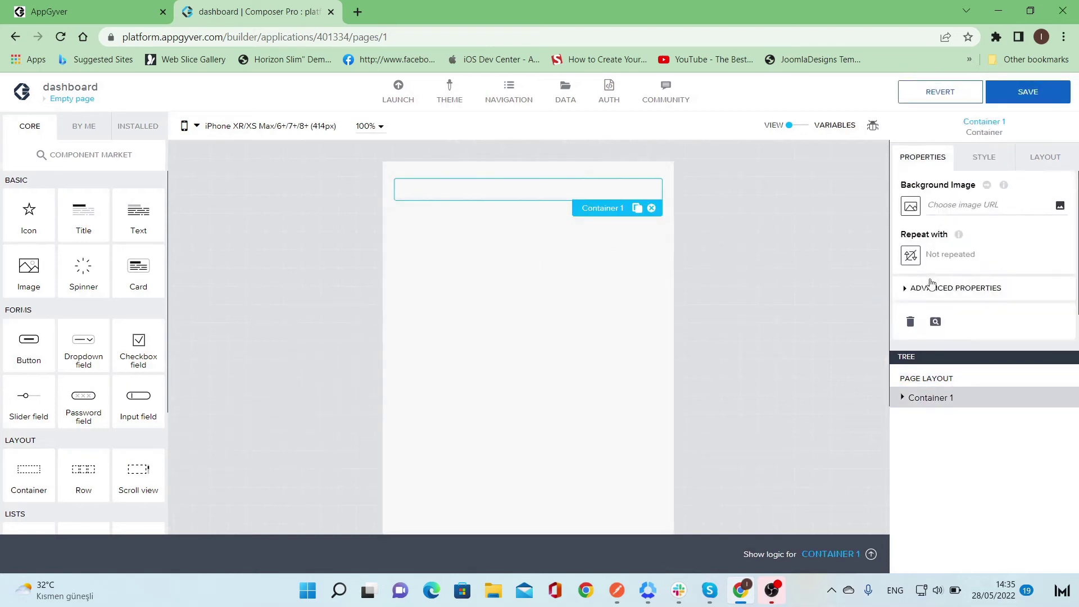
click(931, 287)
scroll(950, 309, down, 1)
click(953, 319)
double_click(953, 308)
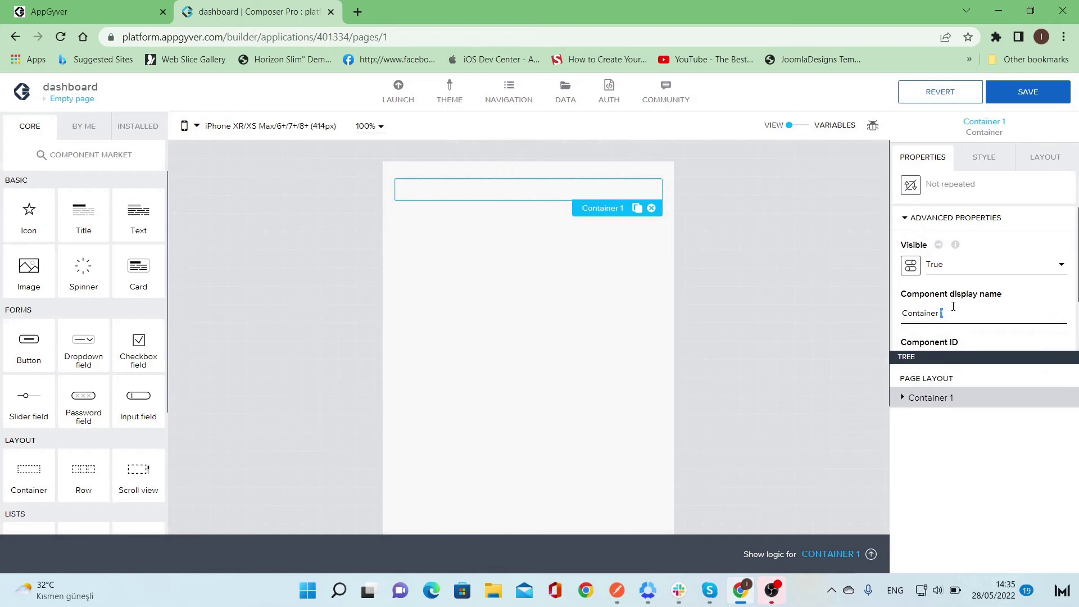
key(BackSpace)
key(Home)
text(User)
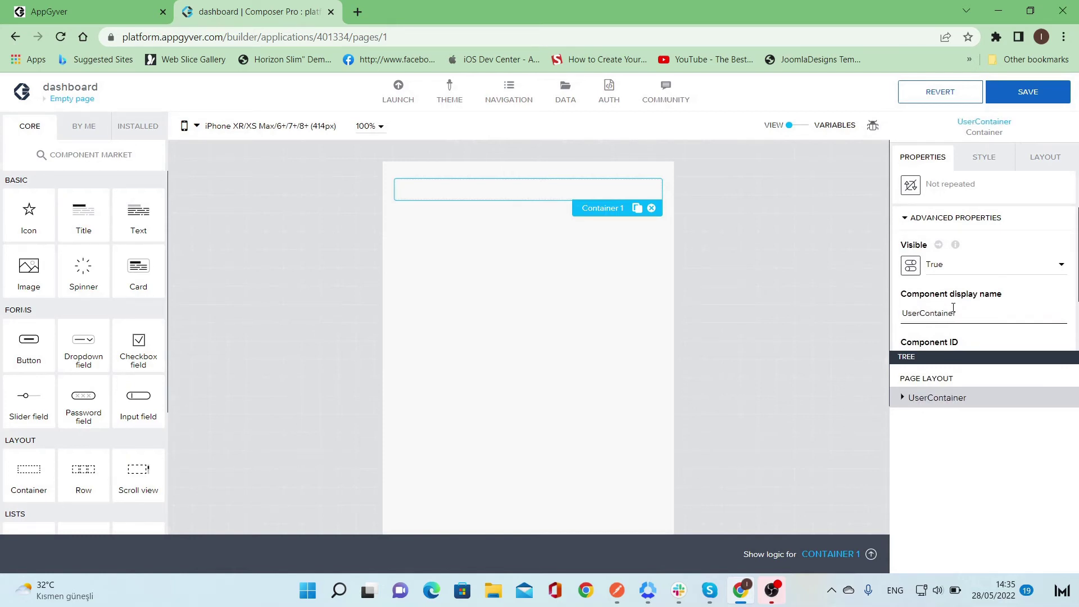
text(_card)
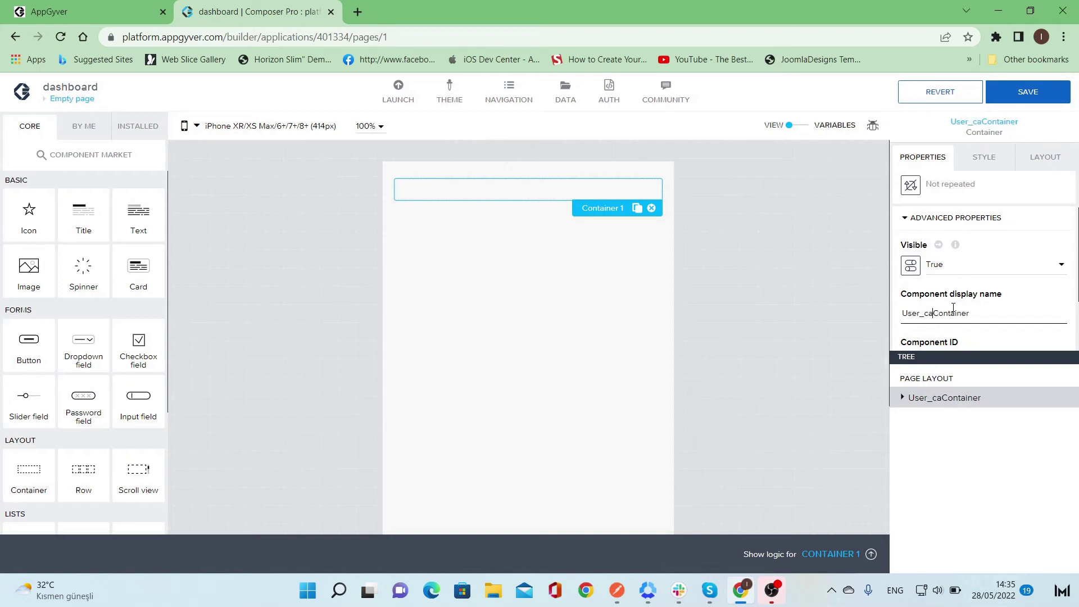
text(_)
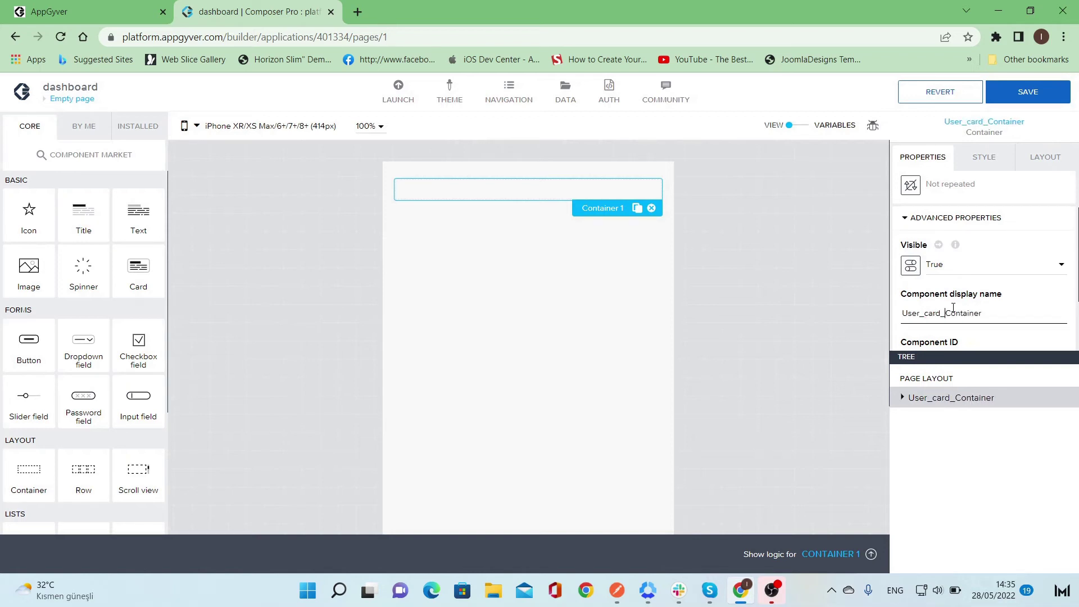
click(570, 282)
click(565, 194)
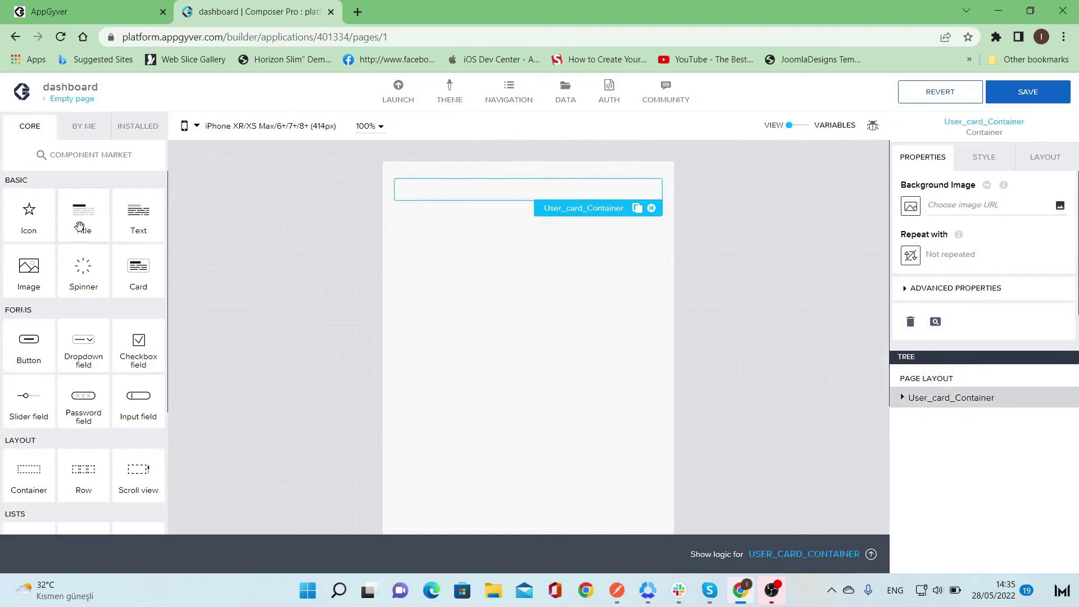
- Add an Image and a Container inside User_card_Container and set its layout to Horizontal
drag(44, 283, 438, 193)
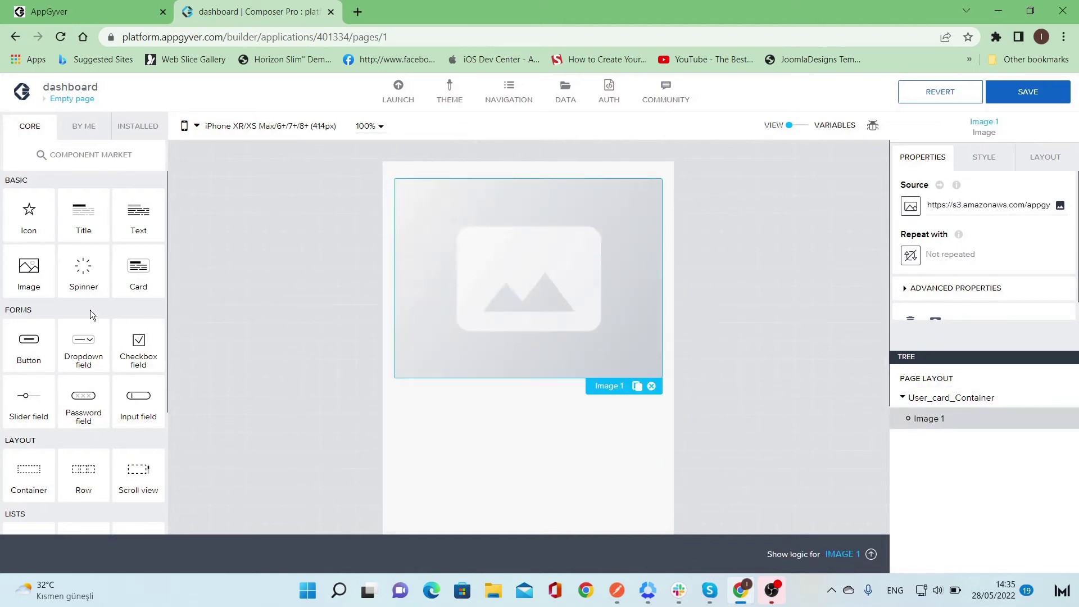
drag(21, 494, 524, 369)
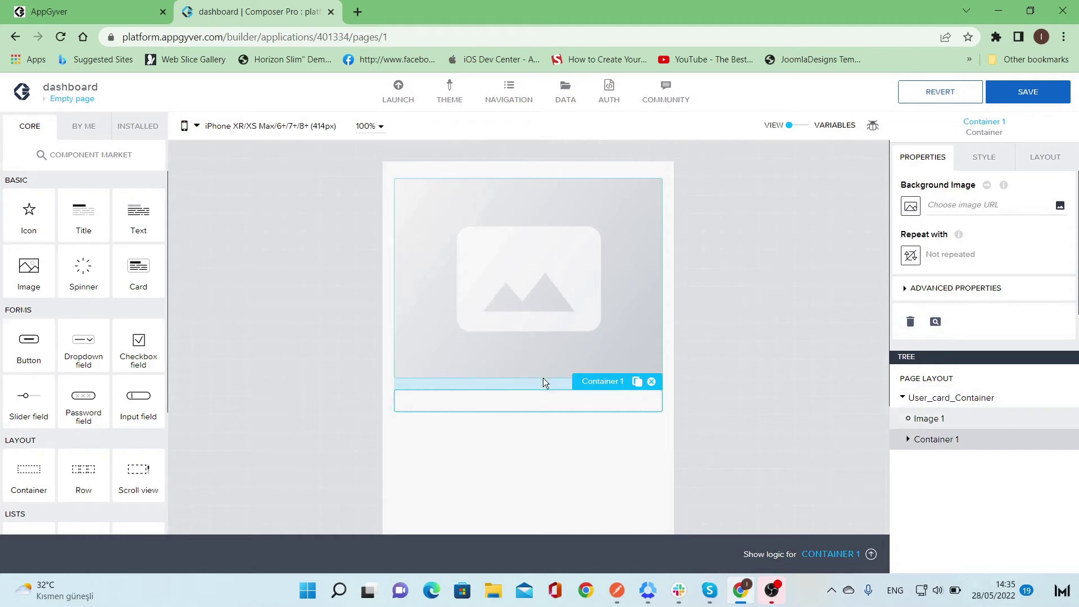
click(661, 337)
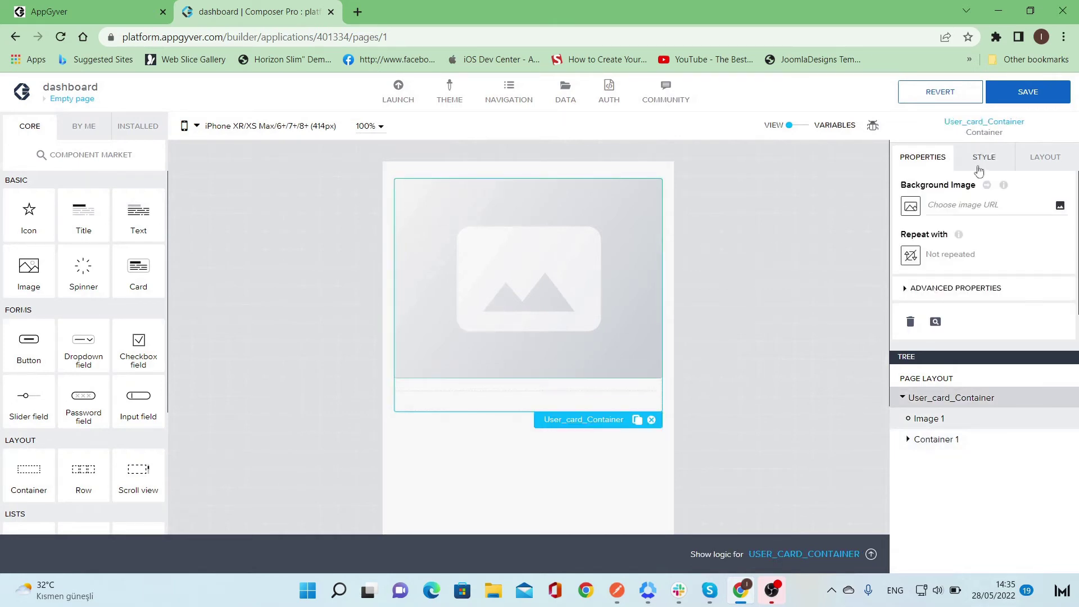
click(1049, 160)
click(927, 287)
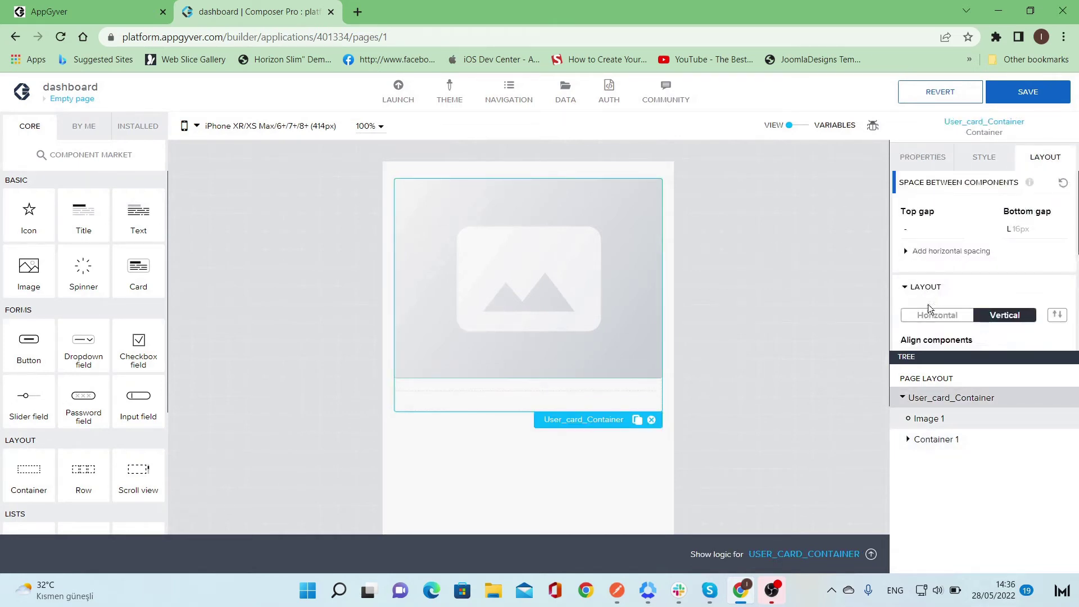
click(931, 316)
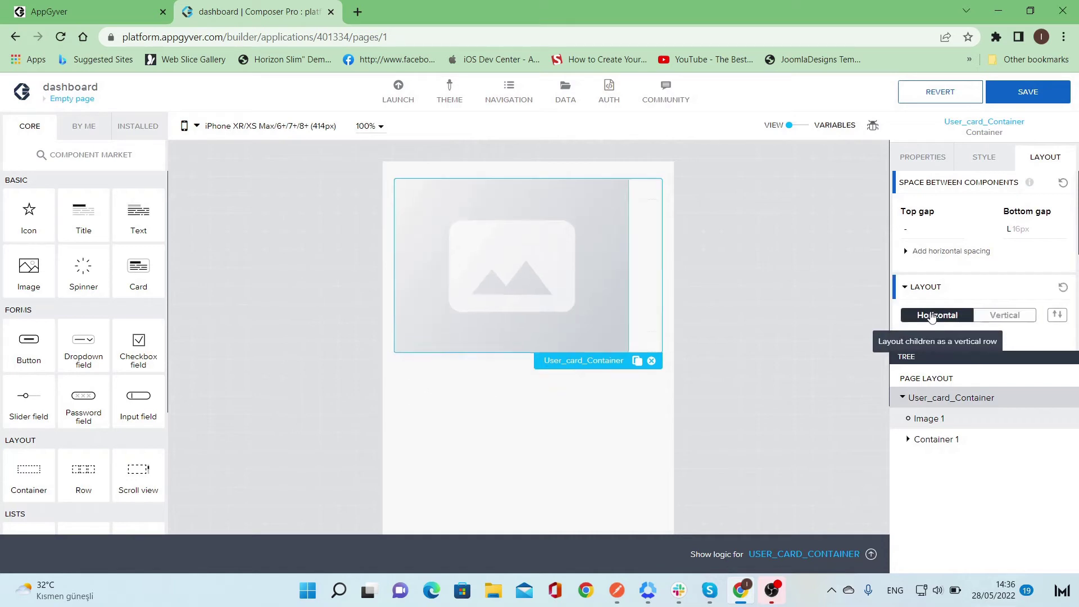
click(582, 255)
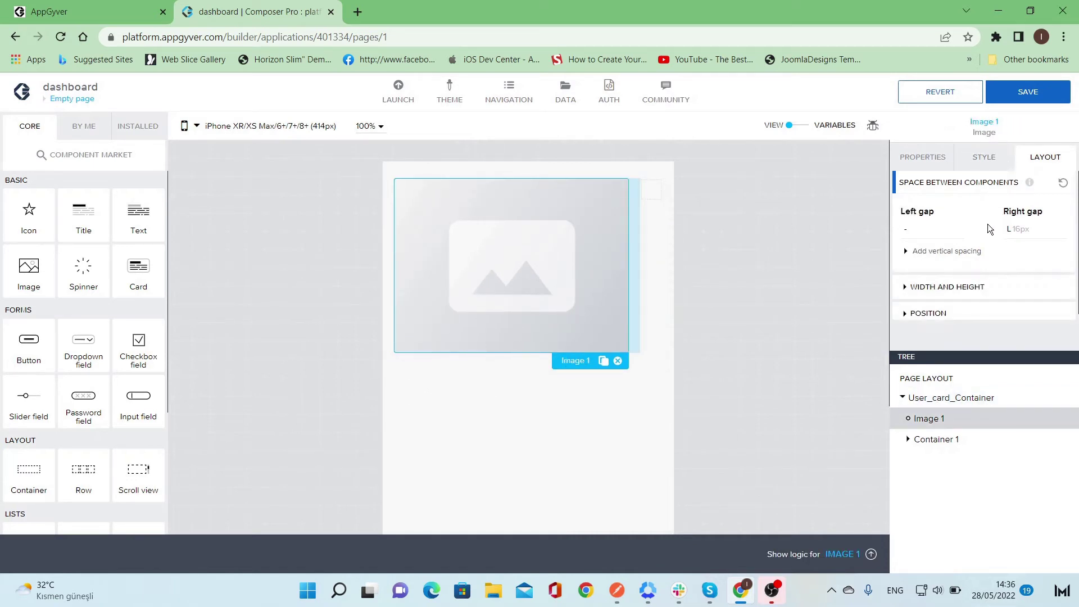
- Give Image 1 an exact size of 75 px width by 75 px height
click(947, 286)
scroll(955, 254, down, 2)
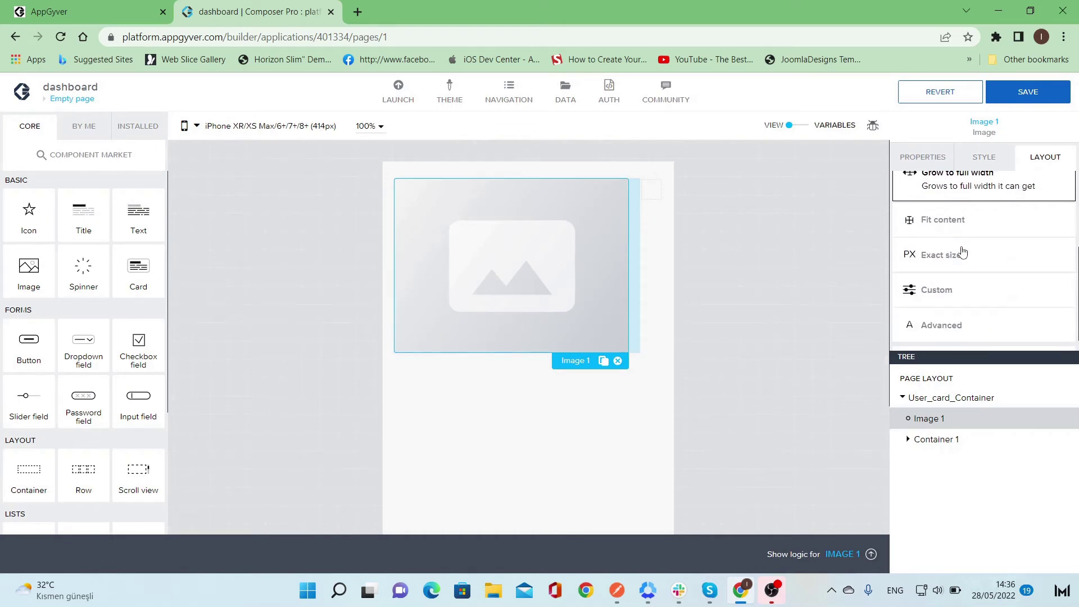
click(954, 256)
click(966, 279)
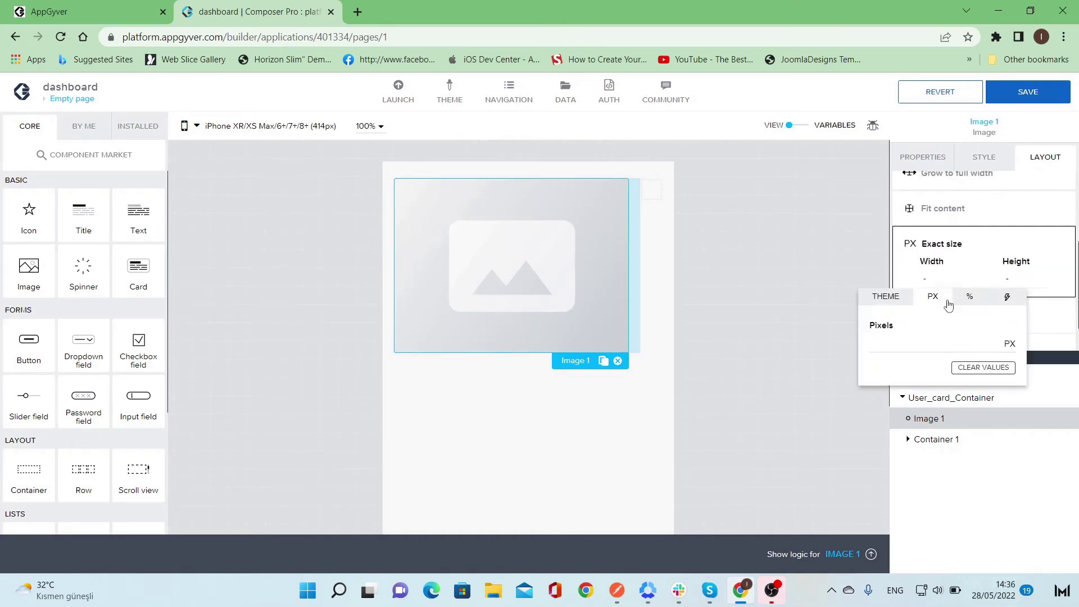
click(923, 337)
text(75)
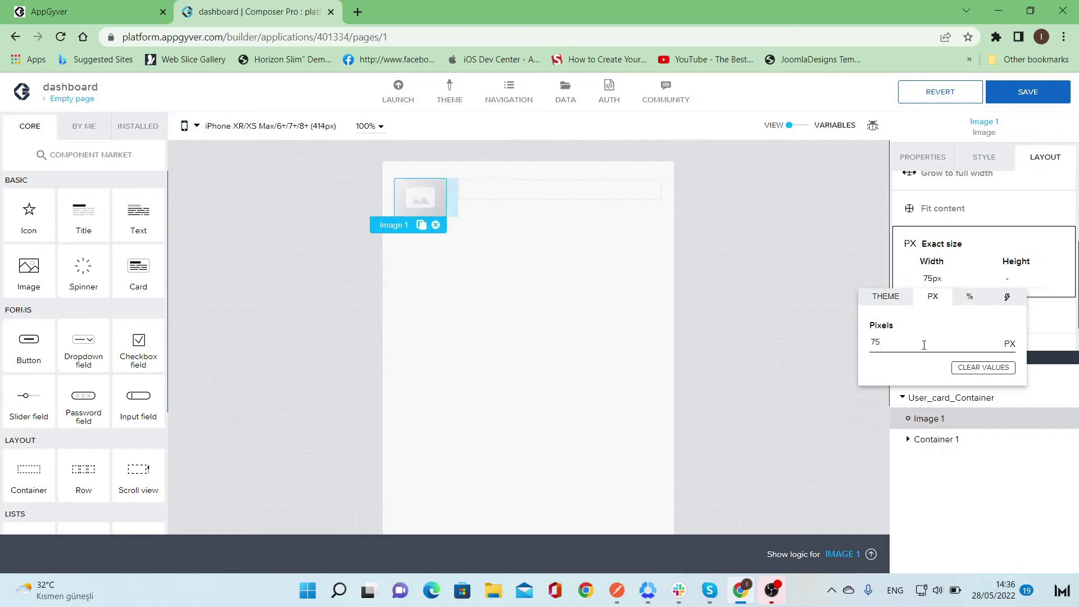
click(991, 281)
click(1012, 281)
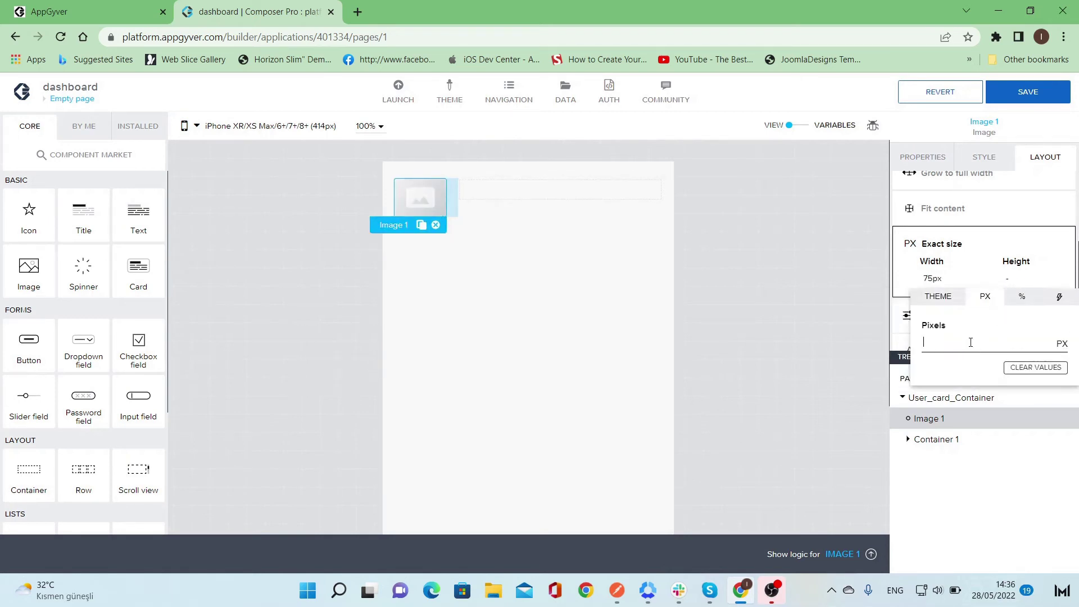
text(75)
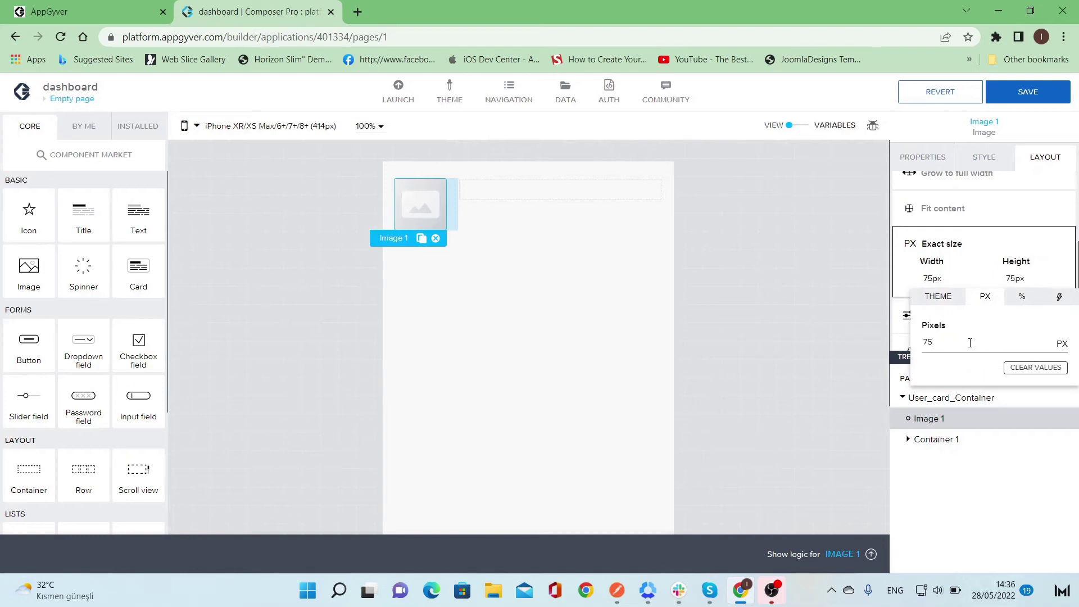
click(653, 342)
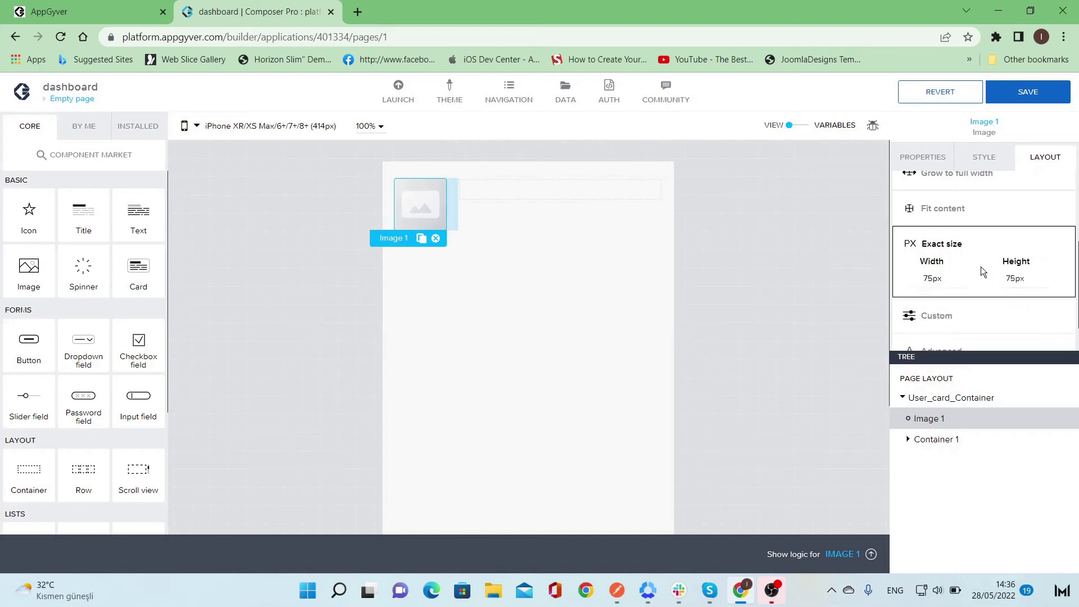
scroll(980, 266, down, 1)
scroll(980, 268, up, 3)
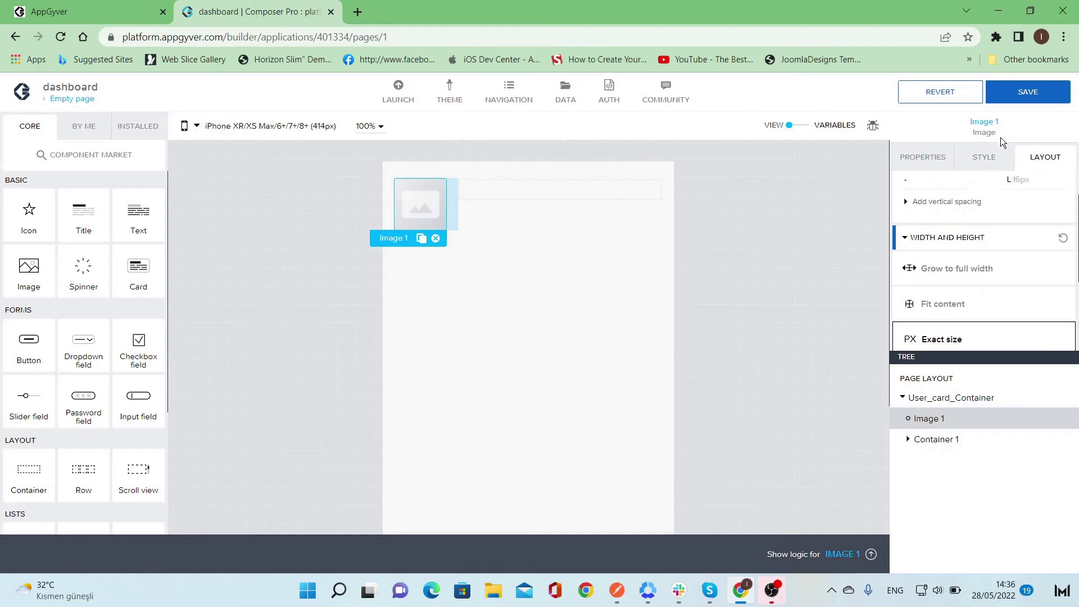
click(995, 163)
- Create a new style class named profile_pic for Image 1 and open it for editing
click(1059, 216)
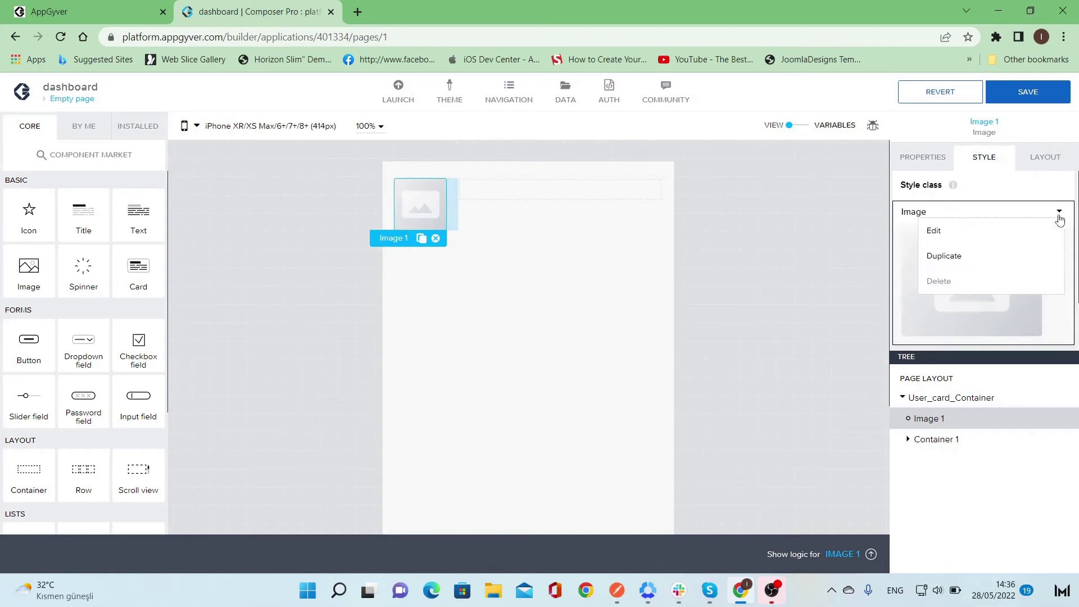
click(1029, 231)
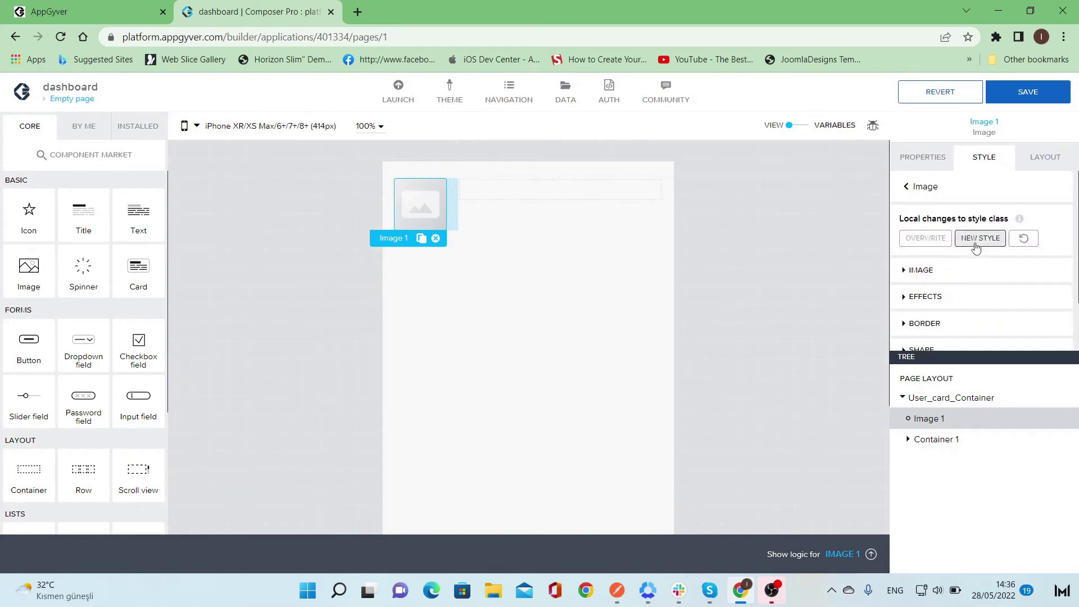
click(980, 238)
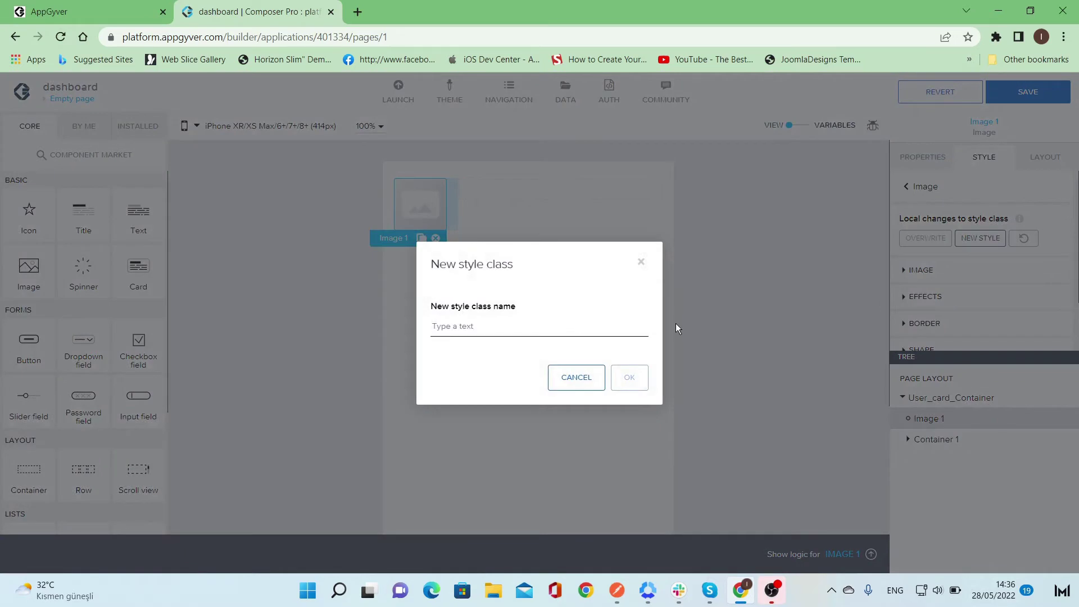
text(profile_pic)
click(630, 377)
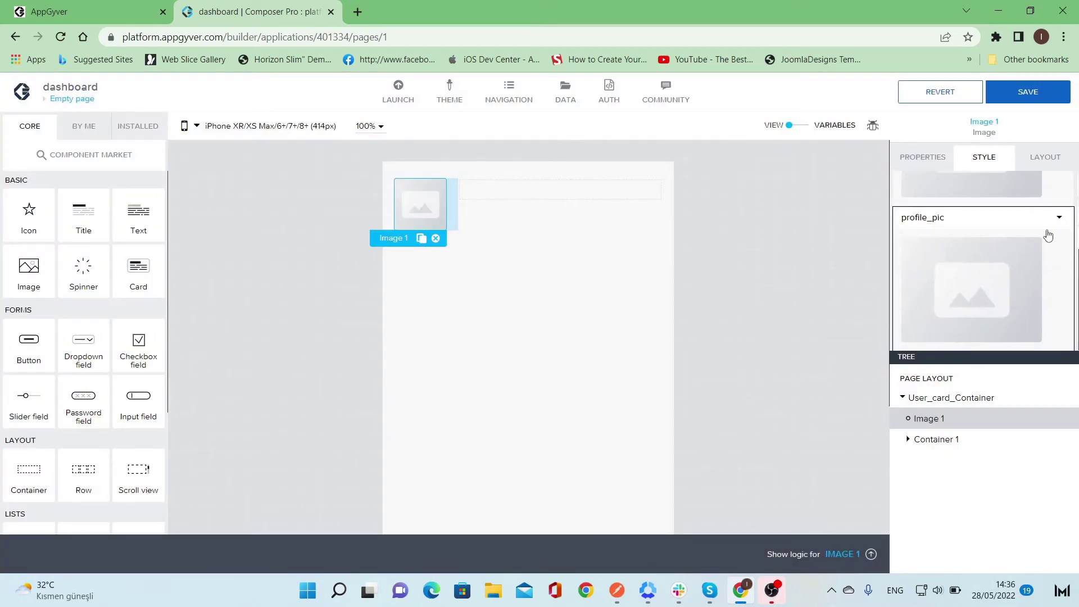
click(1059, 218)
click(1028, 237)
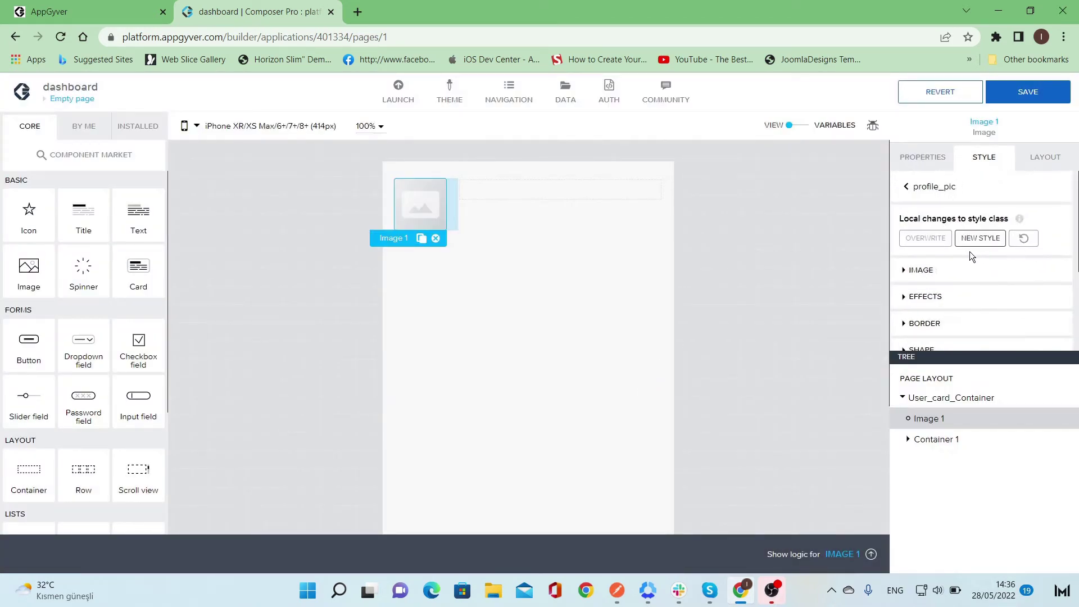
- Set Image 1's border colour to Positive green and its border style to solid
scroll(940, 269, down, 2)
click(944, 262)
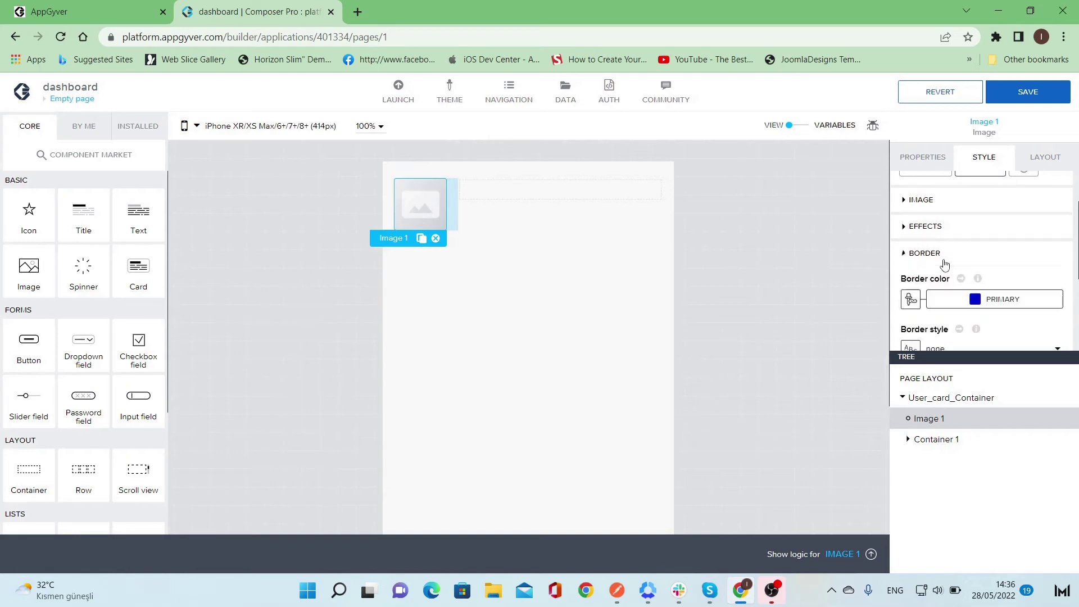
scroll(944, 263, down, 2)
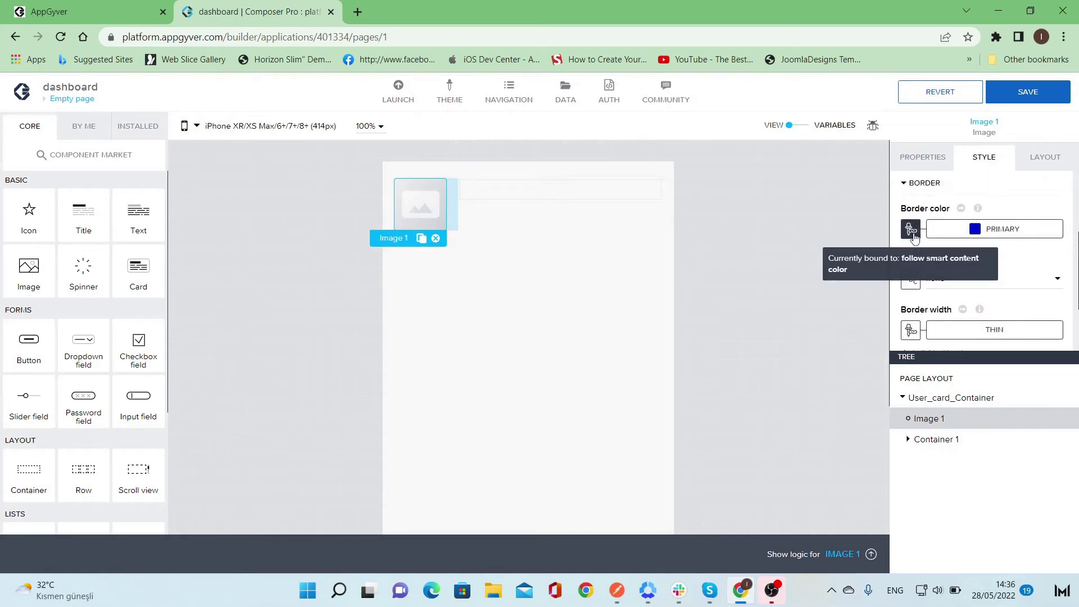
click(911, 229)
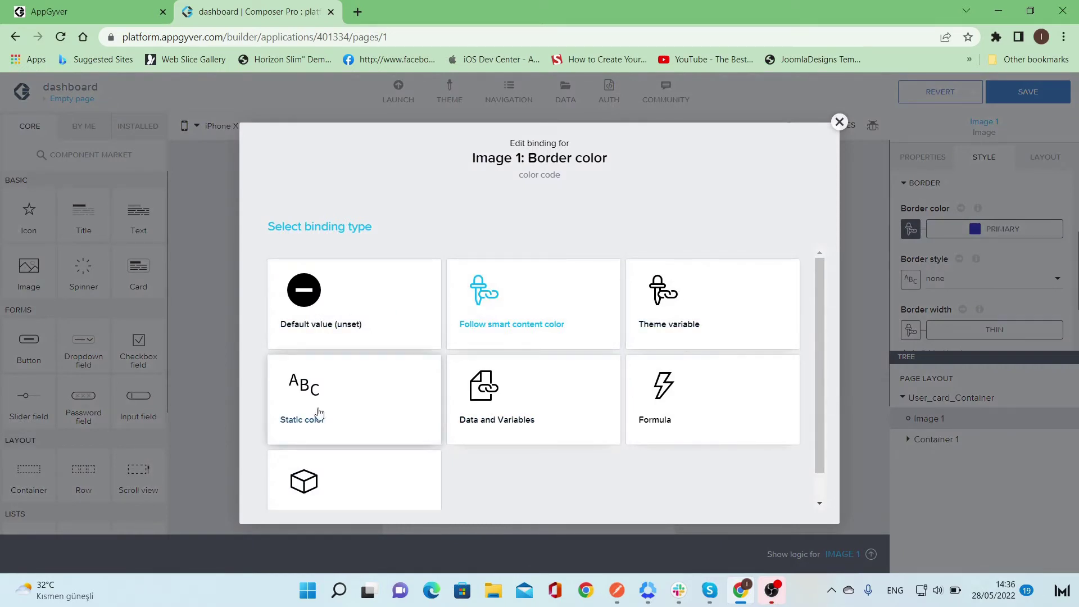
click(526, 337)
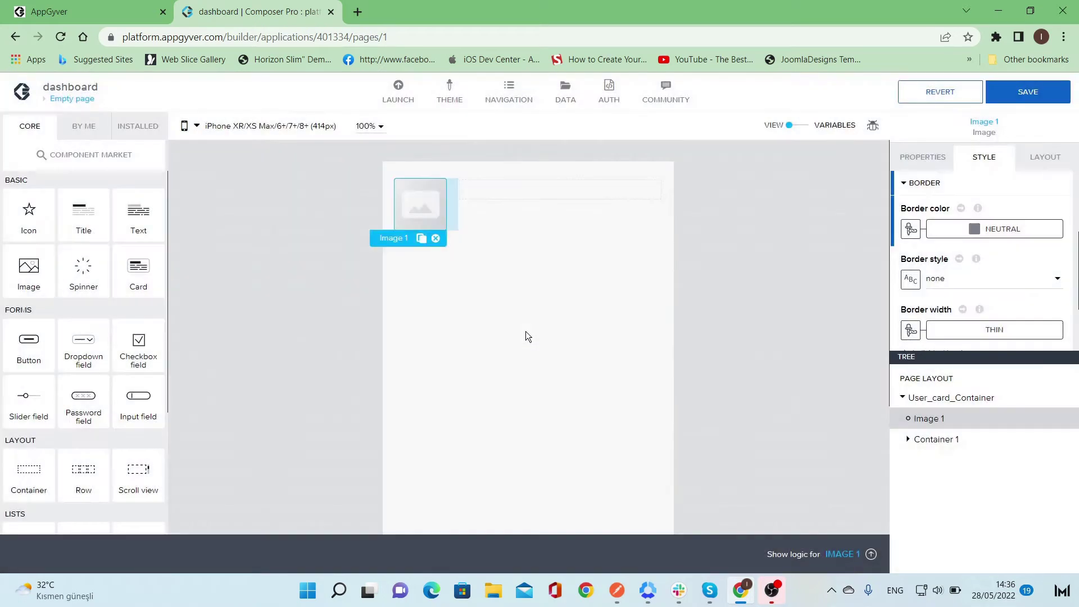
click(1040, 230)
click(1043, 379)
click(951, 282)
click(953, 304)
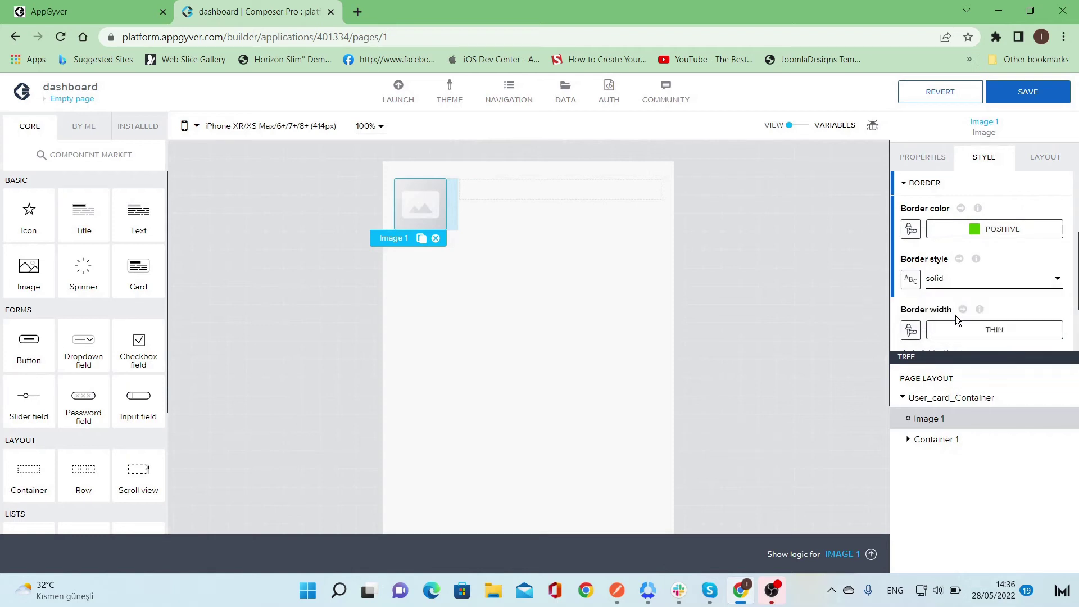
- Switch the border width to a static number and select its value to set it to 1
scroll(956, 316, down, 2)
click(956, 258)
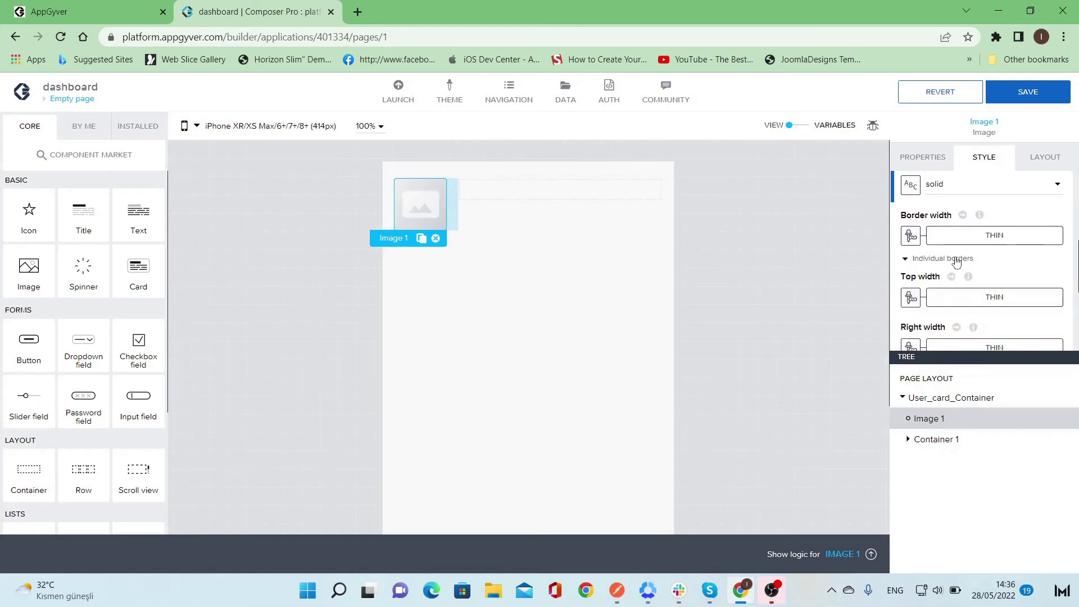
click(956, 258)
click(911, 235)
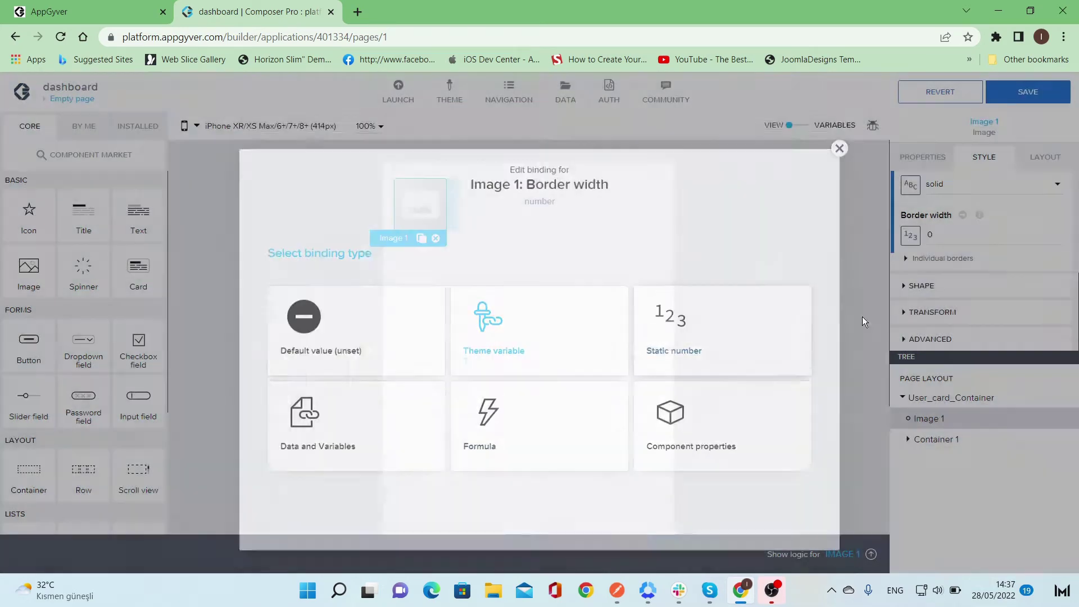
click(862, 316)
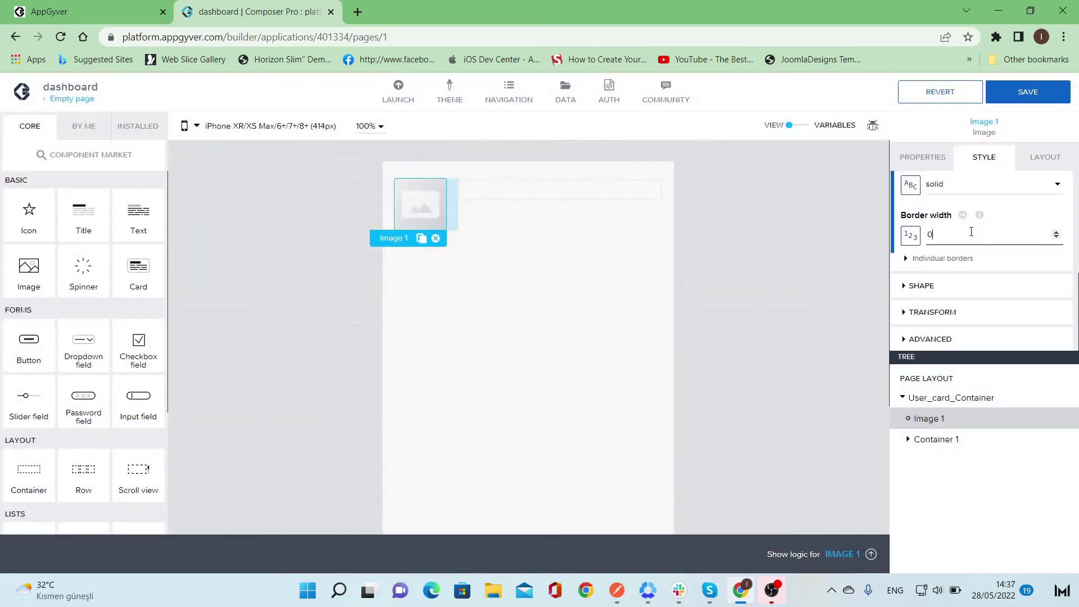
double_click(972, 232)
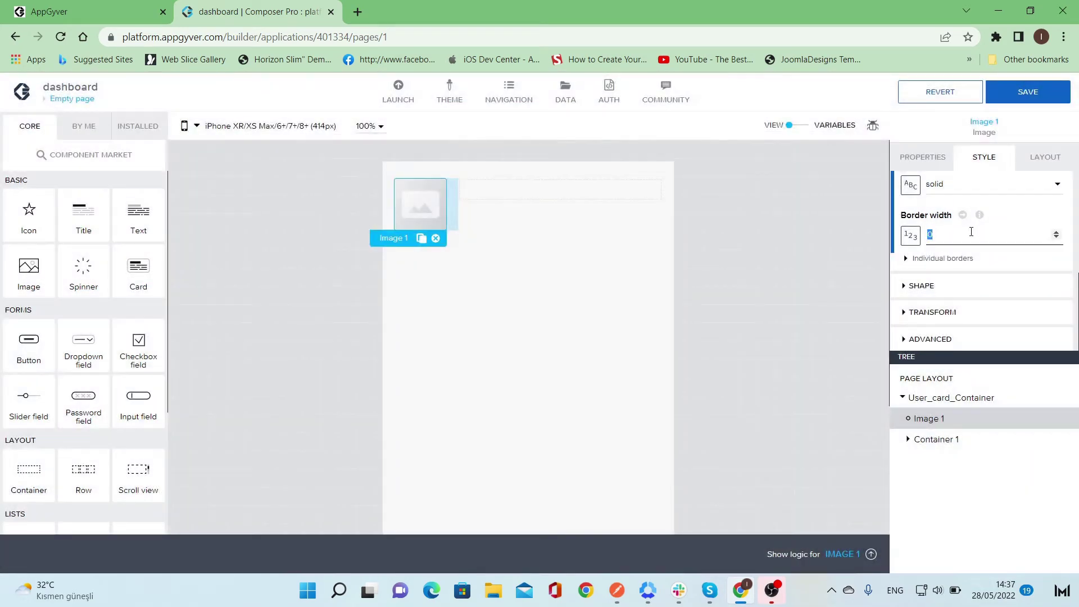
- Set Image 1's corner radius to Fully round so it shows as a circle
click(922, 285)
scroll(973, 318, down, 1)
click(980, 263)
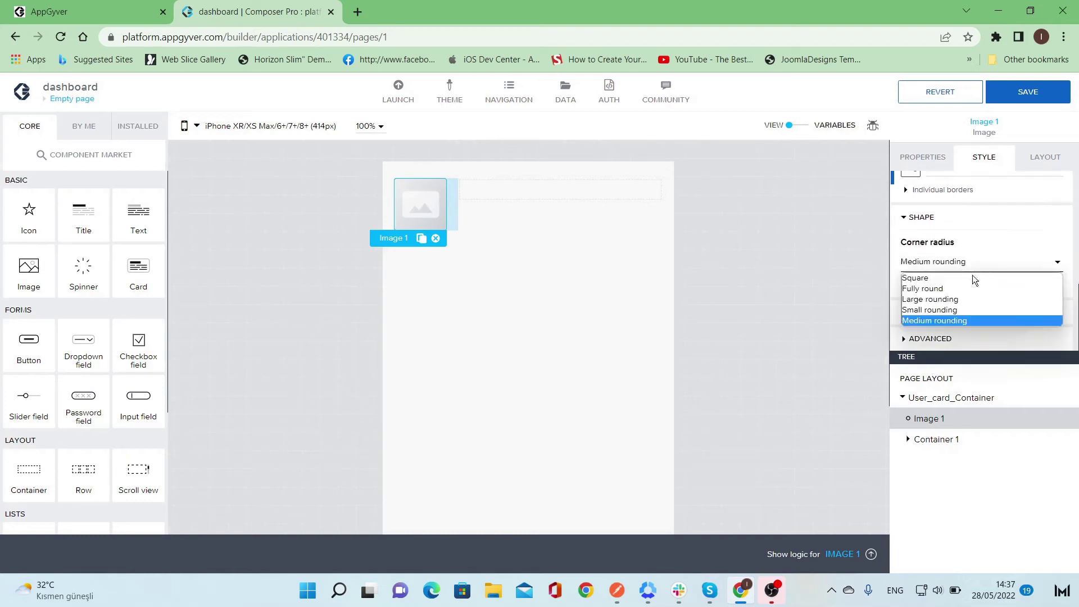
click(970, 286)
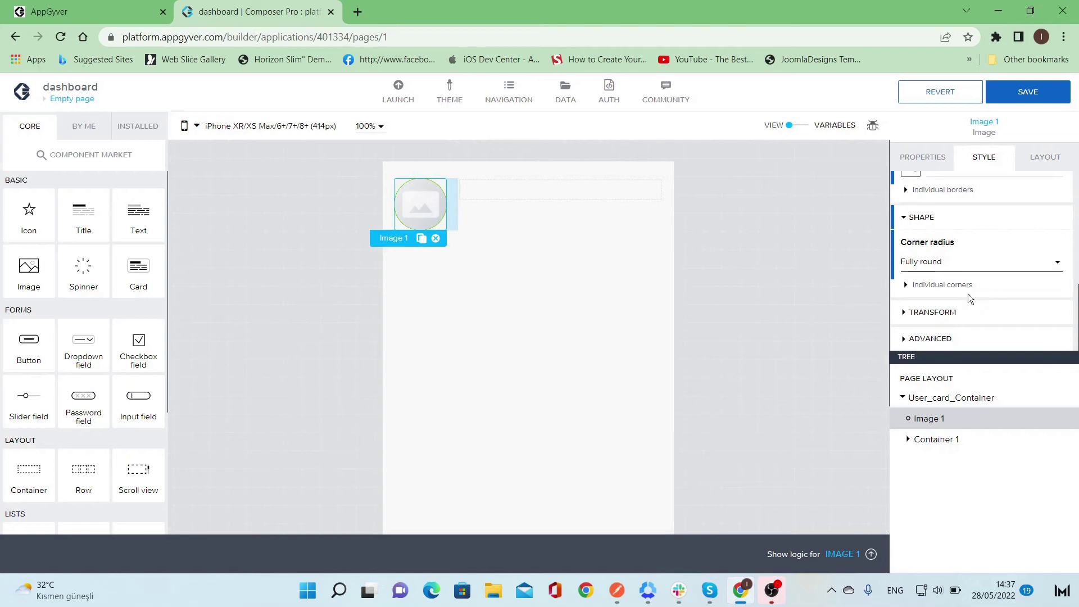
scroll(968, 293, up, 4)
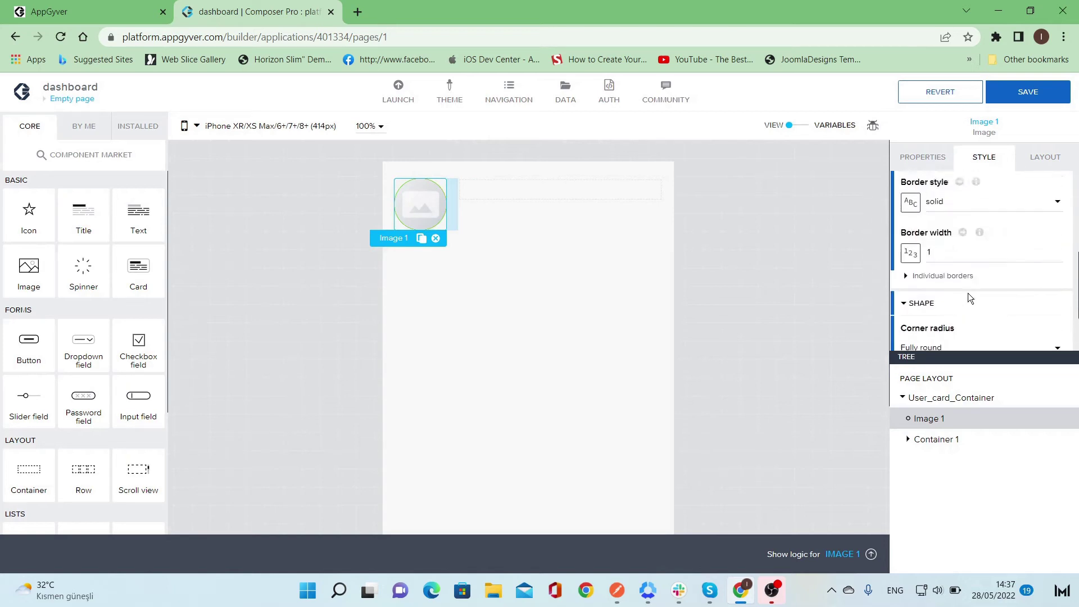
click(929, 299)
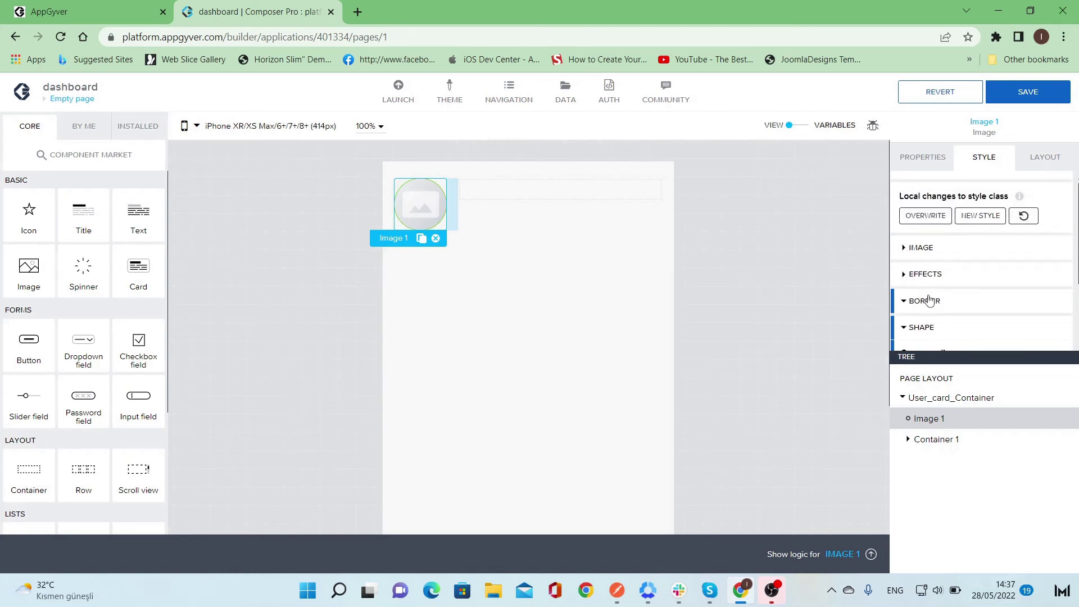
scroll(950, 299, up, 1)
scroll(950, 298, down, 3)
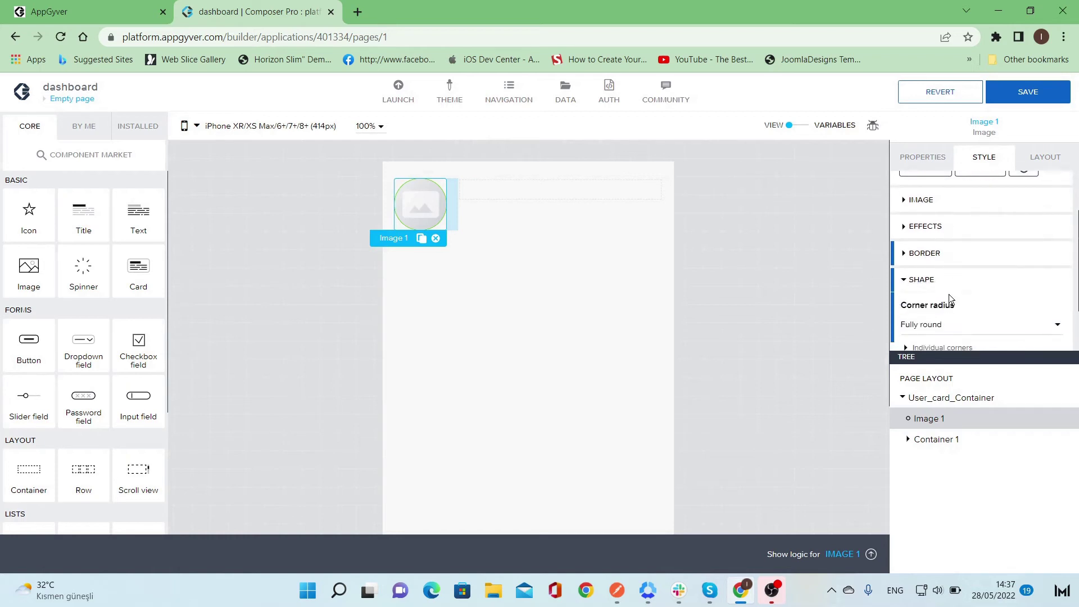
scroll(950, 300, up, 3)
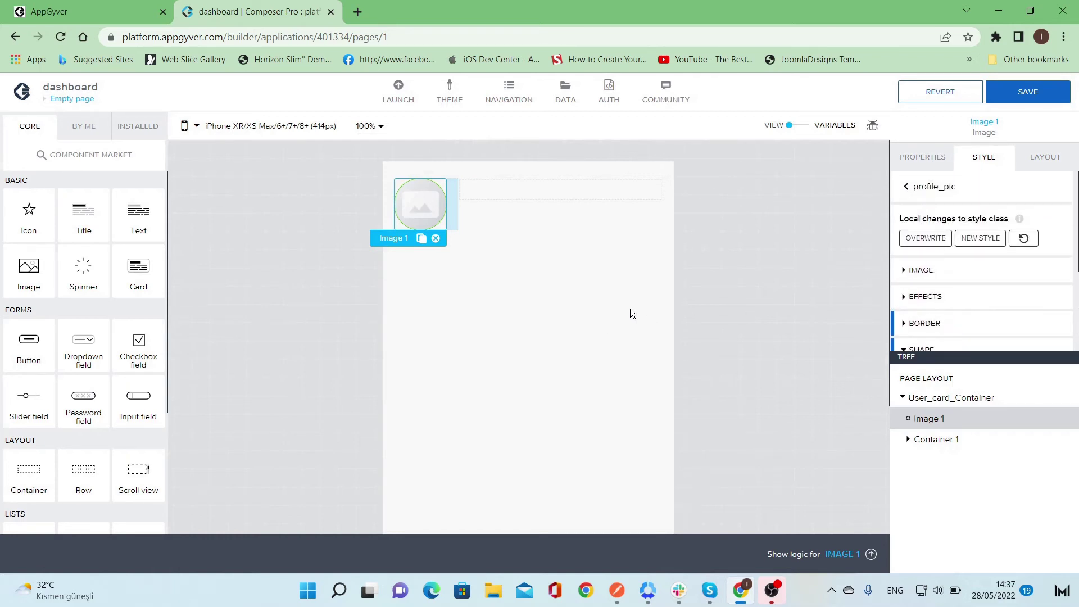
- Use the uploaded profile picture PNG as Image 1's source
click(925, 239)
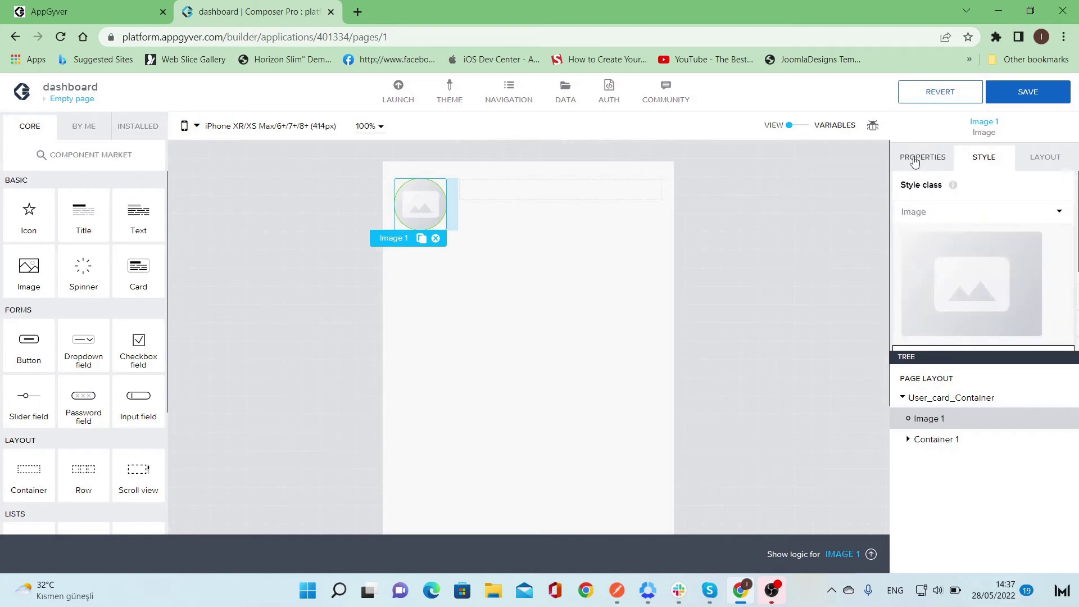
click(915, 161)
click(1056, 204)
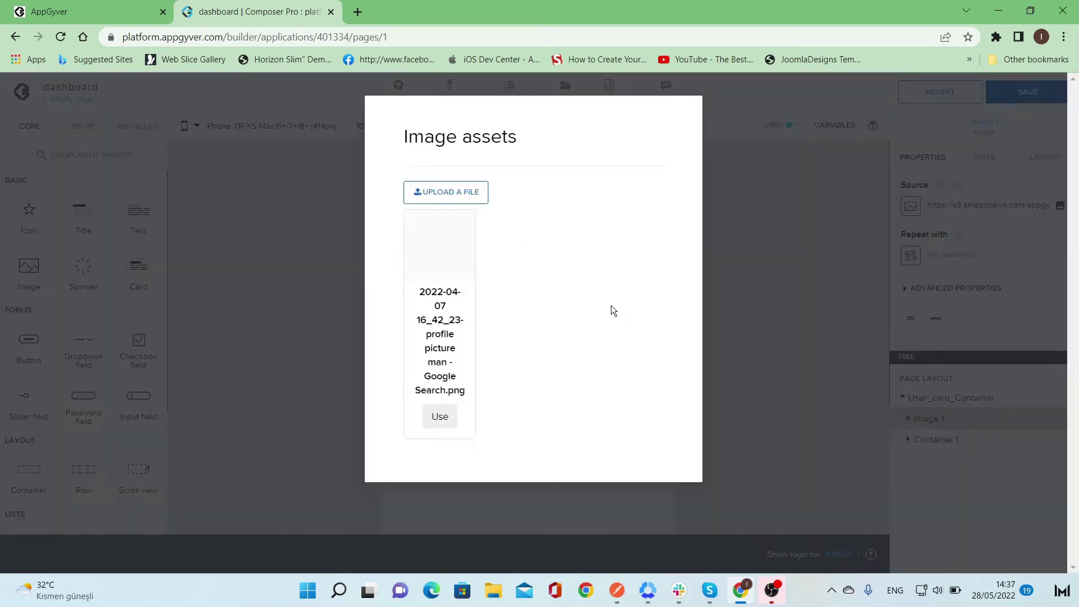
click(438, 417)
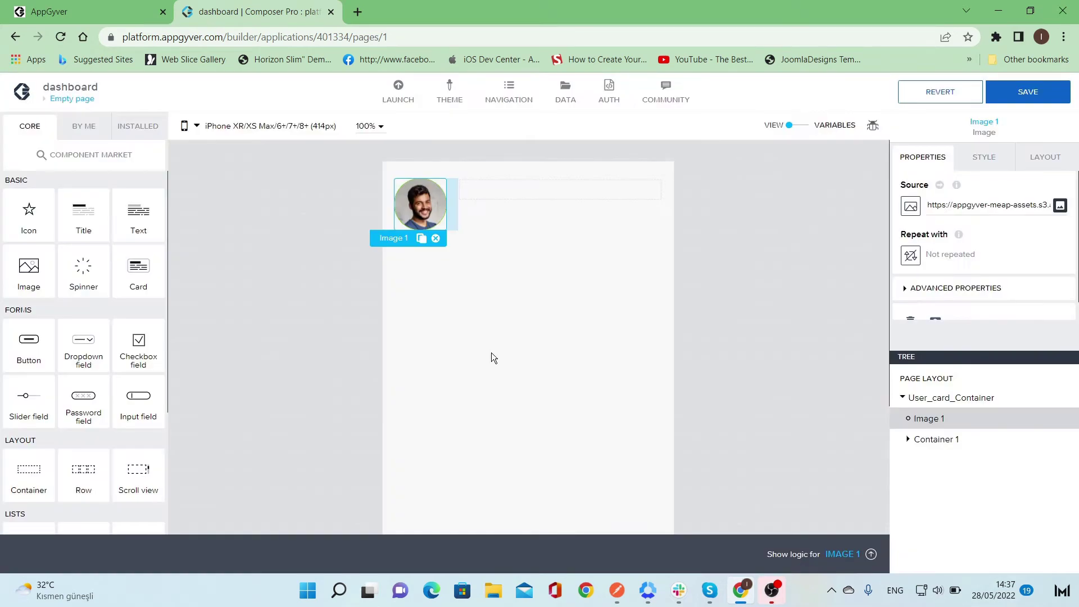
click(568, 305)
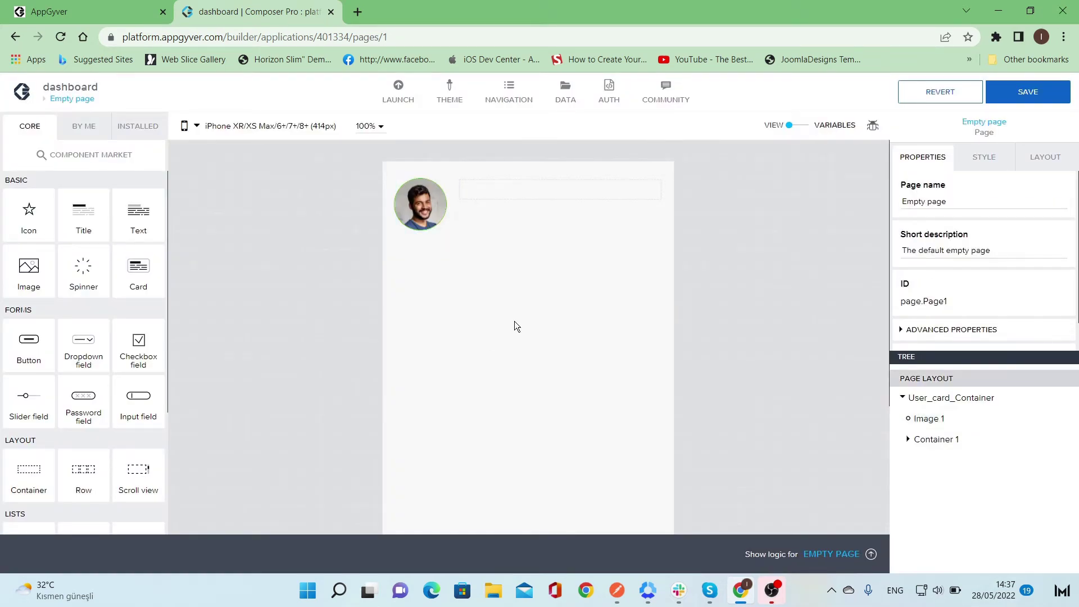
click(426, 211)
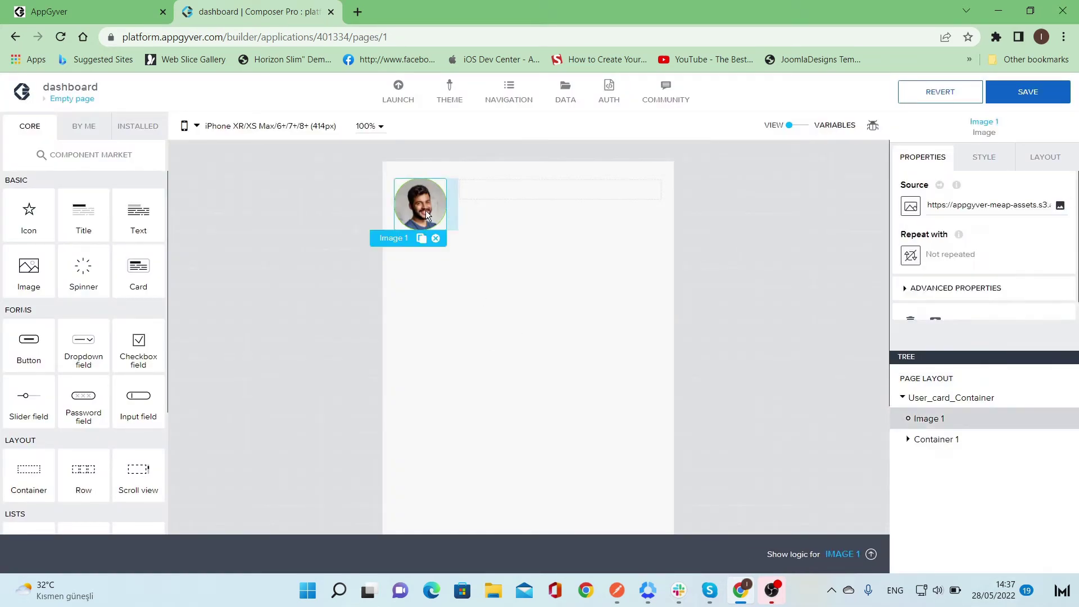
- Drag three Title and three Text components into Container 1, alternating text lines and headlines
click(490, 217)
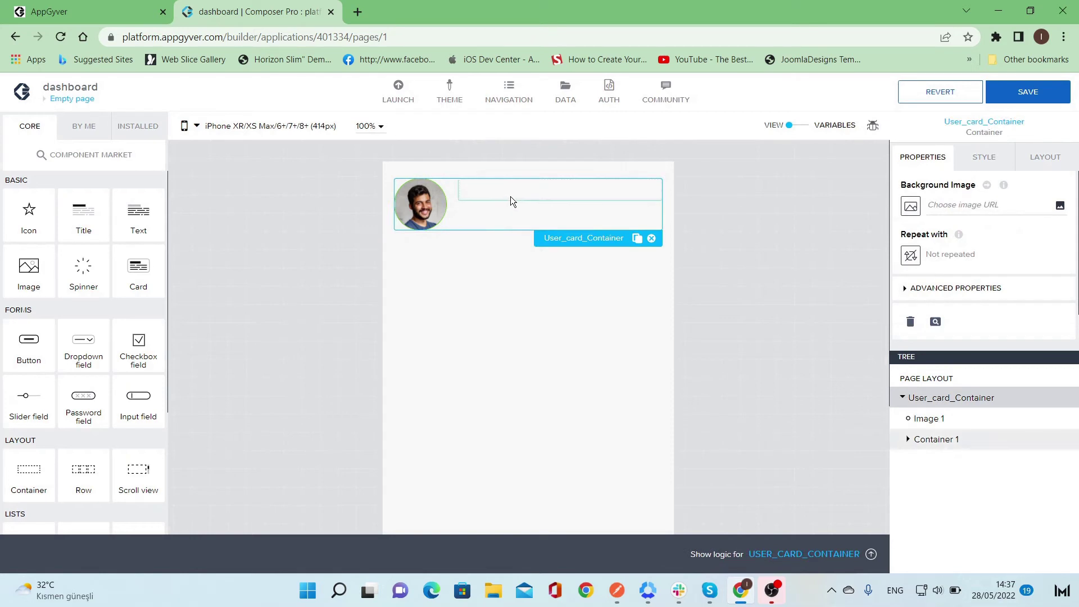
click(604, 195)
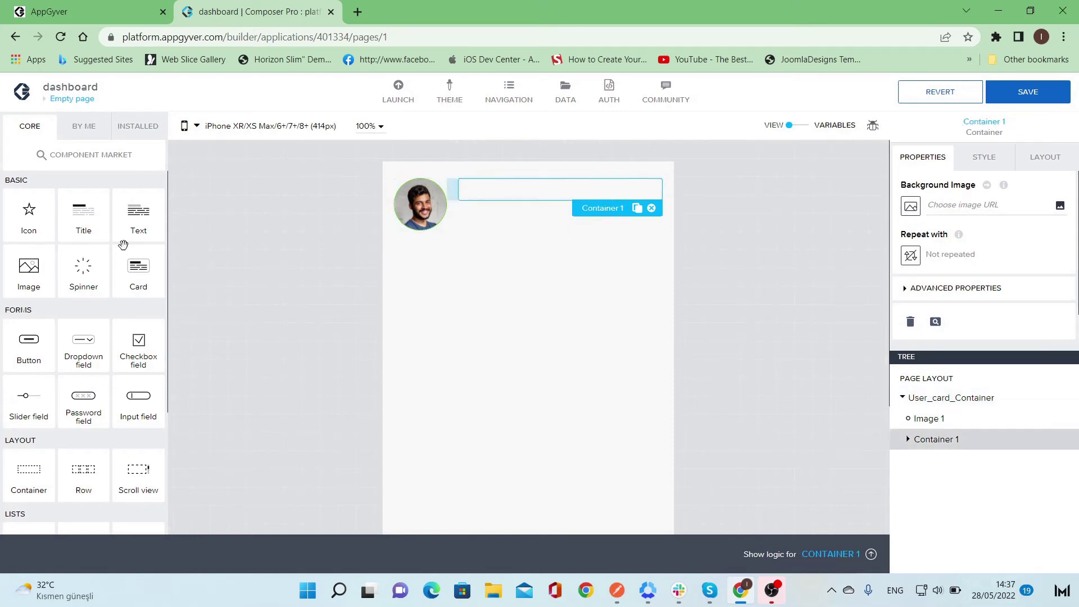
drag(89, 224, 497, 195)
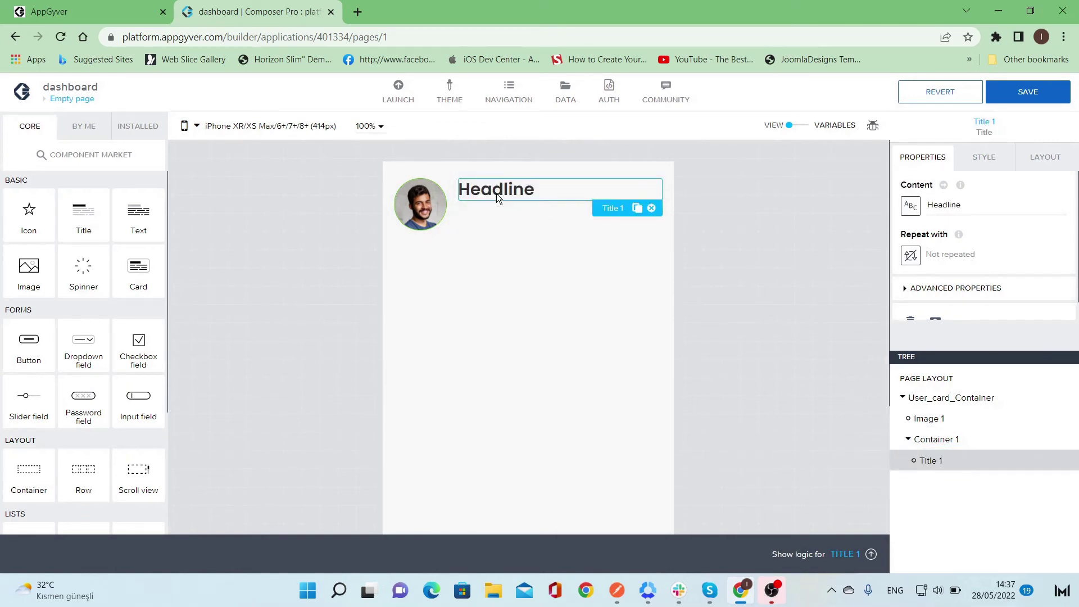
drag(84, 229, 522, 204)
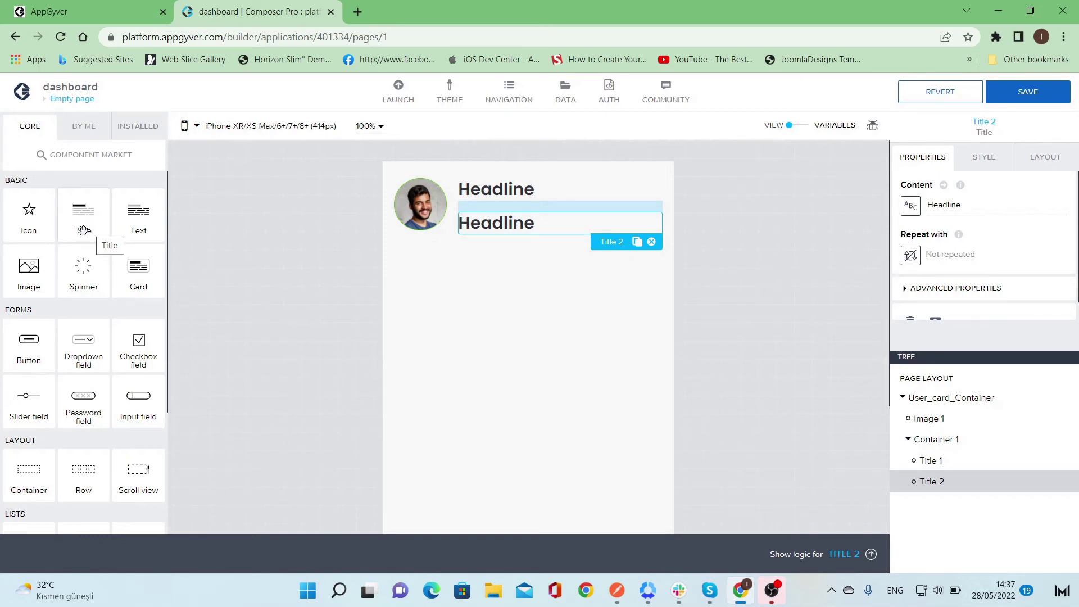
drag(83, 231, 494, 244)
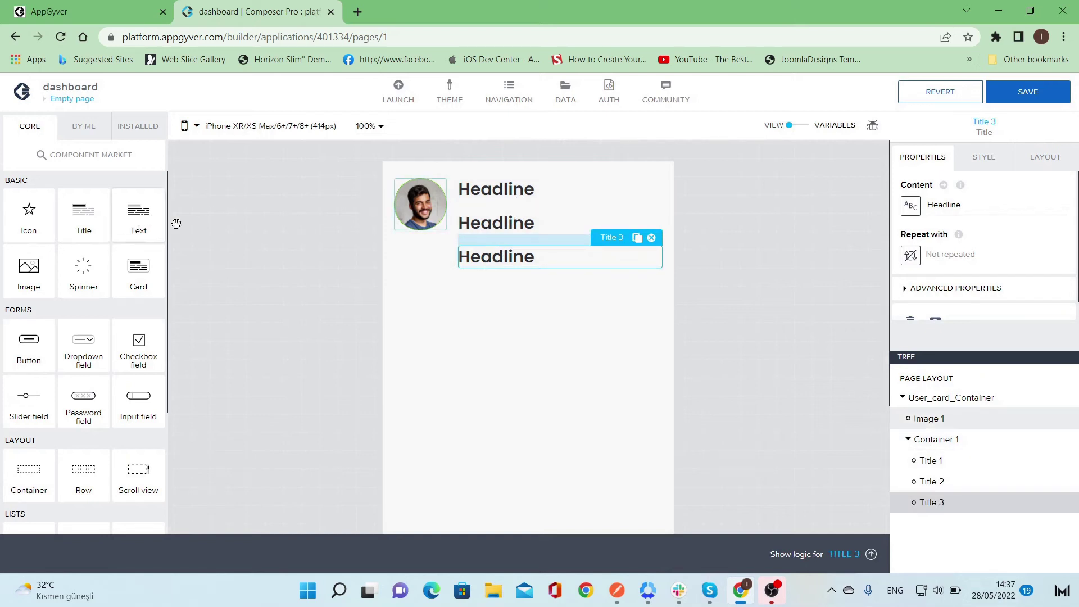
drag(176, 224, 498, 187)
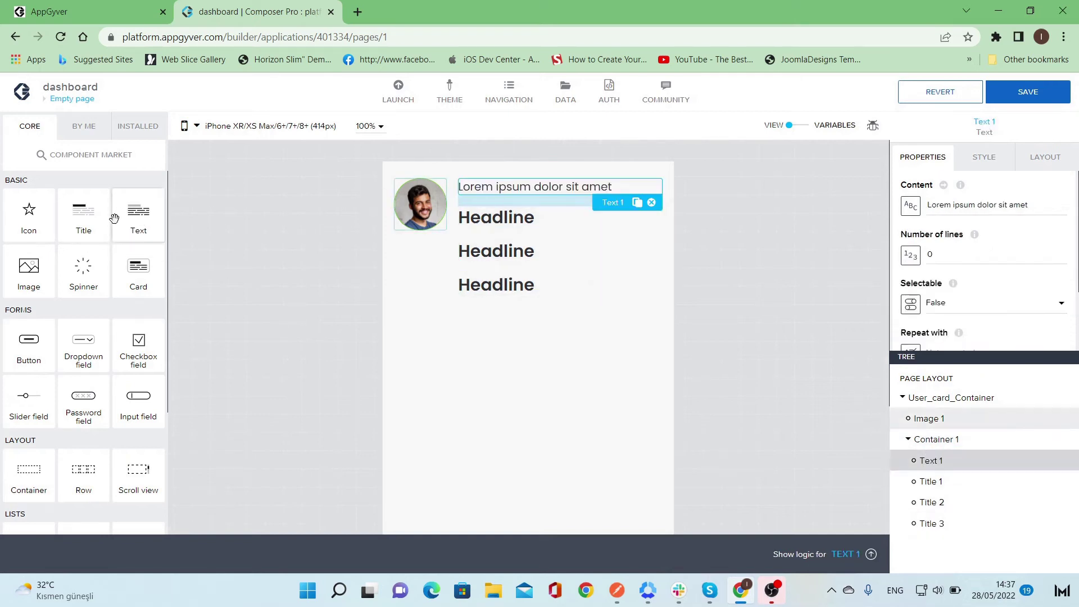
drag(145, 226, 489, 239)
drag(136, 218, 474, 305)
- Change the first text line to 'Name' and the first headline to a sample full name
click(535, 189)
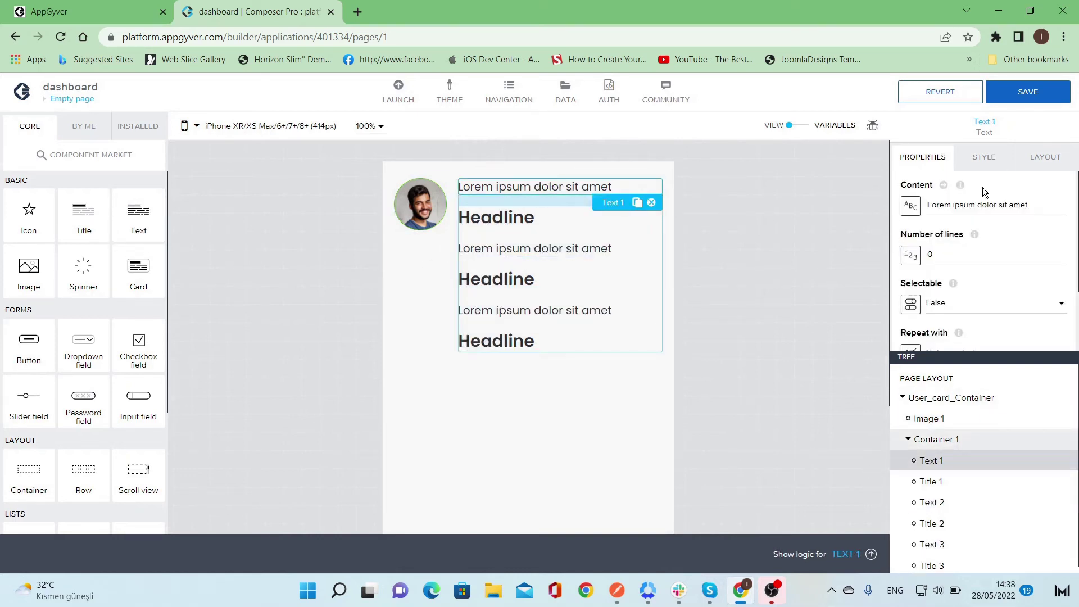
click(986, 204)
key(ctrl+a)
text(Name)
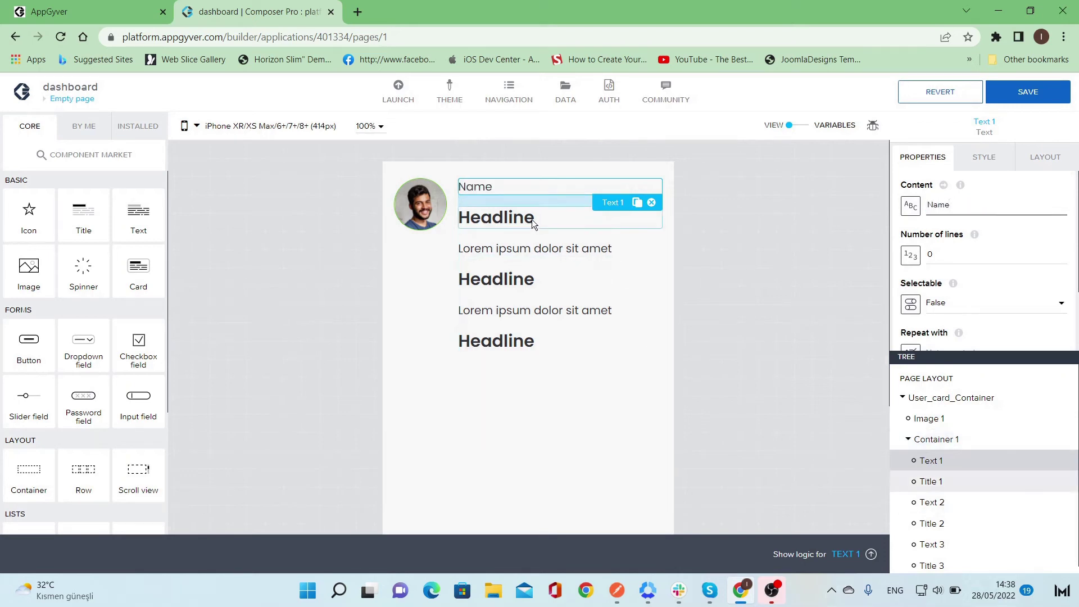
click(532, 219)
click(976, 203)
key(ctrl+a)
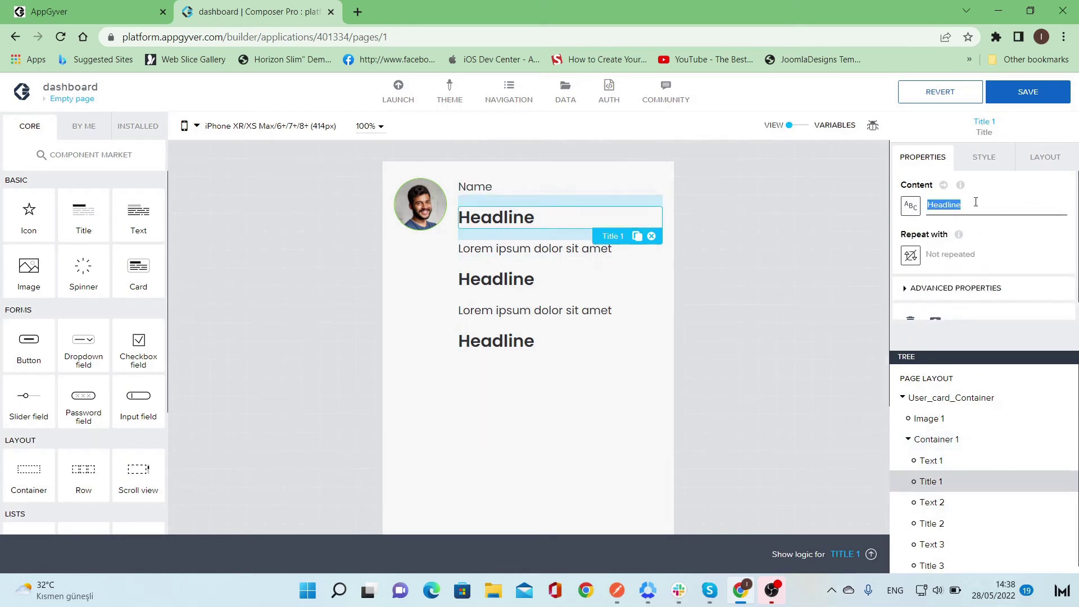
text(Jog)
key(BackSpace)
text(hn)
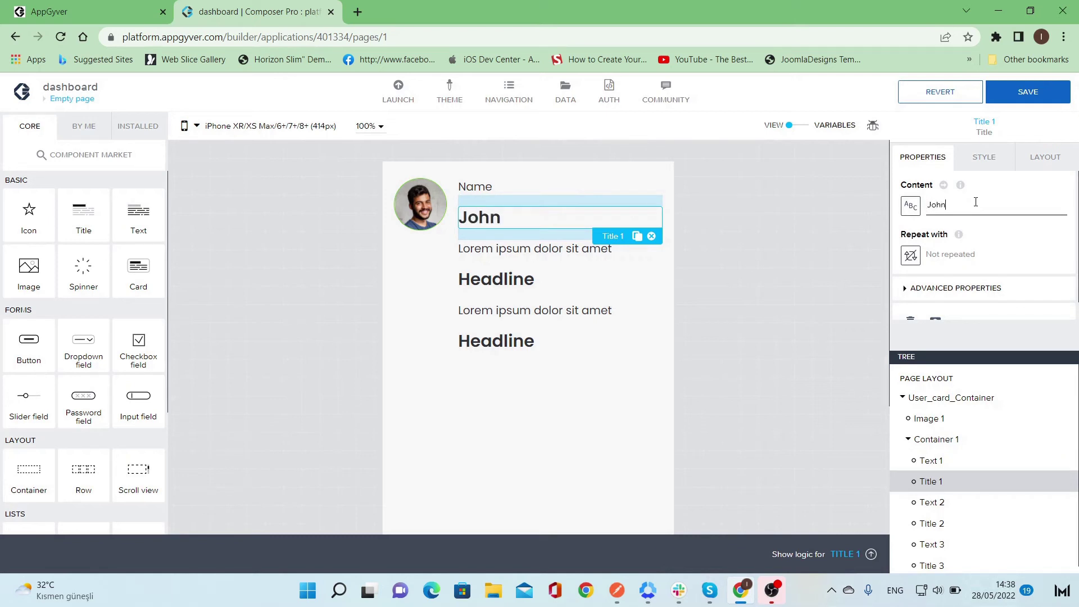
text( Smith)
- Change the second text line to 'Email Address' and the second headline to a sample e-mail address
click(549, 252)
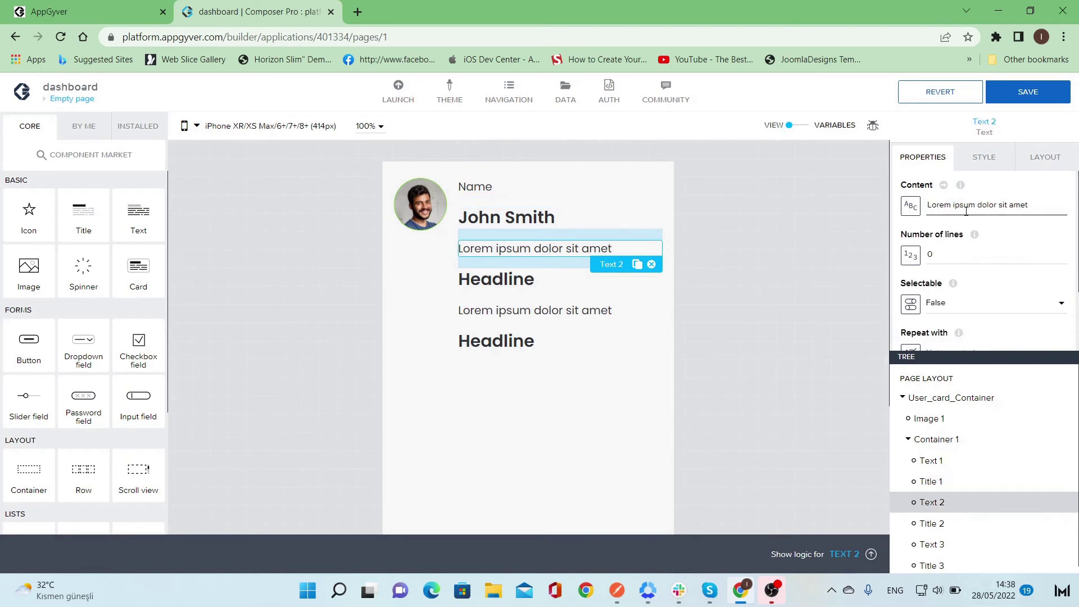
double_click(965, 206)
triple_click(965, 206)
text(Emila)
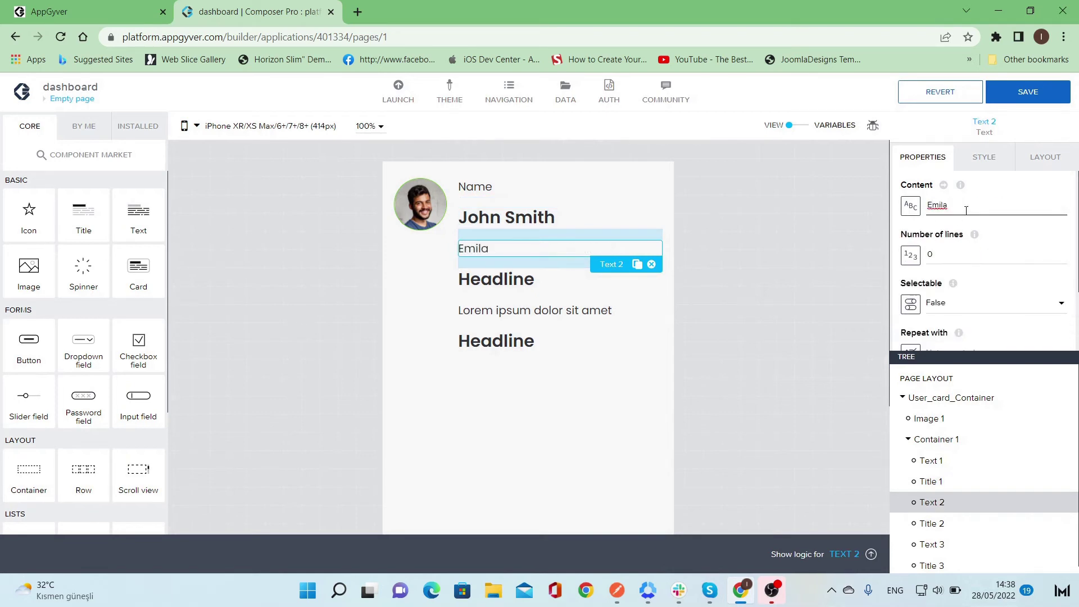
key(BackSpace)
text(ail Address)
click(534, 278)
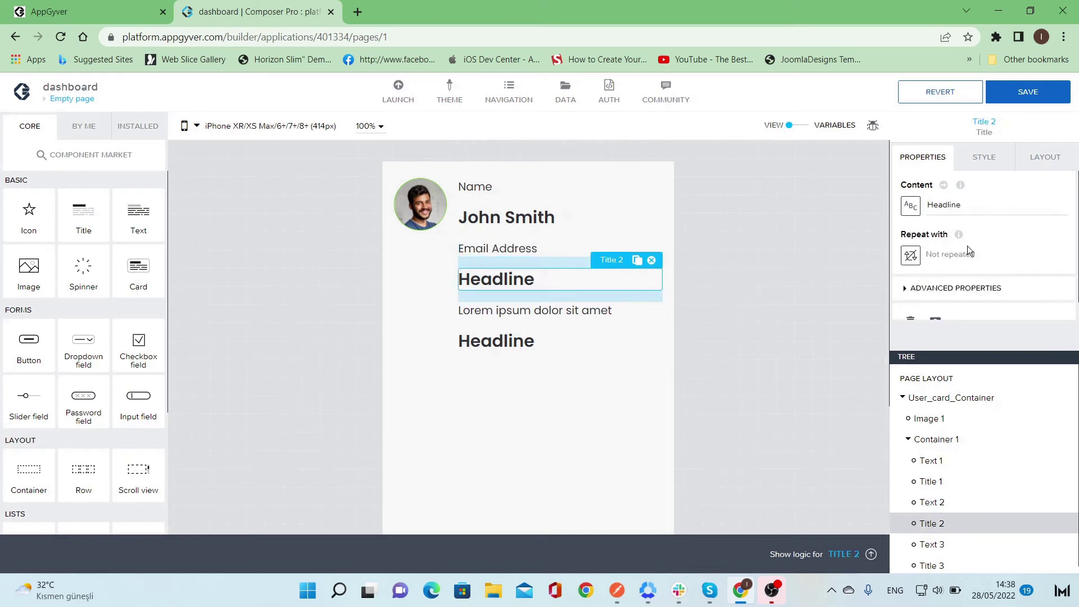
double_click(987, 212)
text(emila)
key(BackSpace)
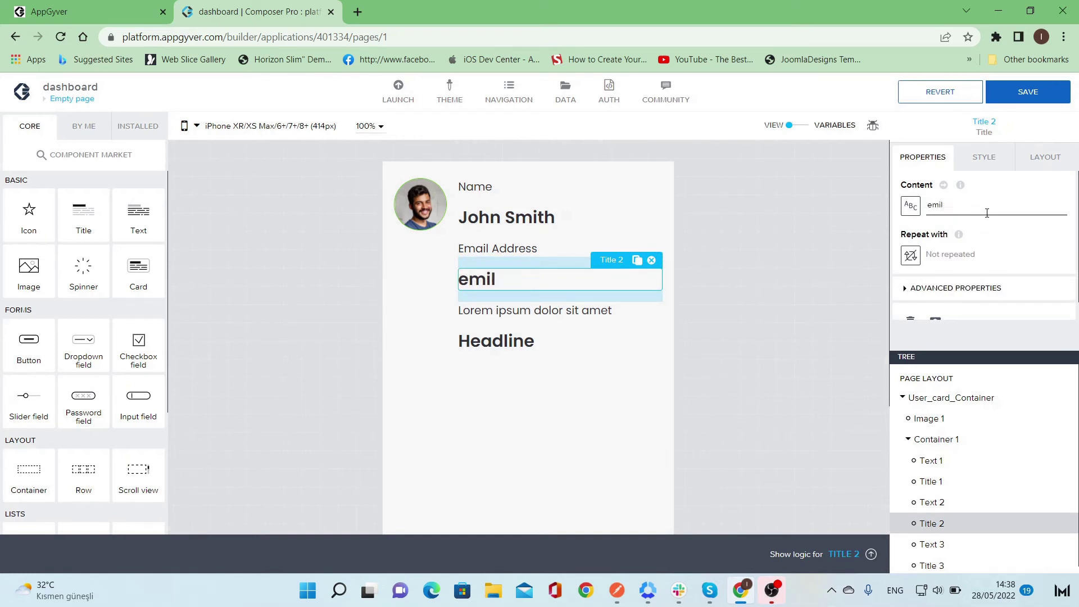
key(BackSpace)
key(BackSpace)
text(ial)
key(BackSpace)
key(BackSpace)
text(ail@dom)
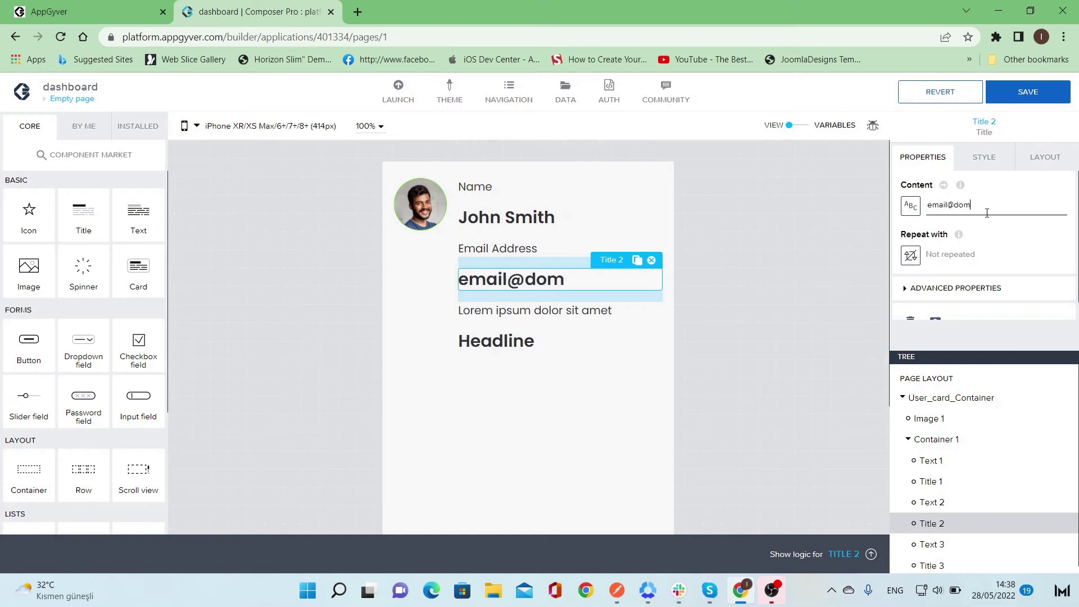
text(ain.com)
- Change the third text line to 'Position' and the third headline to 'Content Writer'
click(595, 311)
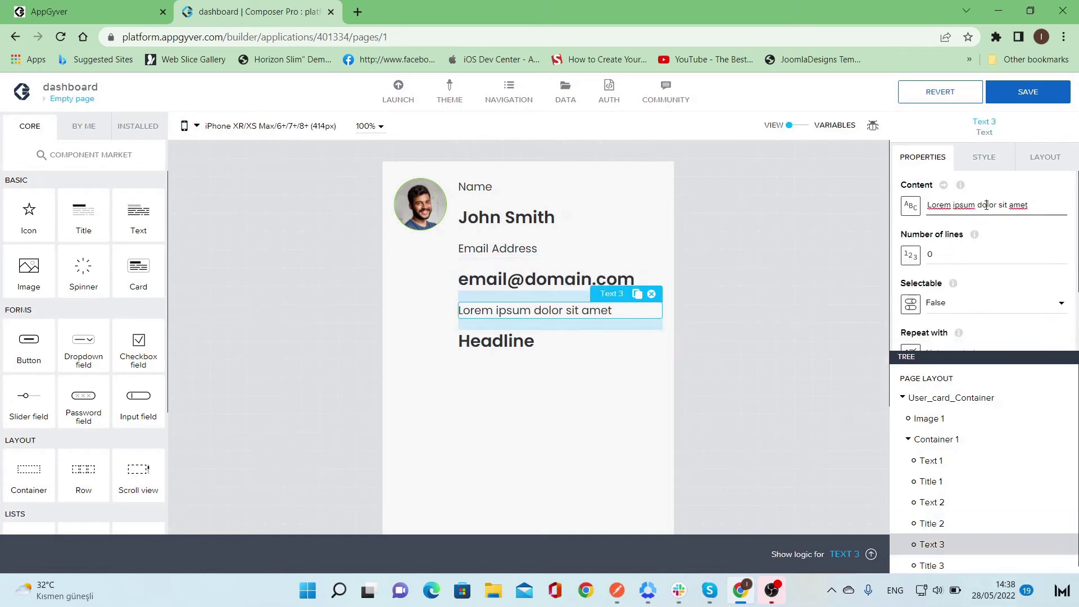
triple_click(986, 205)
key(BackSpace)
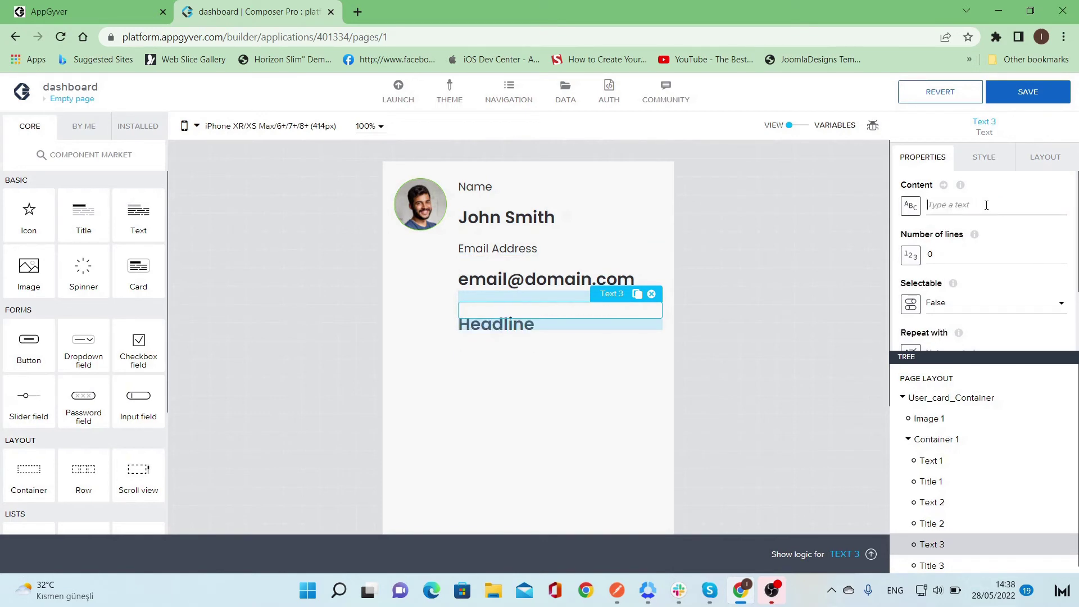
text(Position)
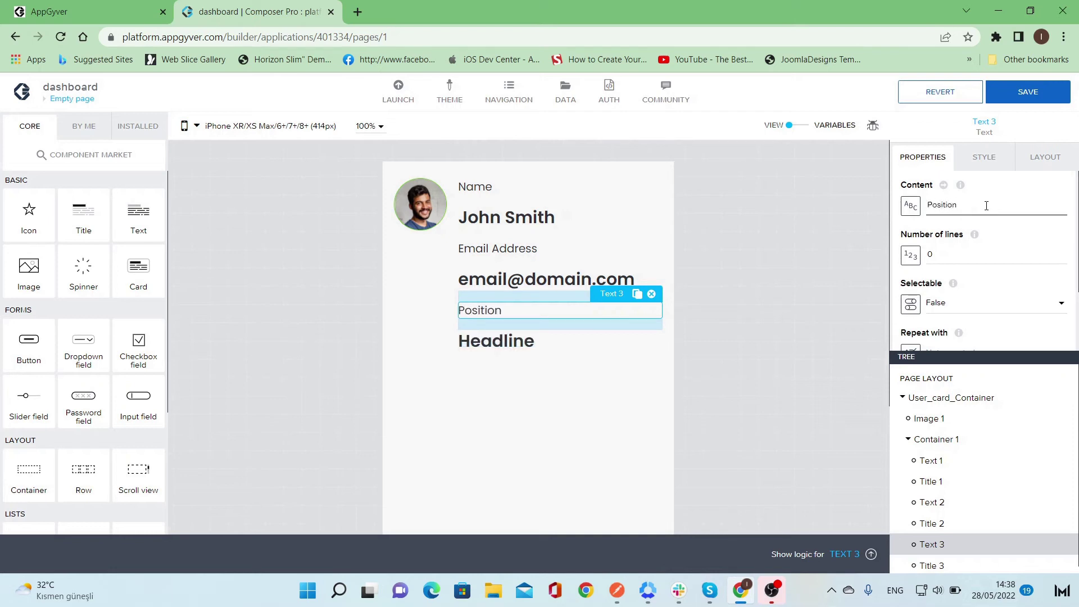
click(544, 343)
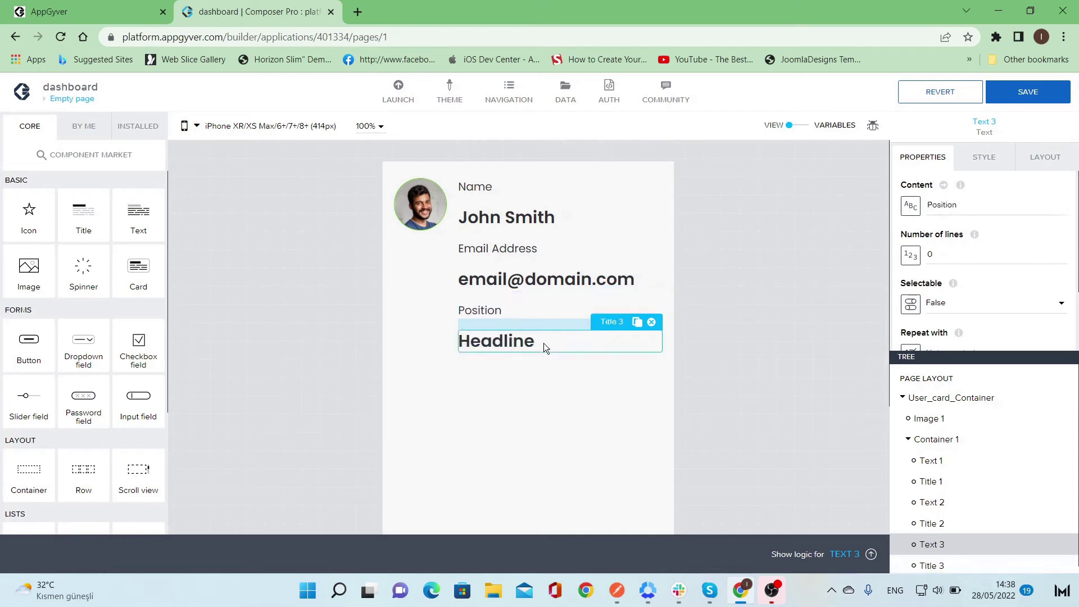
double_click(992, 215)
text(Conet)
key(BackSpace)
key(BackSpace)
text(te)
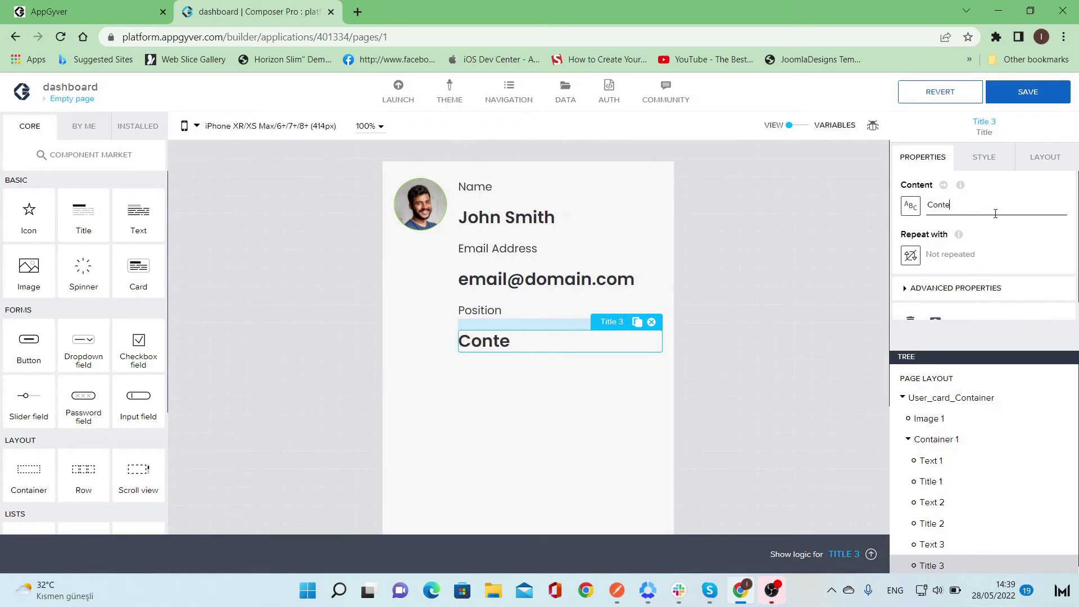
text(nt Writer)
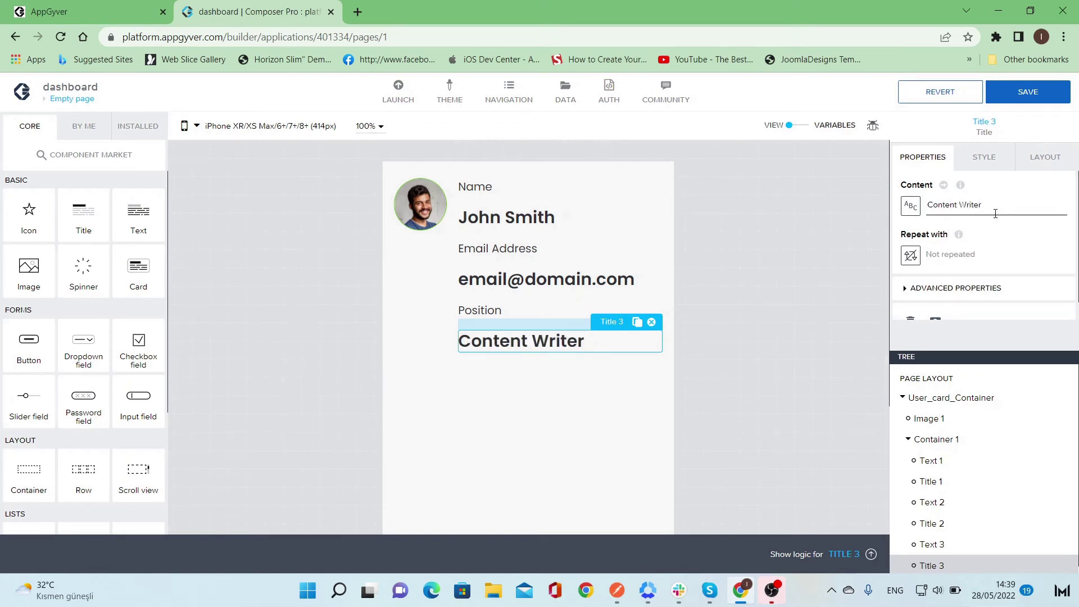
click(668, 400)
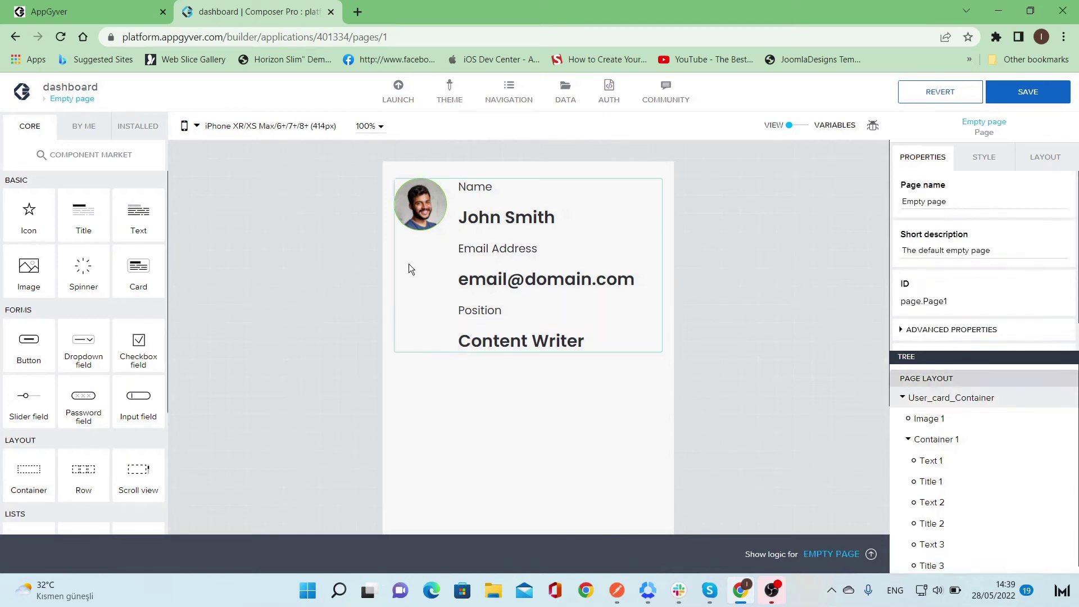
- Align User_card_Container's components to the middle so the photo is vertically centred
click(433, 291)
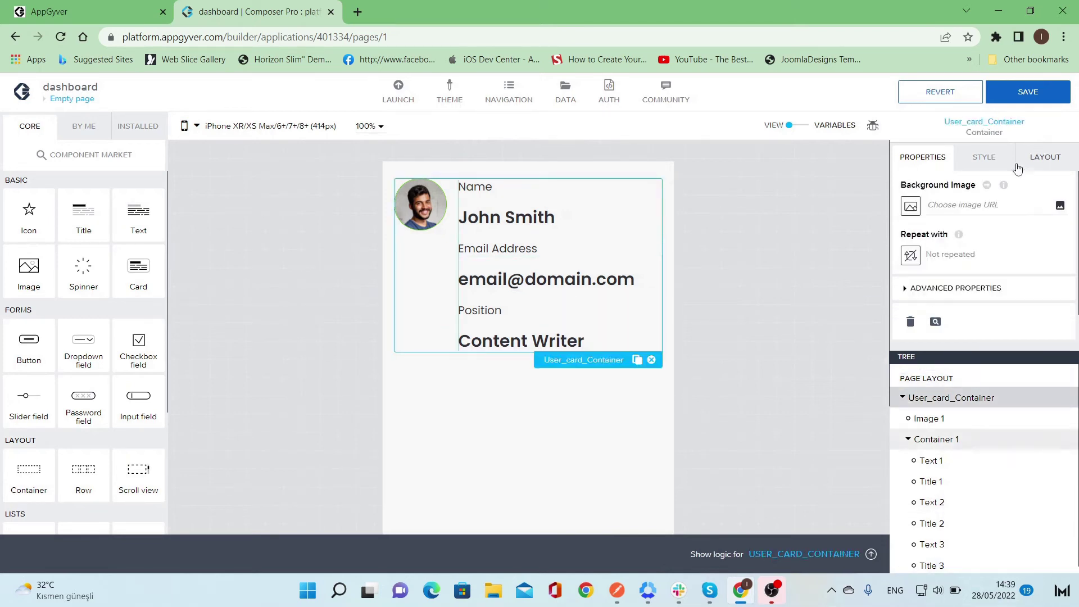
click(1064, 160)
scroll(973, 228, down, 3)
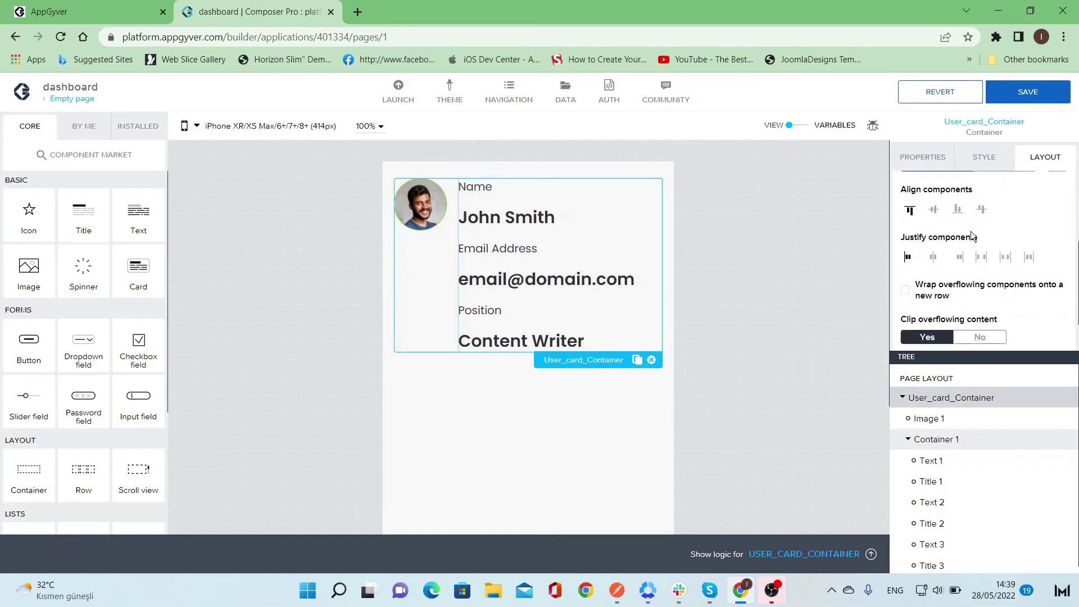
scroll(970, 235, up, 2)
click(934, 224)
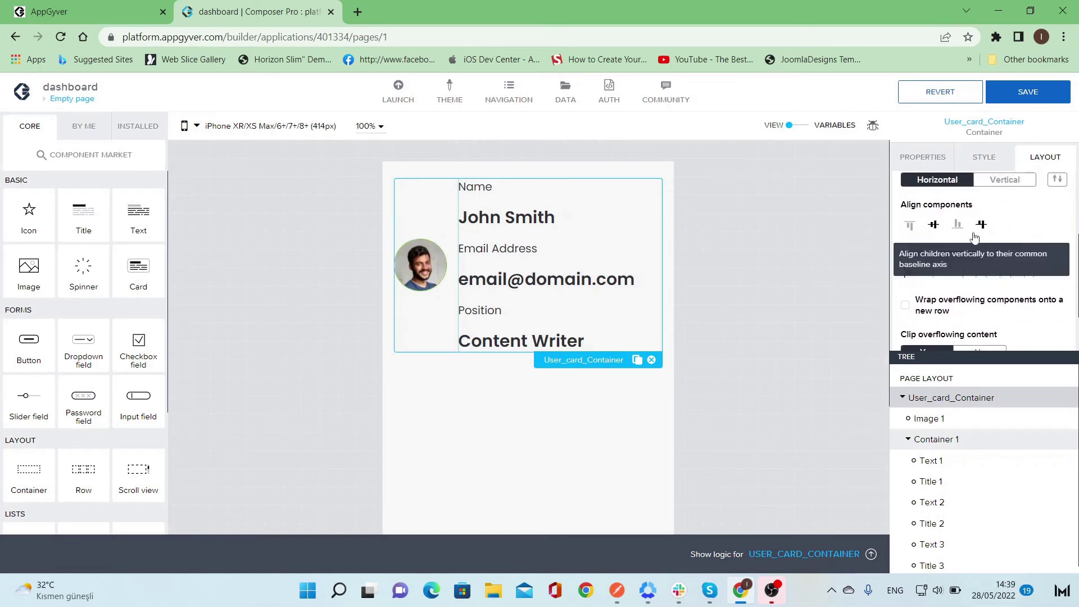
- Start a new style class for the Name label from its Primary Paragraph style
click(502, 187)
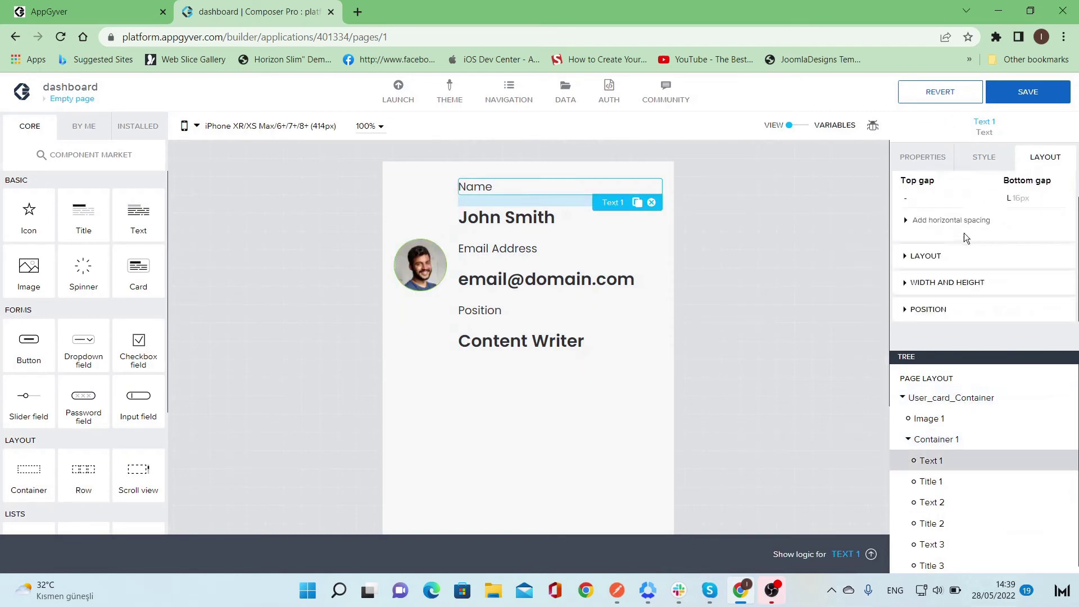
click(984, 160)
click(1057, 217)
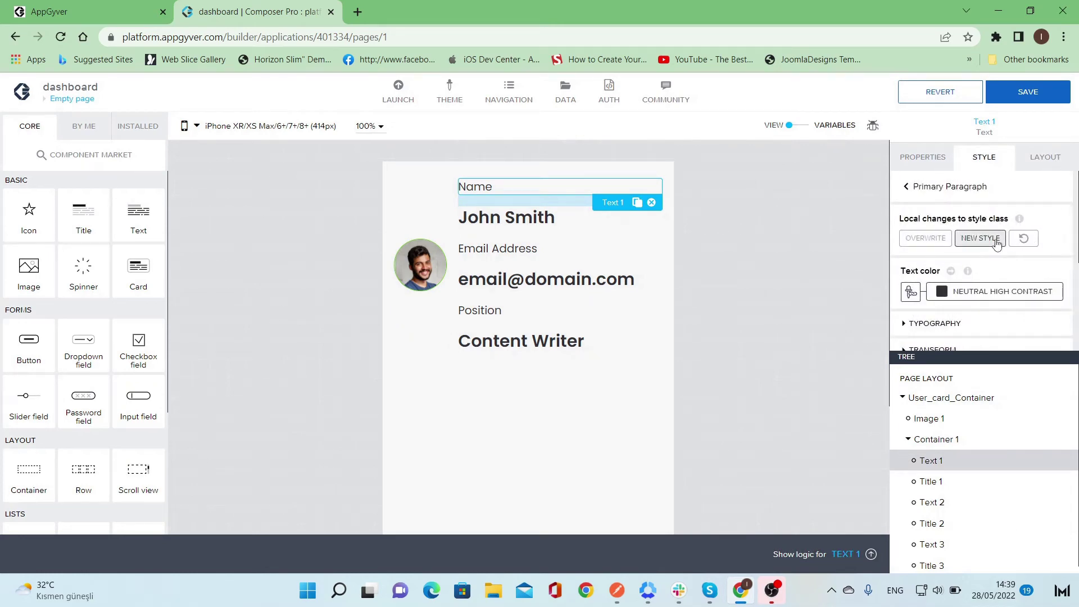
click(996, 241)
click(636, 328)
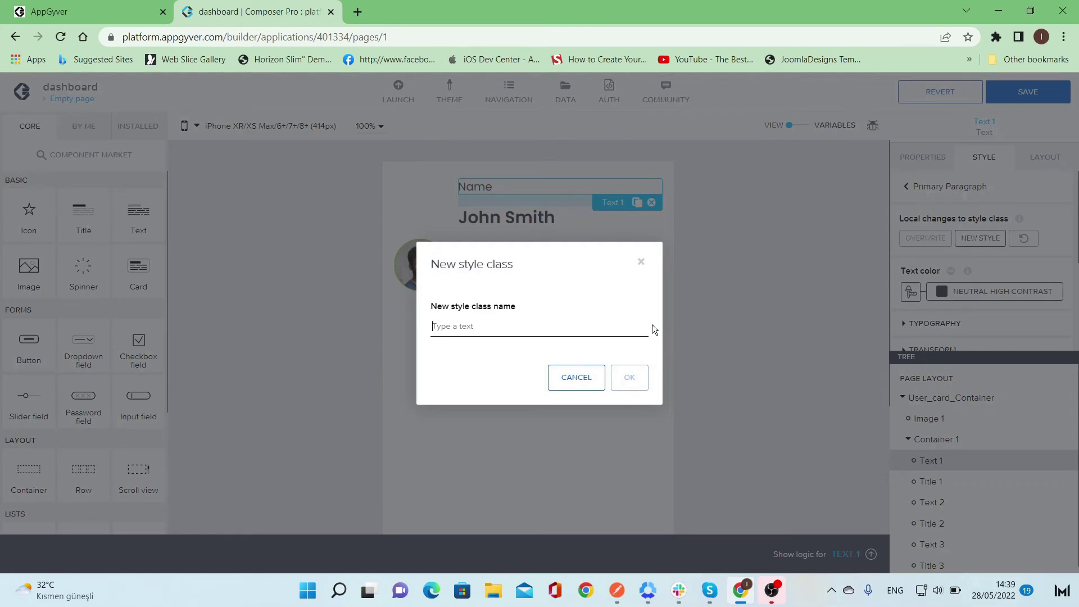
- Name the new style class 'User_card_titles' and confirm its creation
text(usercard_title_U)
key(Delete)
text(a)
click(630, 386)
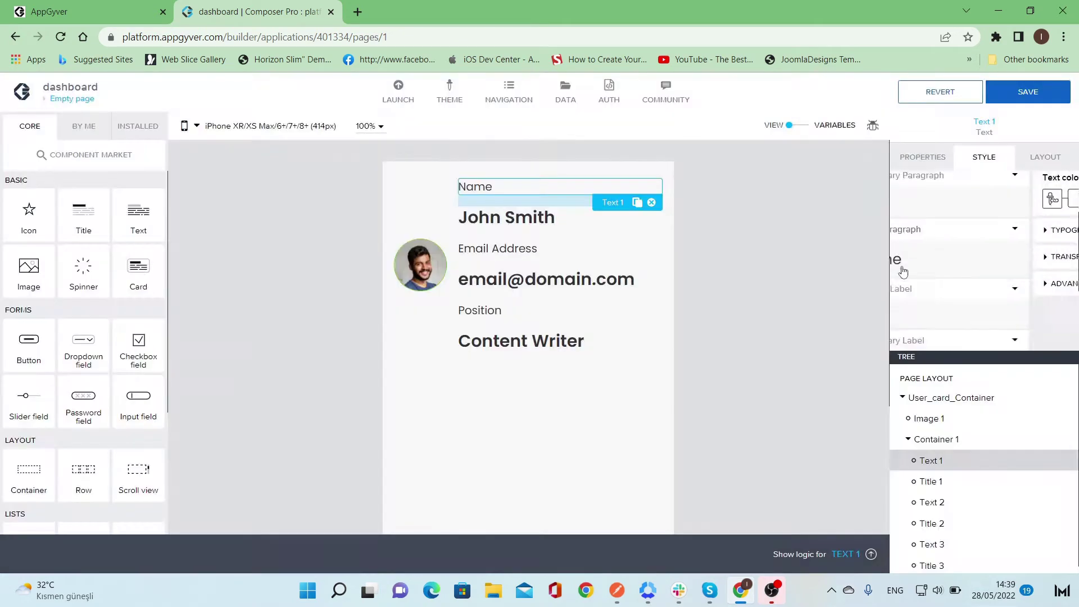
- Give User_card_titles Text S size and Bold (700) weight, then overwrite the class
click(1058, 306)
click(1050, 323)
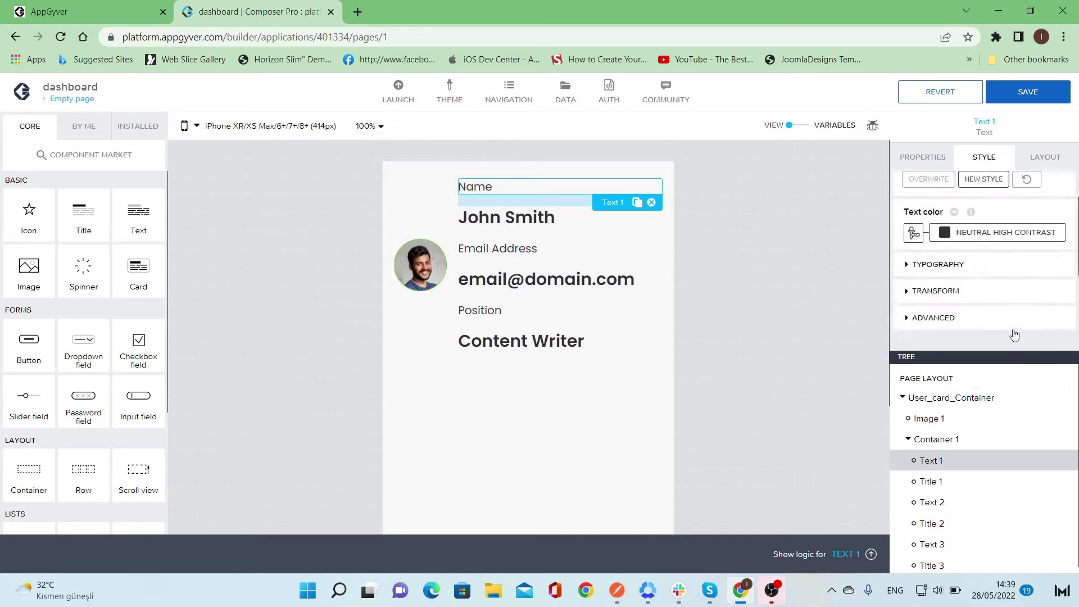
click(957, 250)
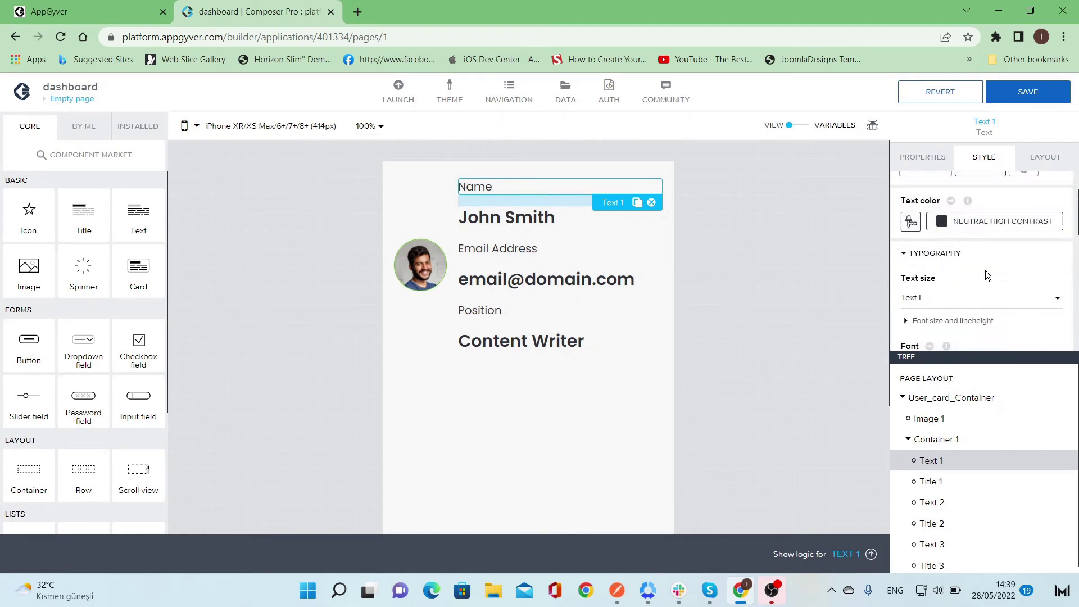
scroll(986, 271, down, 1)
click(993, 237)
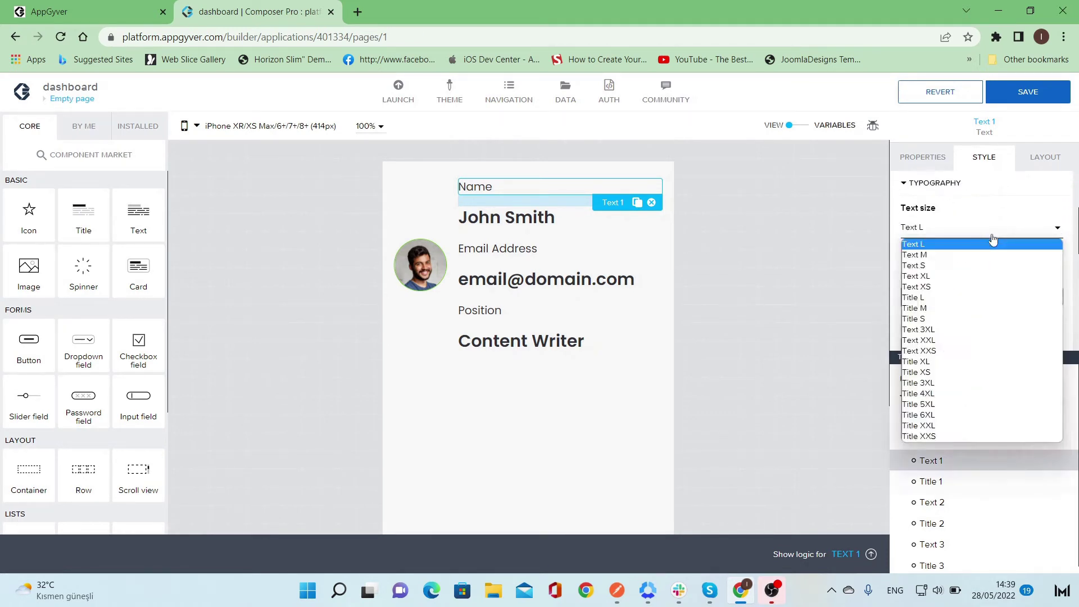
click(980, 264)
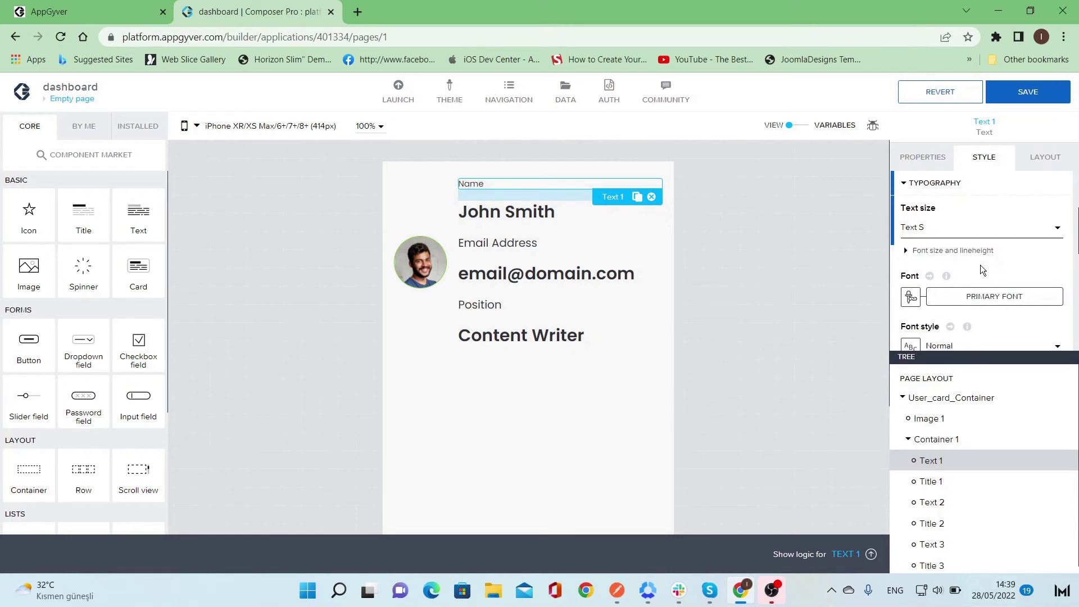
scroll(980, 265, down, 3)
click(981, 257)
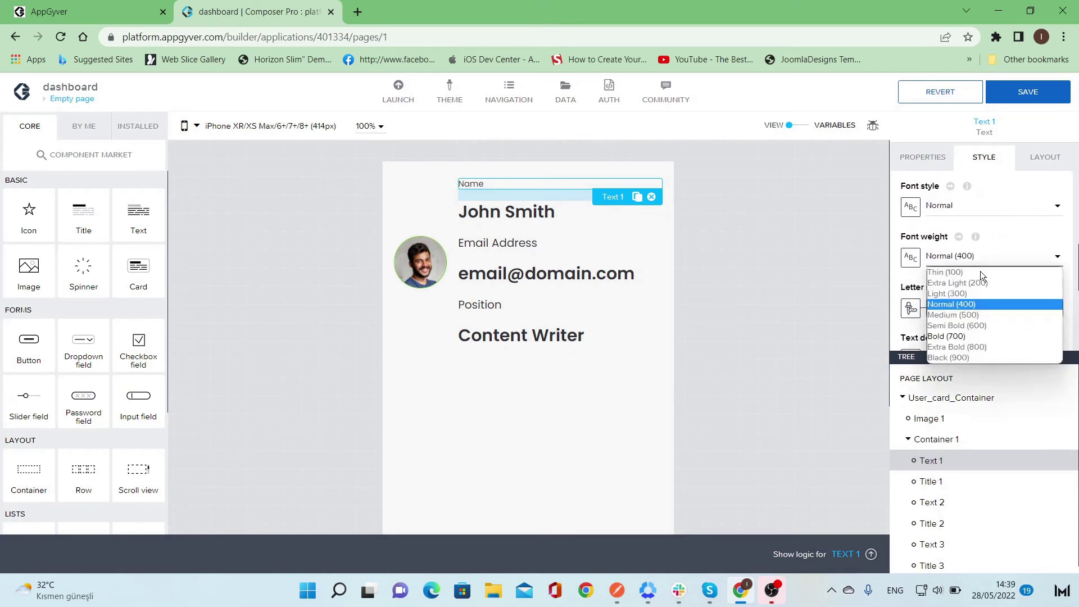
click(981, 336)
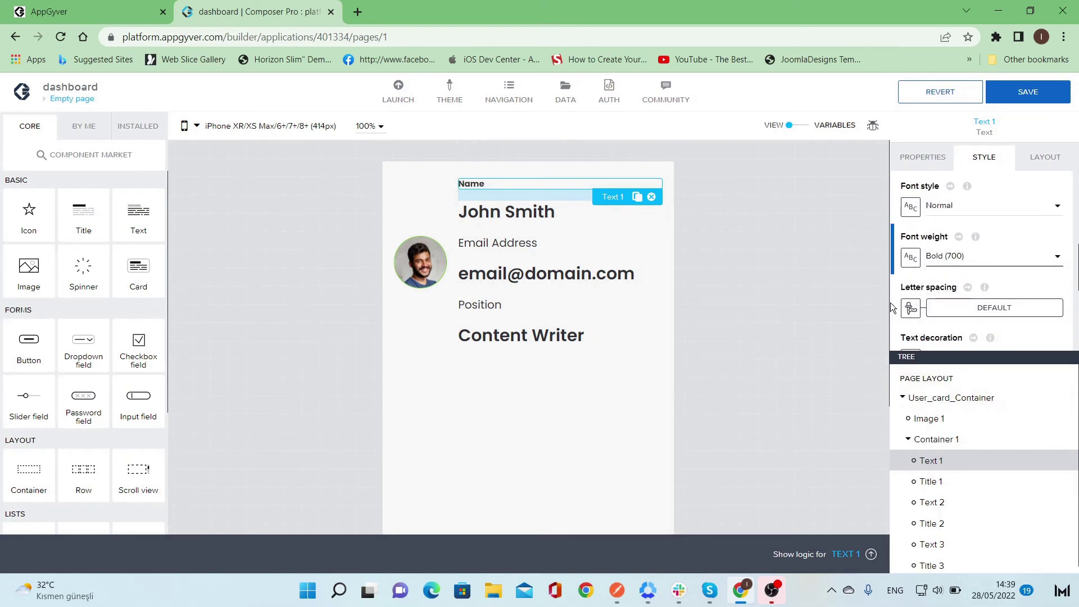
scroll(990, 285, down, 2)
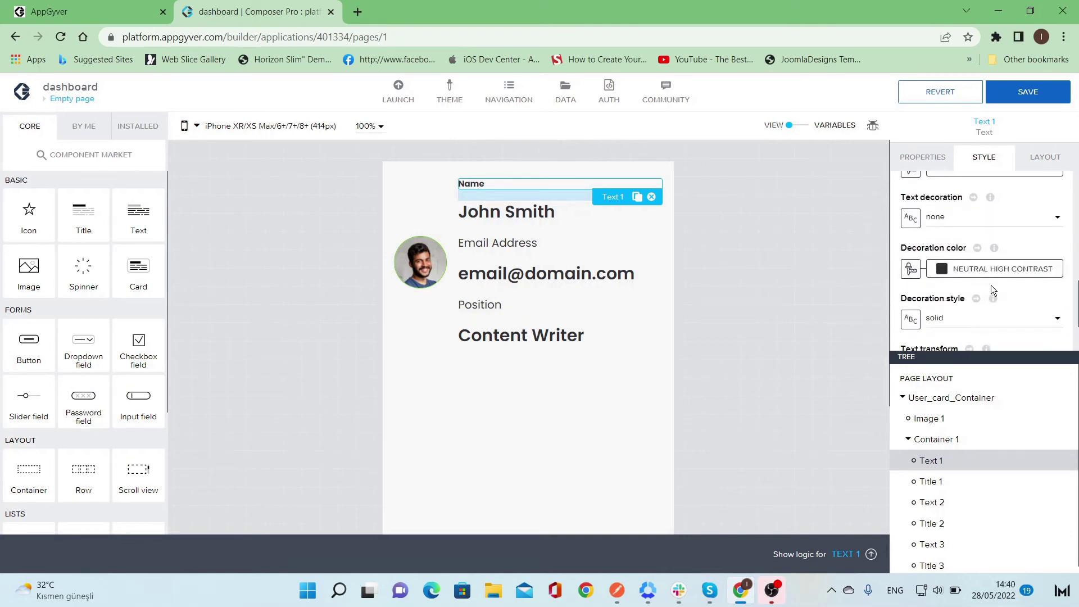
scroll(990, 285, down, 1)
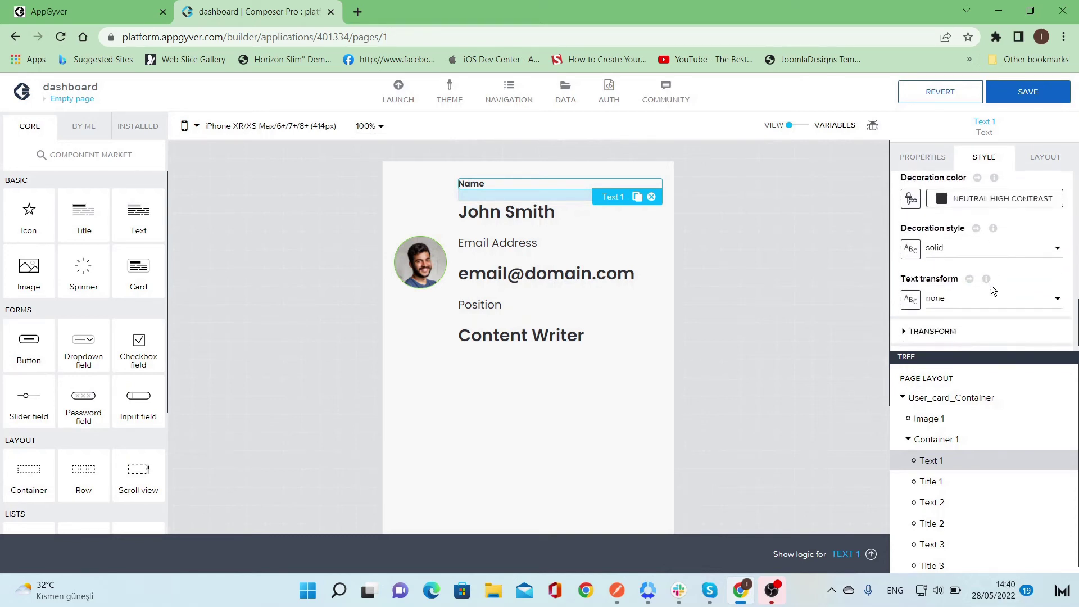
scroll(990, 285, up, 3)
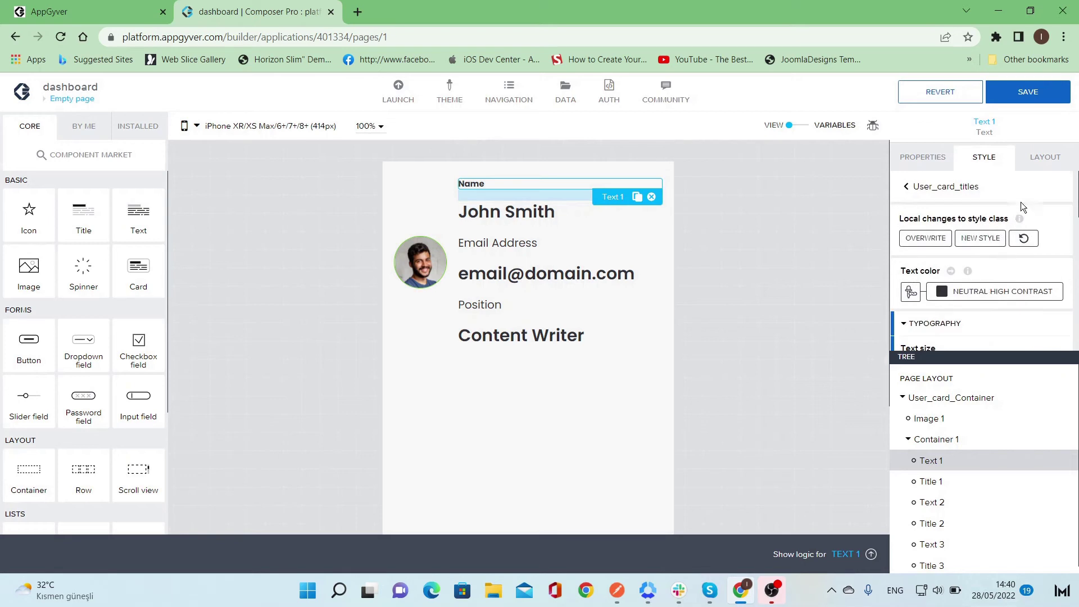
click(928, 238)
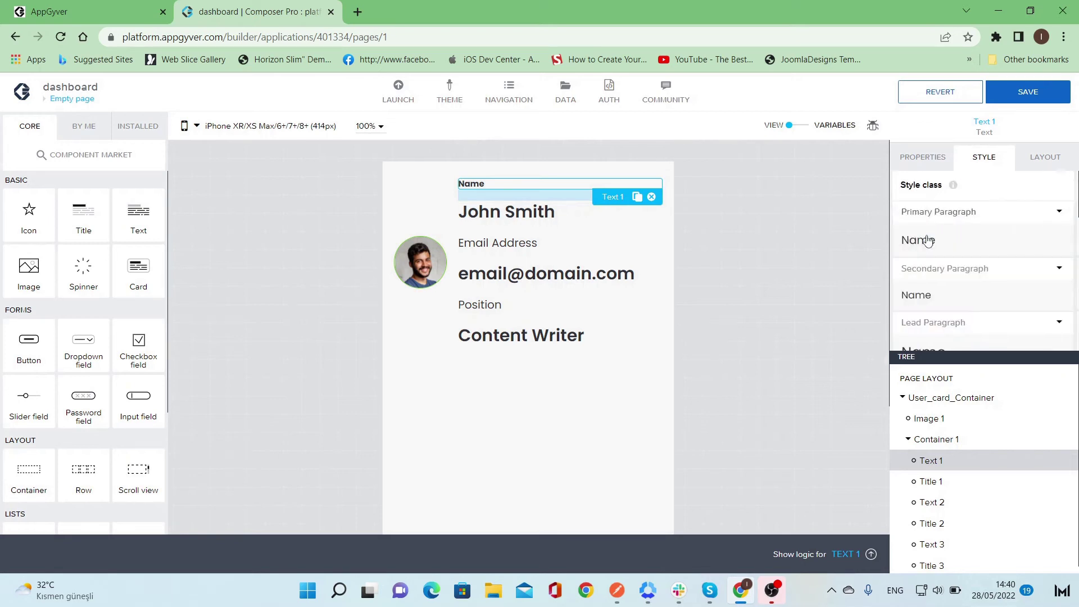
- Set the Name label's bottom gap to XS (4px)
click(1047, 159)
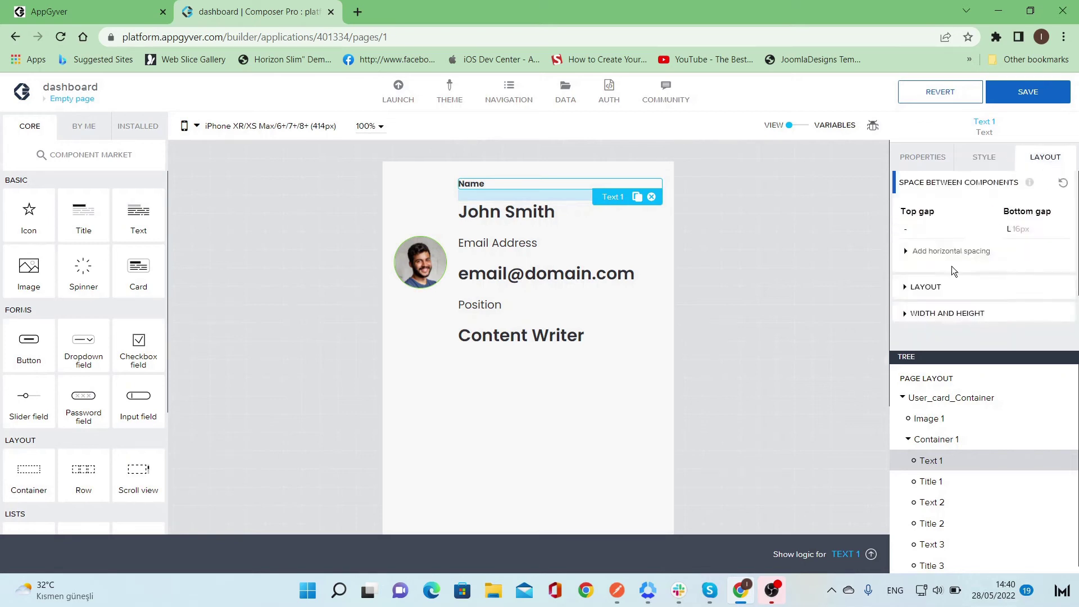
click(1019, 230)
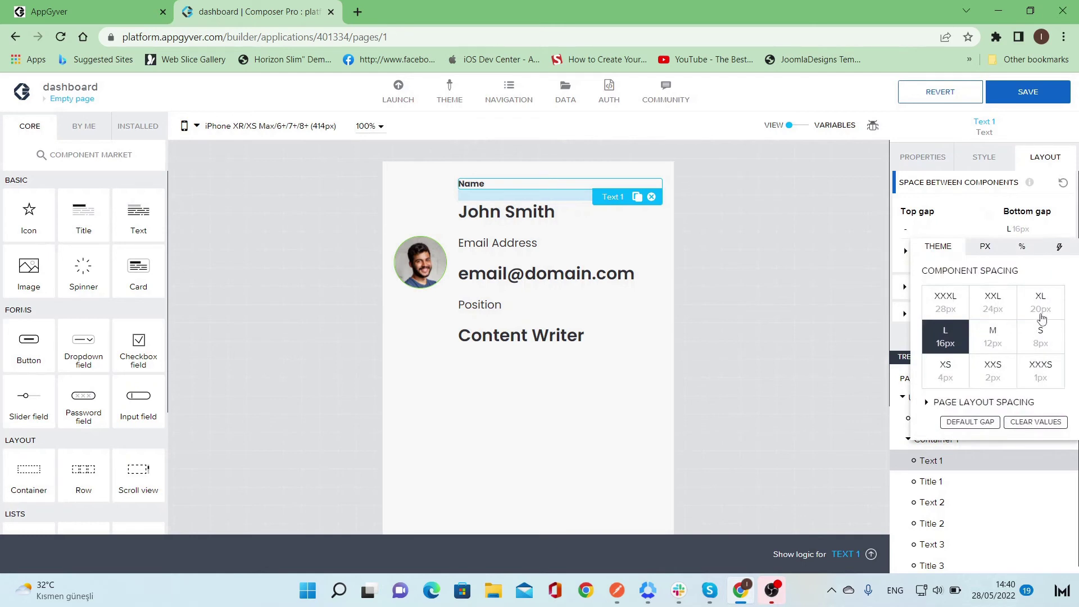
click(949, 383)
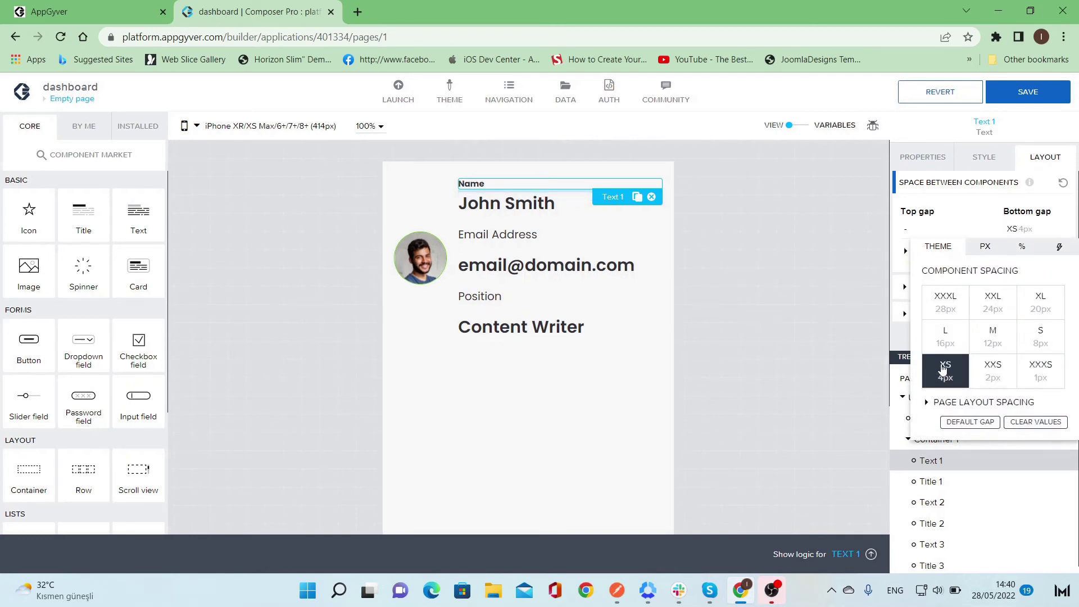
click(848, 285)
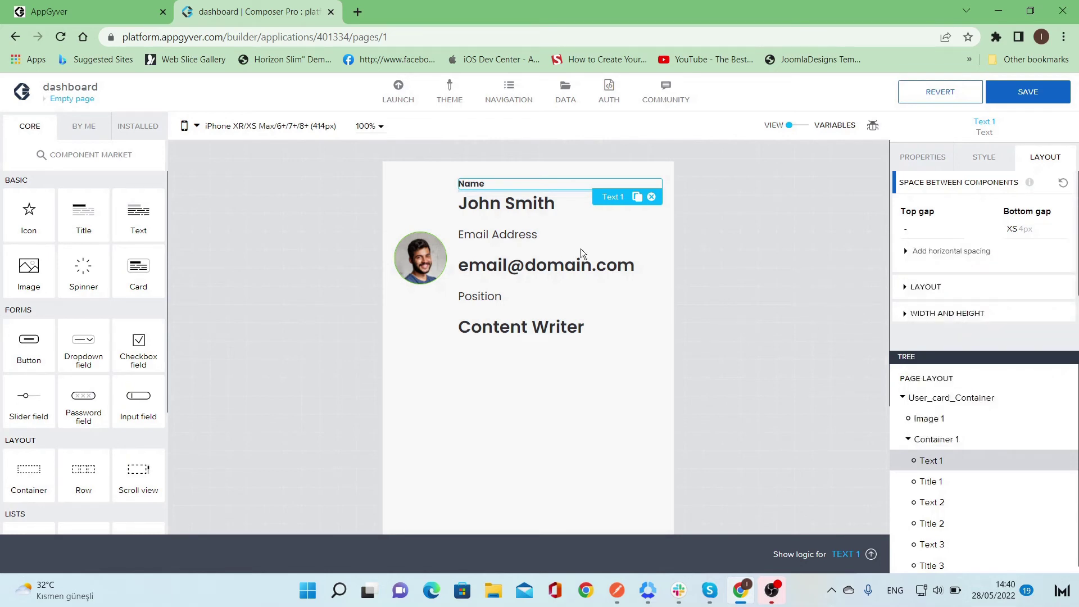
click(500, 232)
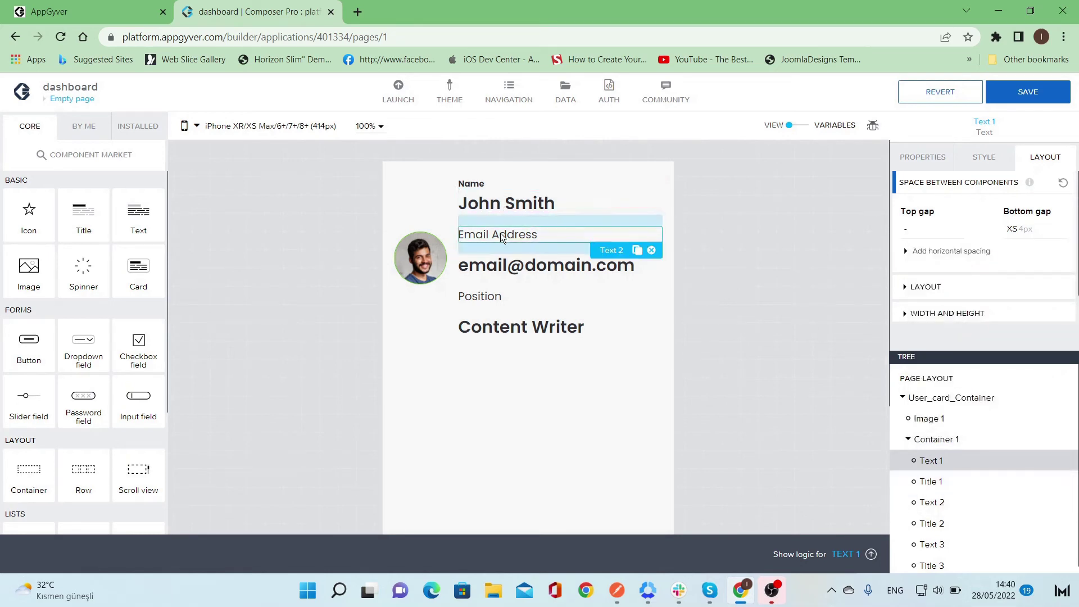
- Apply the User_card_titles style class to the Email Address and Position labels
click(984, 157)
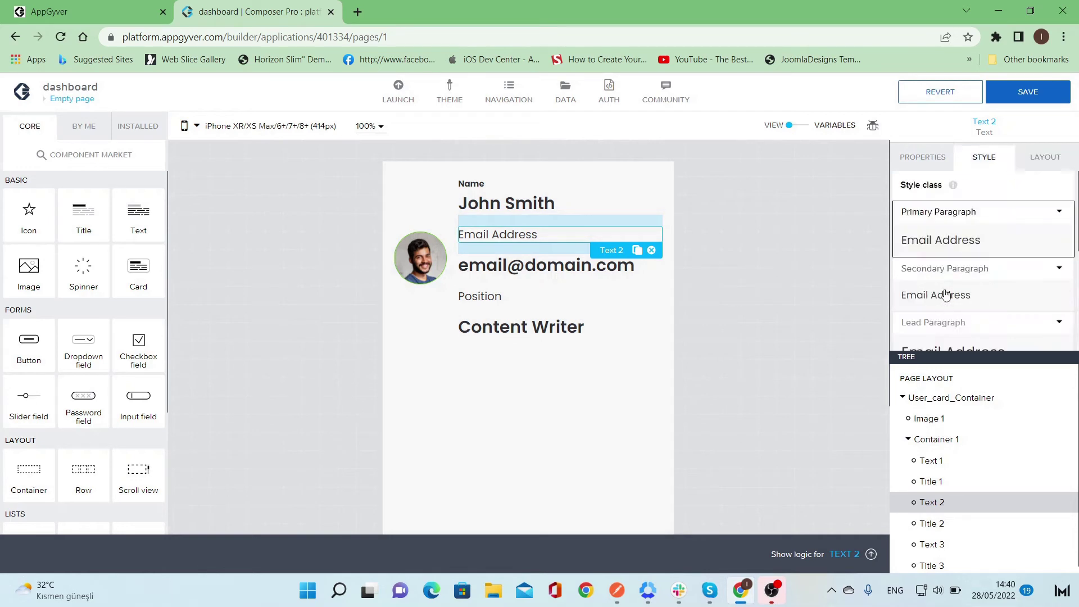
scroll(946, 289, down, 5)
click(959, 318)
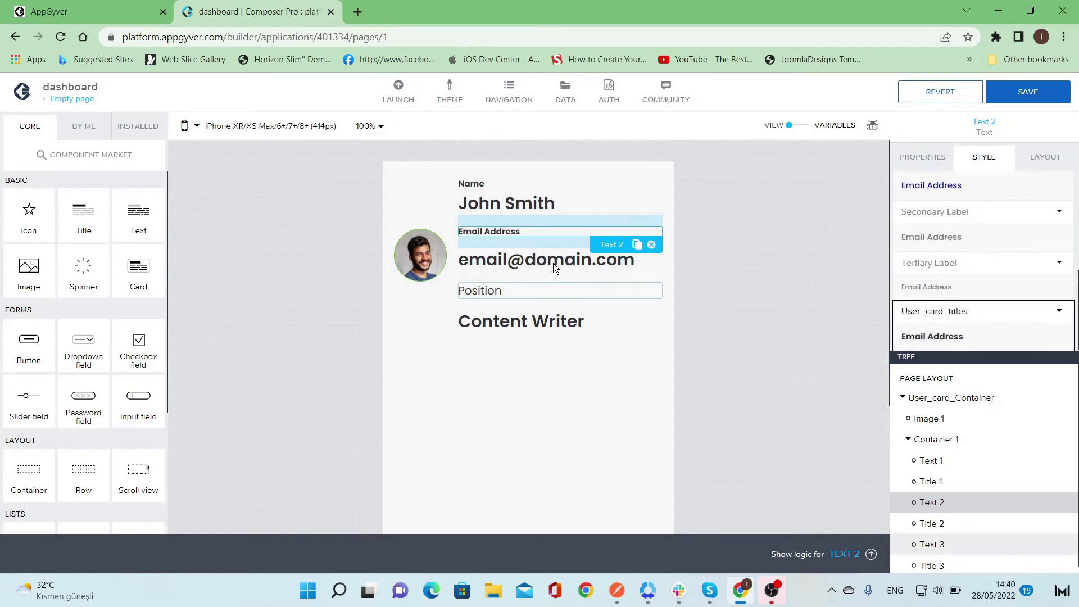
click(495, 293)
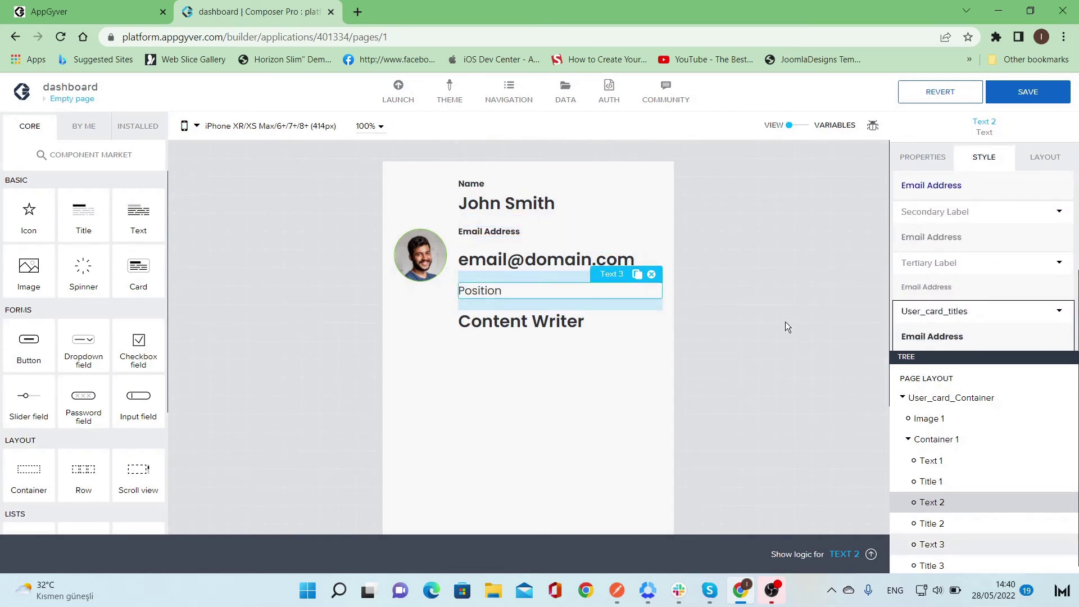
click(967, 333)
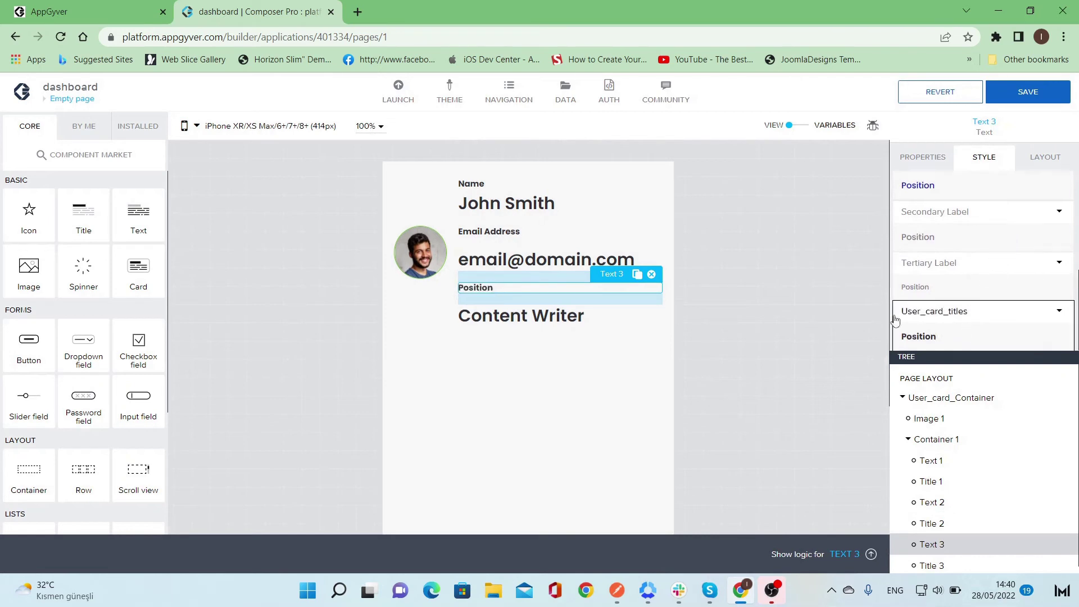
click(543, 204)
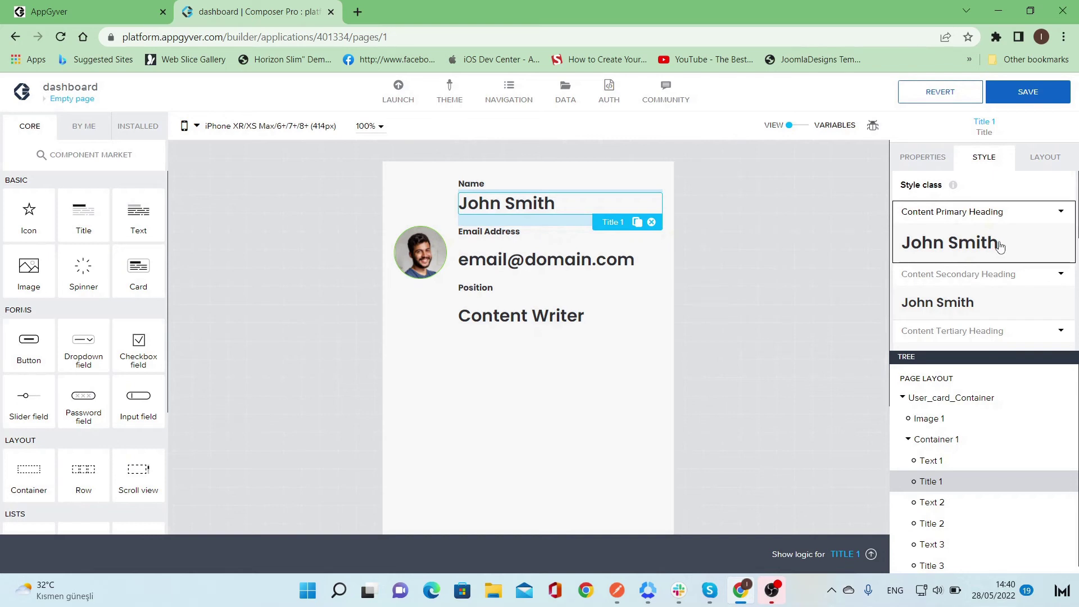
- From the John Smith title's Content Primary Heading style, create a new class named usercard_Name
click(1046, 158)
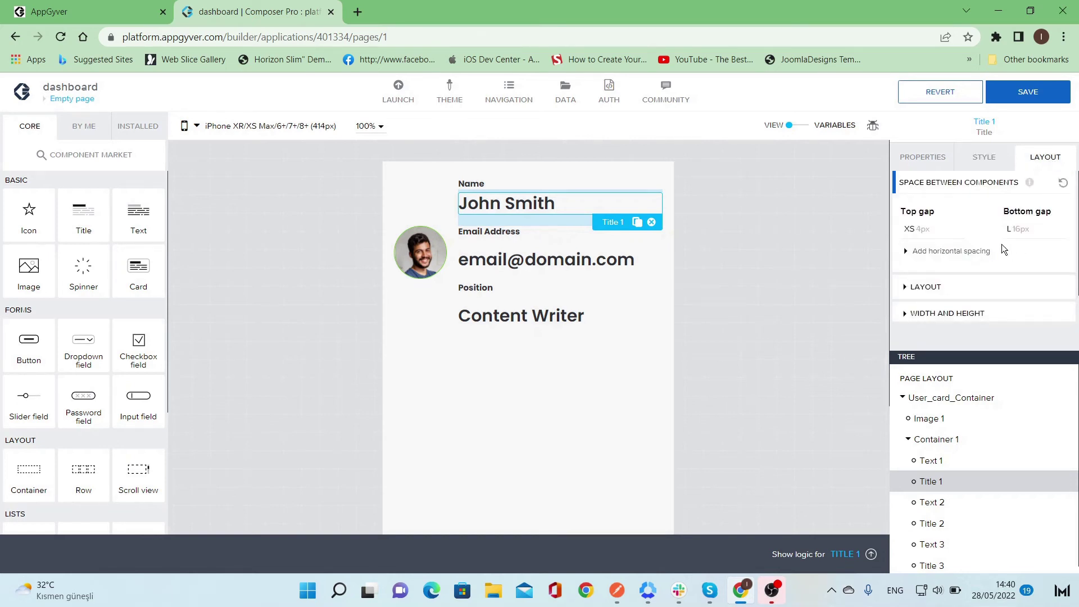
click(993, 162)
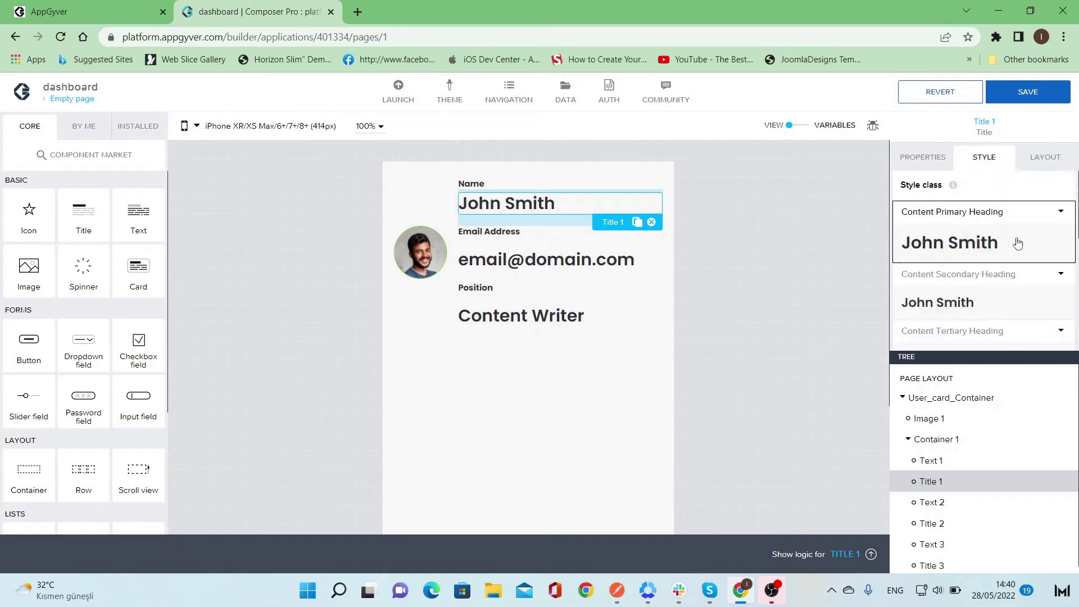
click(1060, 212)
click(1054, 236)
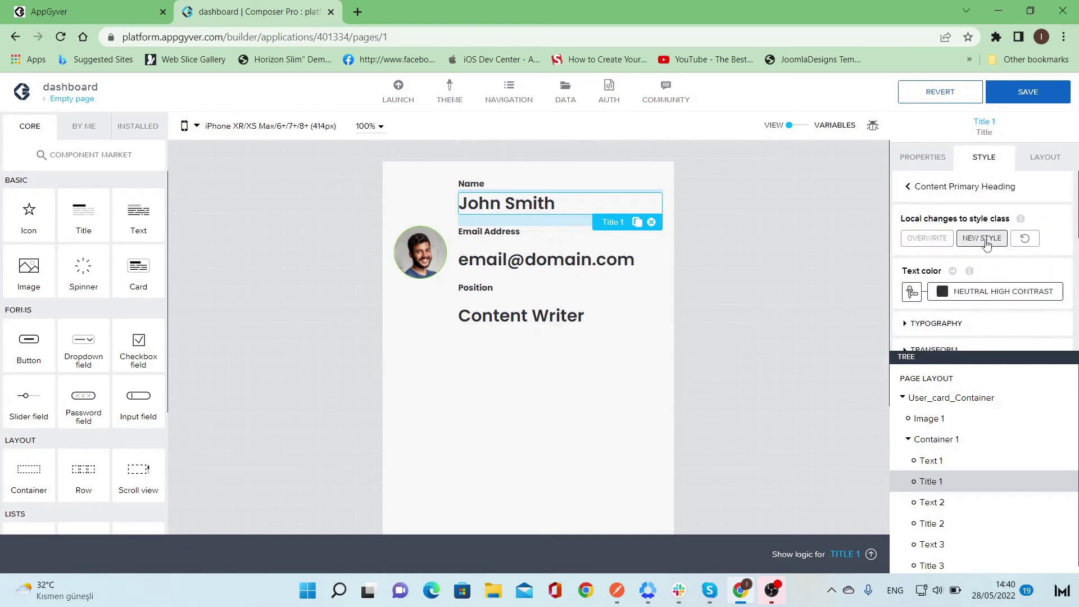
click(982, 238)
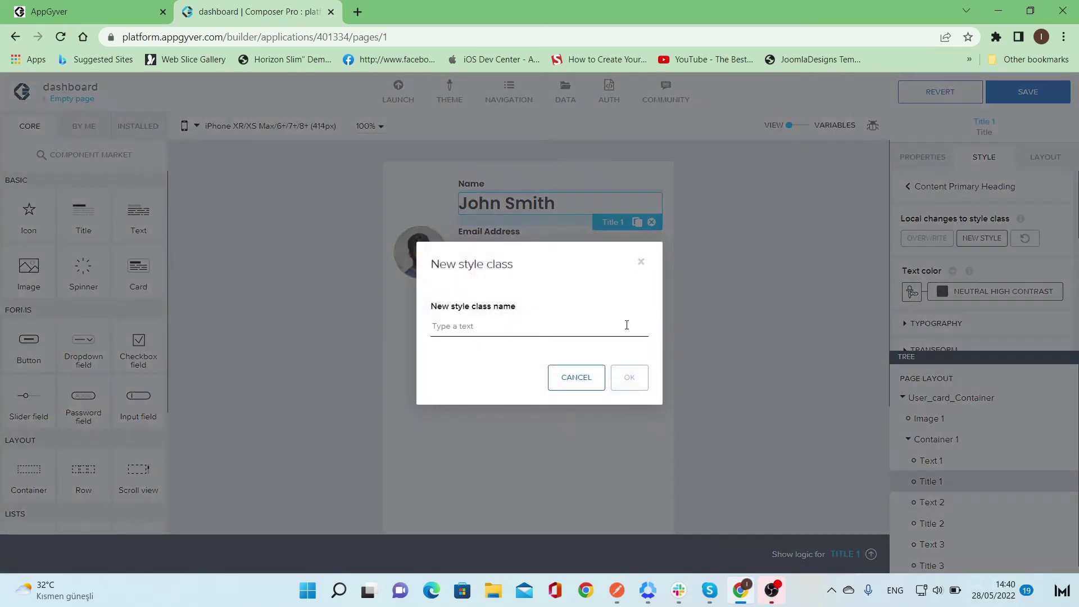
text(user)
text(card)
text(_)
text(Valu)
text(Name)
click(632, 380)
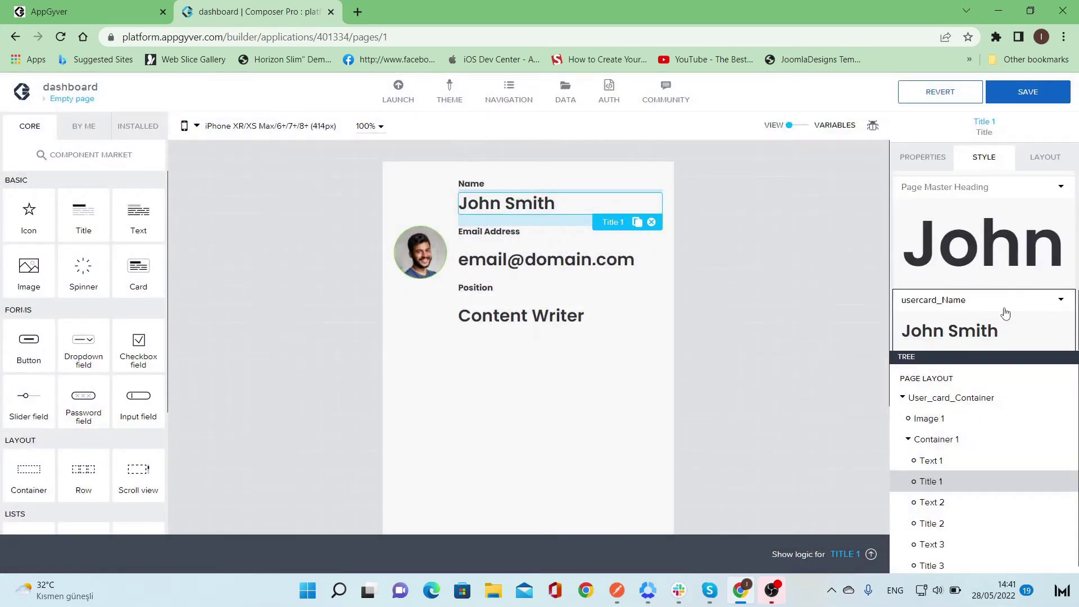
- Edit the usercard_Name class to Title S text size and Bold (700) font weight
scroll(1003, 312, up, 3)
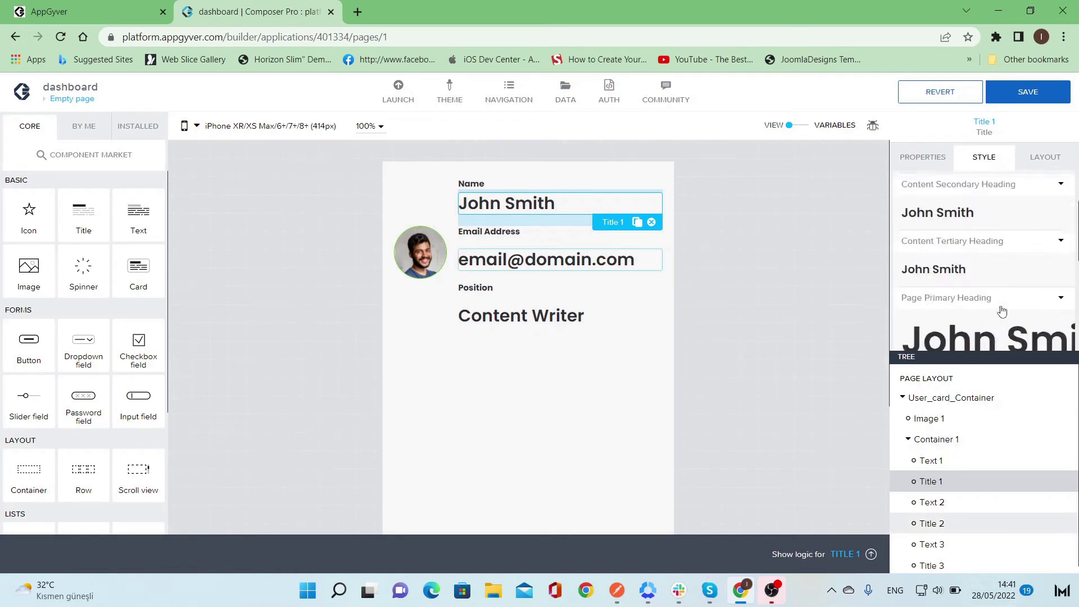
scroll(1003, 311, up, 5)
click(1060, 299)
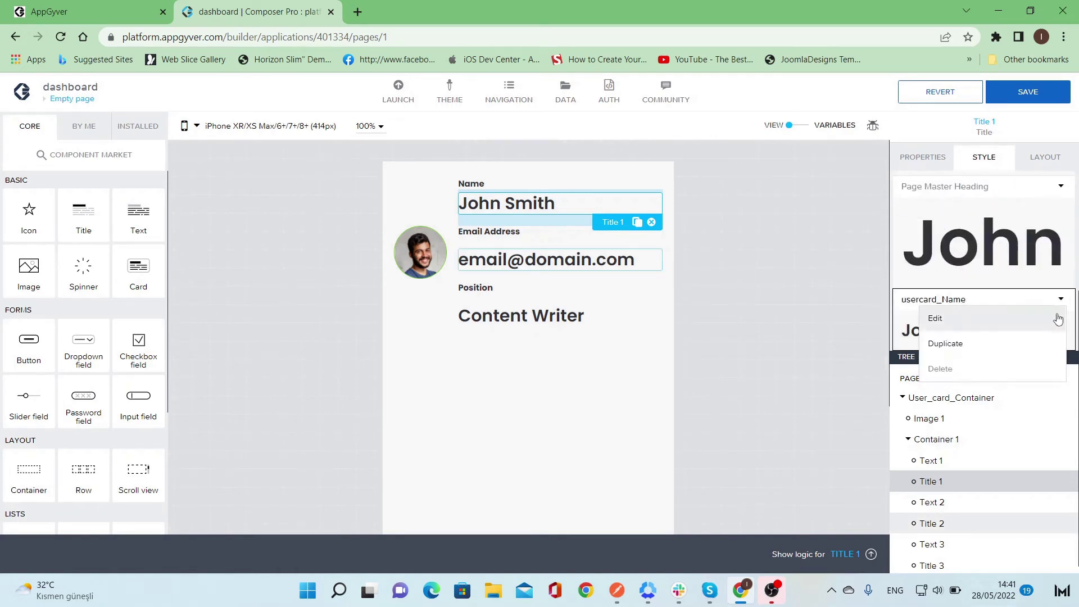
click(1059, 319)
scroll(1006, 287, down, 3)
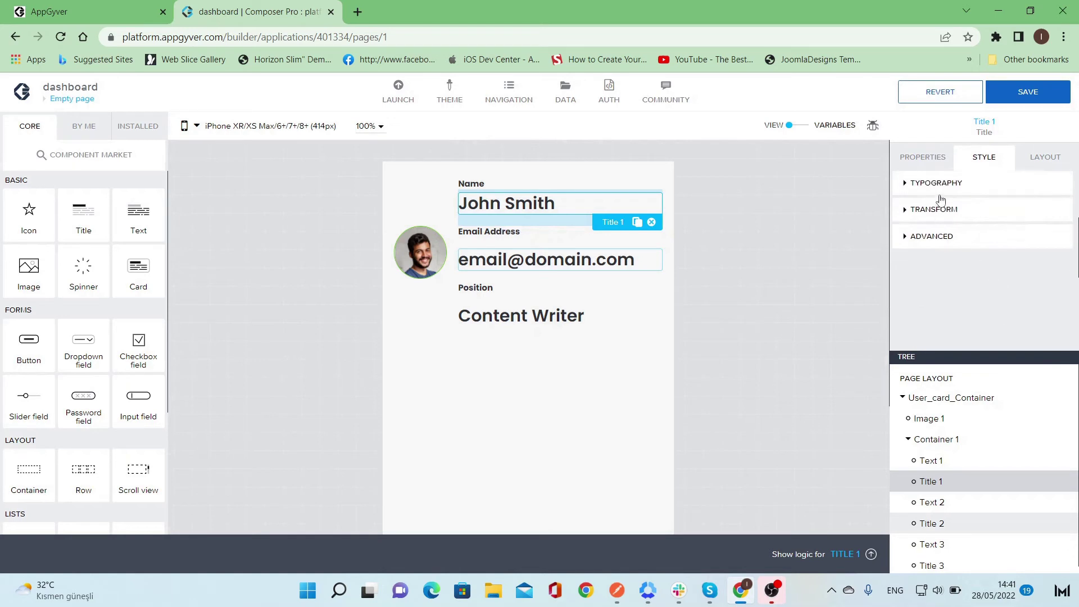
click(942, 184)
click(999, 234)
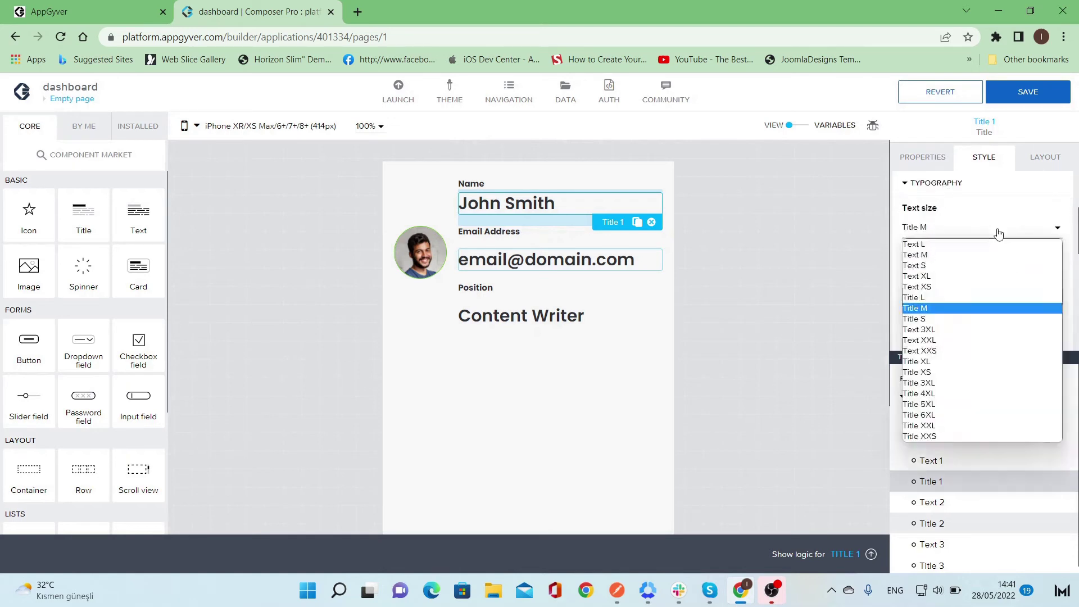
click(974, 319)
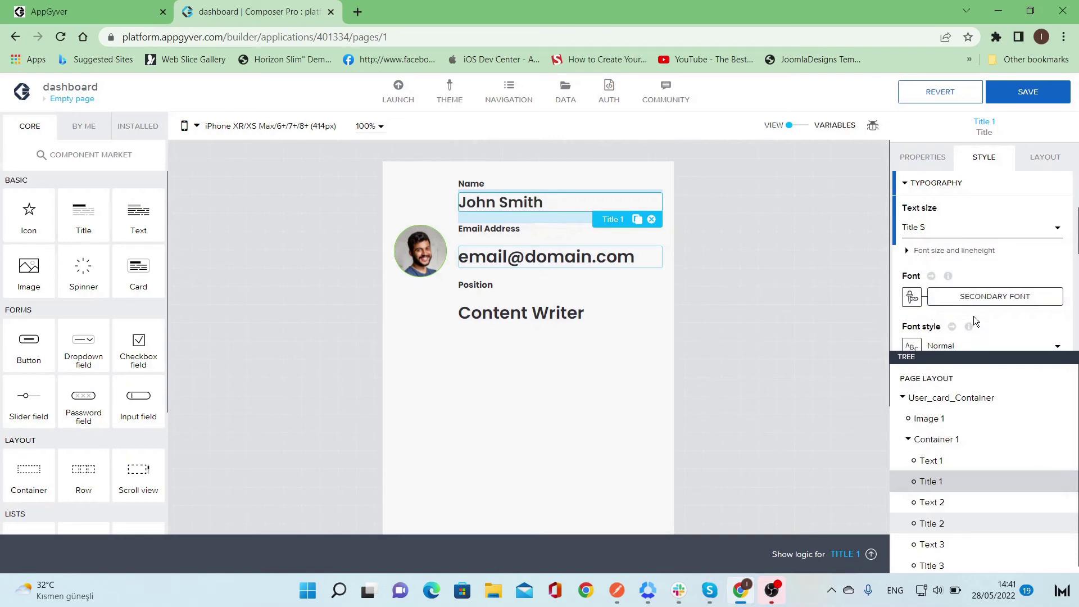
scroll(973, 316, down, 3)
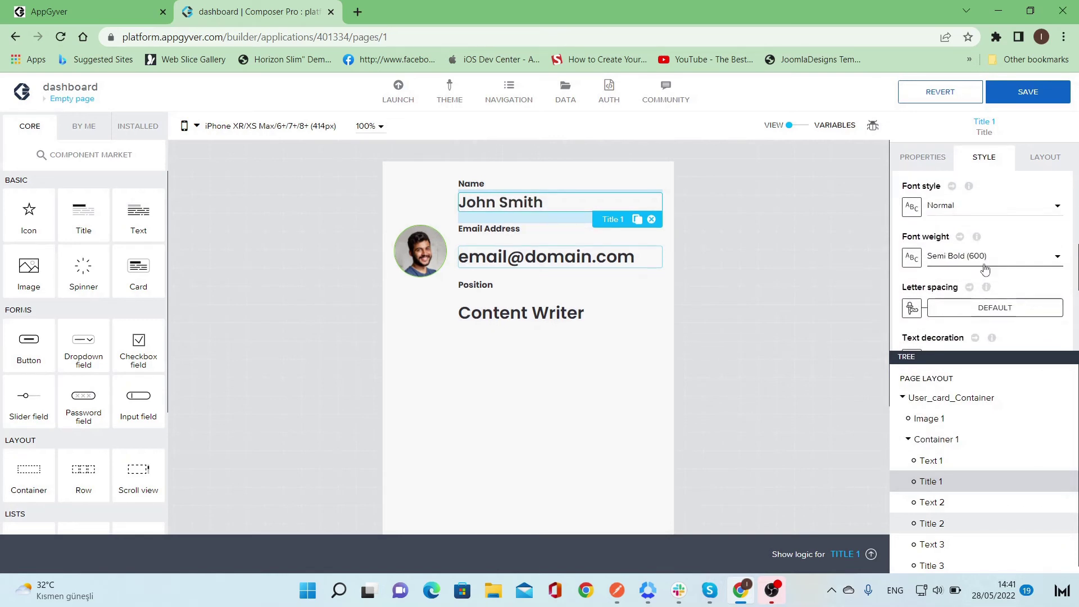
click(985, 268)
click(975, 339)
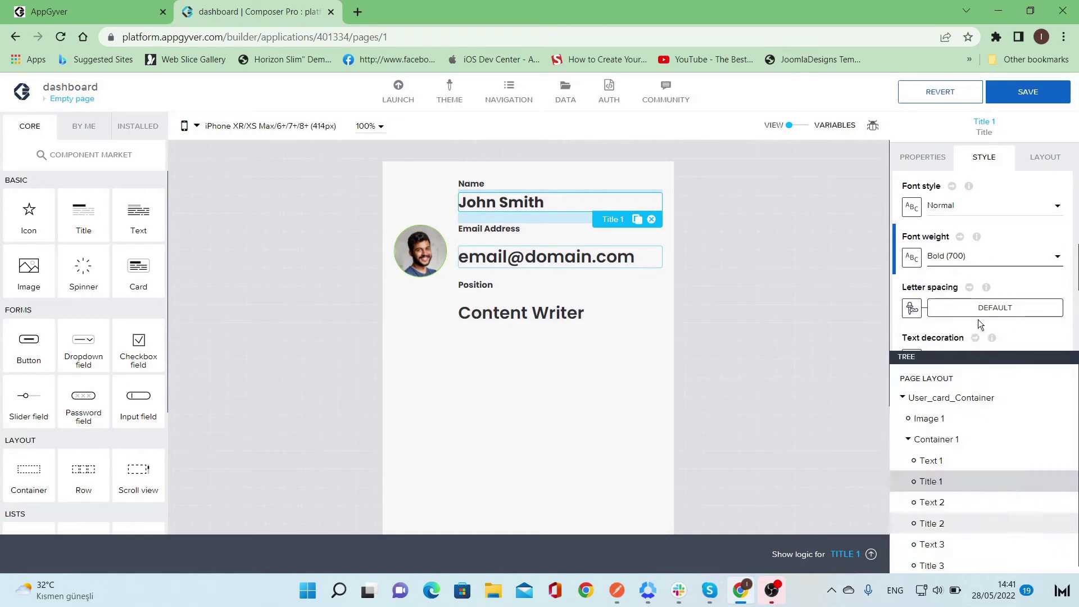
click(616, 258)
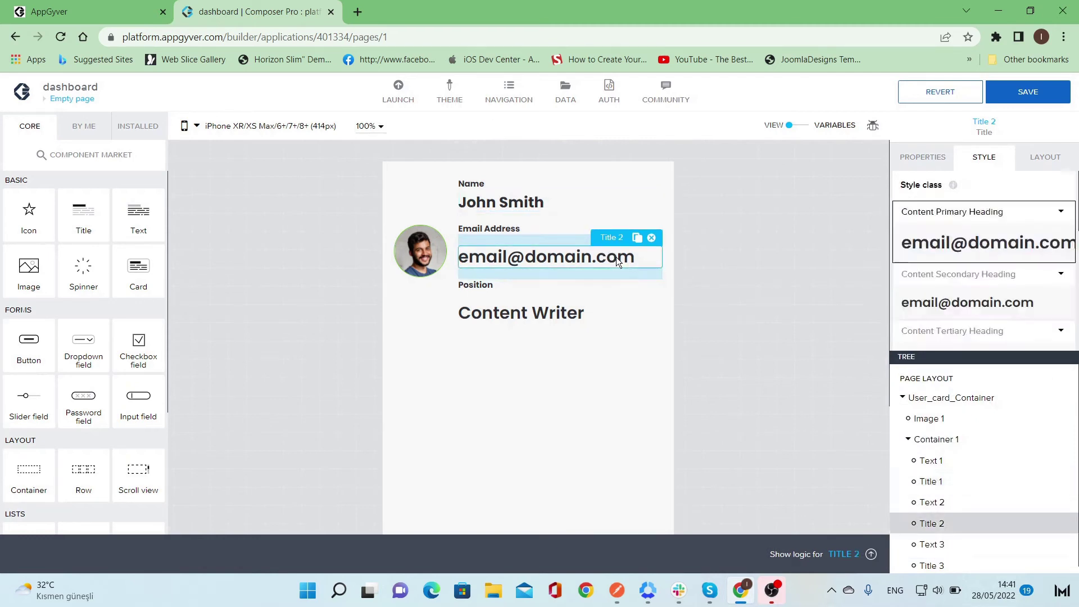
click(527, 198)
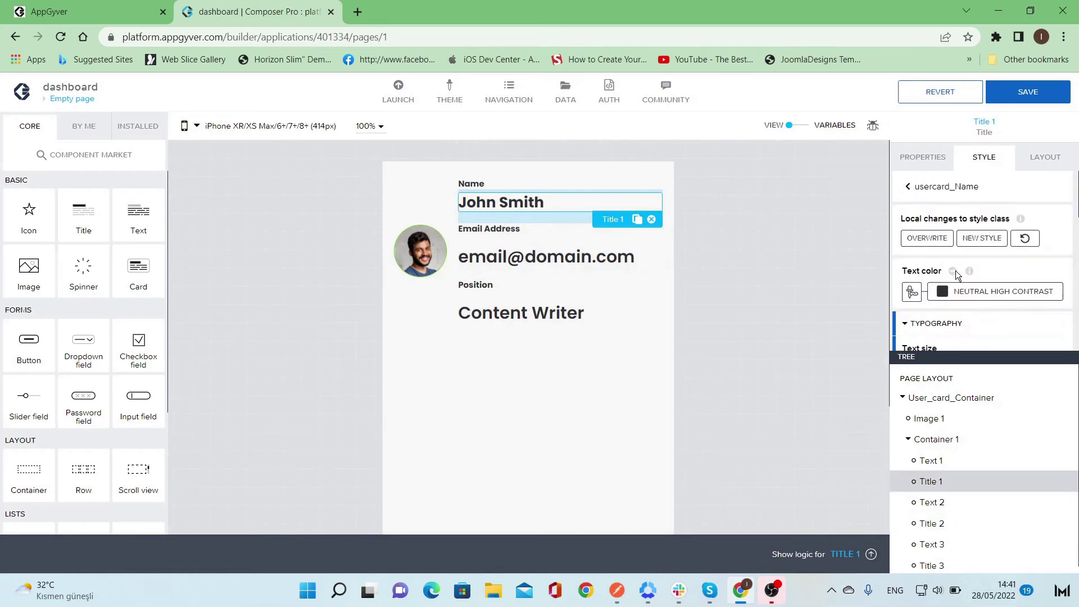
click(917, 238)
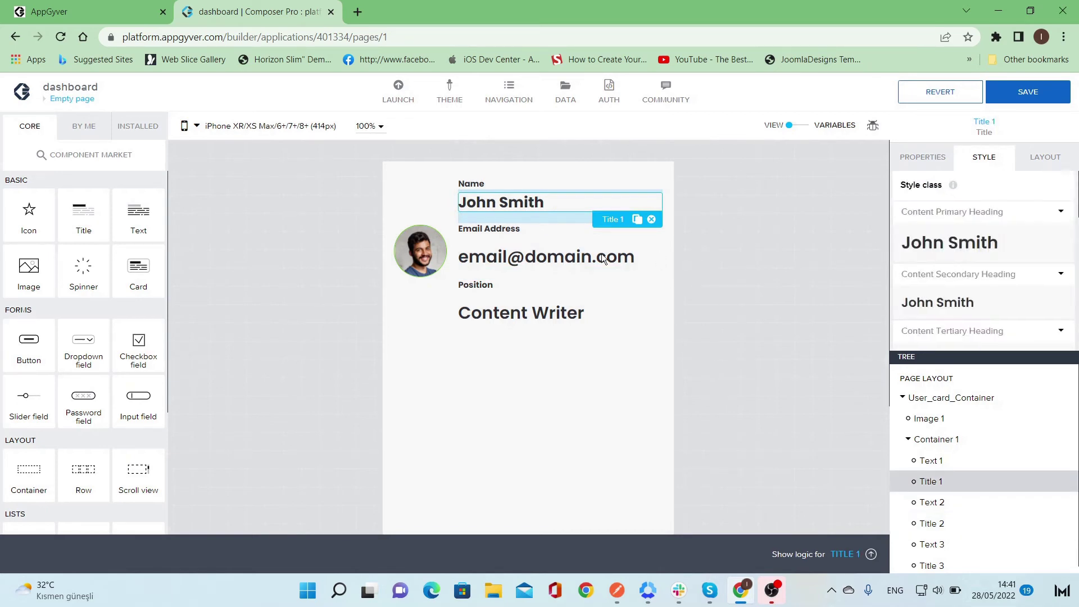
click(511, 244)
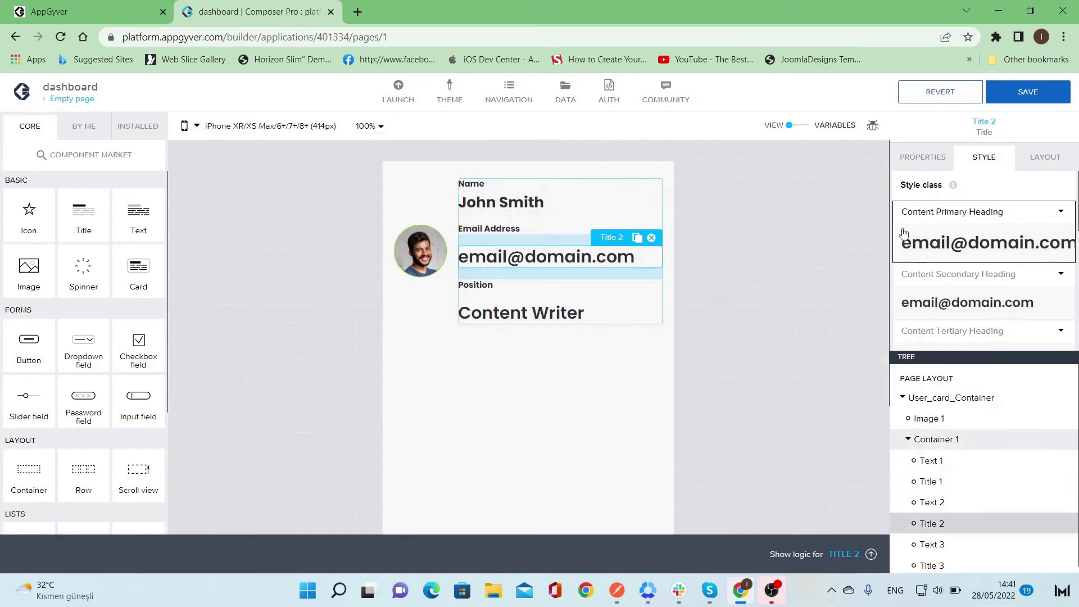
click(1062, 162)
click(949, 231)
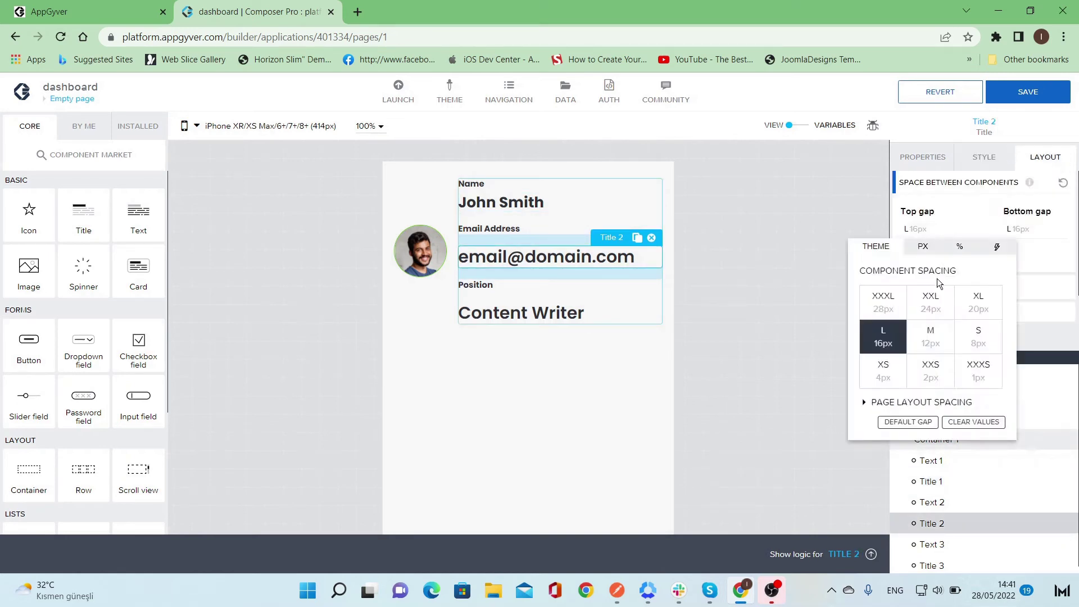
click(894, 375)
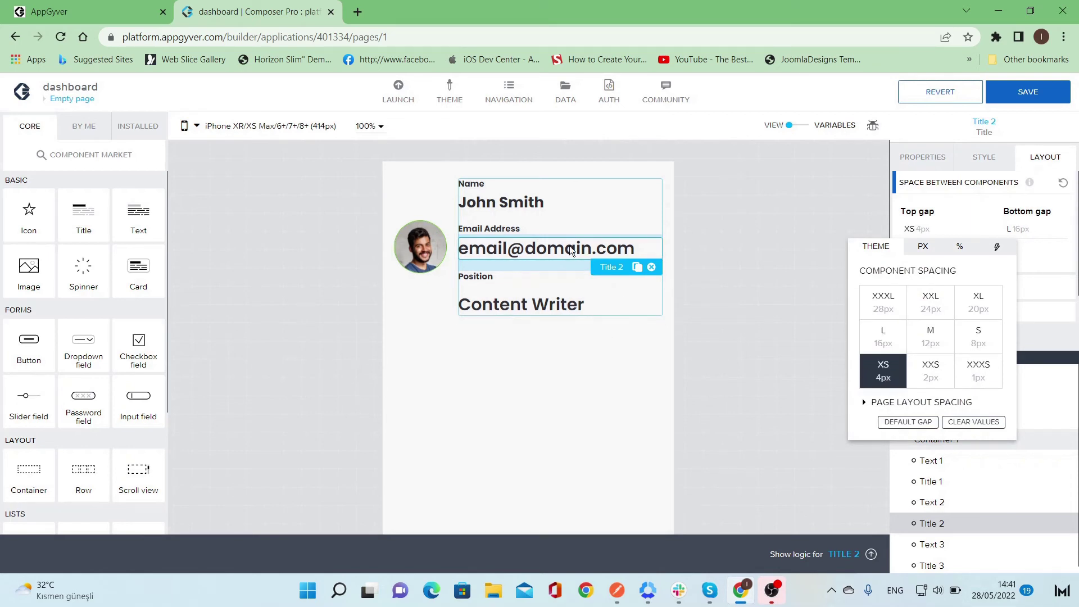
click(981, 163)
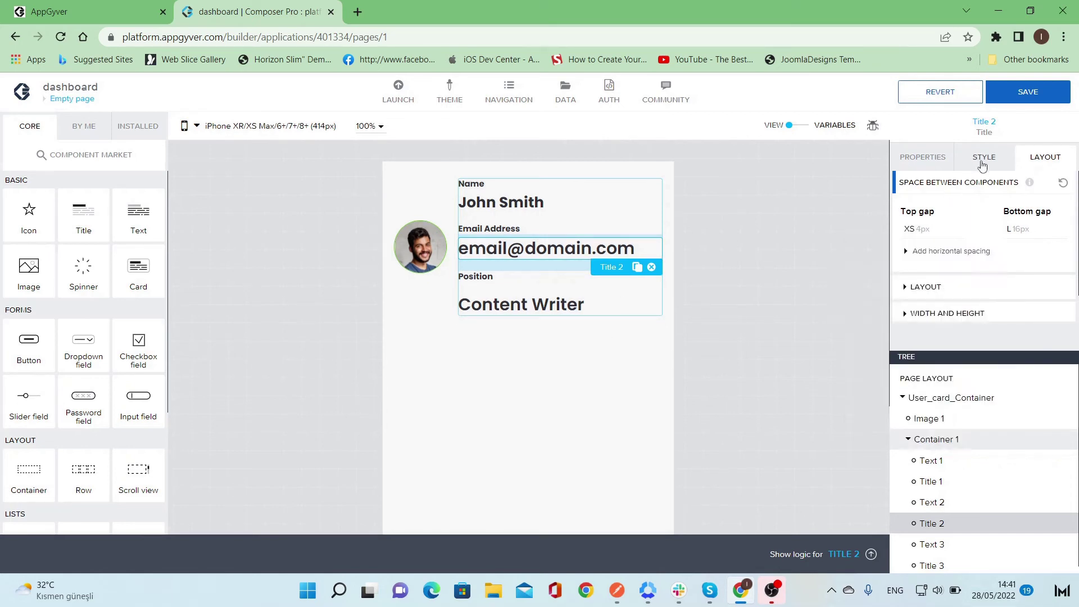
click(981, 163)
- Create a new style class named email_adress from the email title's Content Primary Heading style
click(1057, 215)
click(1054, 231)
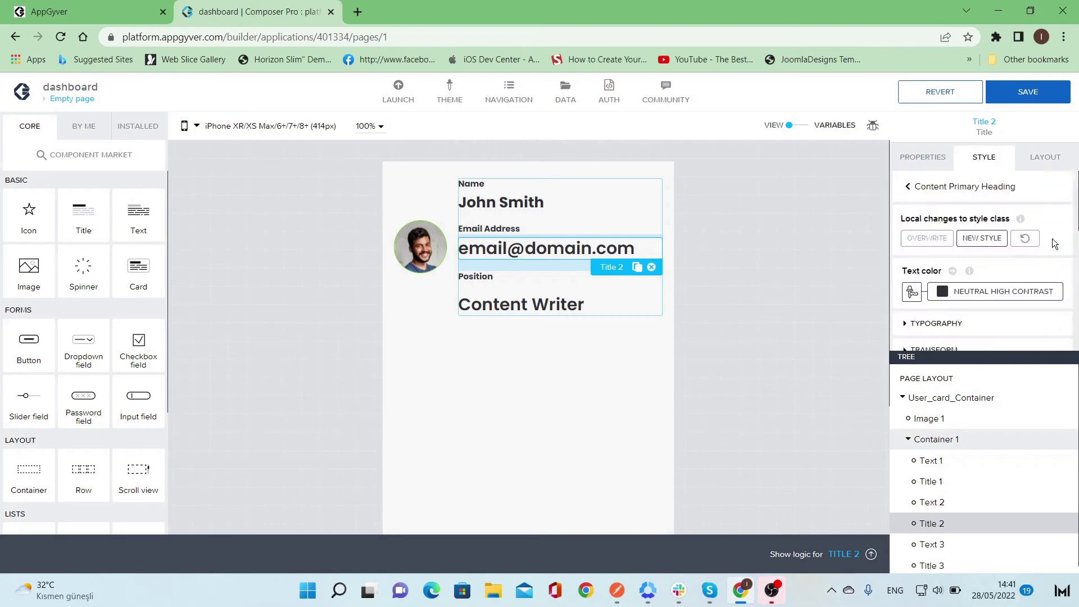
click(987, 241)
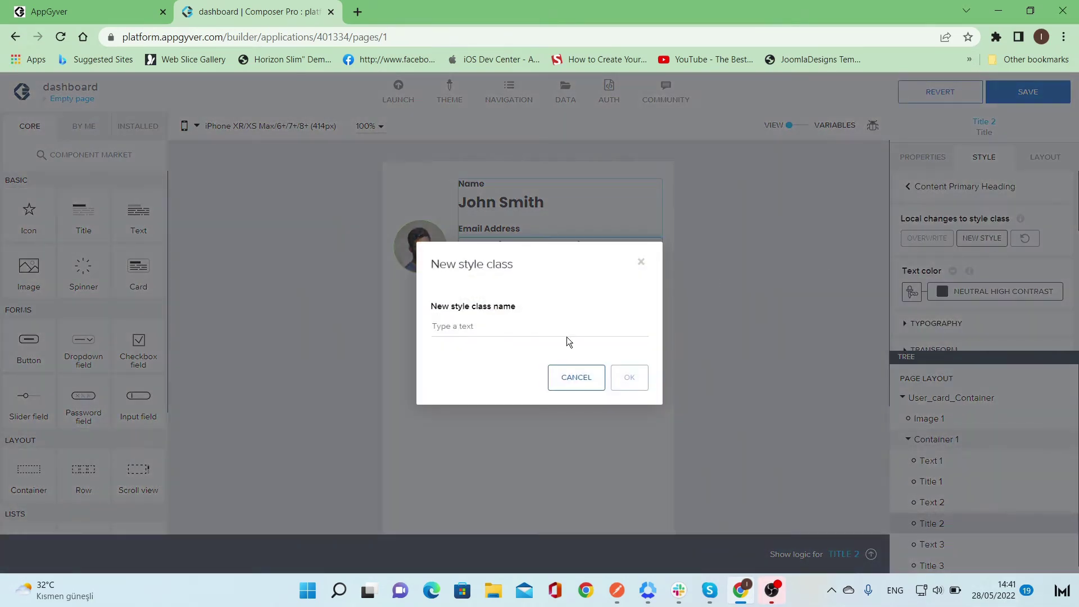
text(emil)
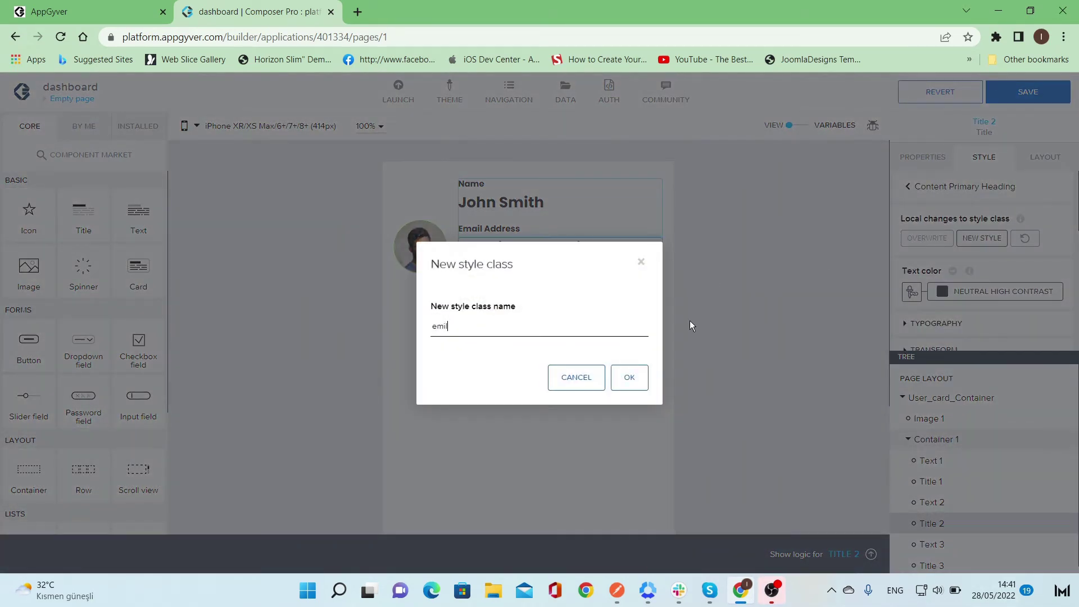
key(BackSpace)
key(BackSpace)
text(a)
key(BackSpace)
key(BackSpace)
text(ail_adress)
click(642, 381)
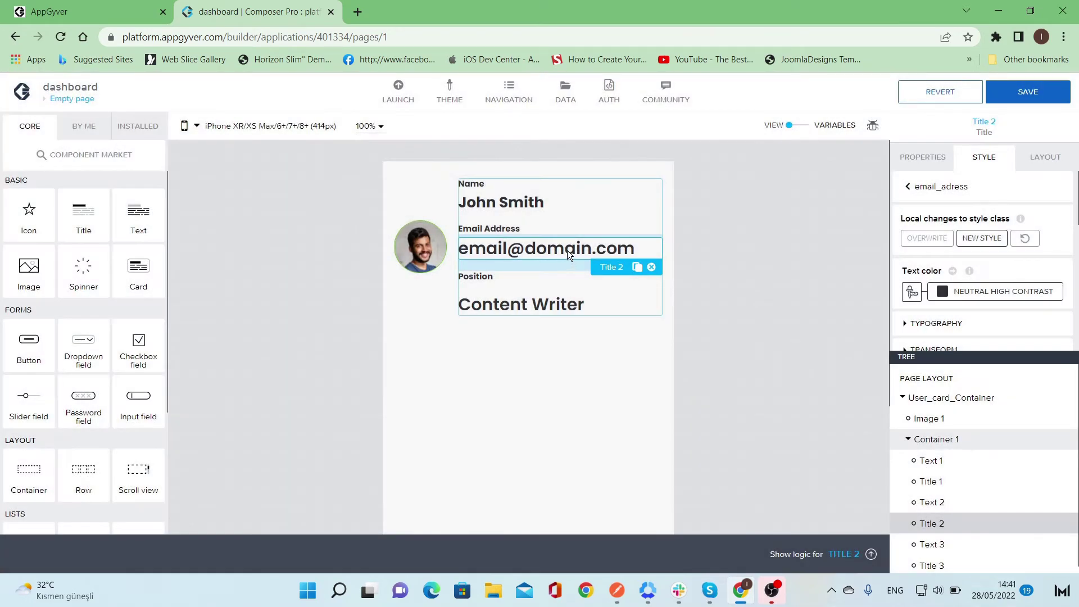
click(936, 186)
- Edit email_adress to use Primary low contrast text colour and Text M size
click(1062, 300)
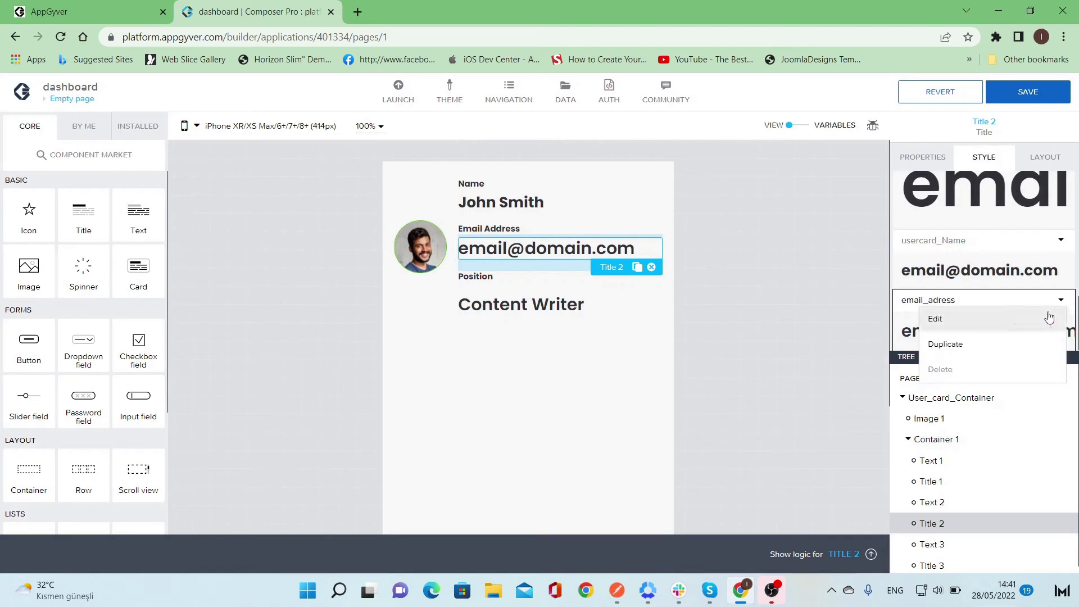
click(1014, 321)
scroll(1005, 286, down, 2)
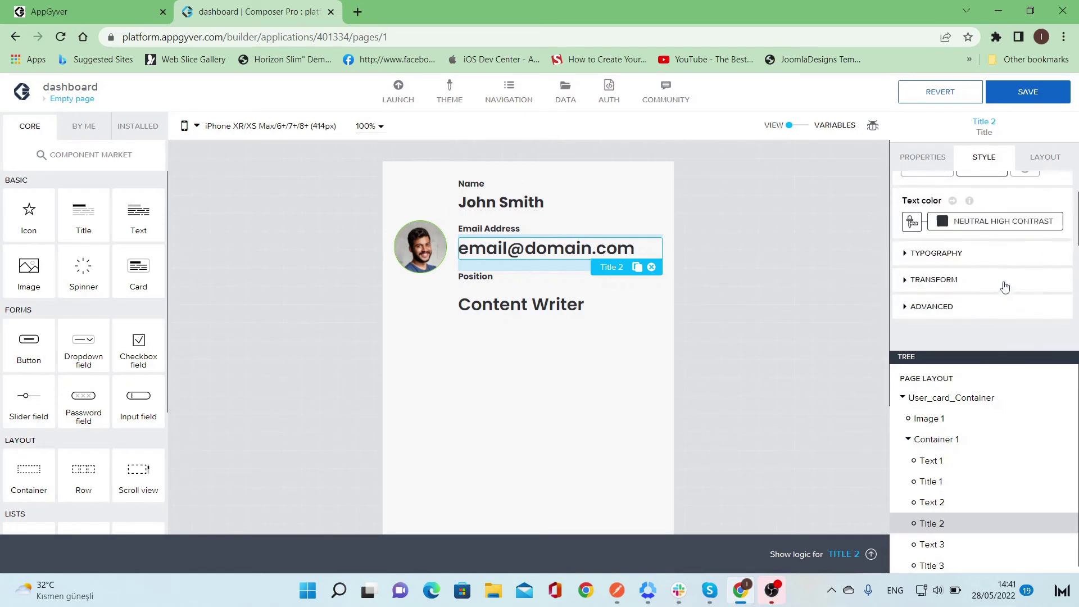
click(1005, 227)
click(1011, 450)
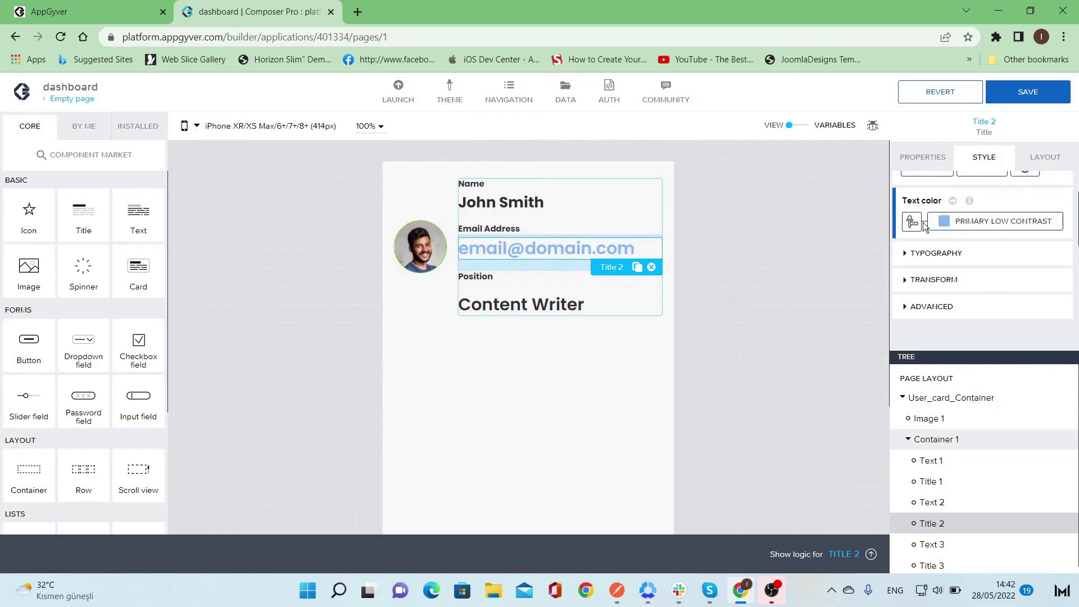
click(925, 258)
scroll(988, 301, down, 1)
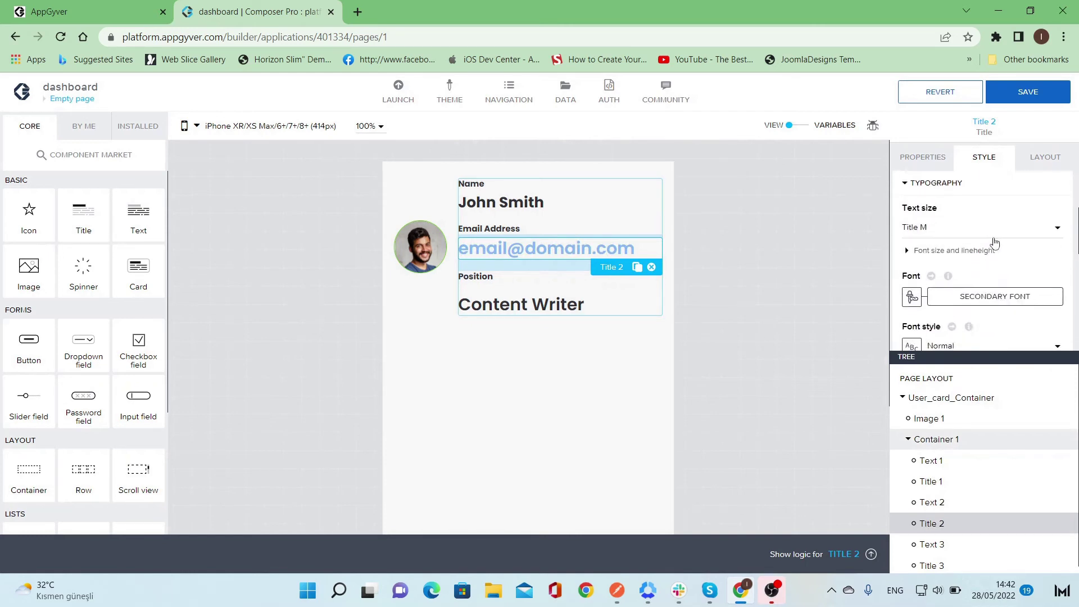
click(993, 231)
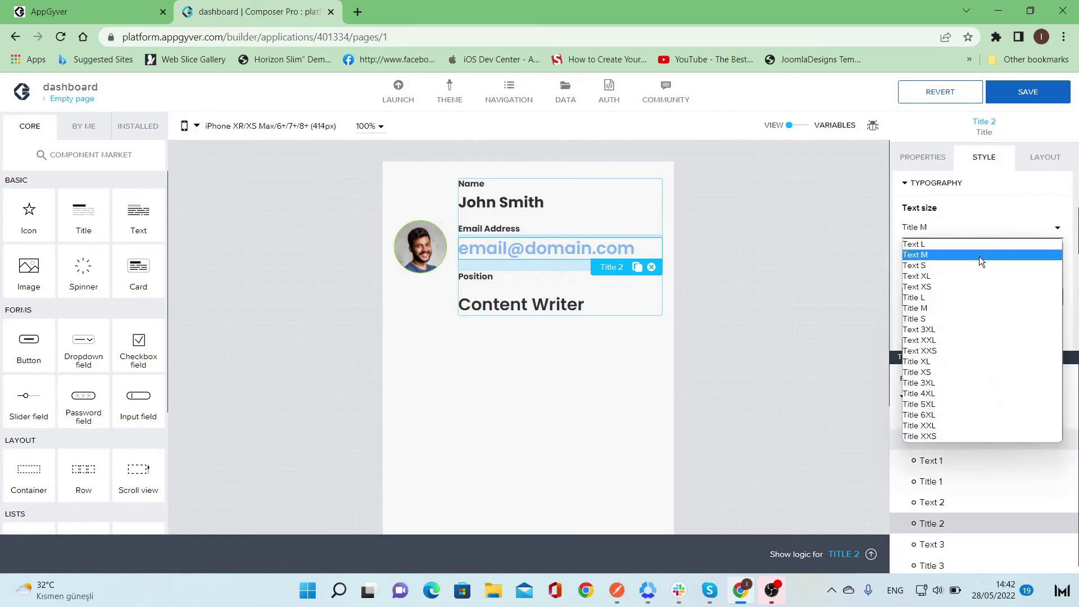
click(979, 256)
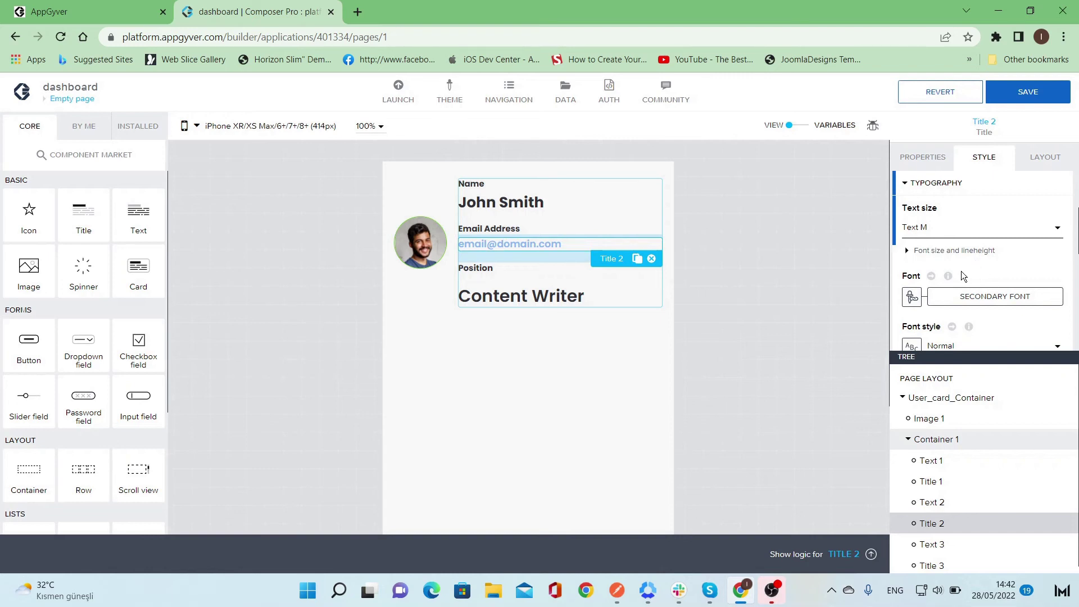
- Change the email_adress text size to Text L and font weight to Normal (400)
click(1022, 232)
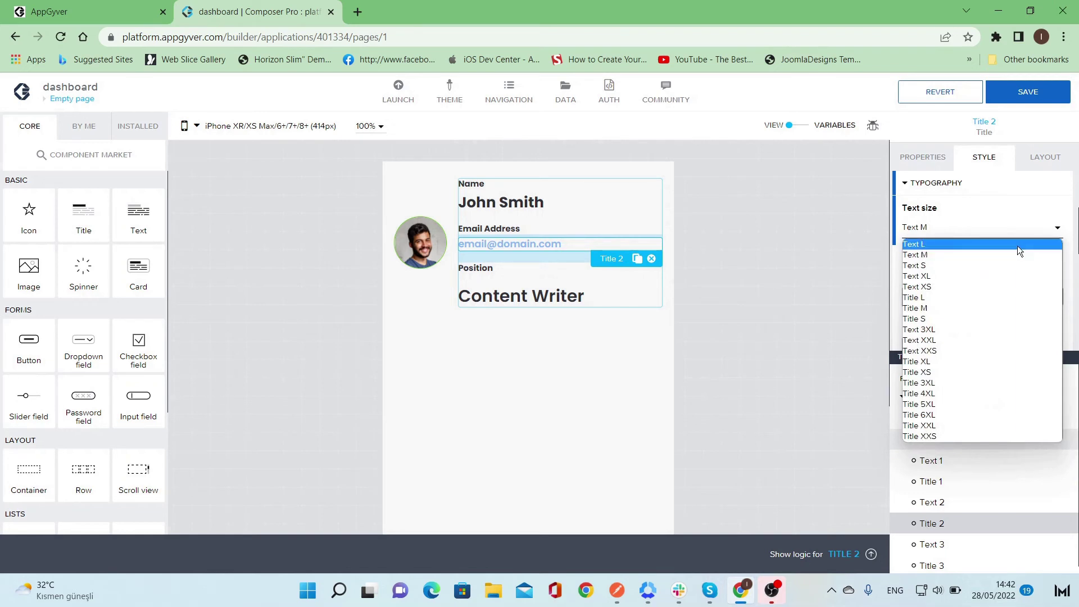
click(1018, 245)
scroll(1019, 251, down, 3)
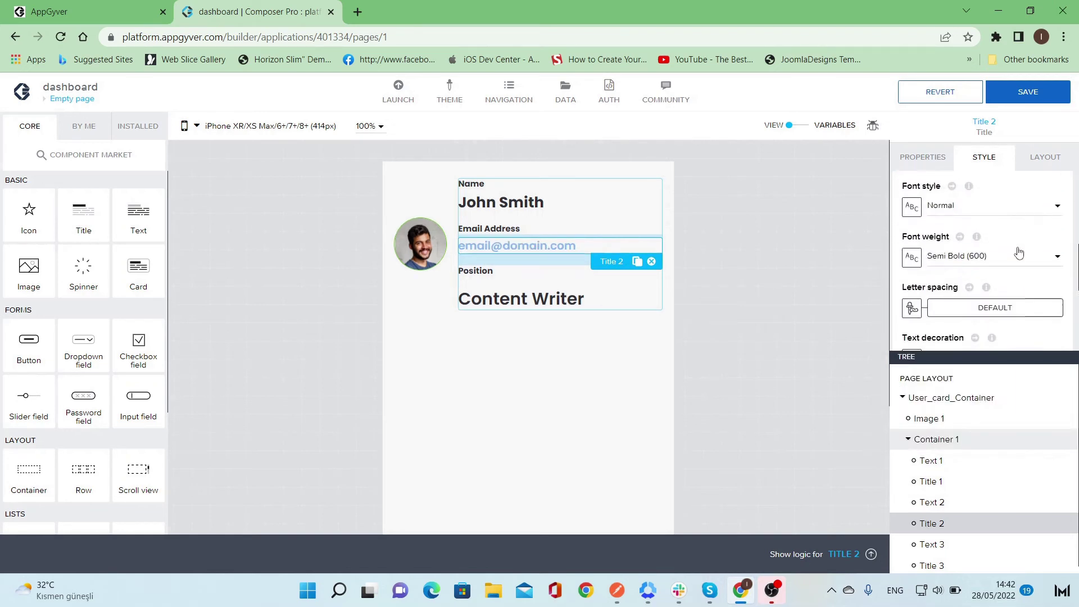
click(1021, 256)
click(1012, 304)
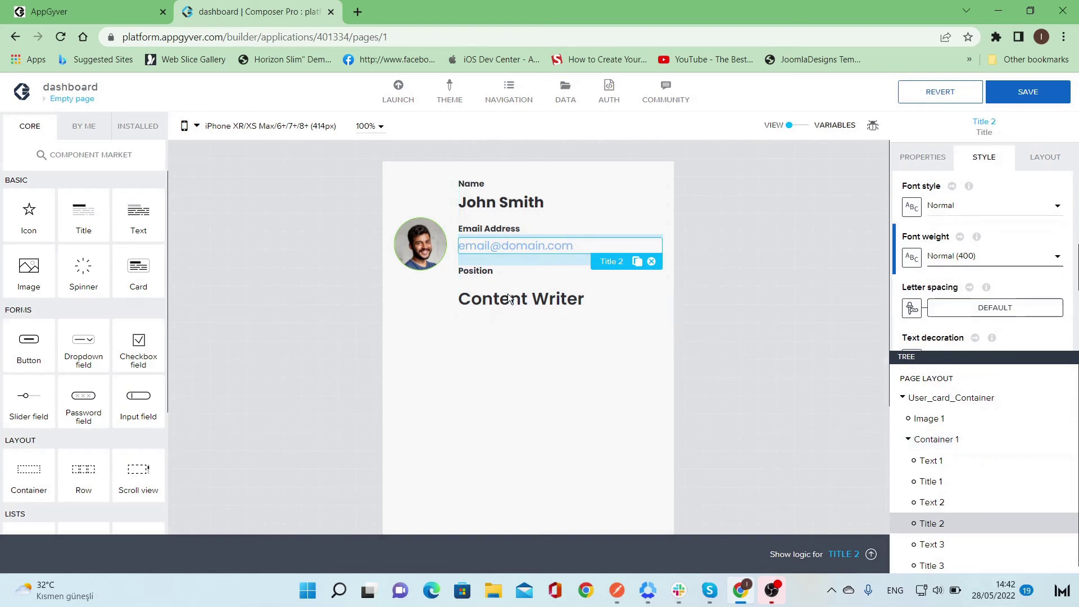
click(540, 248)
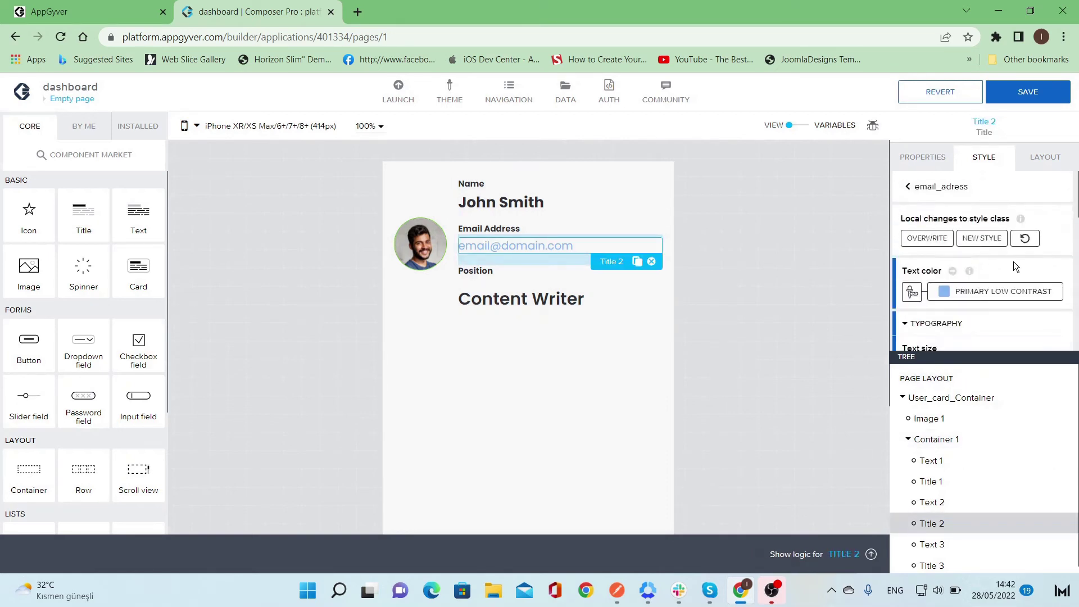
- Set the email address text's decoration to underline
scroll(1014, 262, down, 3)
scroll(1014, 261, down, 5)
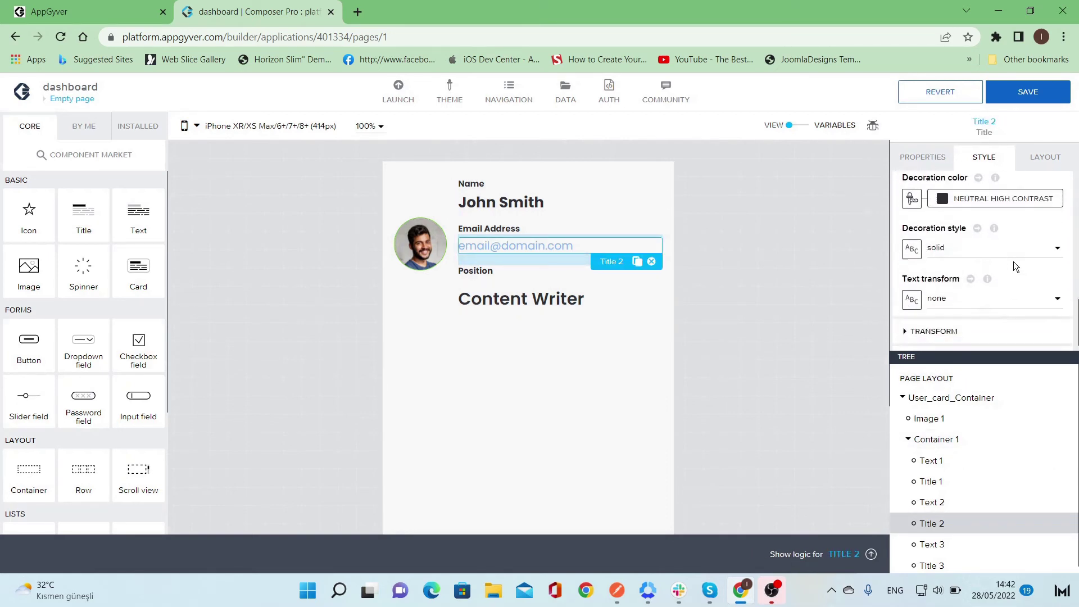
scroll(1013, 262, down, 1)
scroll(1013, 261, up, 3)
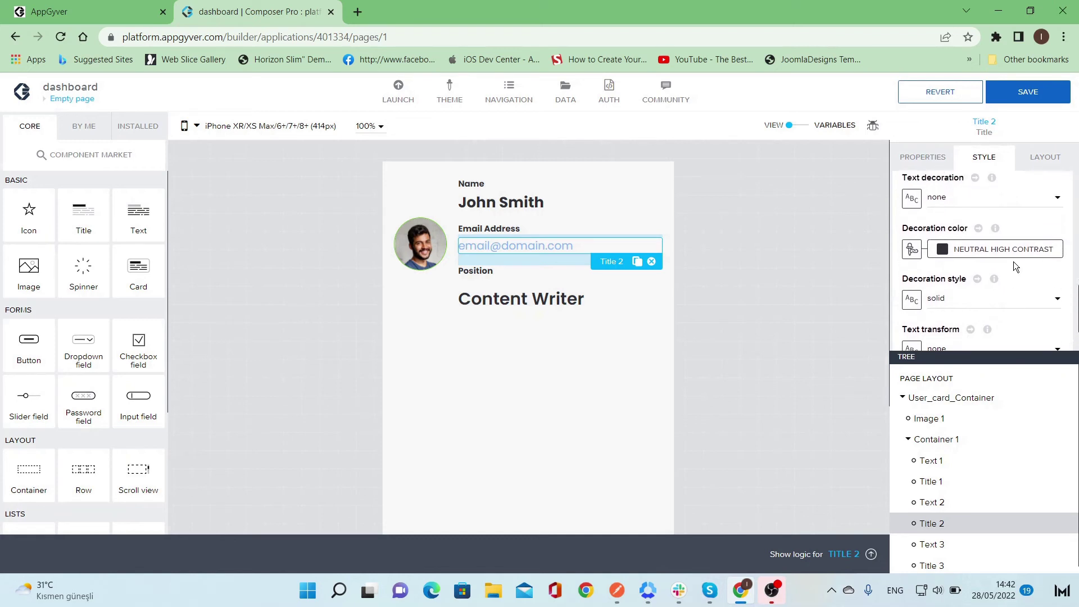
scroll(1013, 262, down, 2)
click(993, 230)
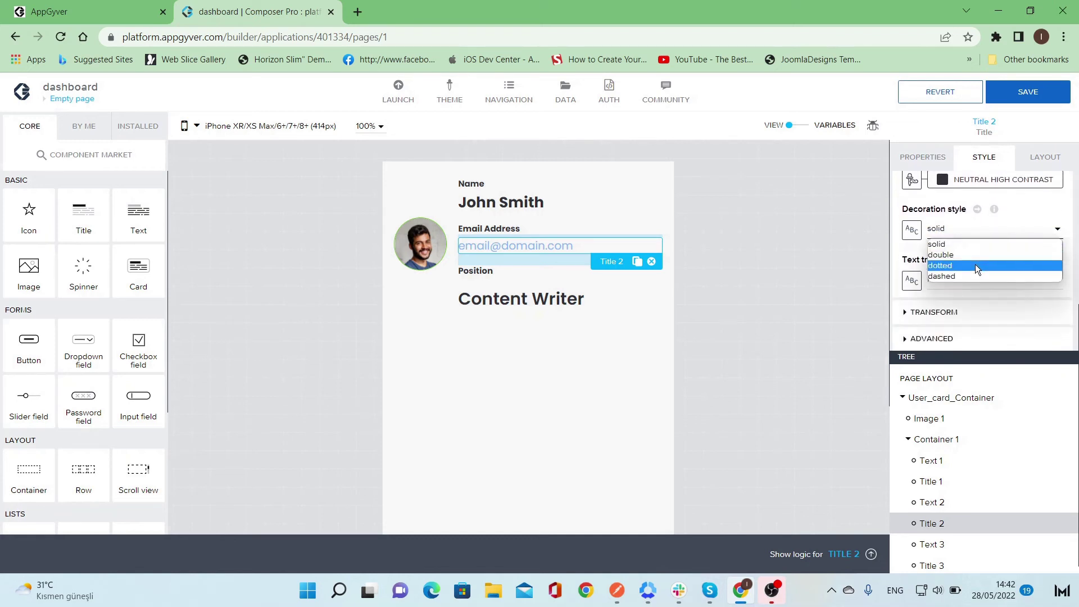
click(784, 272)
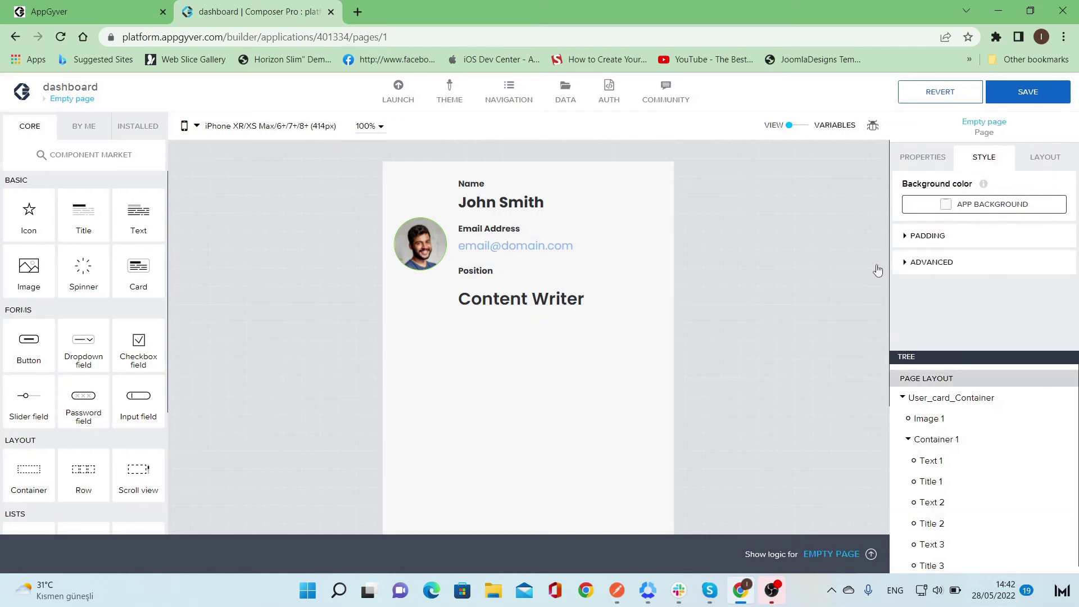
click(528, 248)
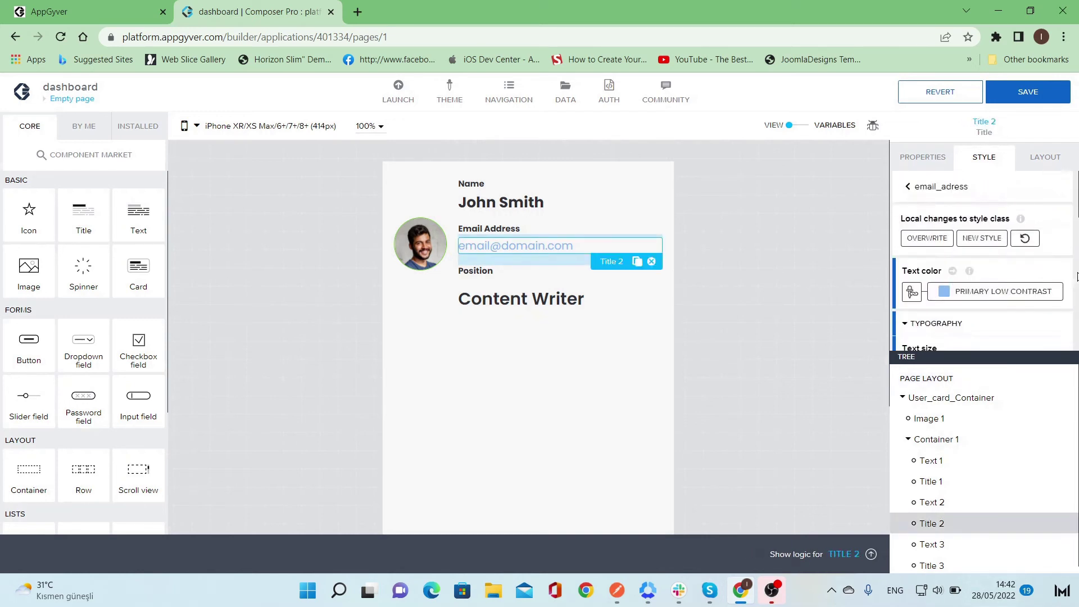
scroll(1047, 268, down, 4)
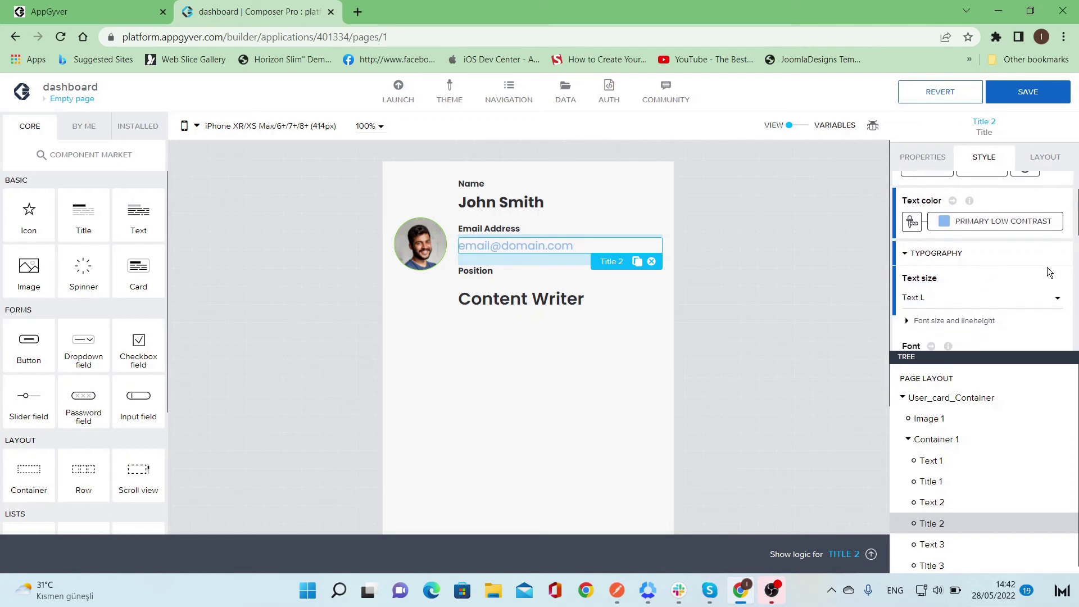
scroll(1040, 266, up, 2)
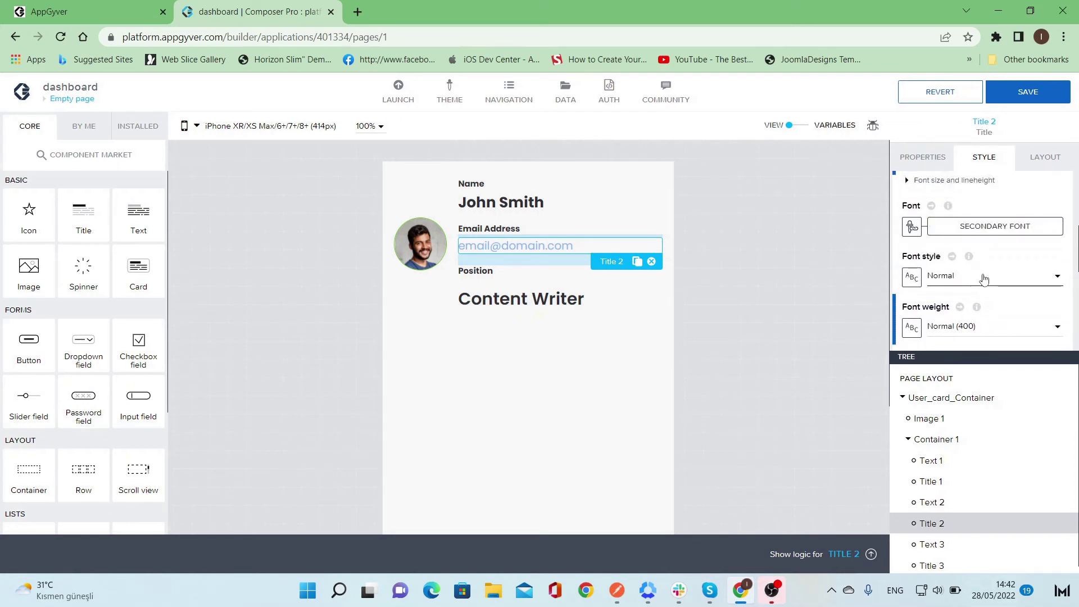
scroll(983, 274, down, 2)
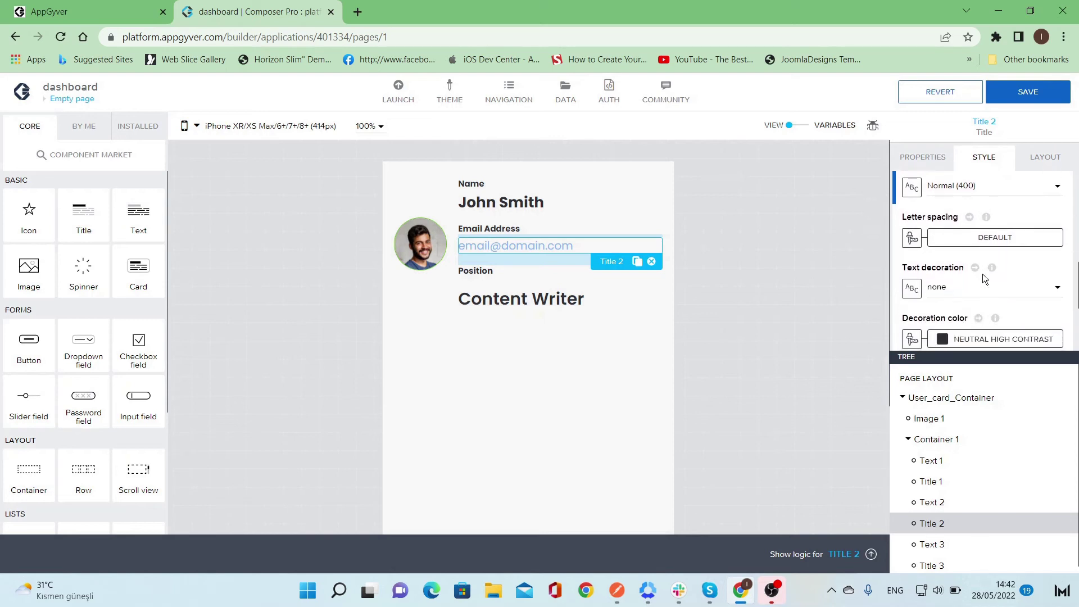
click(982, 288)
click(980, 314)
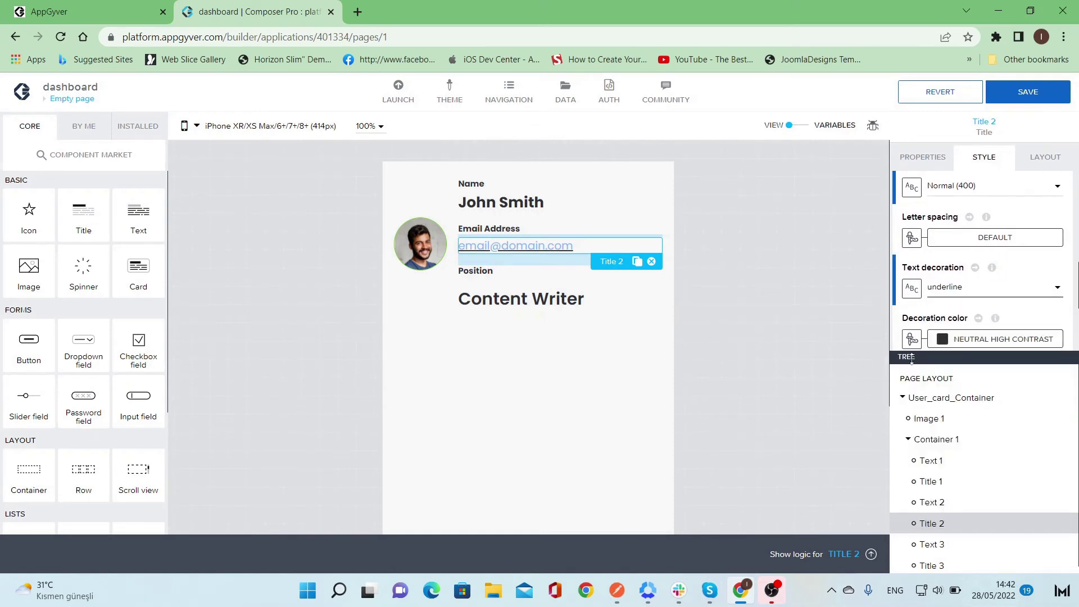
- Set the underline's decoration colour to Primary low contrast
click(992, 338)
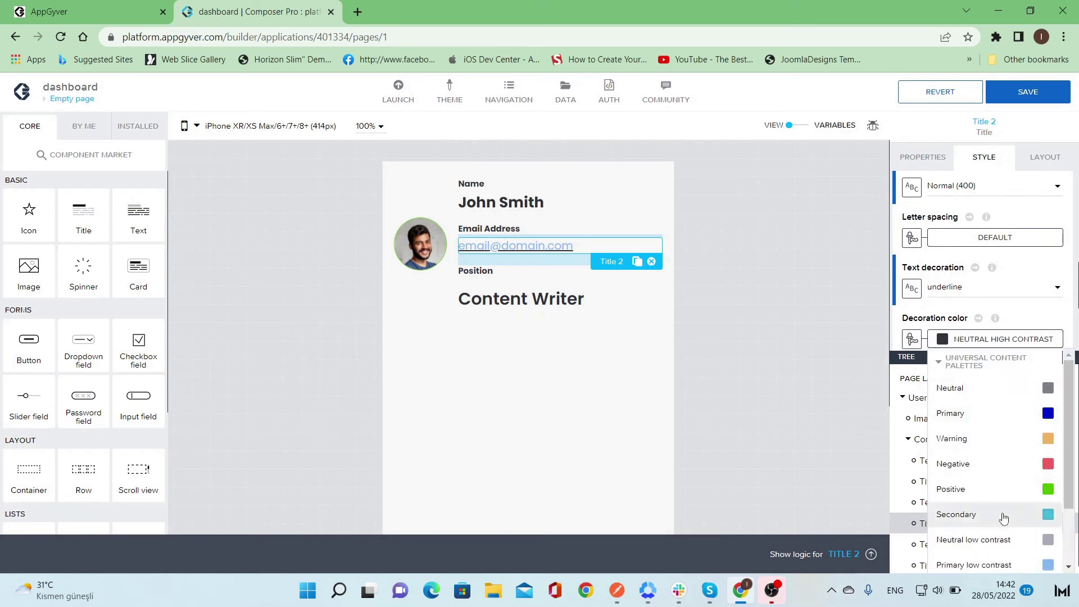
click(1004, 515)
click(1019, 341)
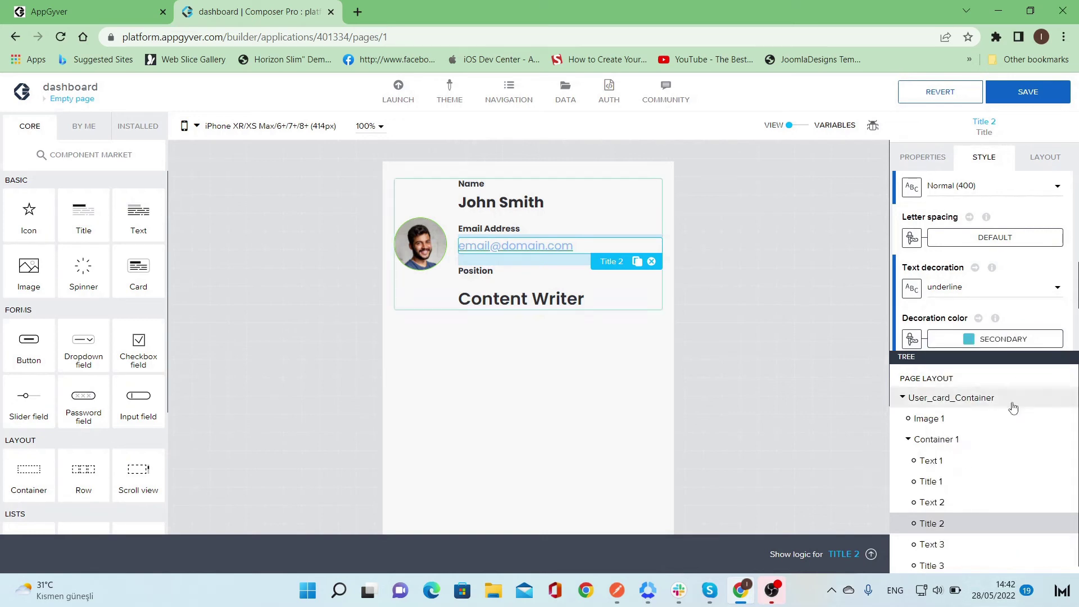
click(1016, 565)
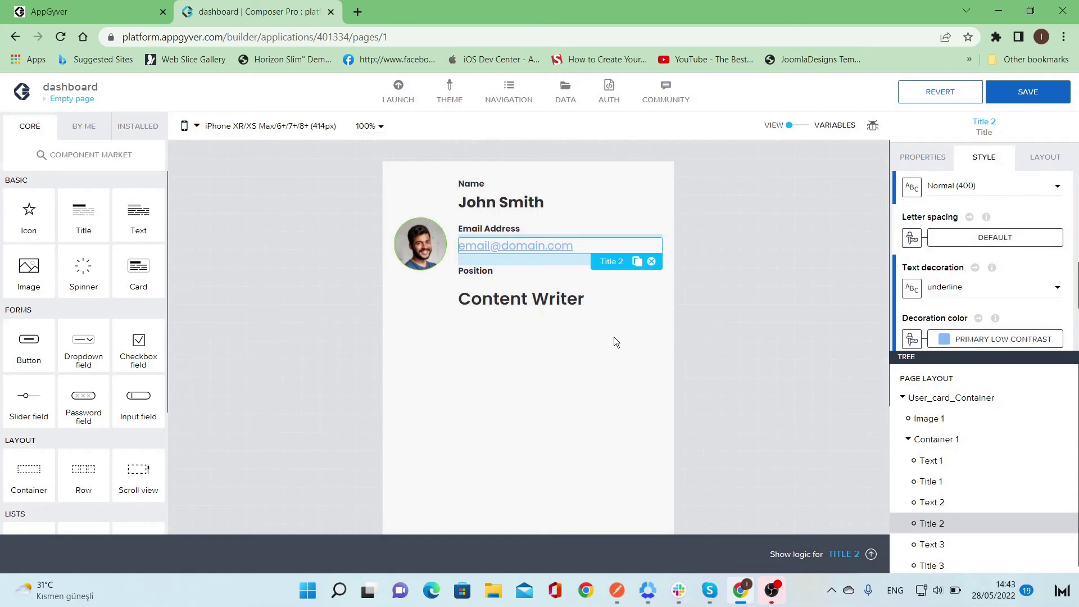
- Set the Content Writer title's top gap to XS 4px
click(508, 298)
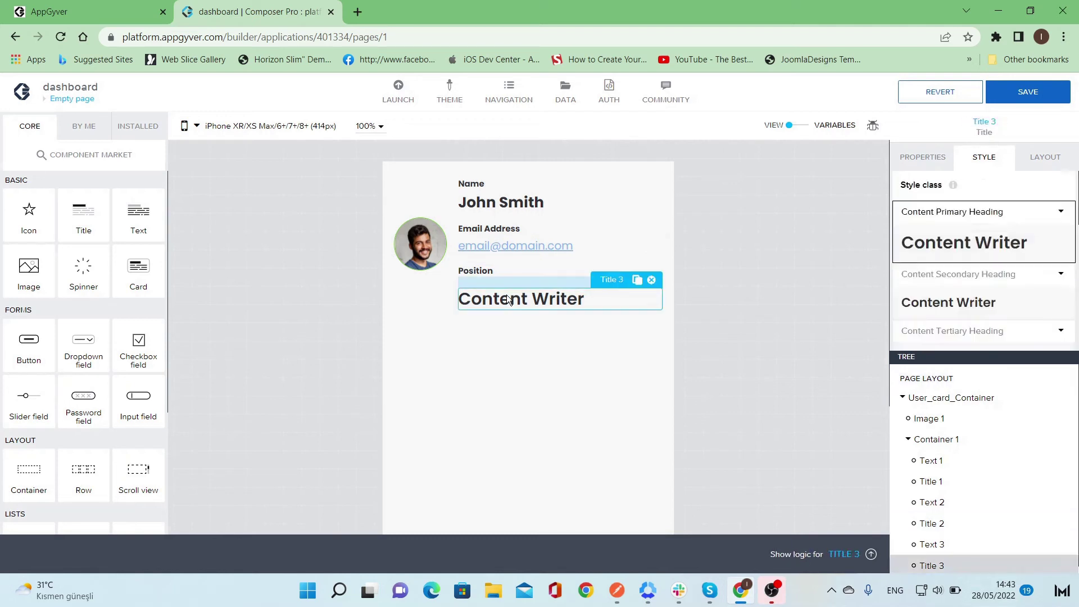
click(1048, 167)
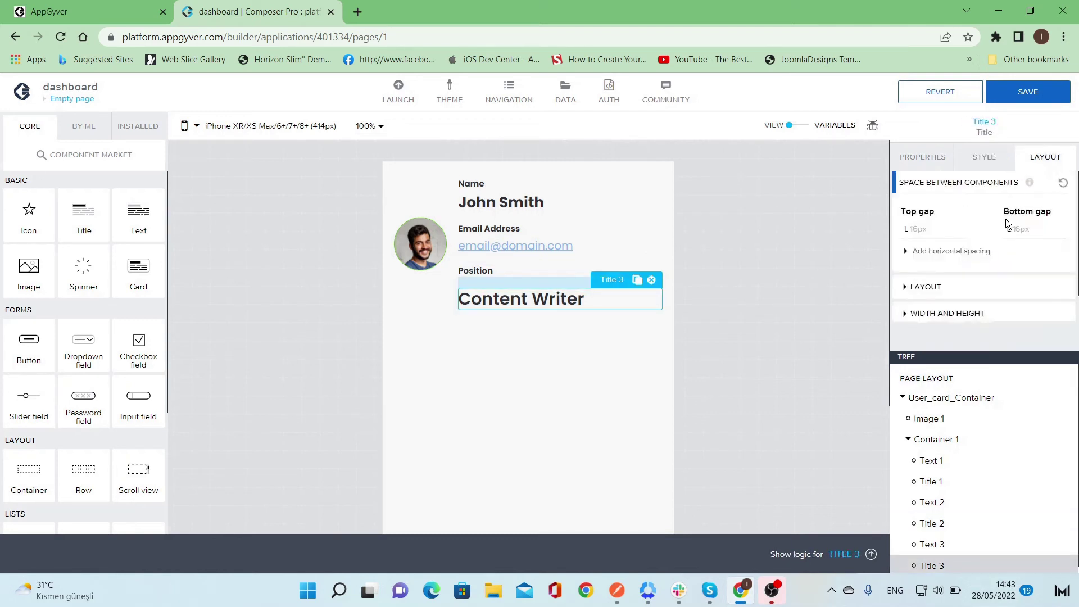
click(948, 231)
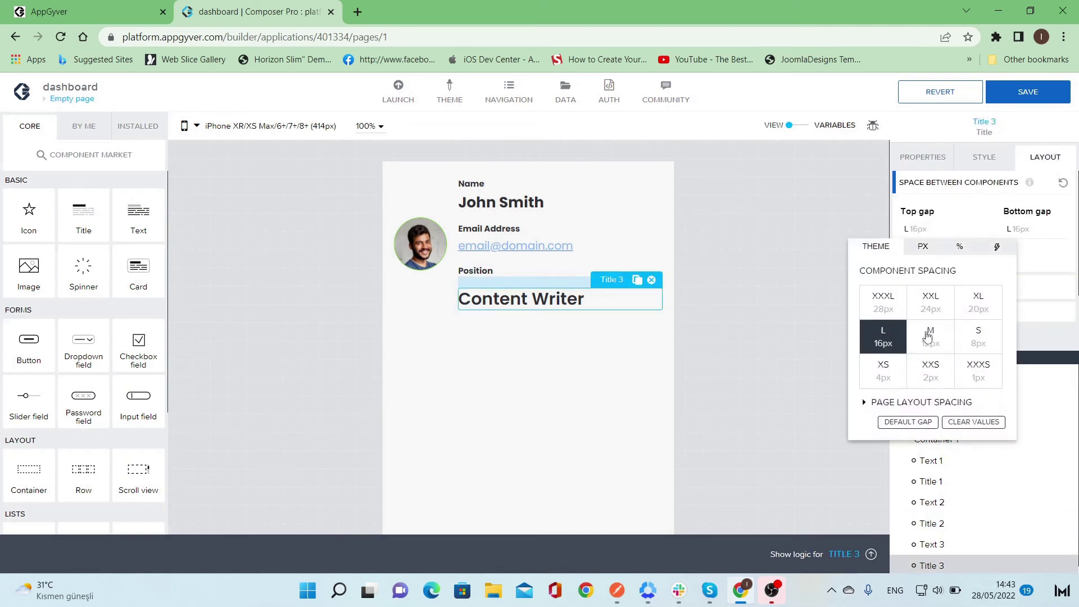
click(893, 378)
click(685, 358)
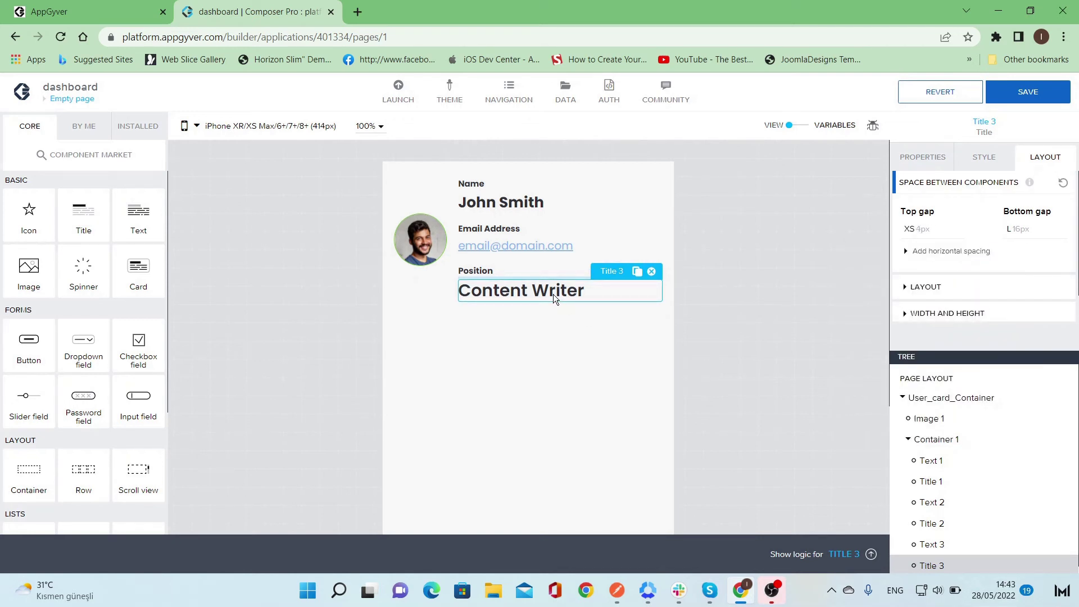
- Review the title's style class options, then deselect it
click(988, 161)
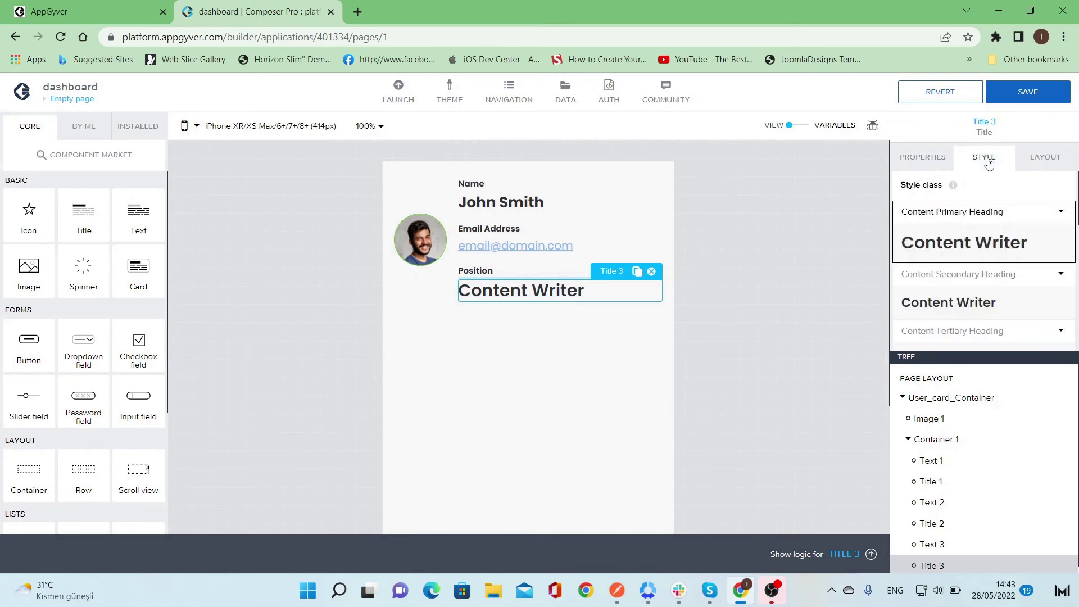
scroll(992, 224, down, 3)
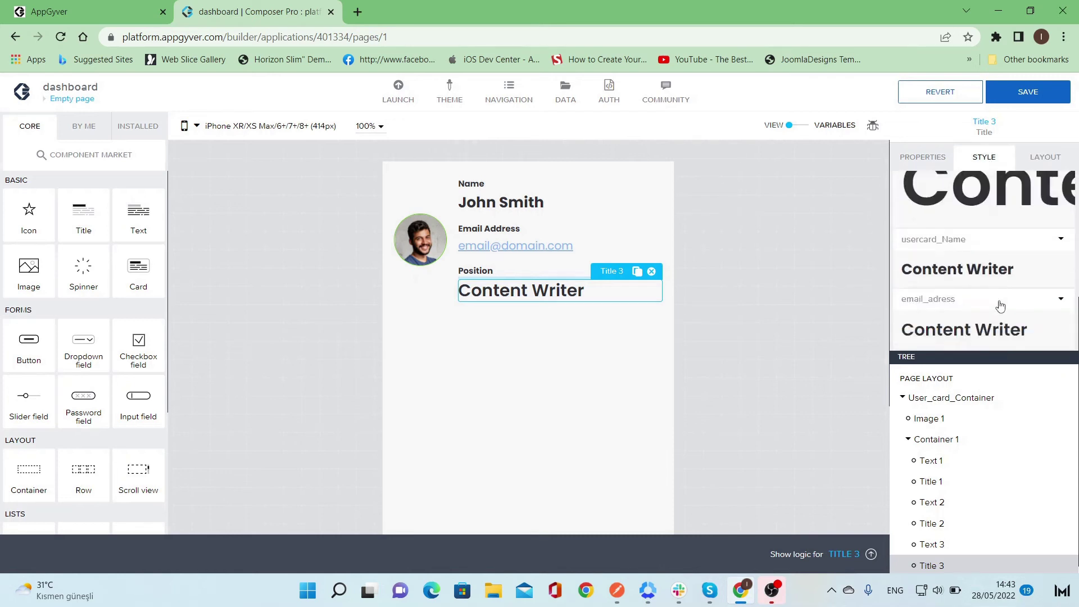
scroll(995, 323, up, 1)
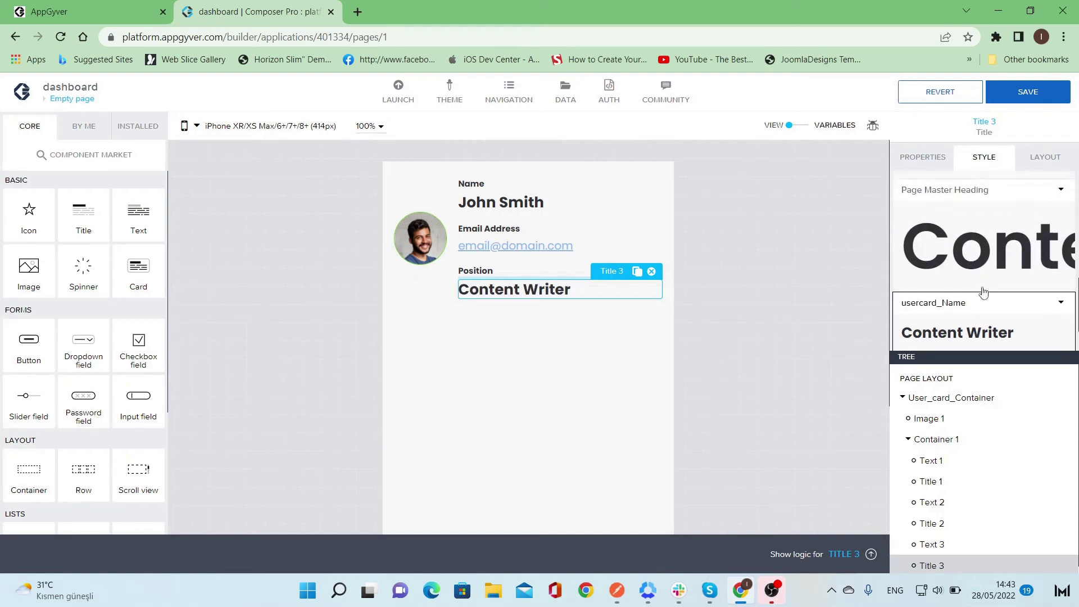
click(622, 365)
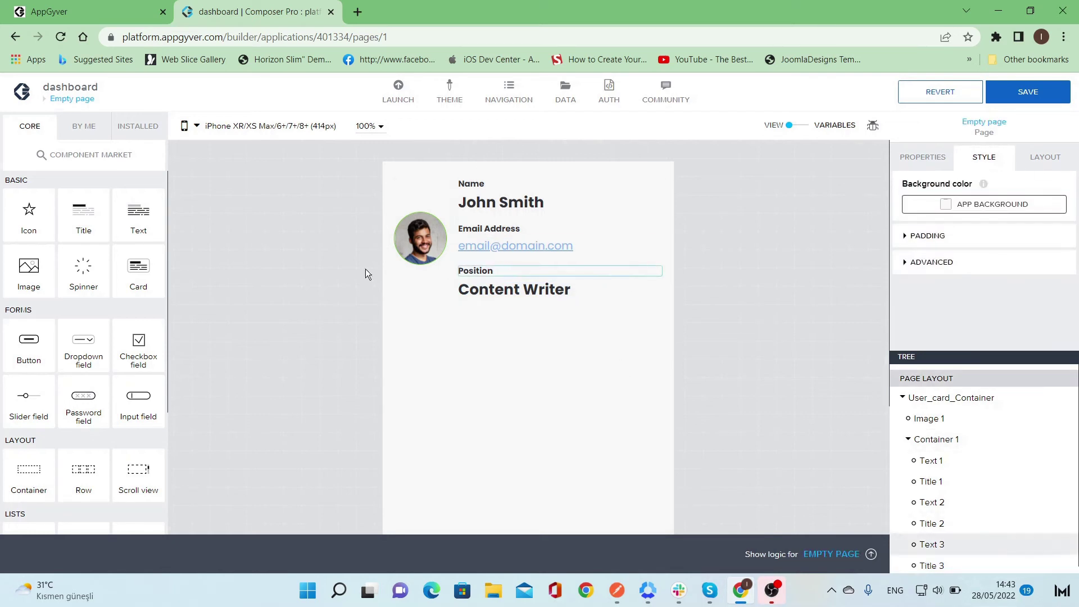
- Apply the Primary Card style class to User_card_Container and check the padded result
click(422, 293)
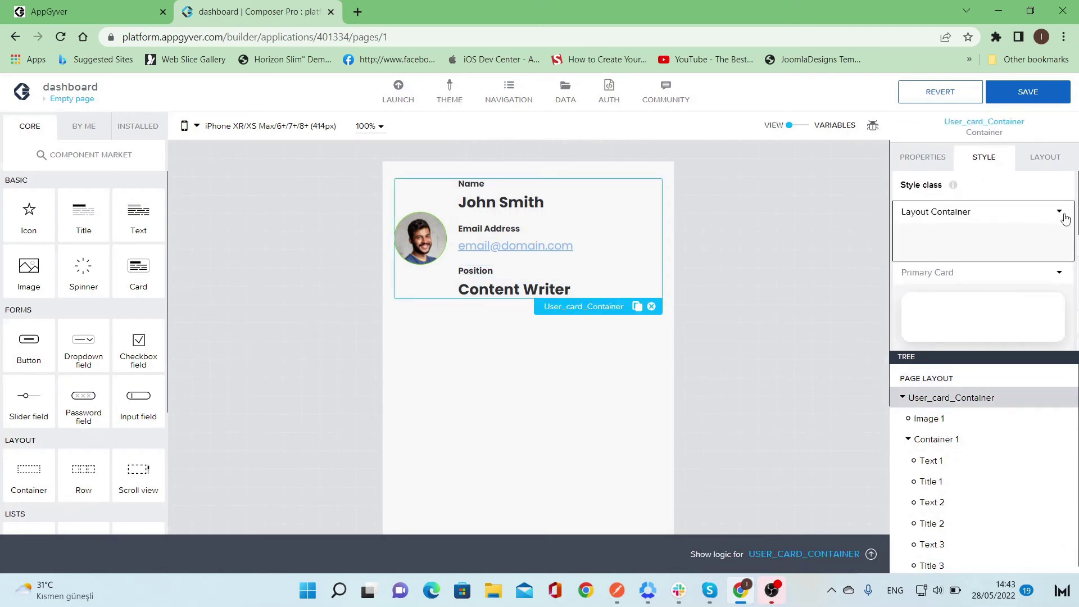
click(999, 327)
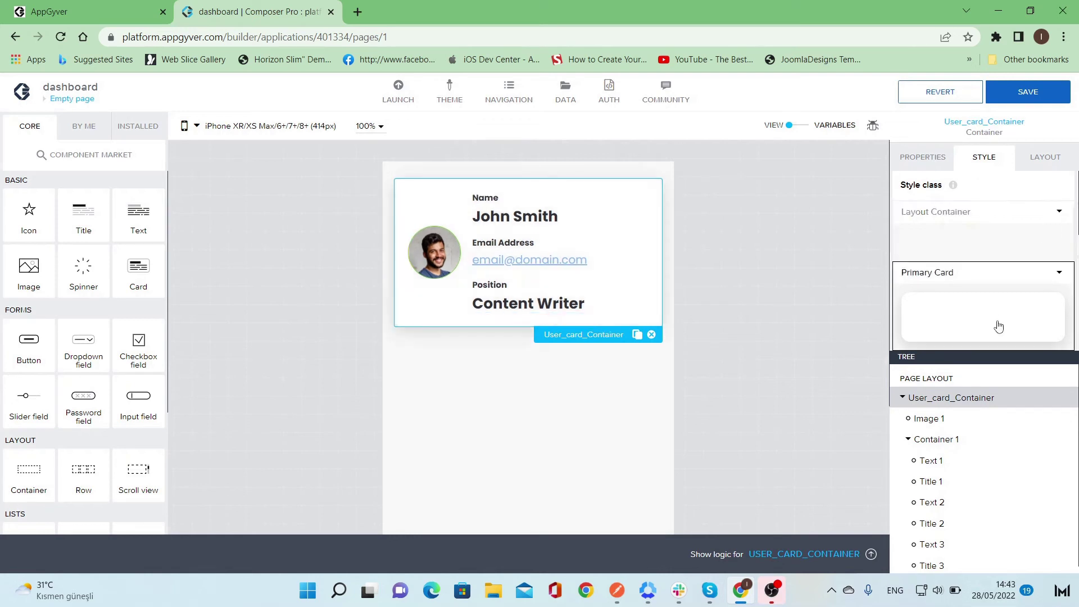
click(654, 371)
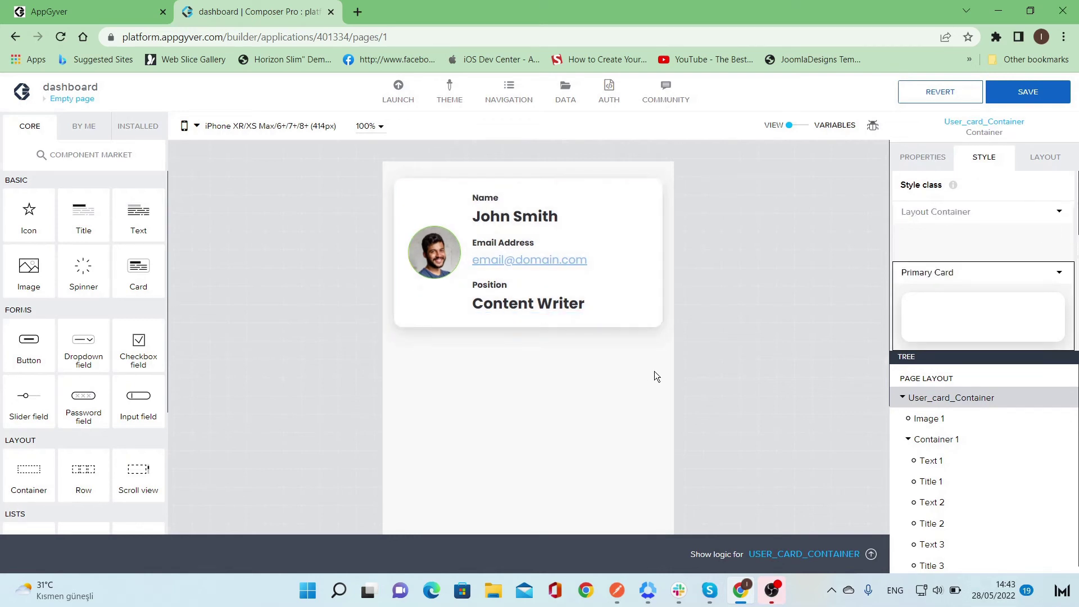
click(643, 322)
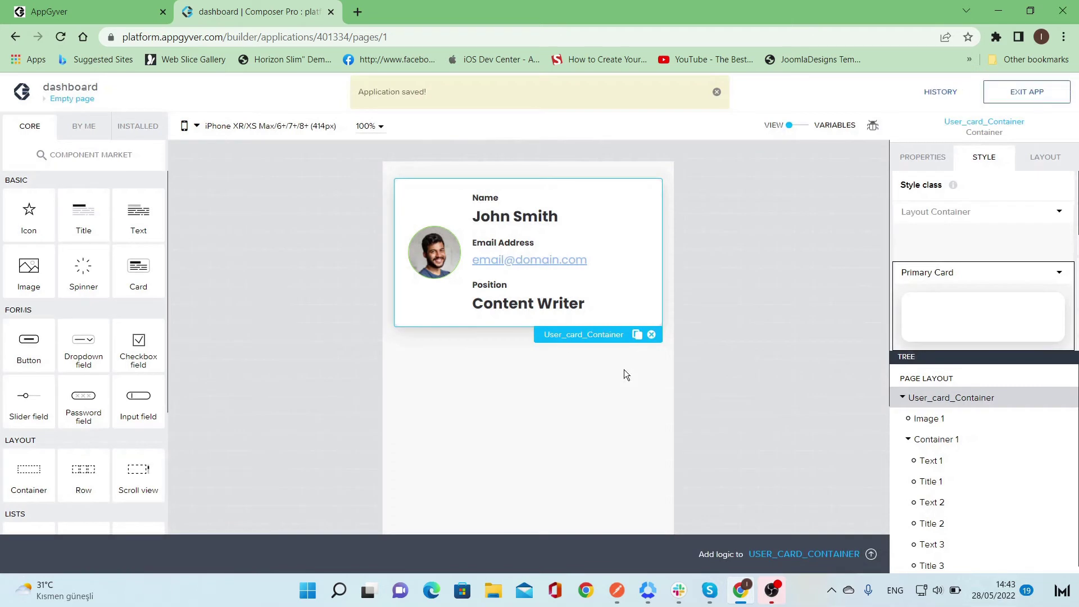
click(686, 262)
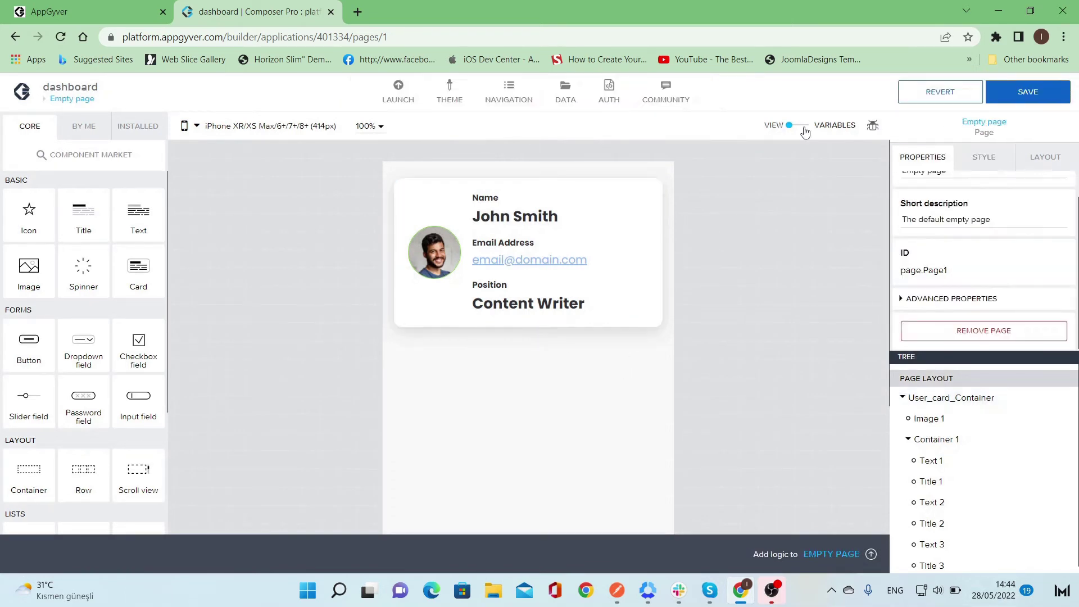
- Add page variable variable1 with value type List and list item type Object
click(804, 126)
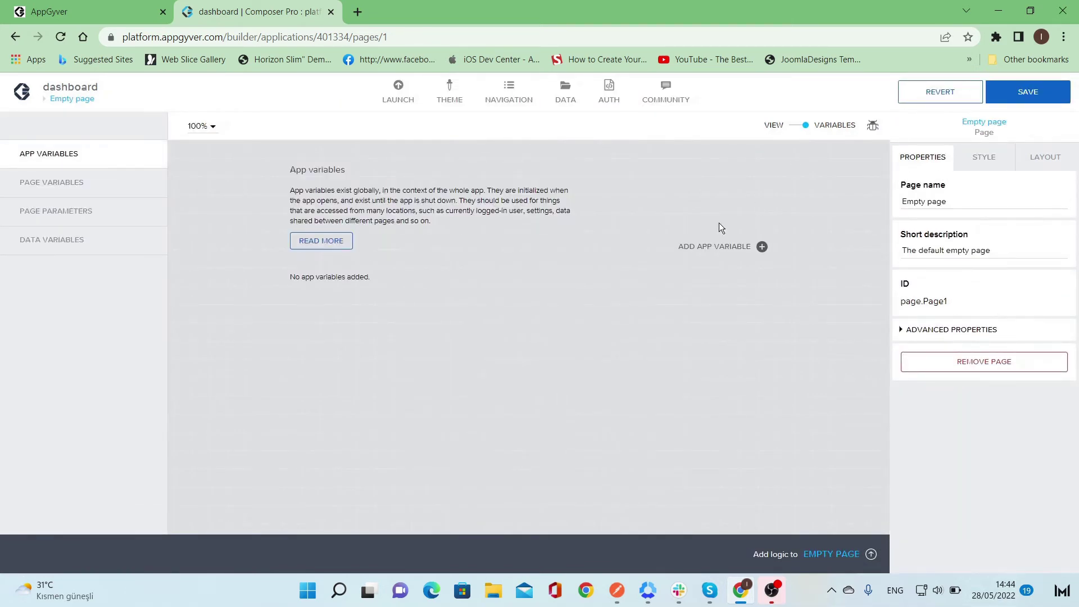
click(101, 182)
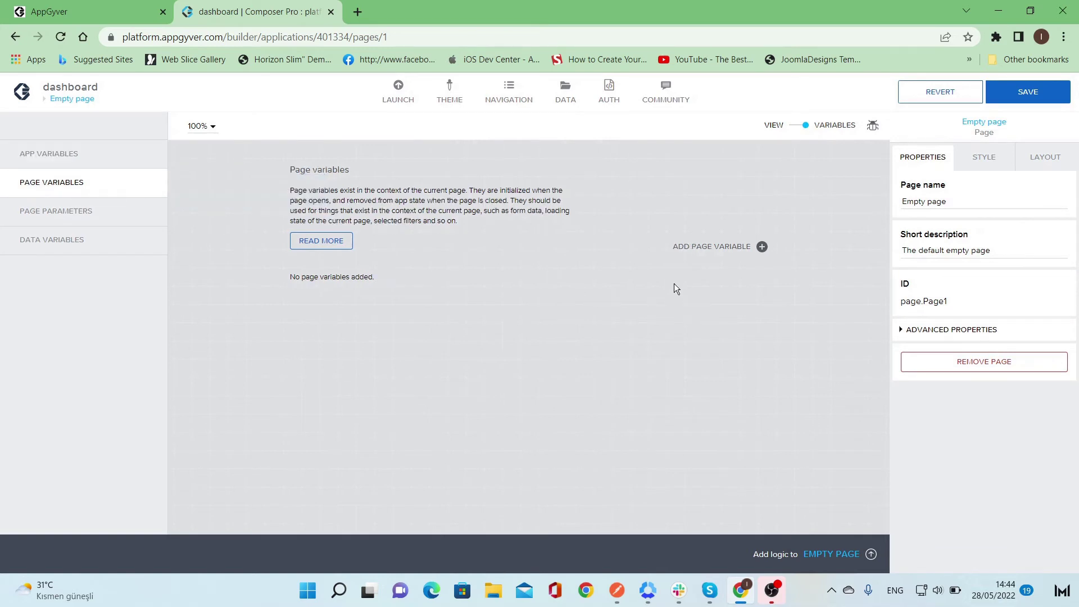
click(727, 248)
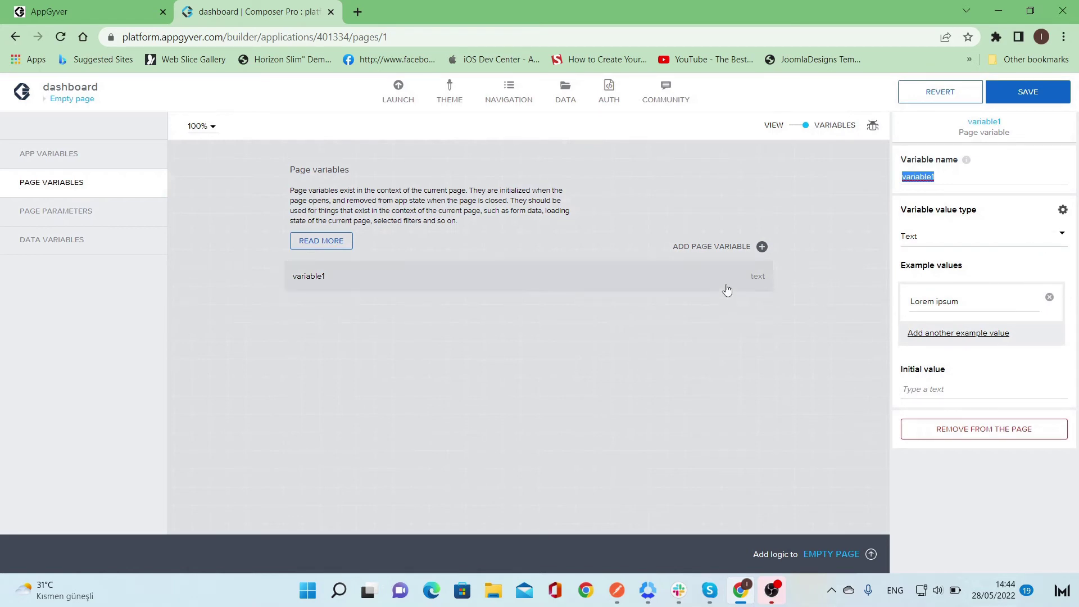
click(1050, 237)
scroll(997, 386, down, 2)
scroll(997, 382, down, 1)
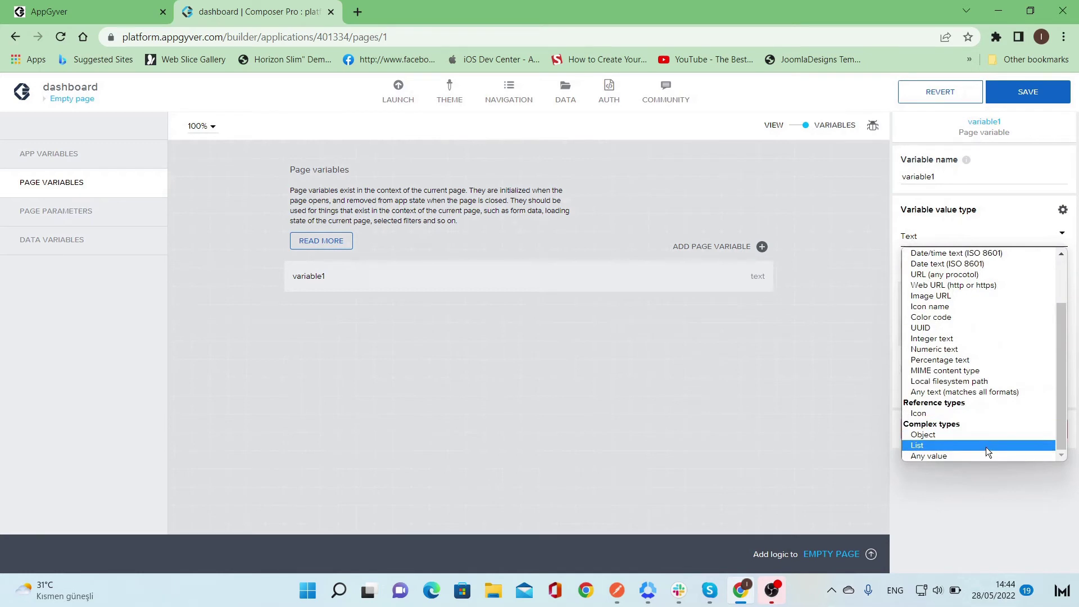
click(986, 447)
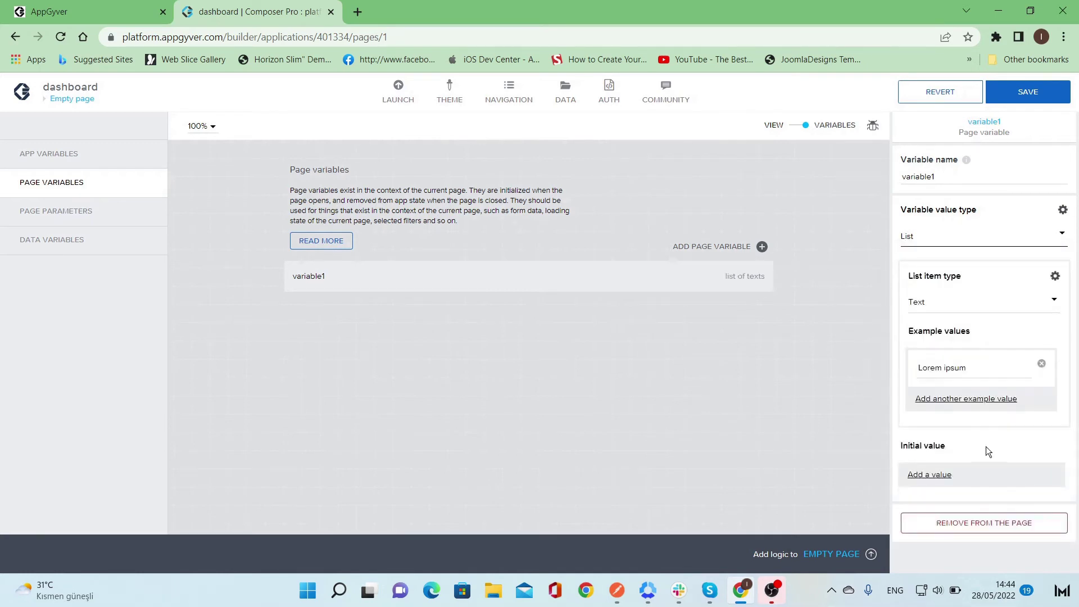
click(1014, 302)
scroll(983, 472, down, 2)
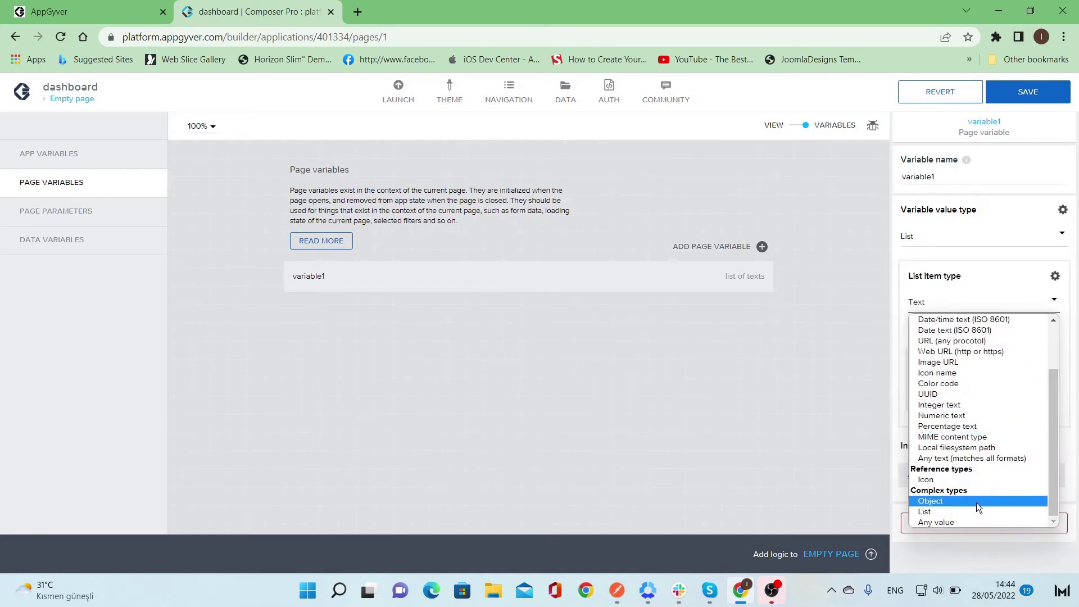
click(976, 501)
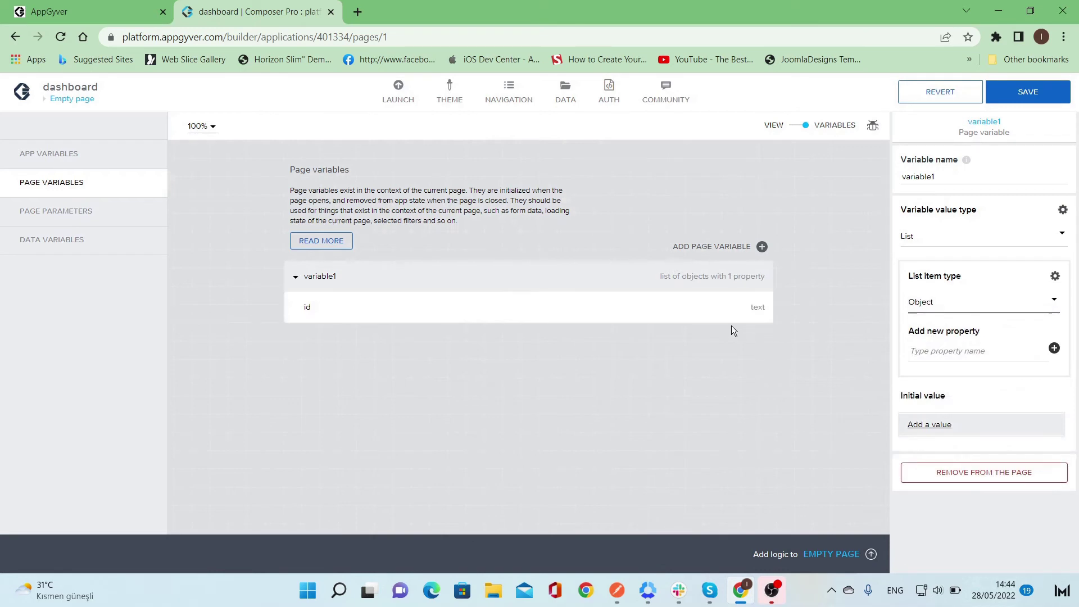
- Rename the page variable to Users
double_click(945, 178)
text(Userts)
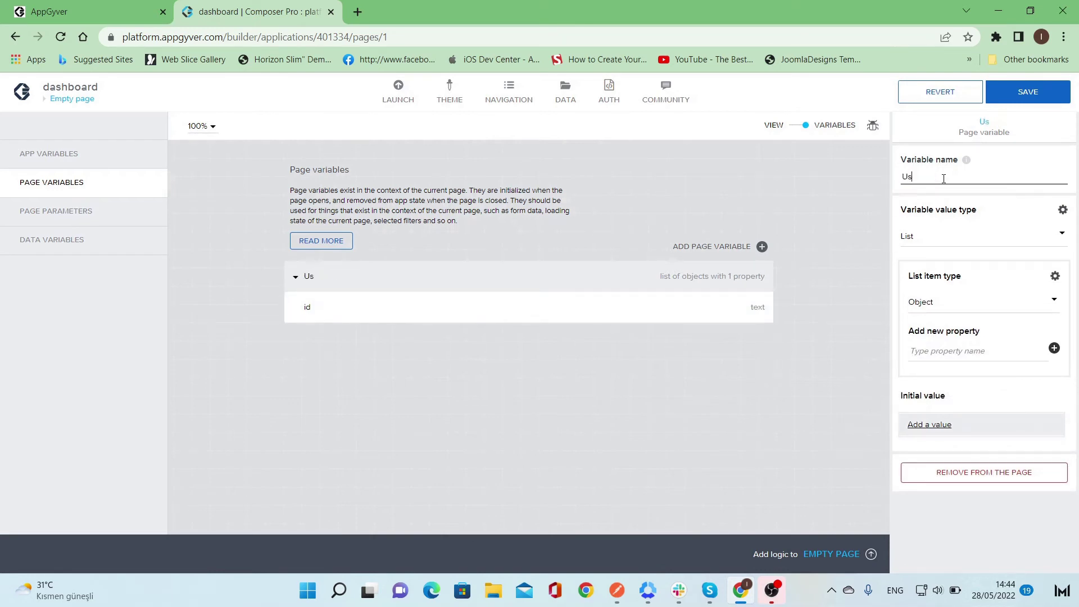
key(BackSpace)
key(BackSpace)
text(s)
click(786, 373)
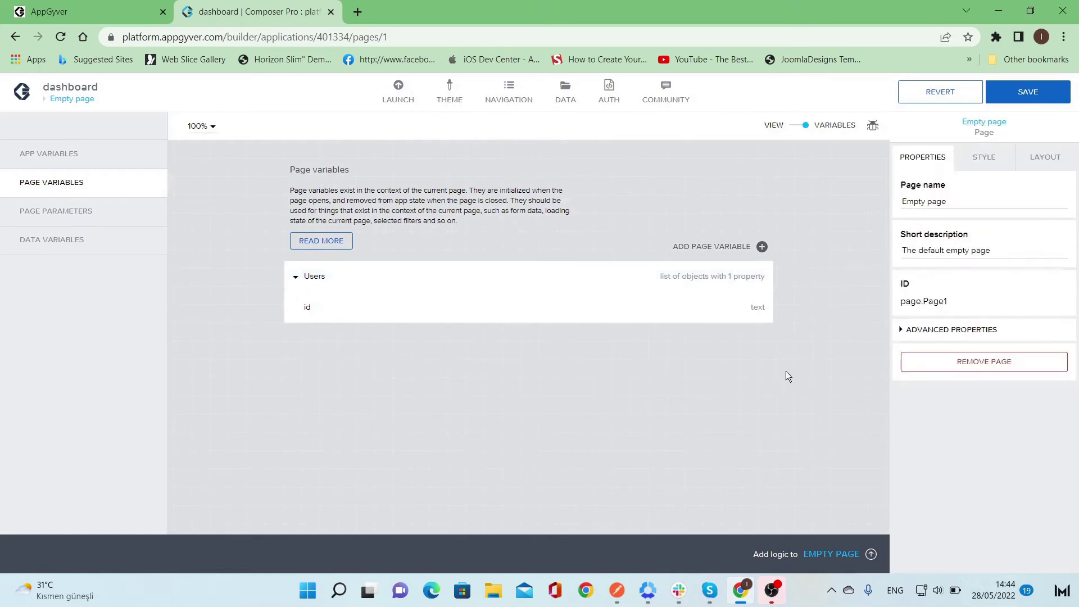
- Rename the id property to name and recheck the variable's settings
click(709, 315)
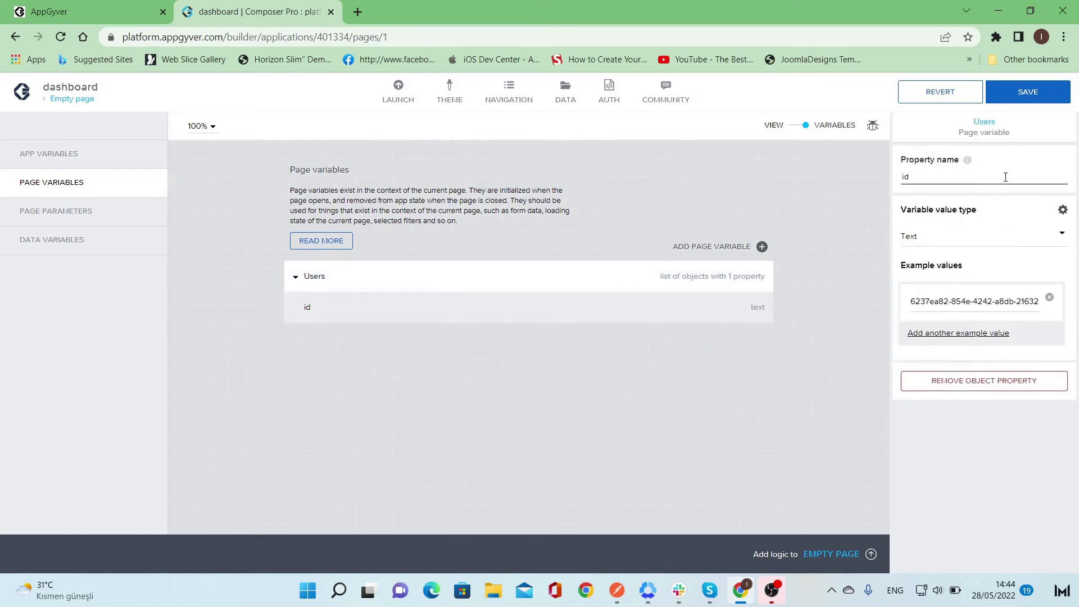
double_click(1005, 178)
text(name)
click(727, 282)
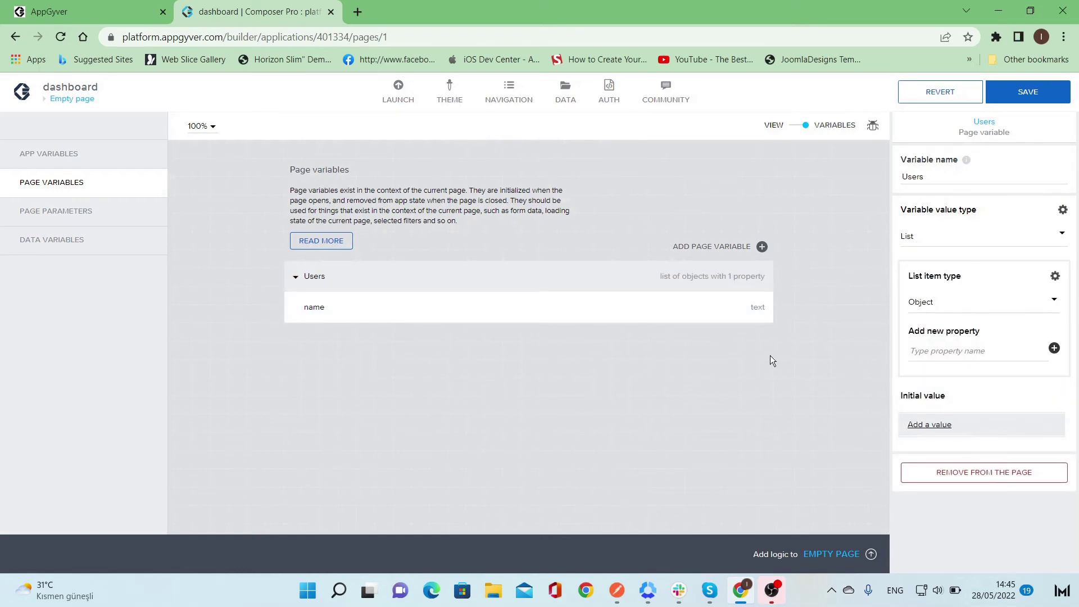
click(675, 307)
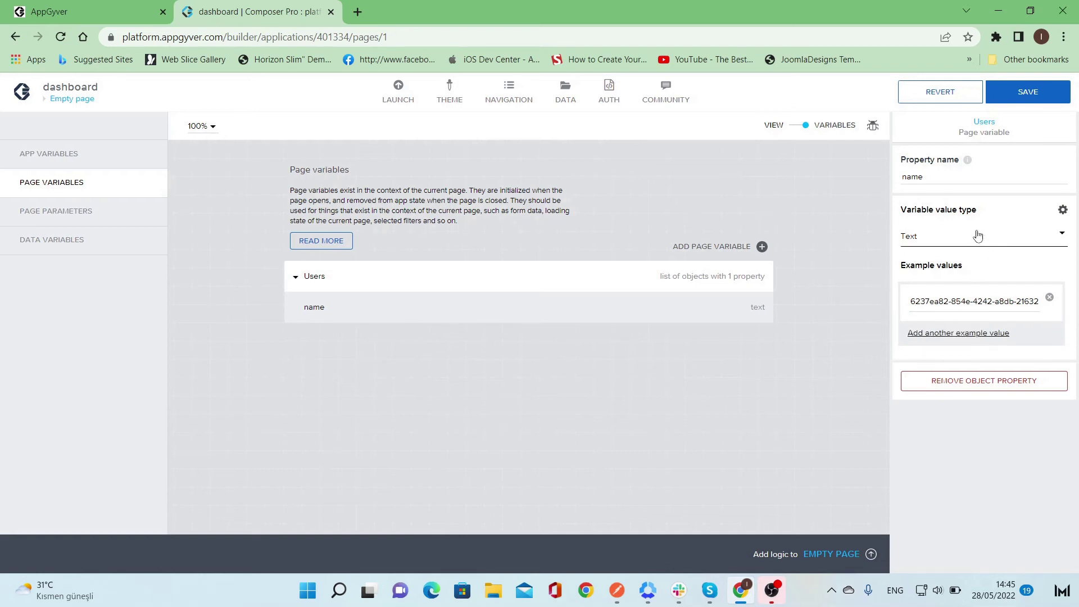
click(710, 284)
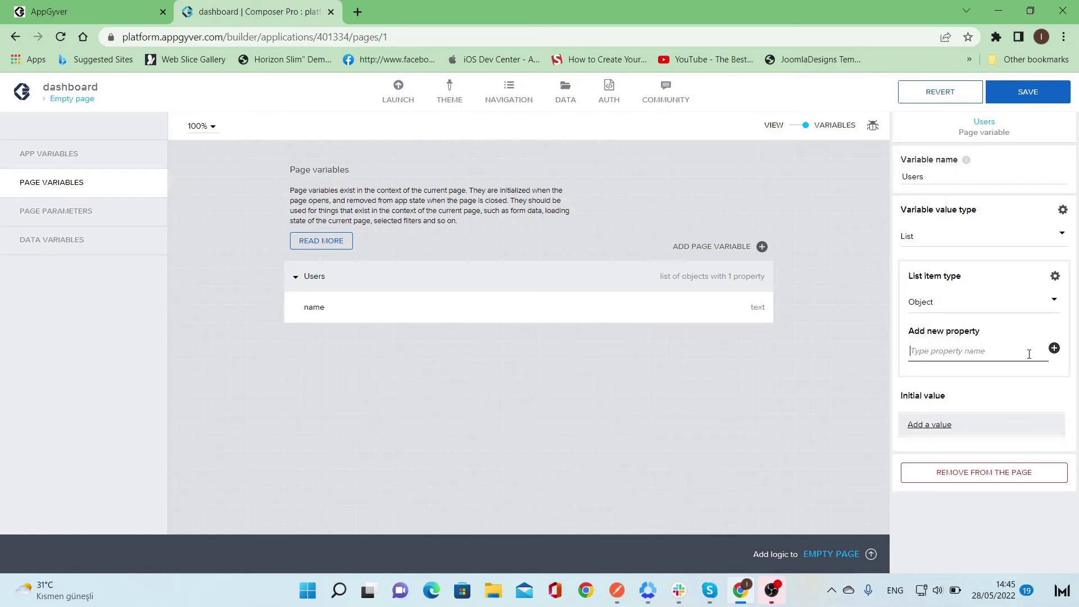
- Add email, position and profile_picture properties to Users
text(email)
click(1054, 349)
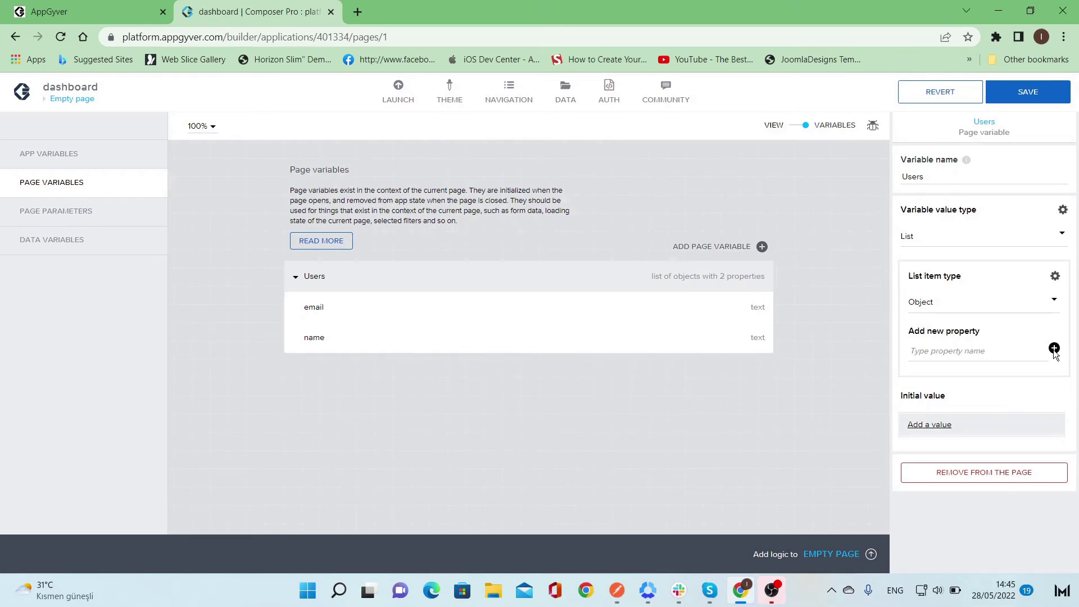
click(1006, 351)
text(position)
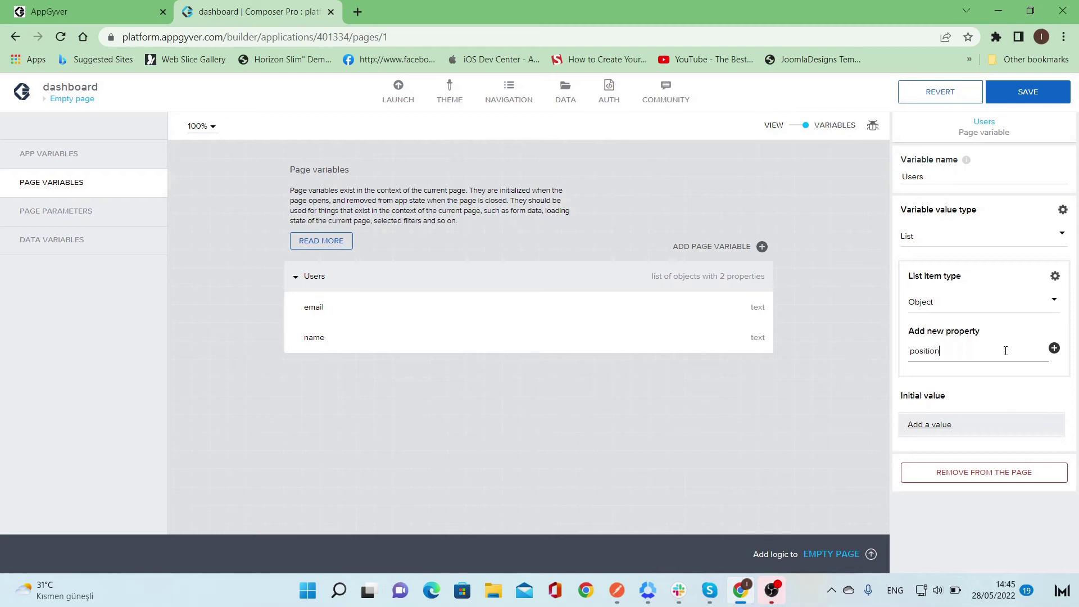
click(1055, 348)
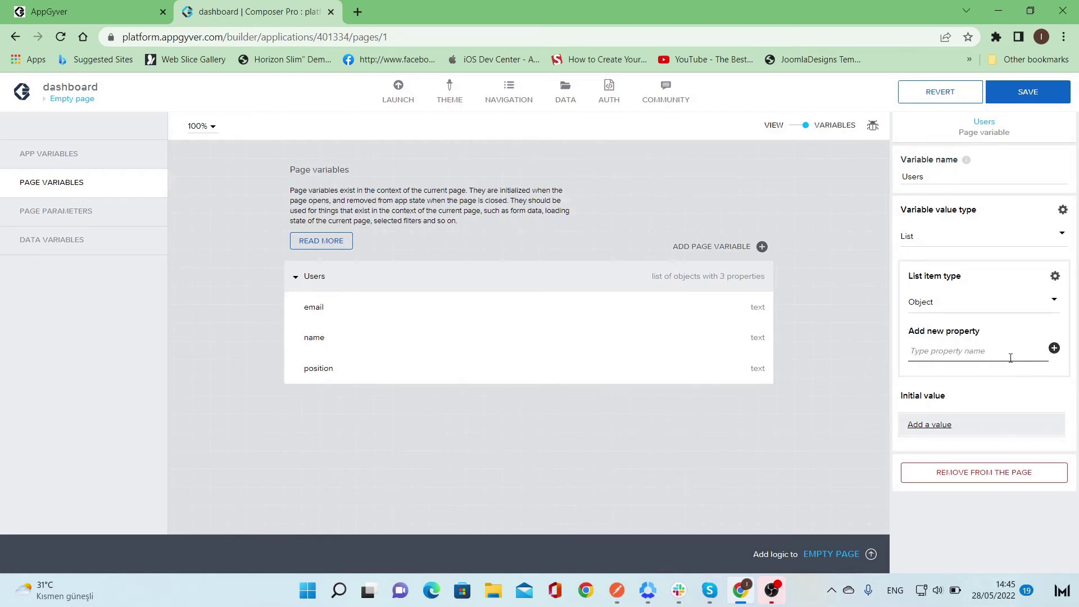
text(profile_picture)
click(1055, 350)
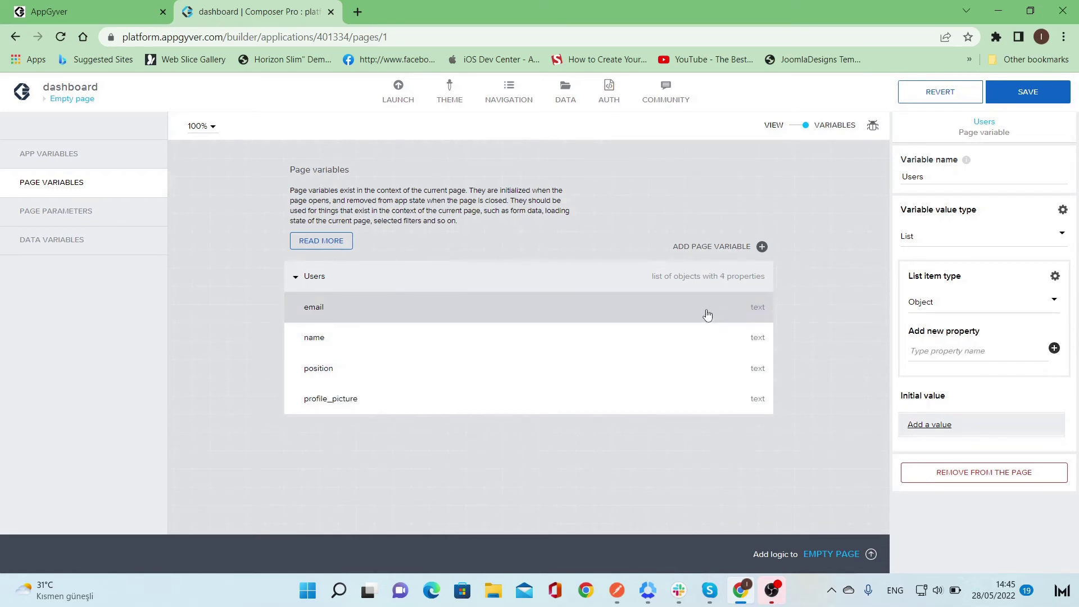
- Browse the available value types, then set email's value type to Email address
click(707, 315)
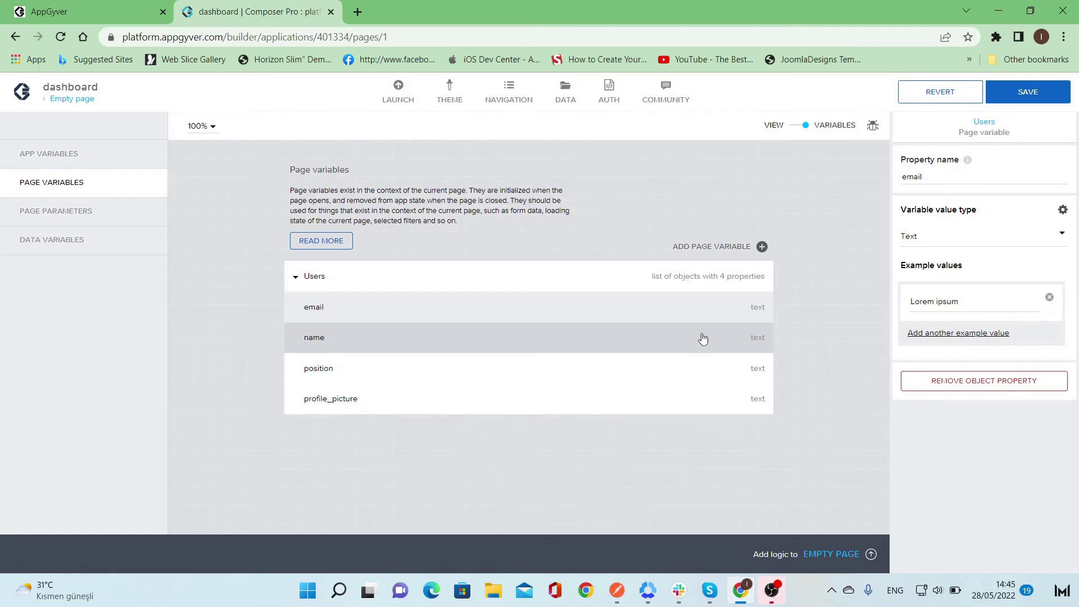
click(971, 239)
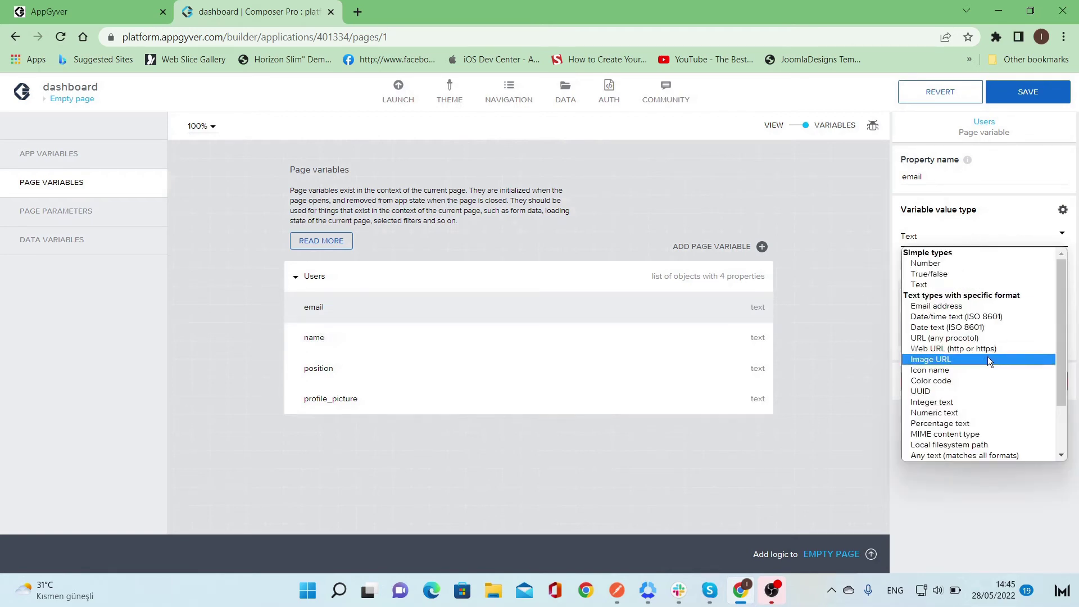
drag(1065, 363, 1065, 409)
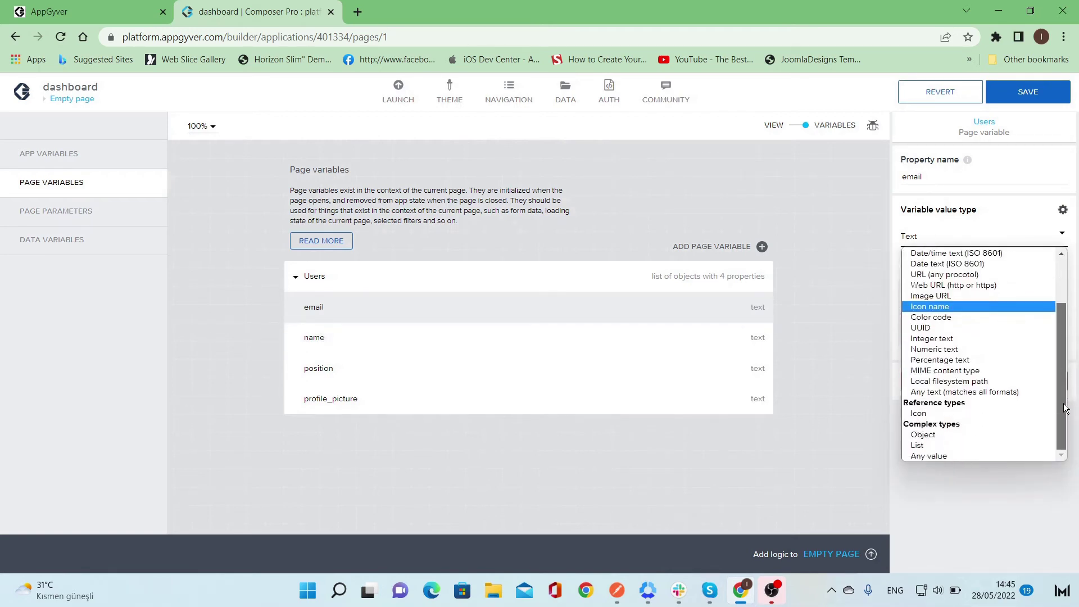
click(779, 442)
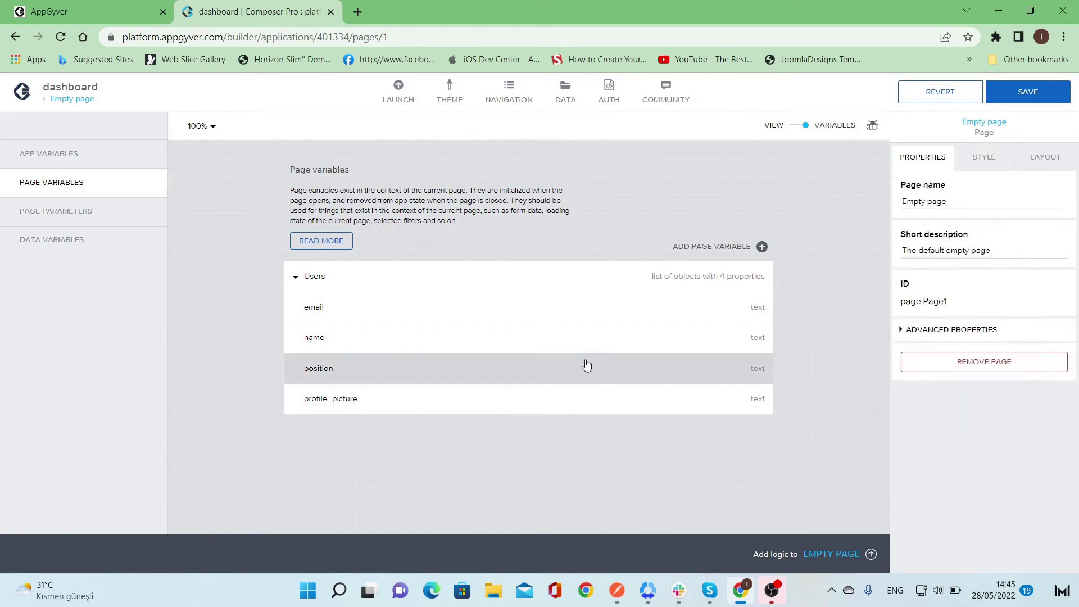
click(581, 398)
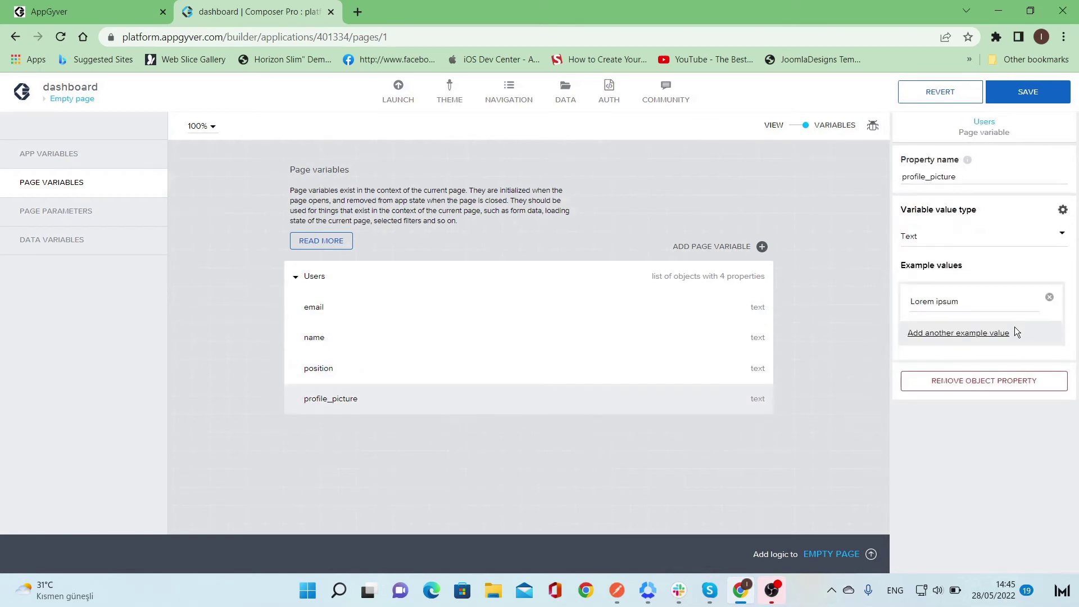
click(1024, 236)
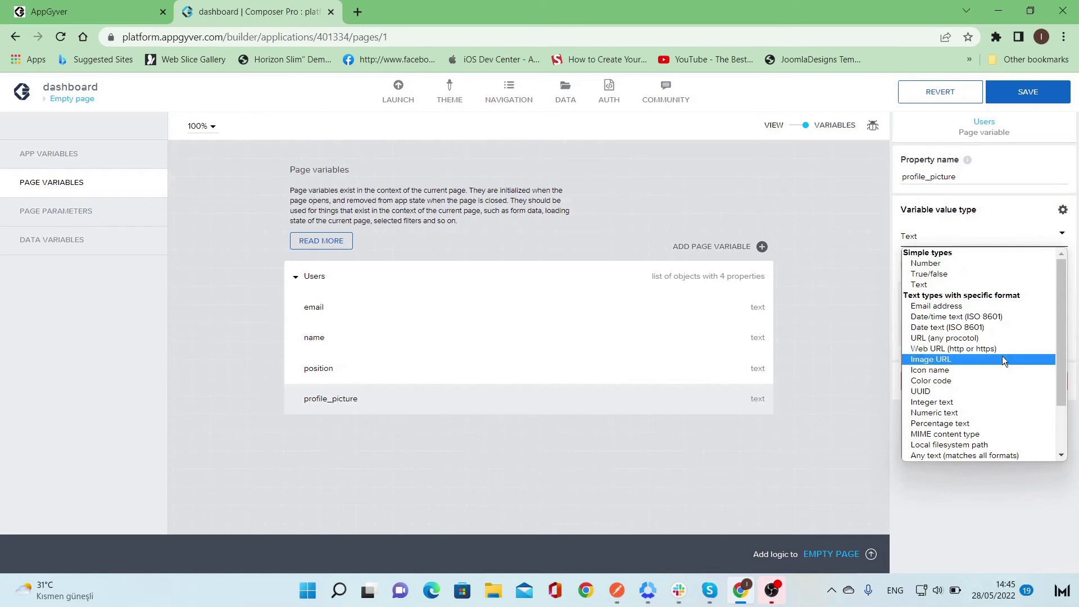
scroll(1004, 359, down, 2)
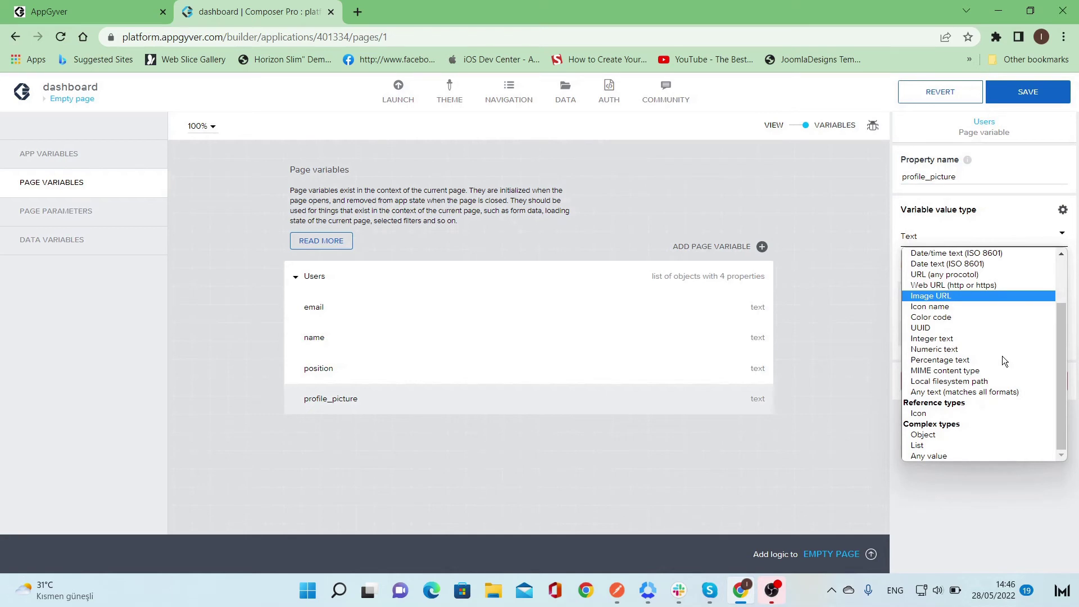
scroll(1003, 356, up, 2)
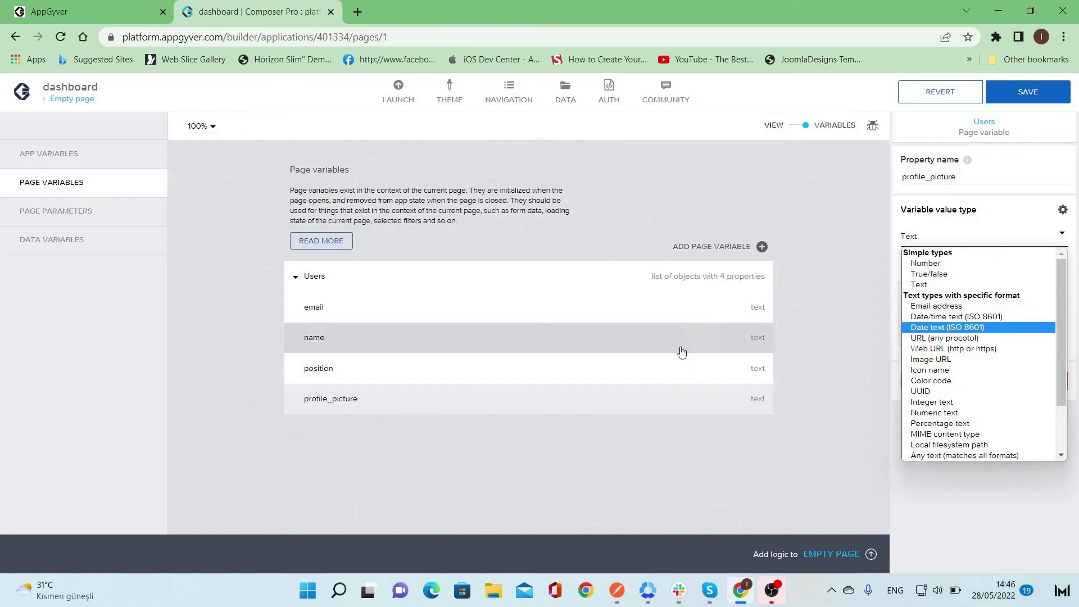
click(695, 309)
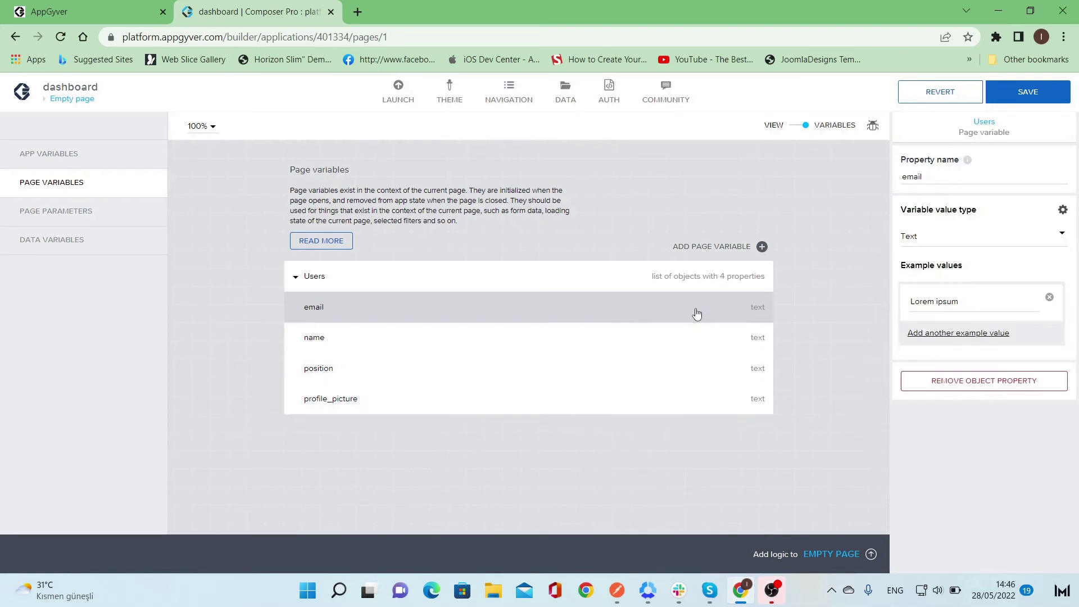
click(1056, 246)
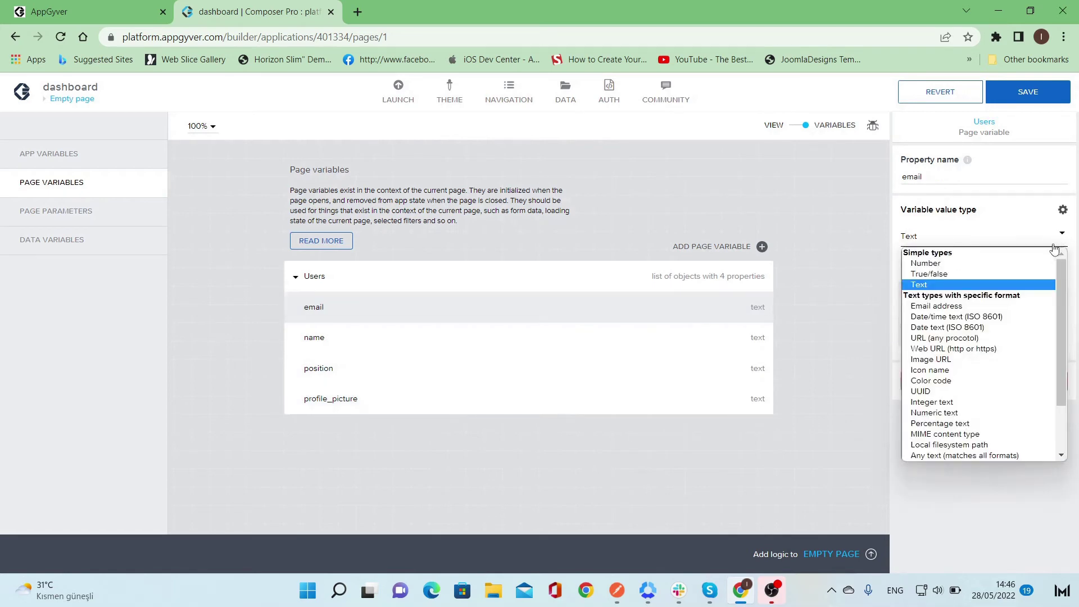
click(1015, 307)
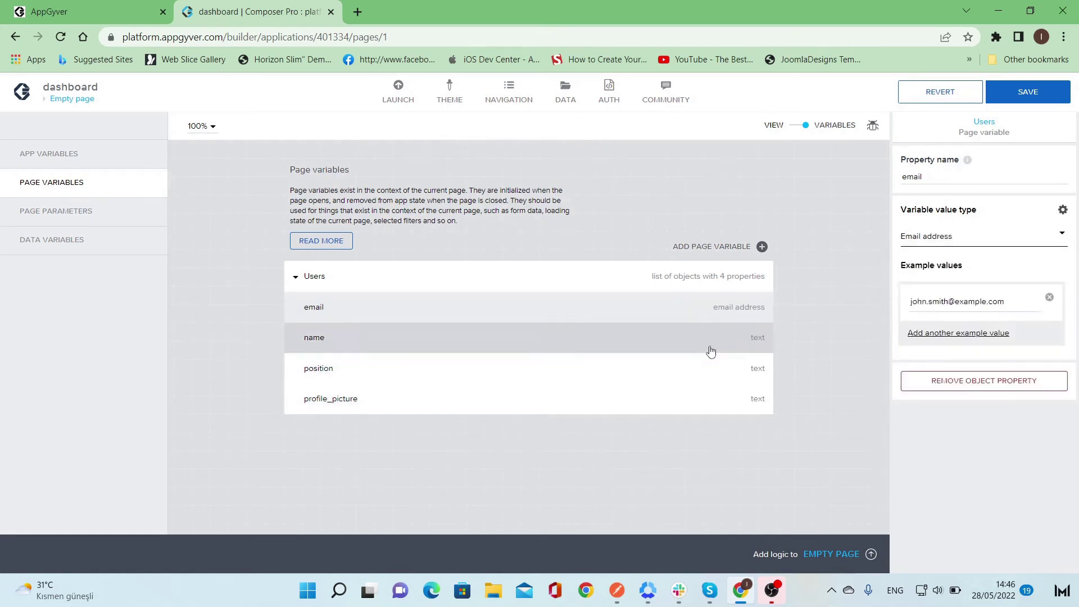
- Keep position's value type as Text after briefly setting it to Image URL
click(703, 371)
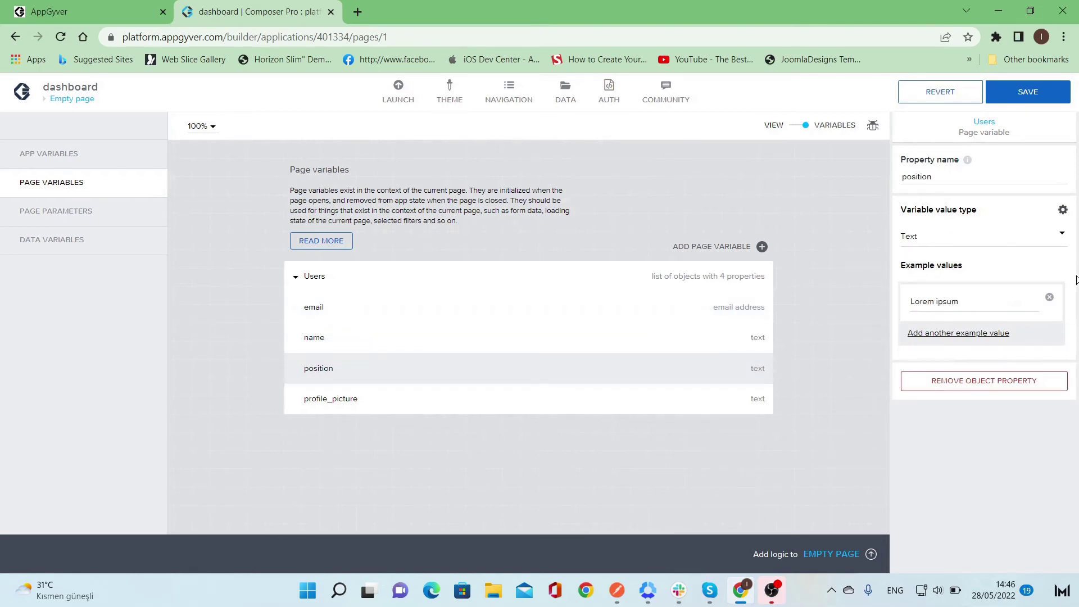
click(1062, 233)
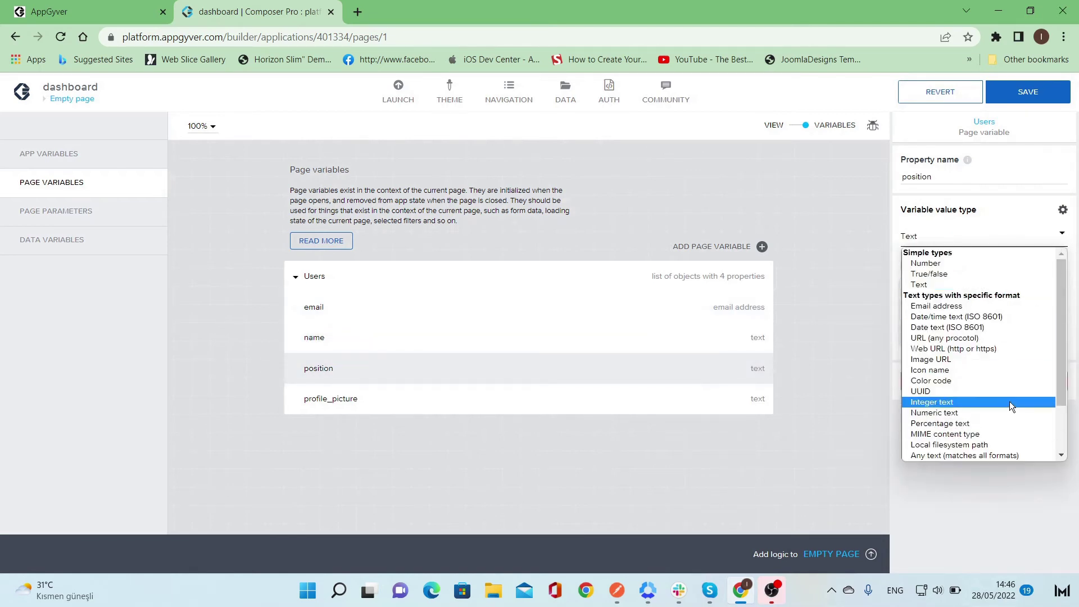
scroll(1010, 402, down, 2)
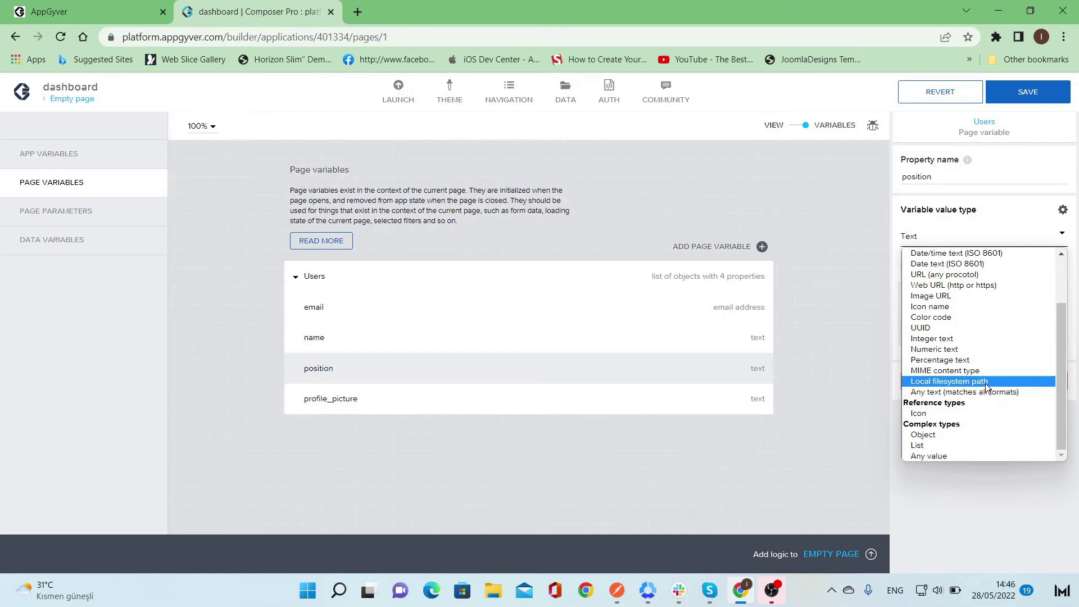
click(997, 296)
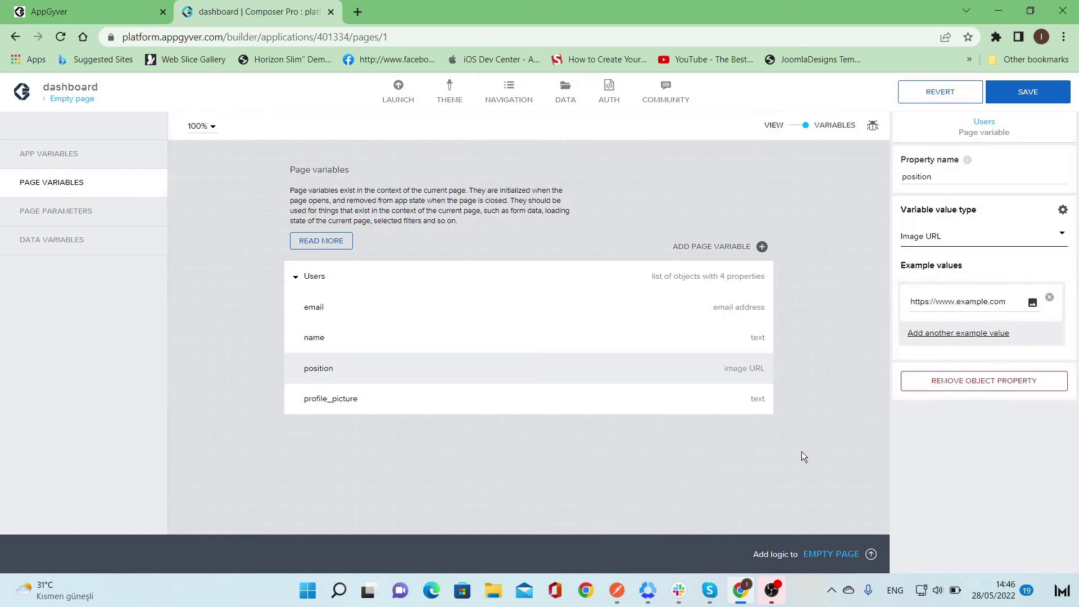
click(839, 426)
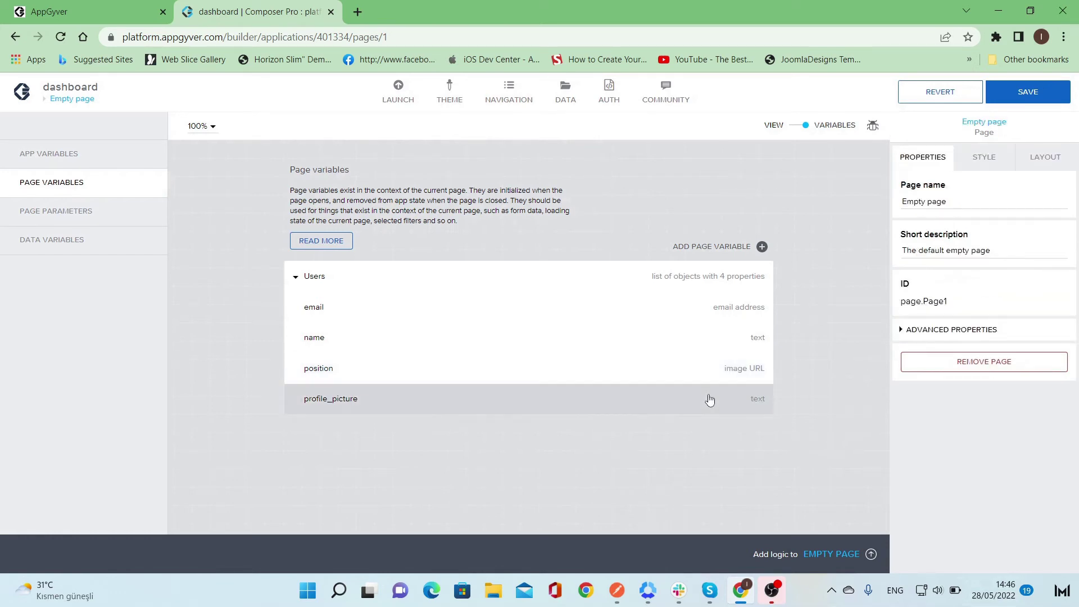
click(728, 373)
click(1013, 242)
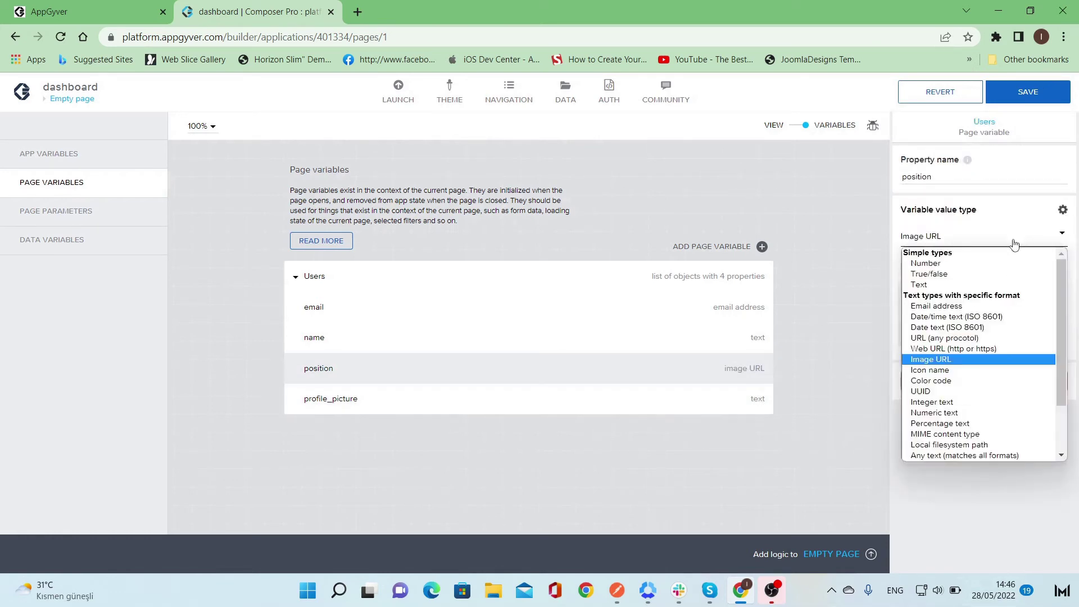
click(994, 284)
click(778, 457)
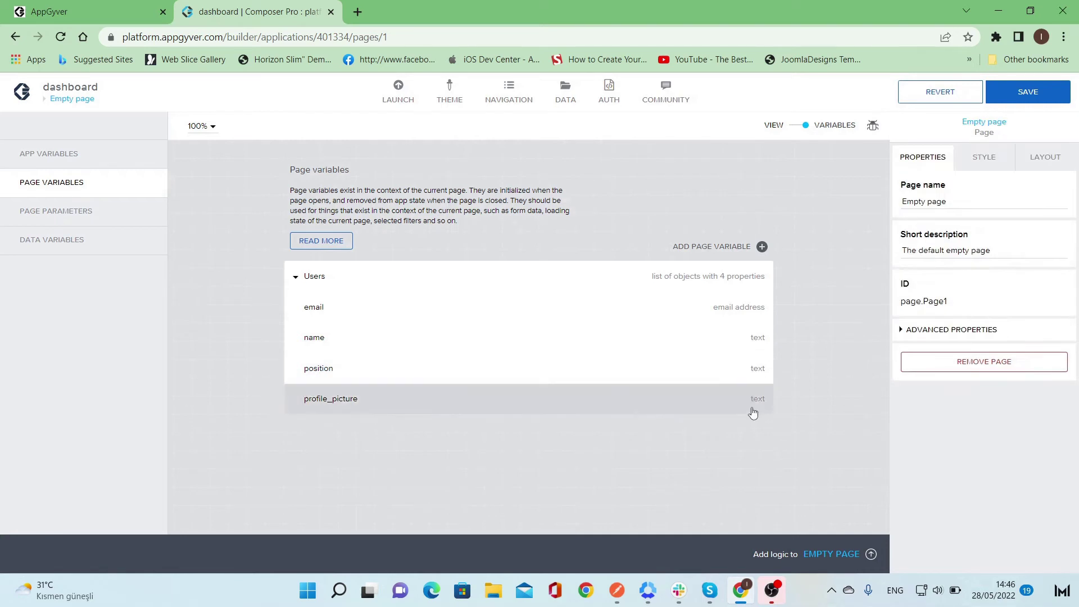
- Set profile_picture's value type to Image URL
click(755, 414)
click(1055, 235)
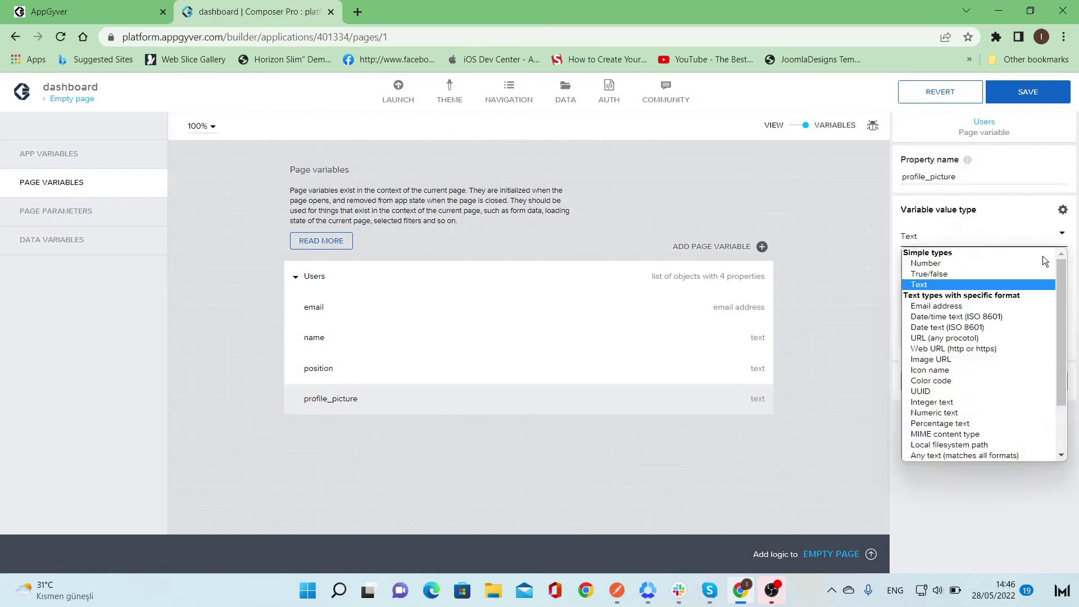
click(1010, 360)
click(803, 431)
click(691, 276)
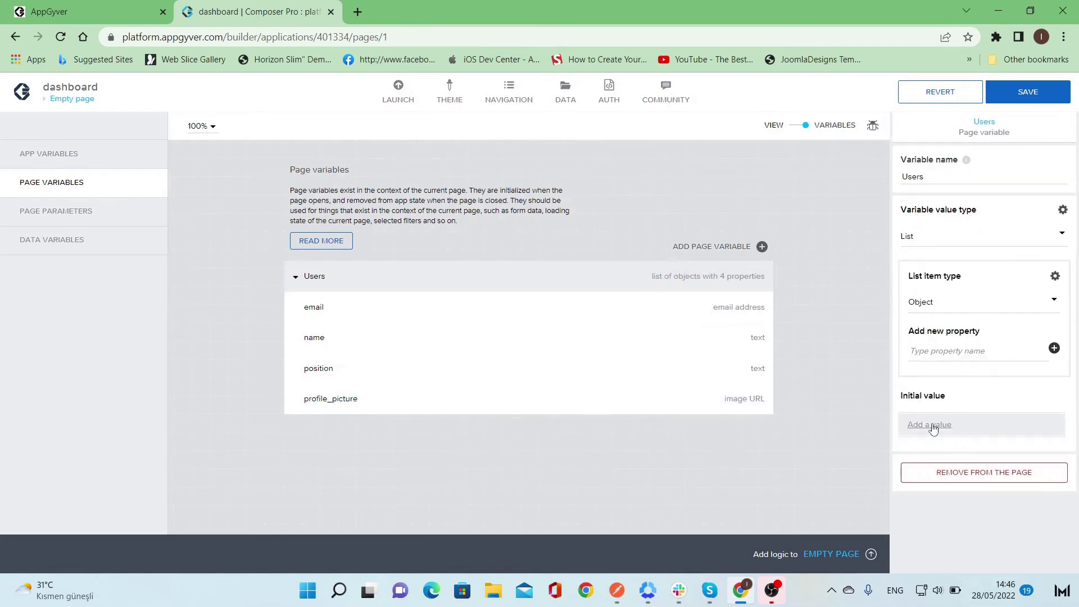
- Fill the first Users initial value with a full name, an email address and position Manager
click(934, 425)
scroll(983, 409, down, 3)
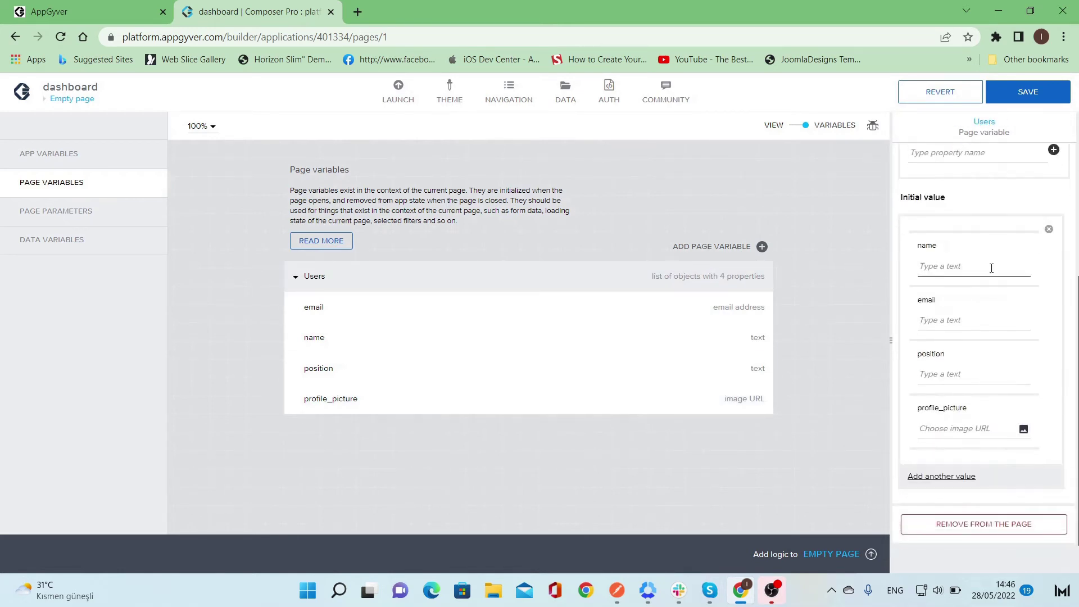
key(Tab)
click(991, 270)
click(977, 316)
text(ahmad@doma)
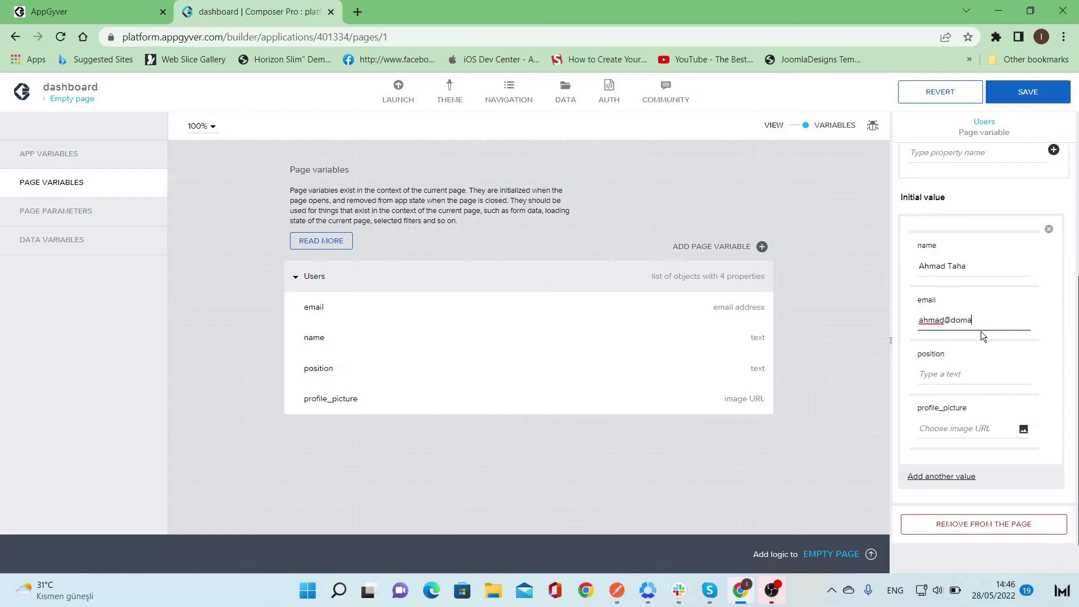
text(in.com)
click(975, 374)
text(Manager)
- Upload a profile photo for the first entry and add a second value entry
click(1023, 428)
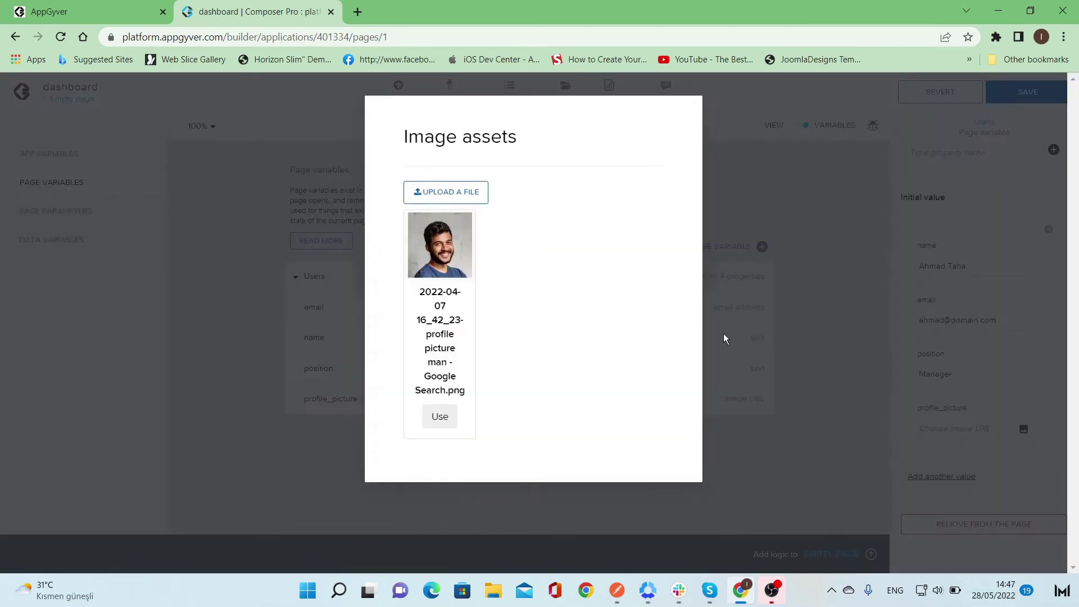
click(456, 192)
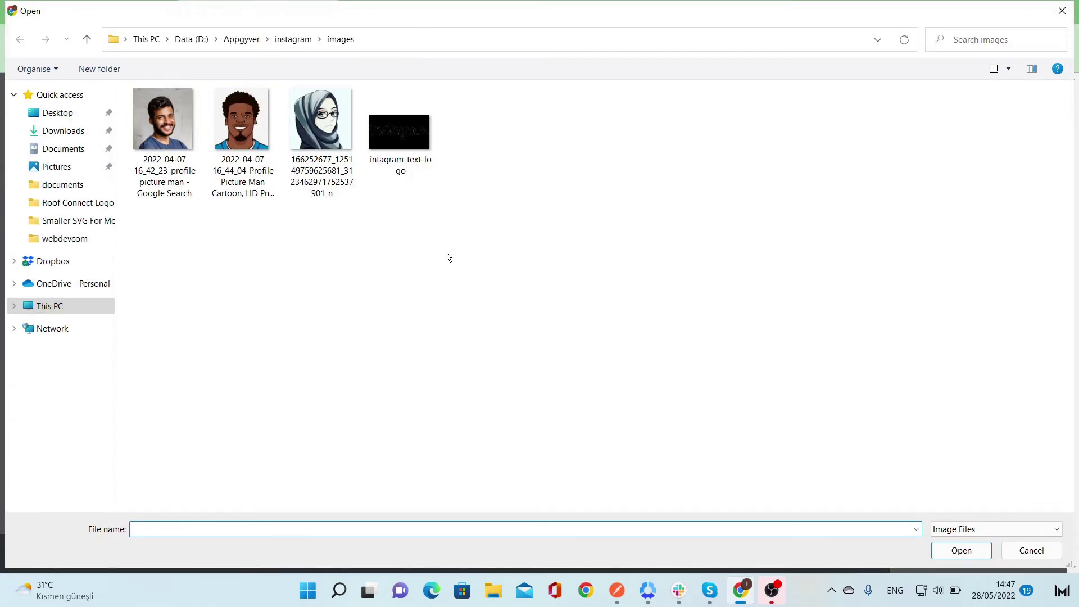
double_click(221, 144)
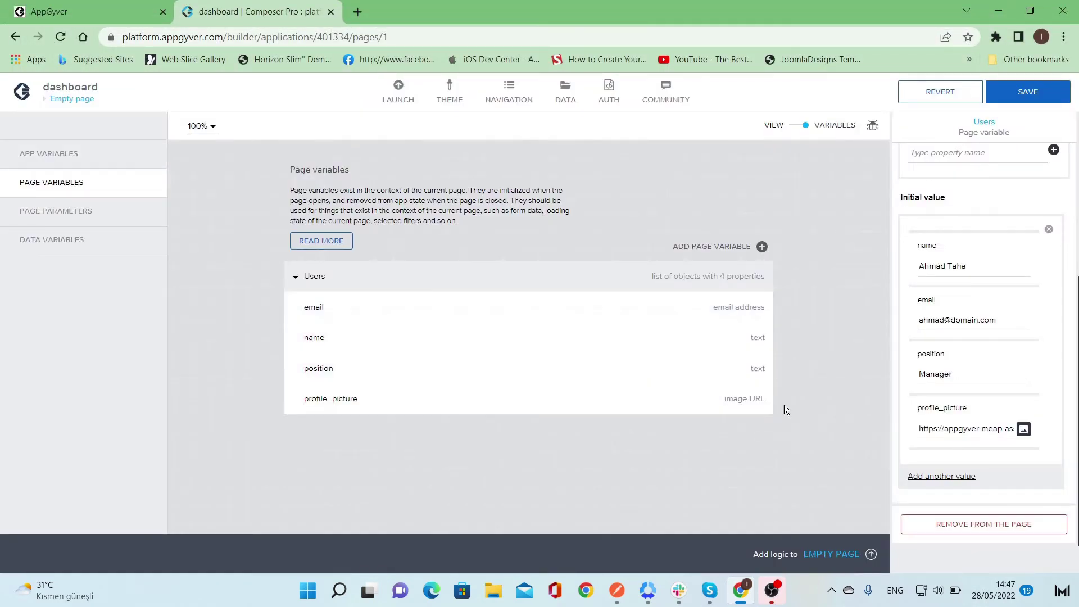
click(959, 477)
scroll(978, 371, down, 4)
click(955, 307)
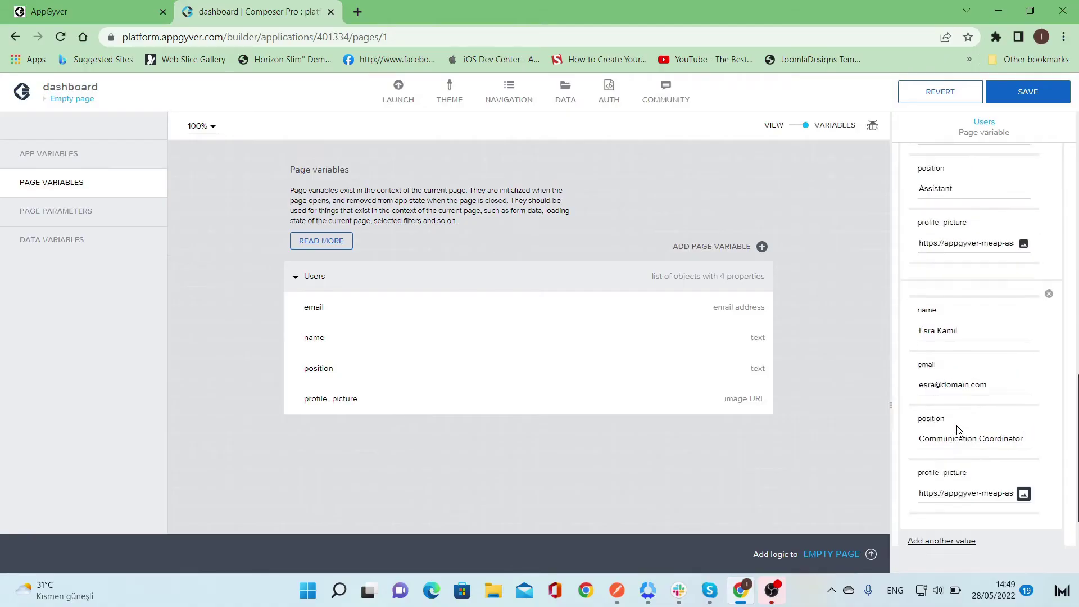
scroll(956, 426, up, 5)
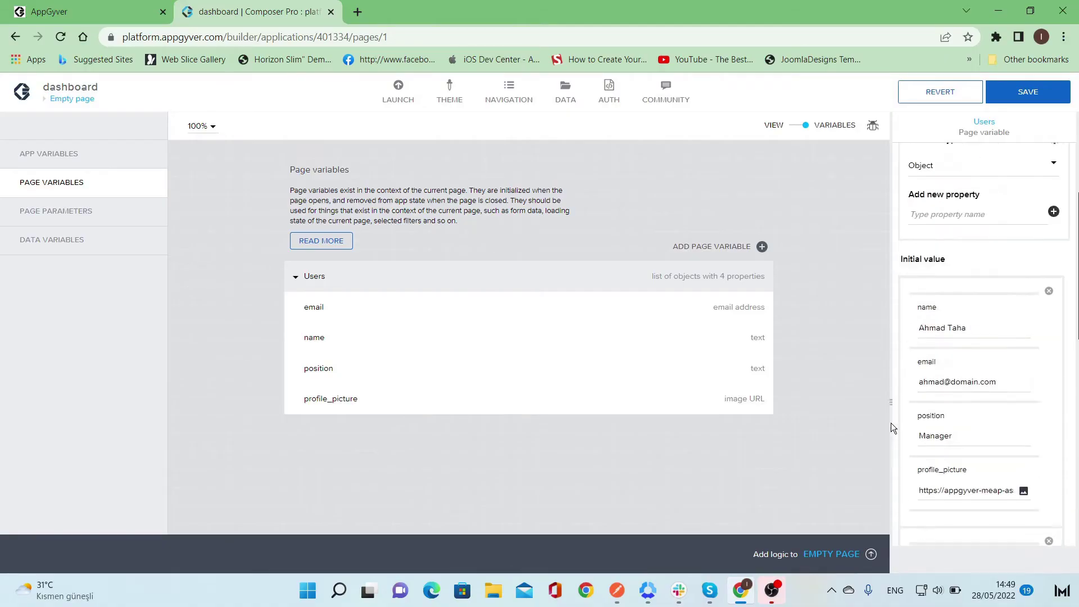
click(864, 416)
- Select the user card container and convert it into the User_card_Container component
click(812, 124)
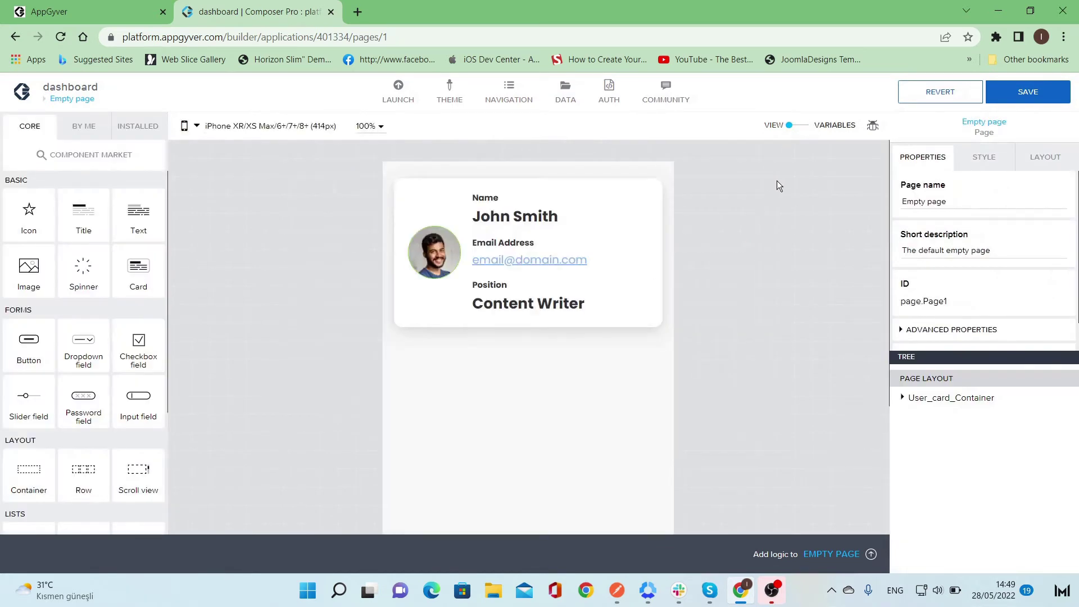
click(649, 254)
click(657, 234)
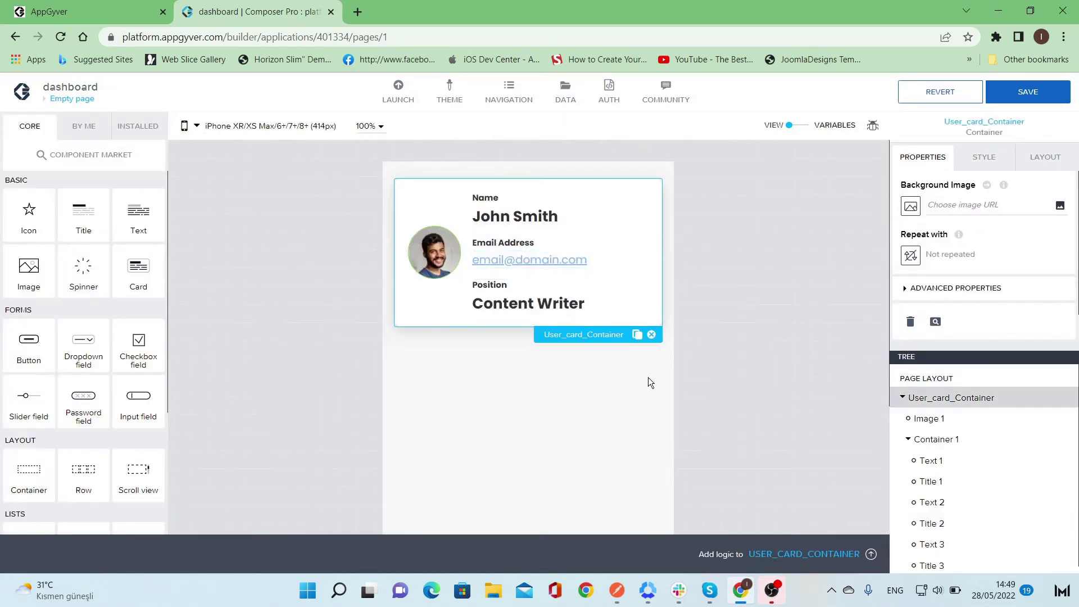
click(540, 216)
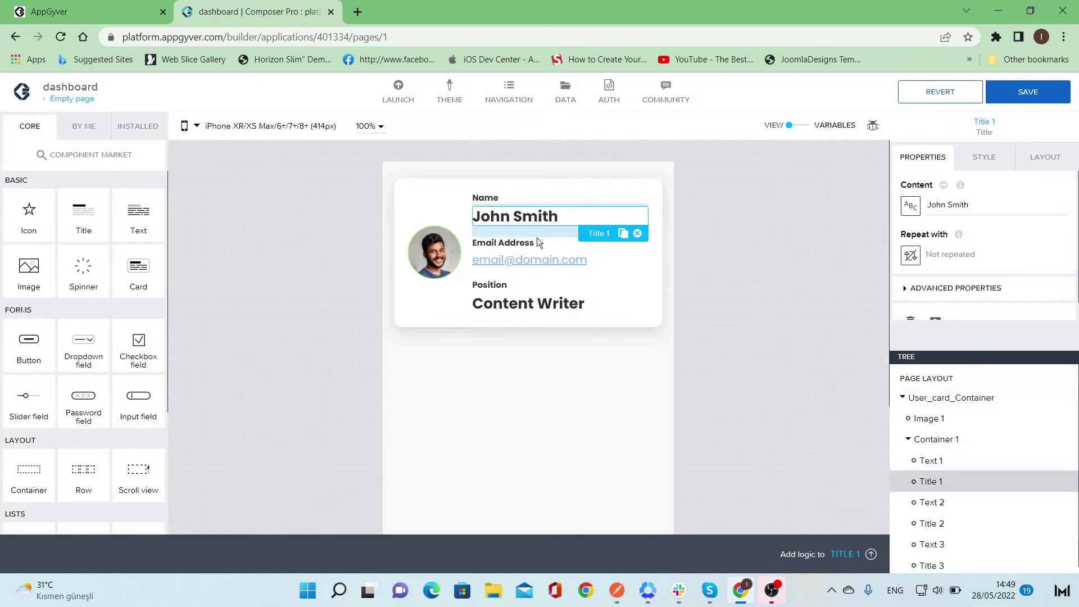
click(537, 261)
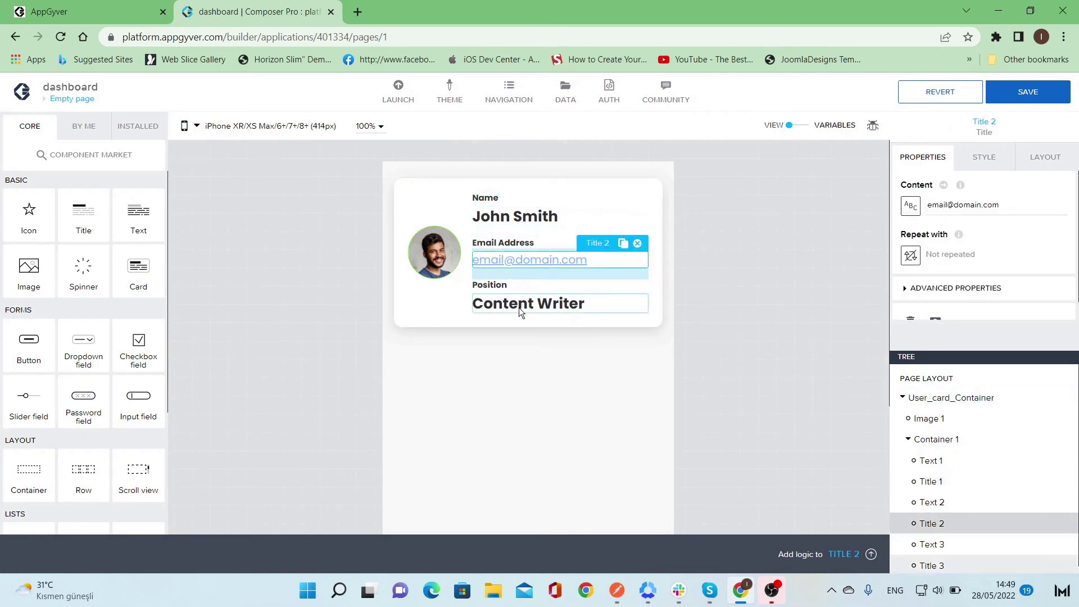
click(643, 322)
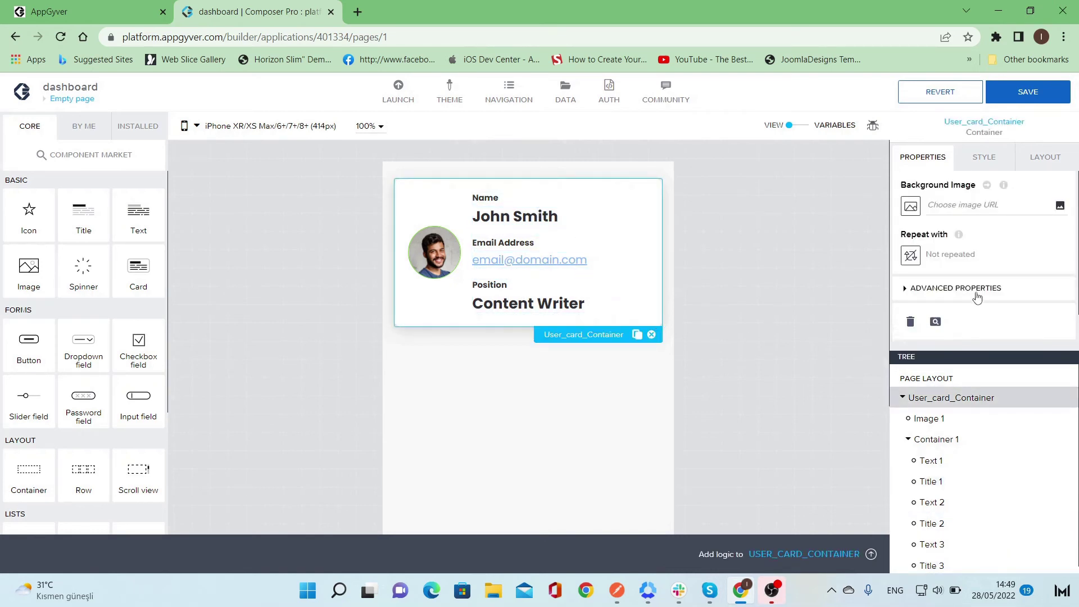
scroll(977, 298, down, 1)
click(957, 331)
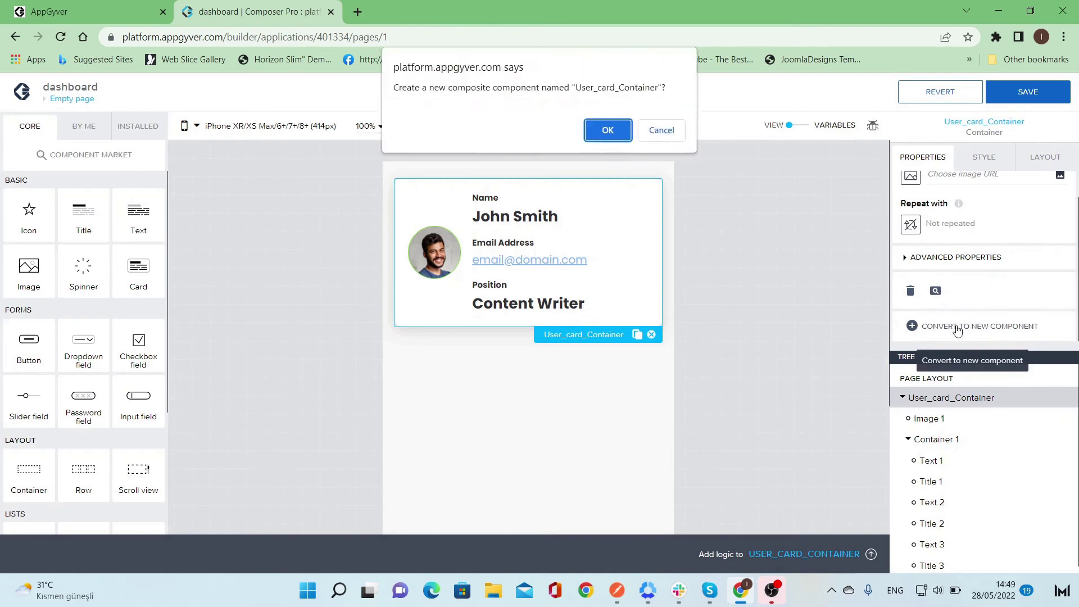
click(616, 132)
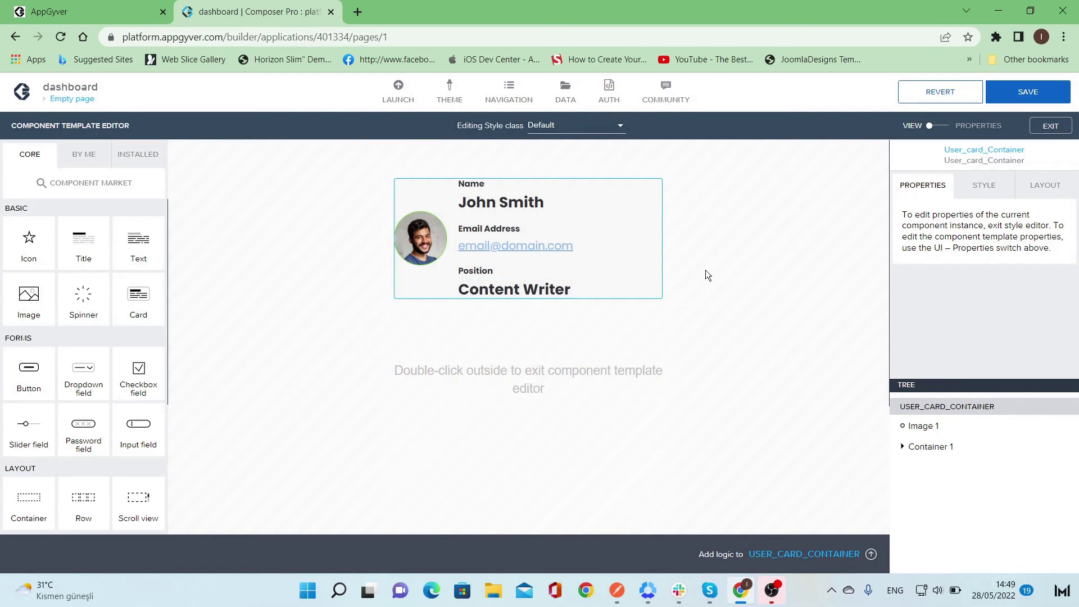
click(985, 187)
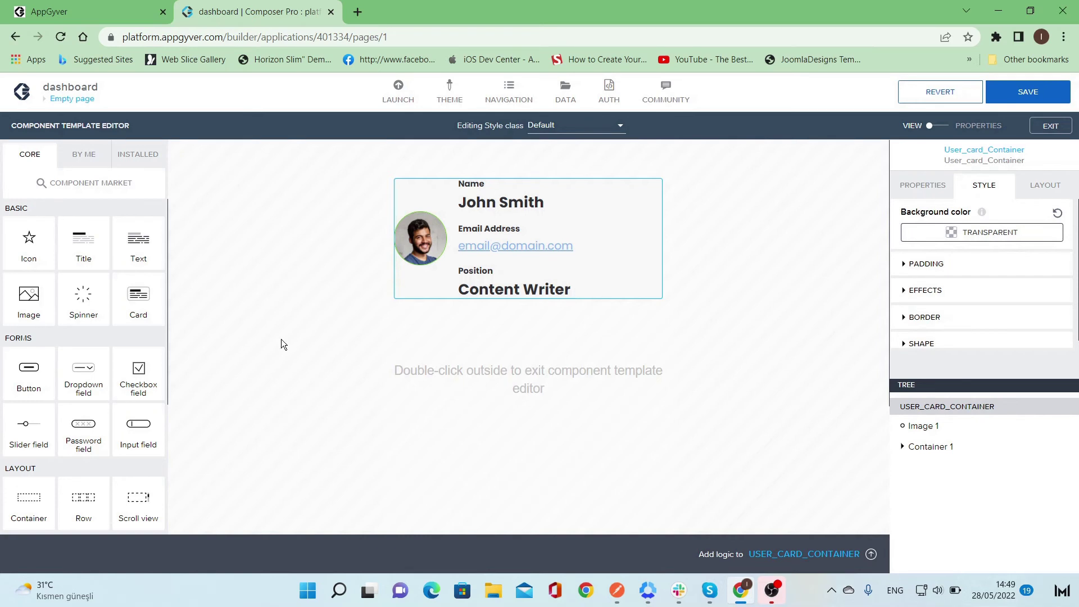
- Add Container 2 to the component and nest the photo and text container inside
drag(33, 507, 938, 424)
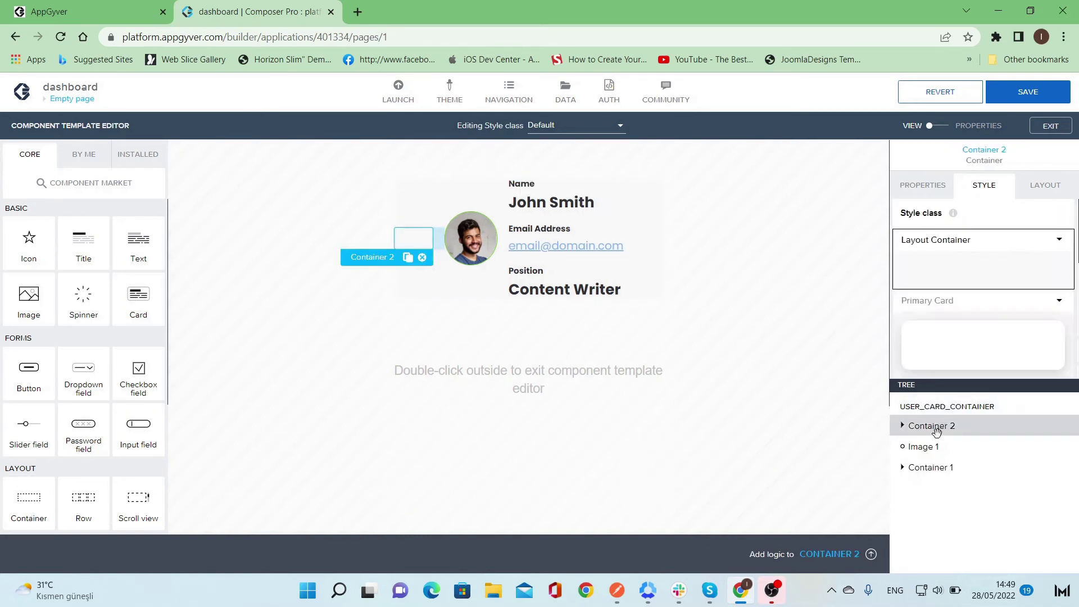
click(923, 446)
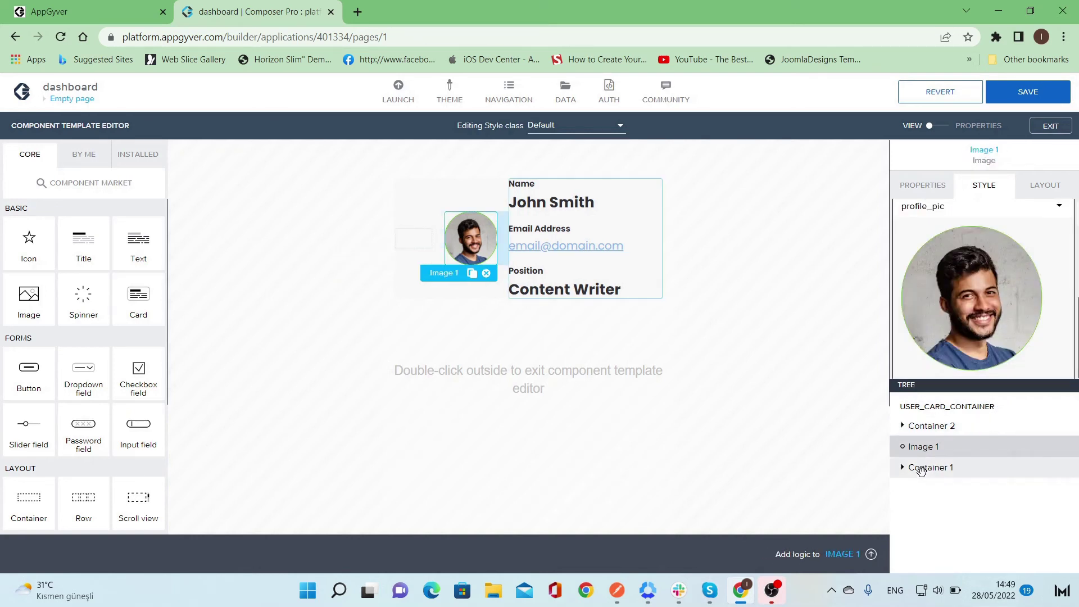
click(923, 469)
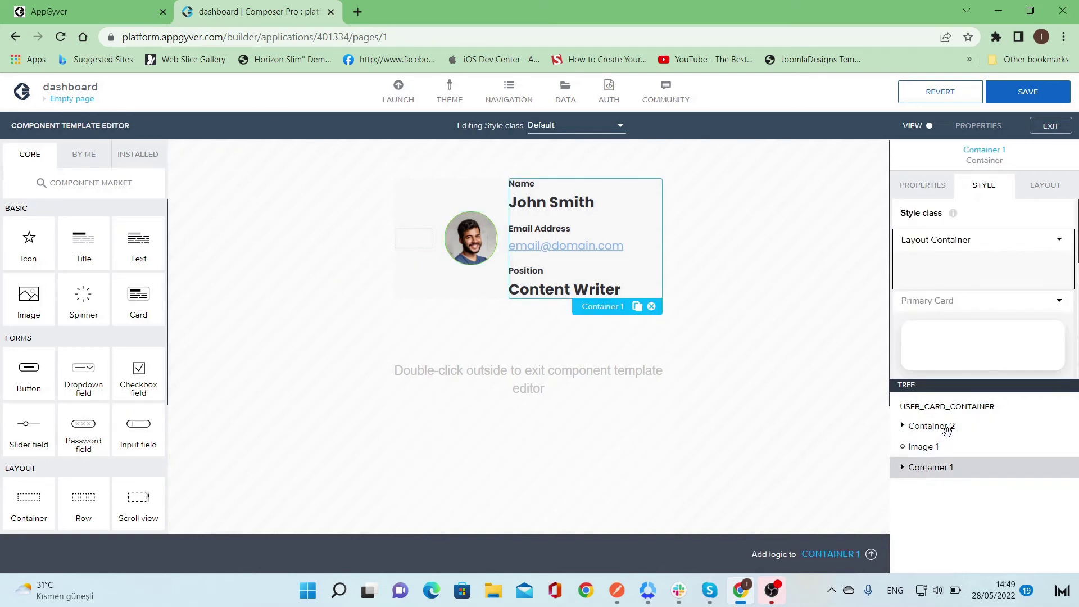
drag(927, 467, 953, 429)
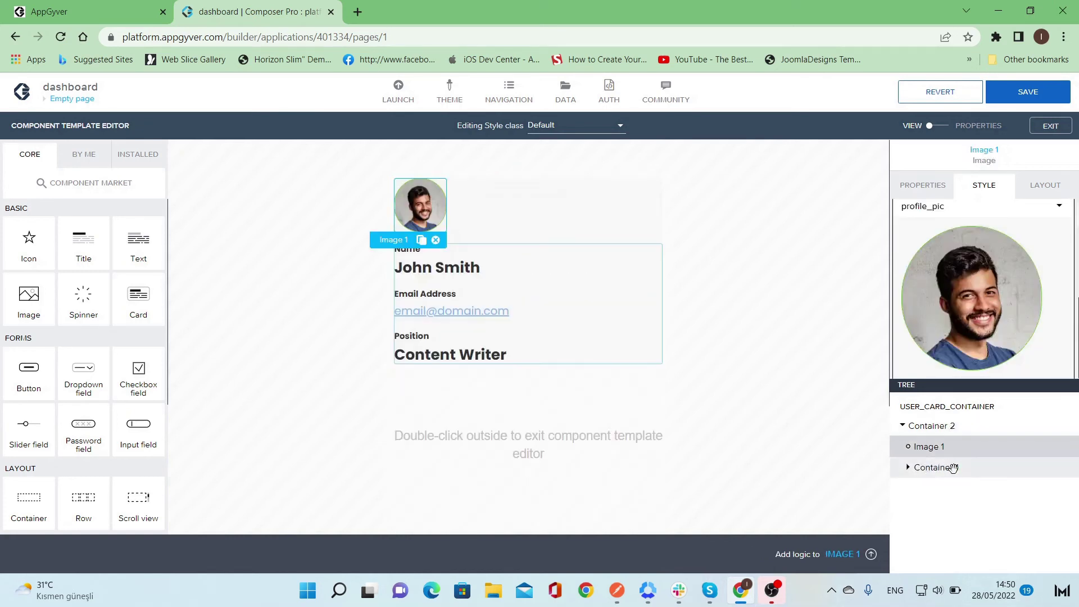
- Give Container 2 horizontal layout, middle vertical alignment and the Primary Card style
click(974, 432)
click(1043, 193)
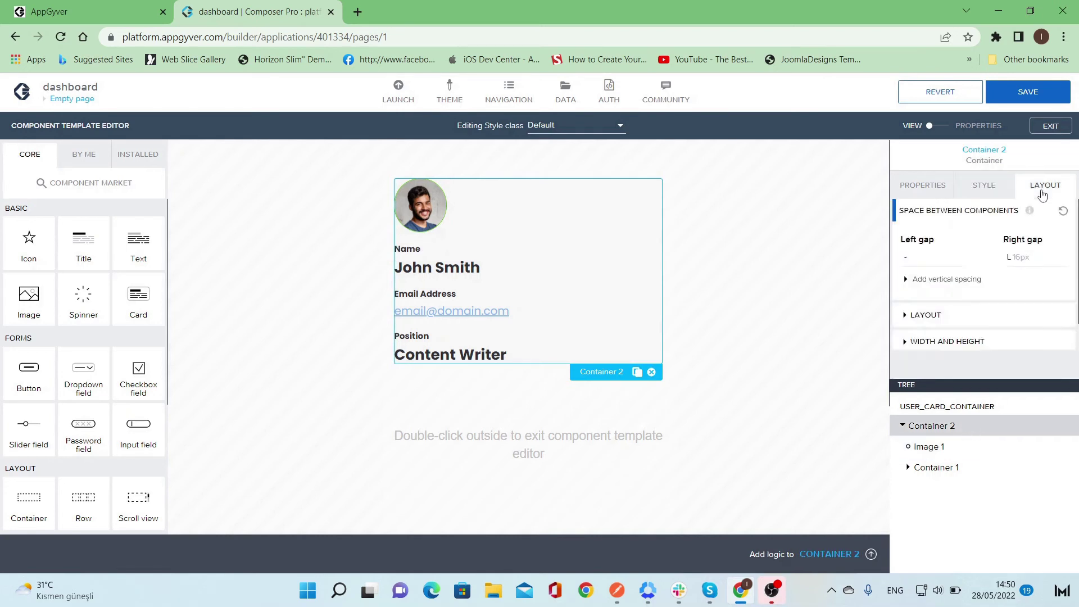
click(977, 318)
click(965, 350)
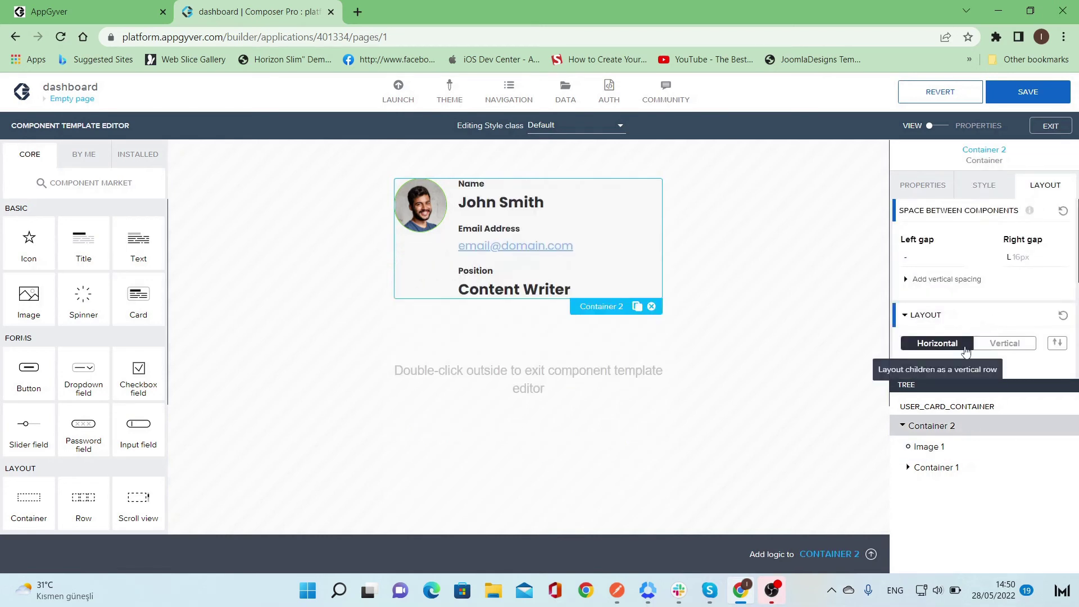
scroll(963, 349, down, 3)
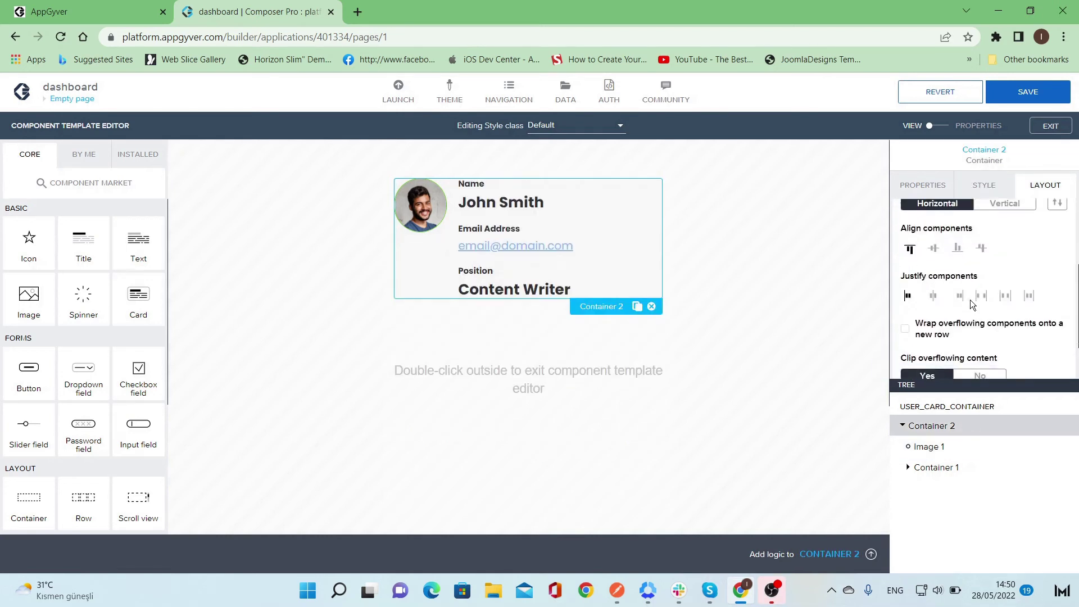
click(935, 251)
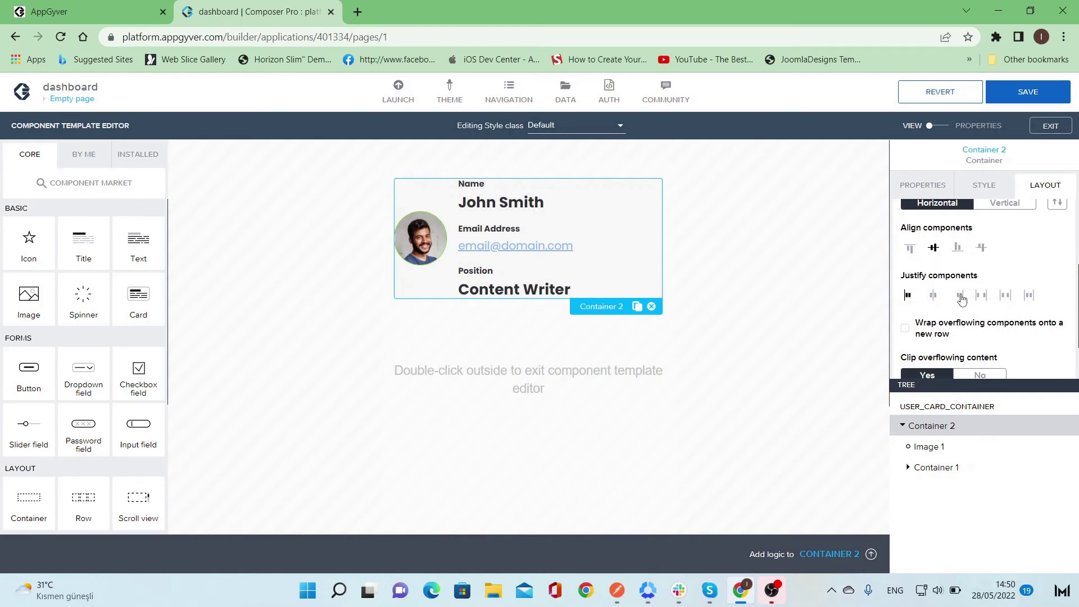
click(991, 200)
click(992, 334)
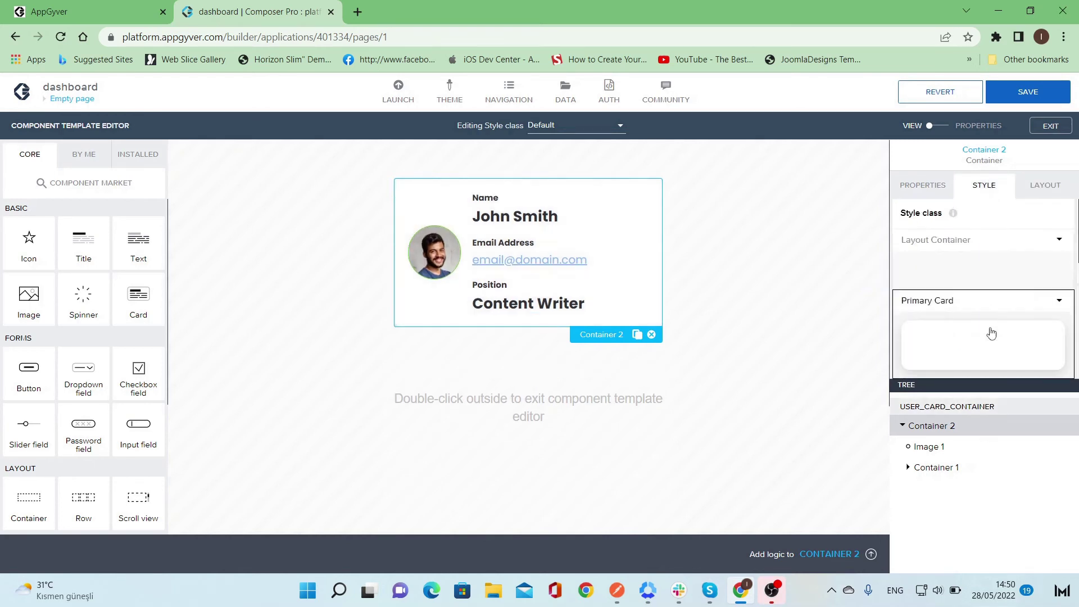
click(800, 295)
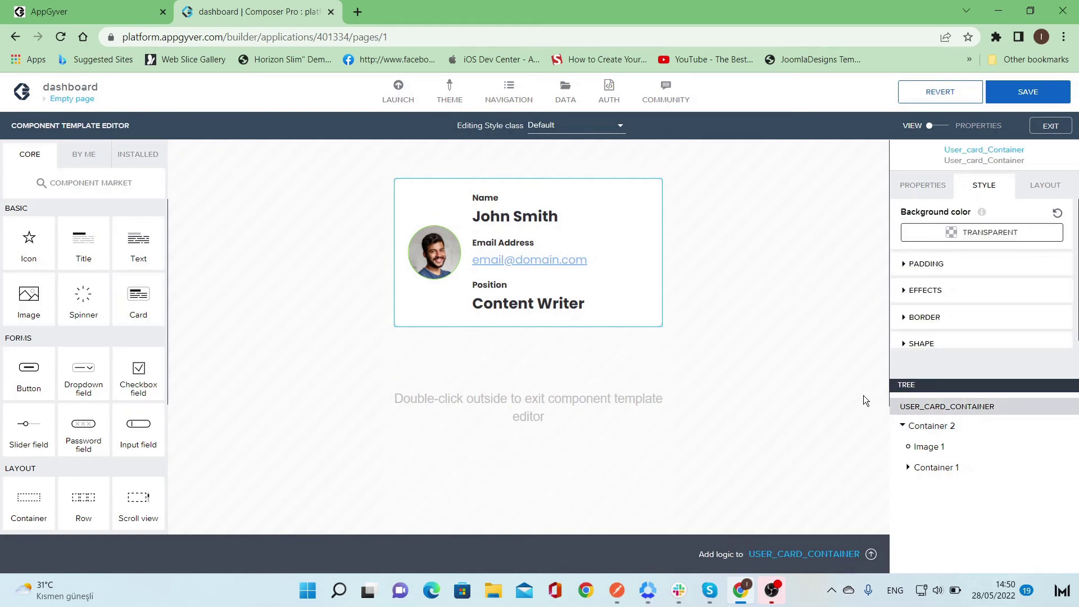
- Set User_card_Container's Shape corner radius to Large rounding
scroll(943, 318, down, 1)
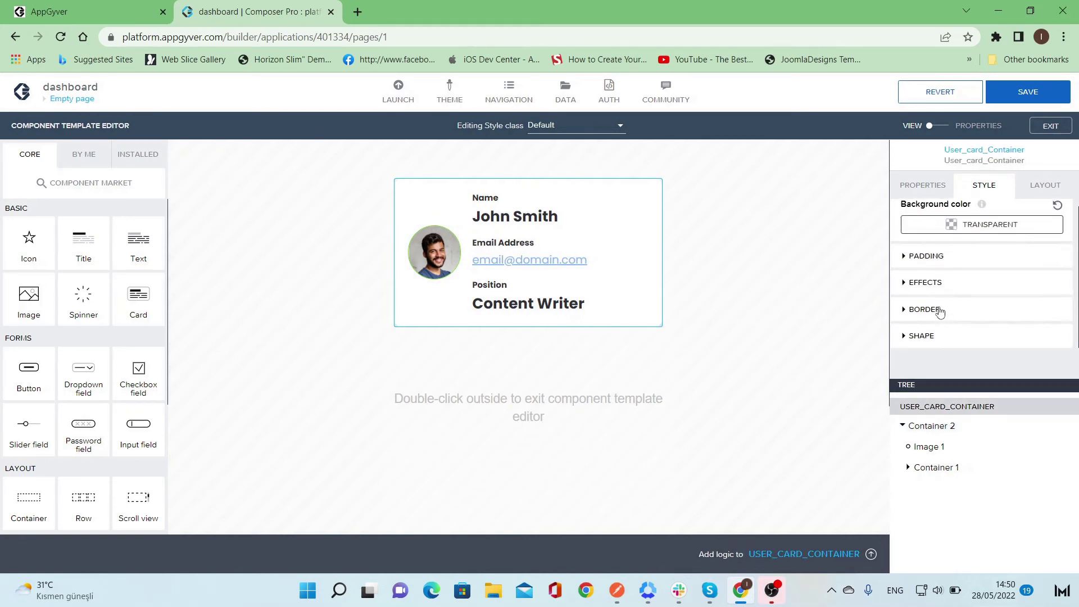
click(924, 337)
scroll(931, 321, down, 1)
click(944, 344)
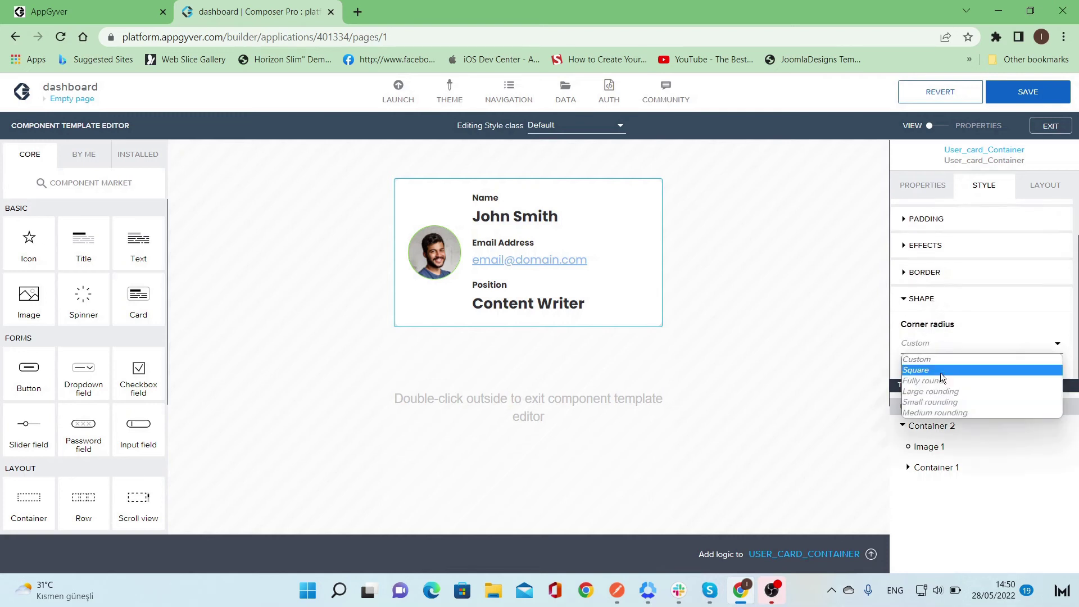
click(936, 412)
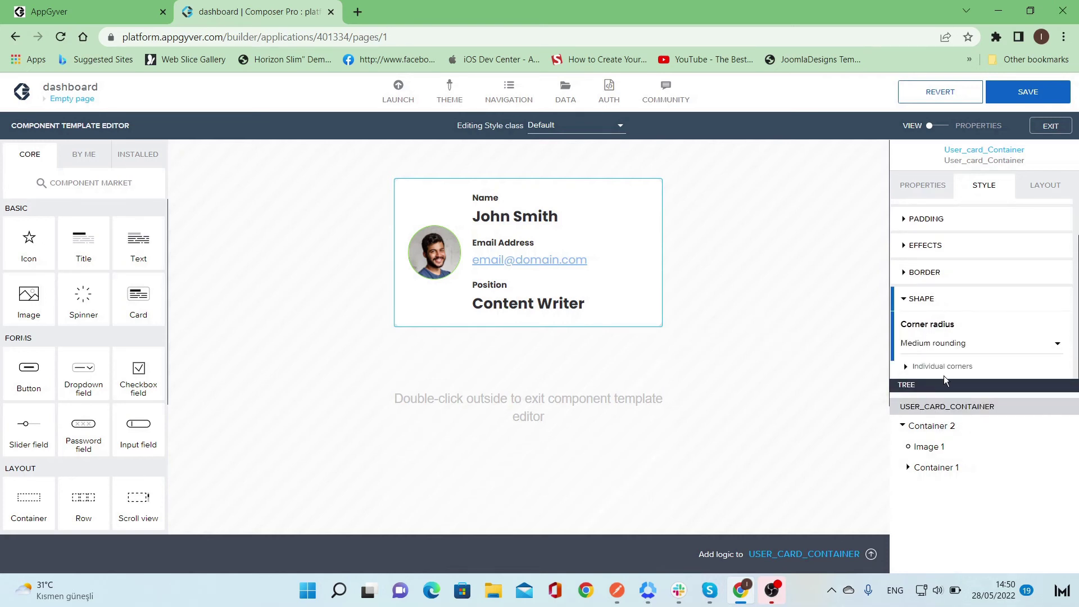
click(950, 344)
click(944, 380)
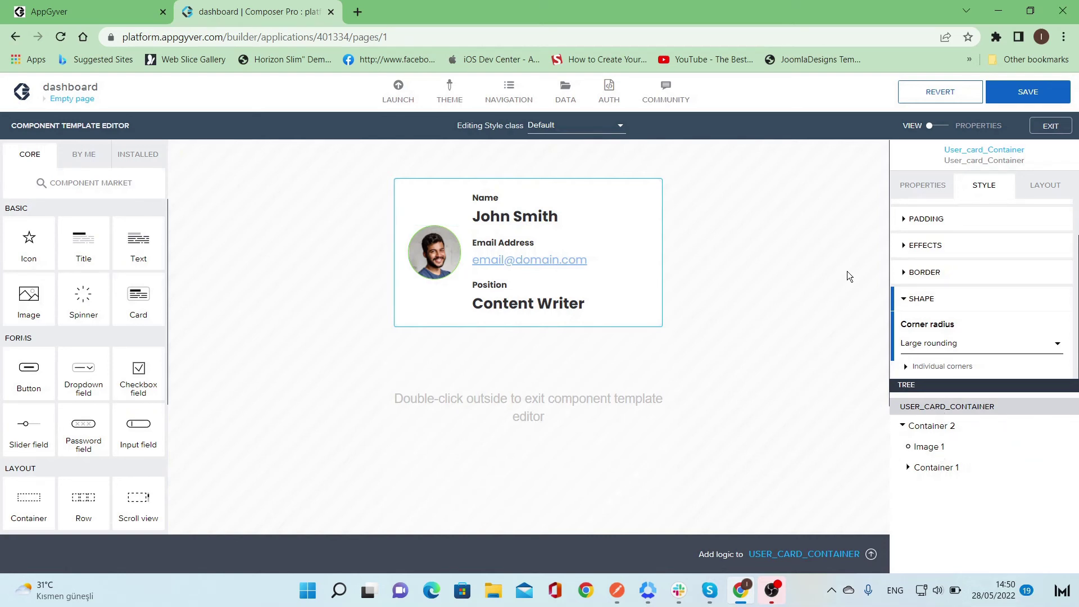
- Switch the User_card_Container template editor from VIEW to PROPERTIES
click(939, 125)
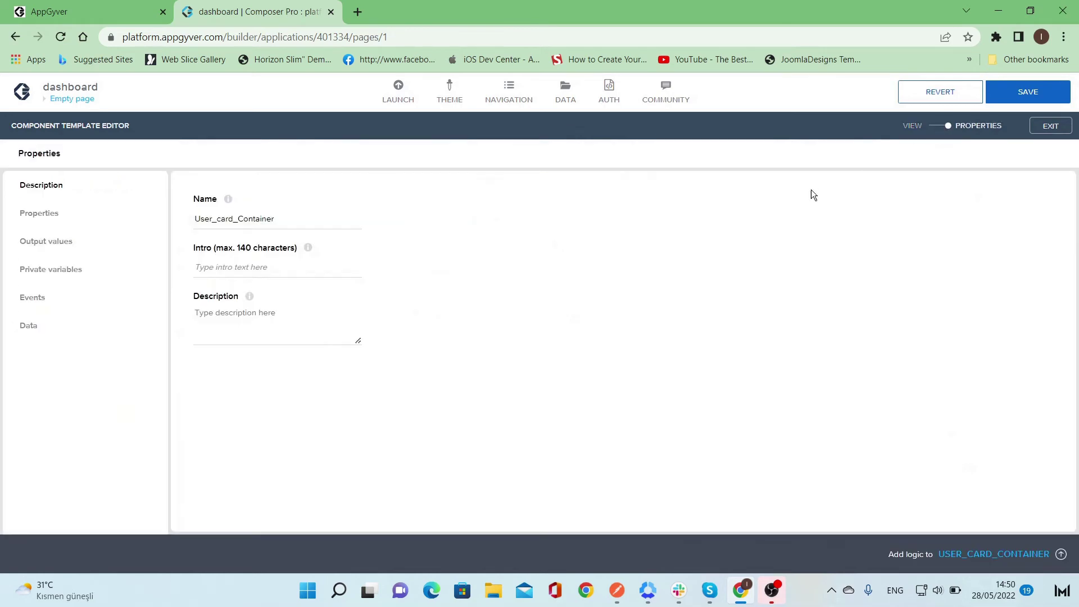
- Add two component properties with the keys name and email
click(69, 214)
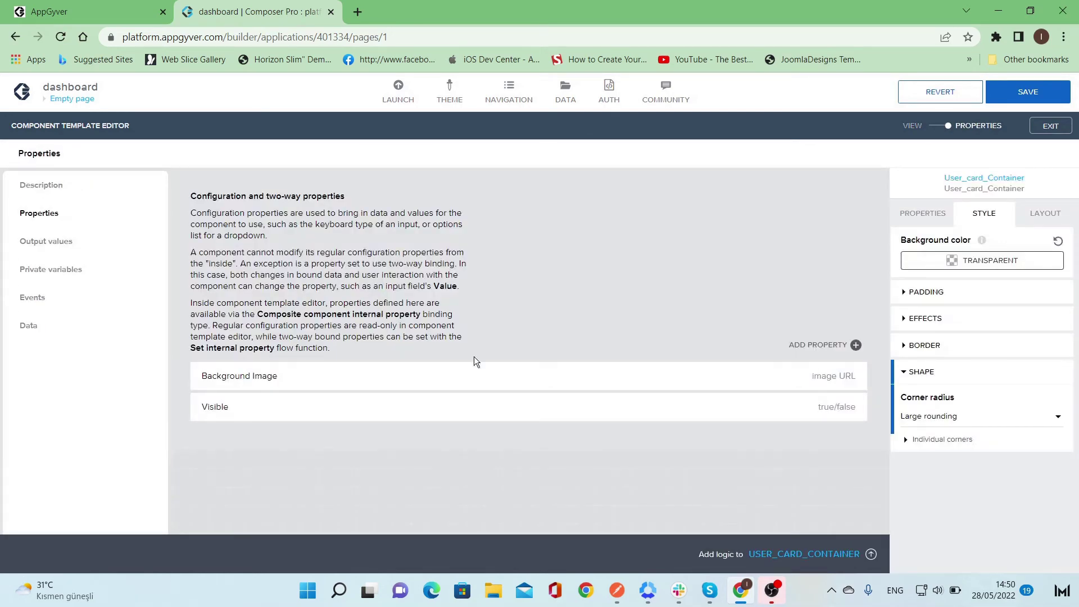
click(855, 344)
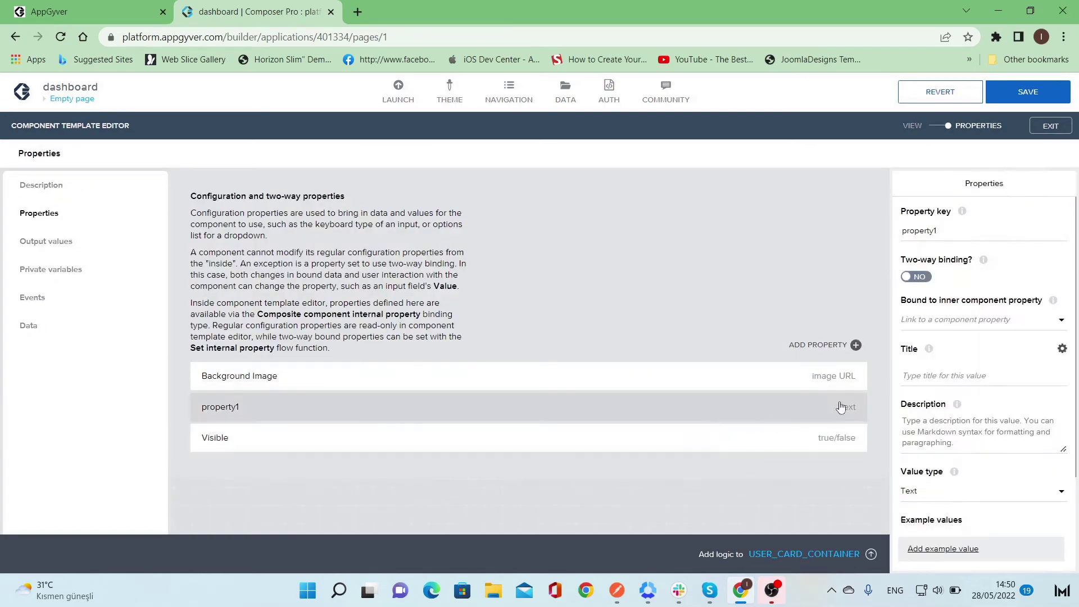
double_click(943, 235)
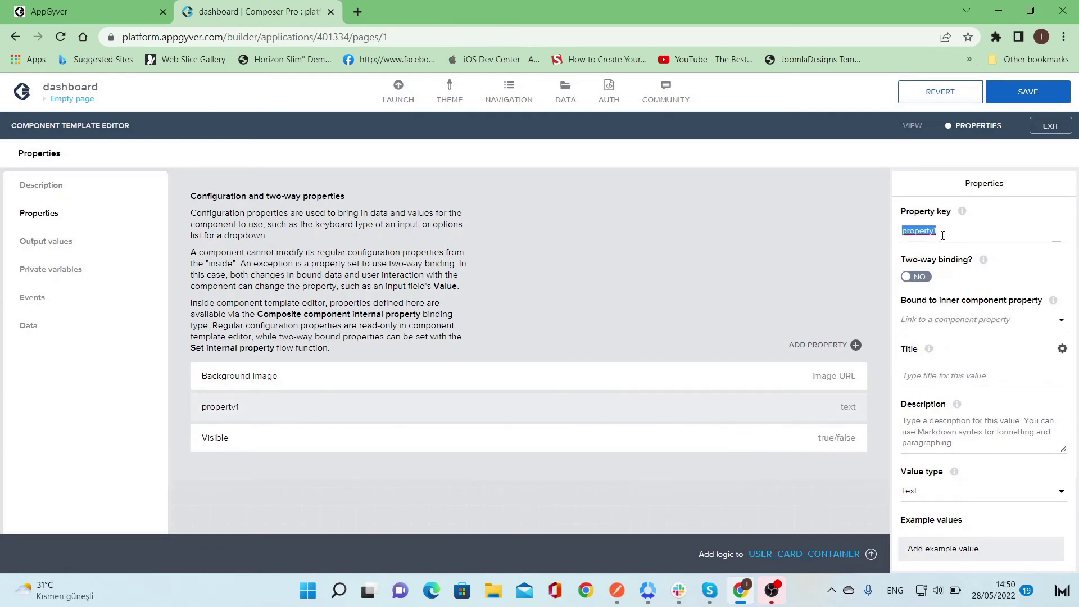
text(name)
click(833, 345)
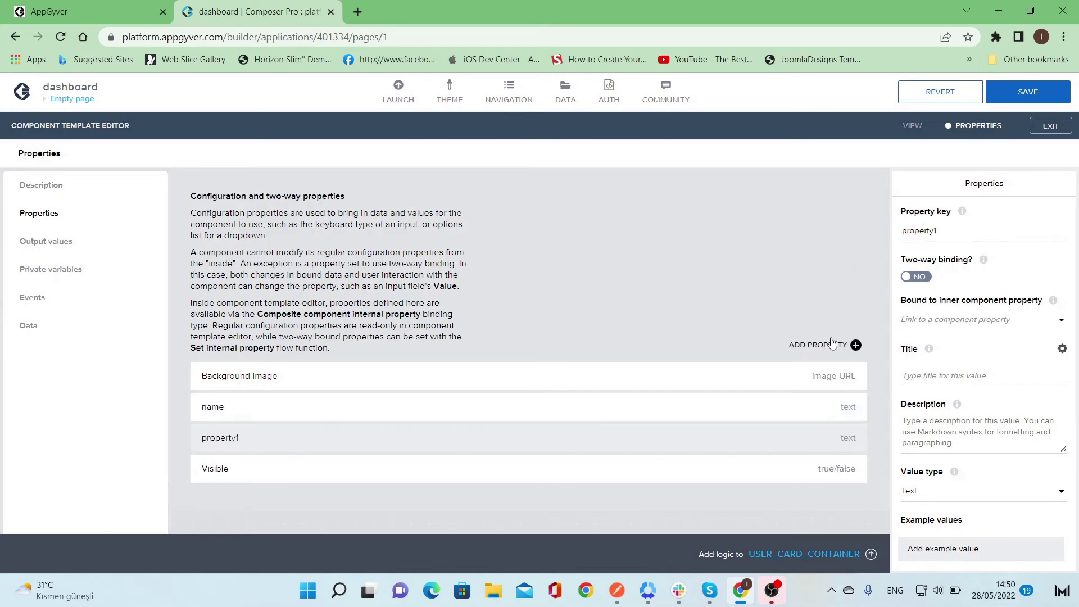
double_click(928, 230)
text(email)
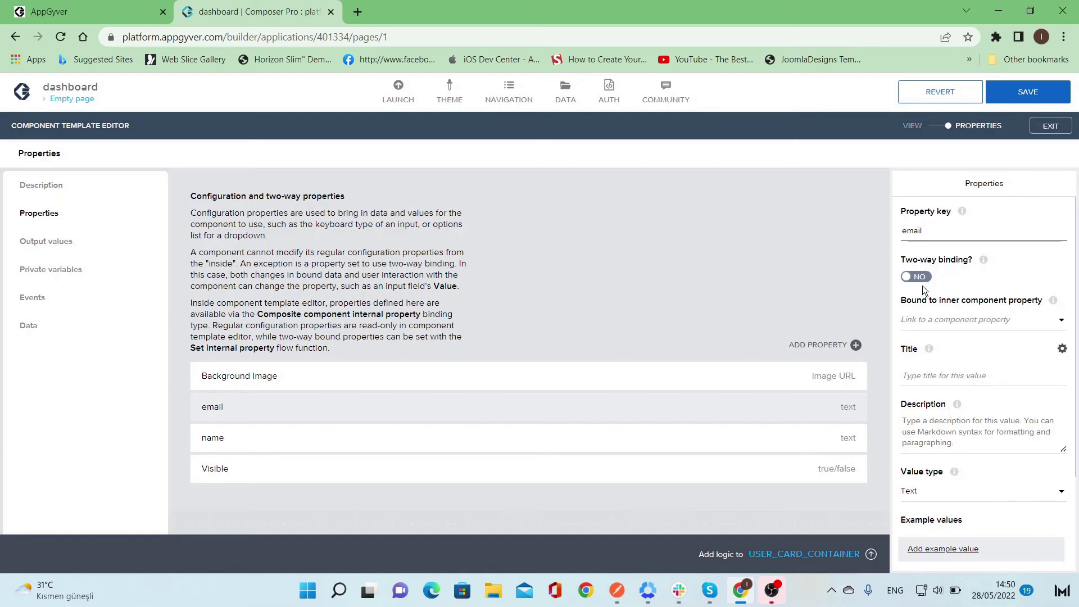
- Title the properties Full Name and Email Address, then add a third property
click(778, 438)
scroll(983, 288, down, 1)
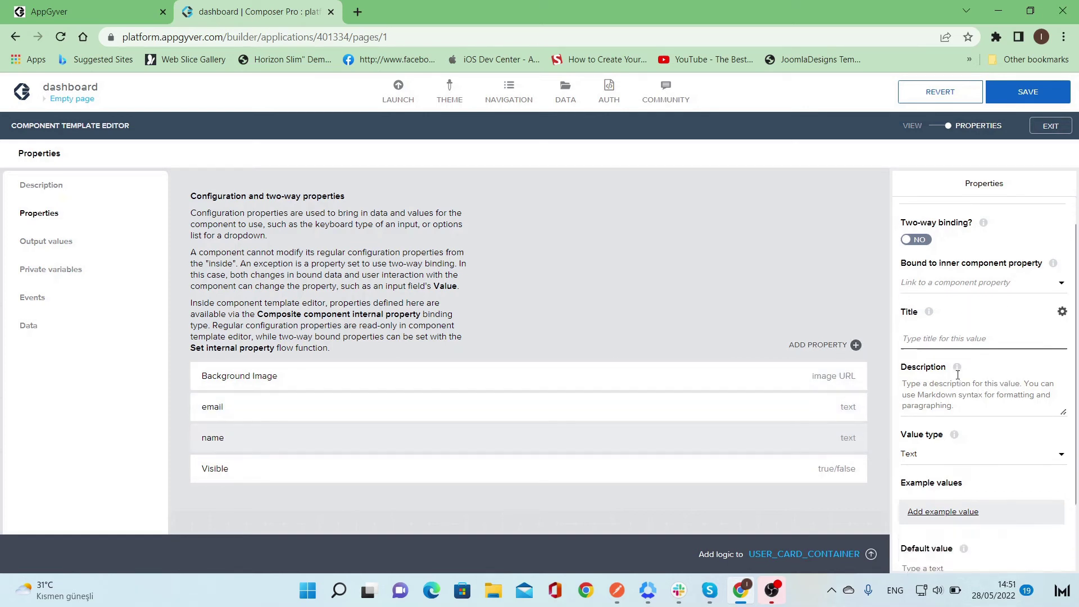
click(951, 306)
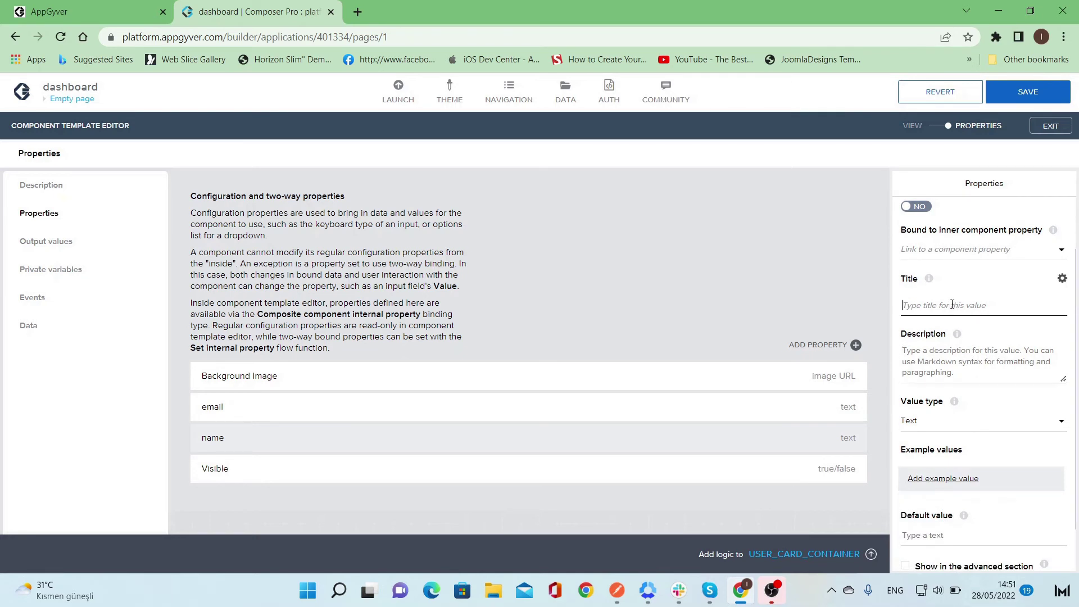
text(Full Name)
click(826, 411)
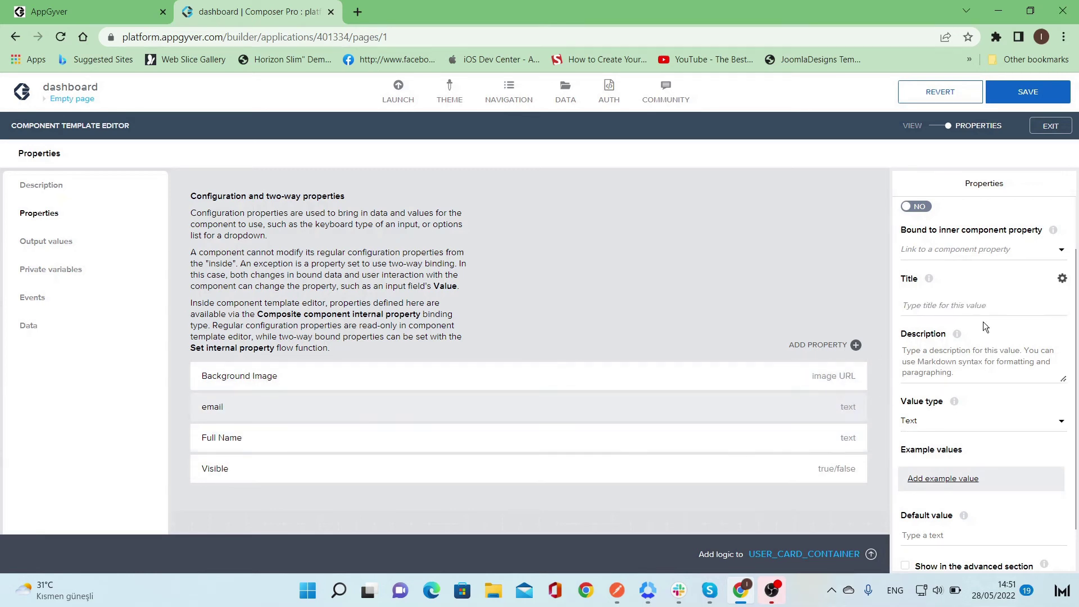
click(996, 308)
text(Email Address)
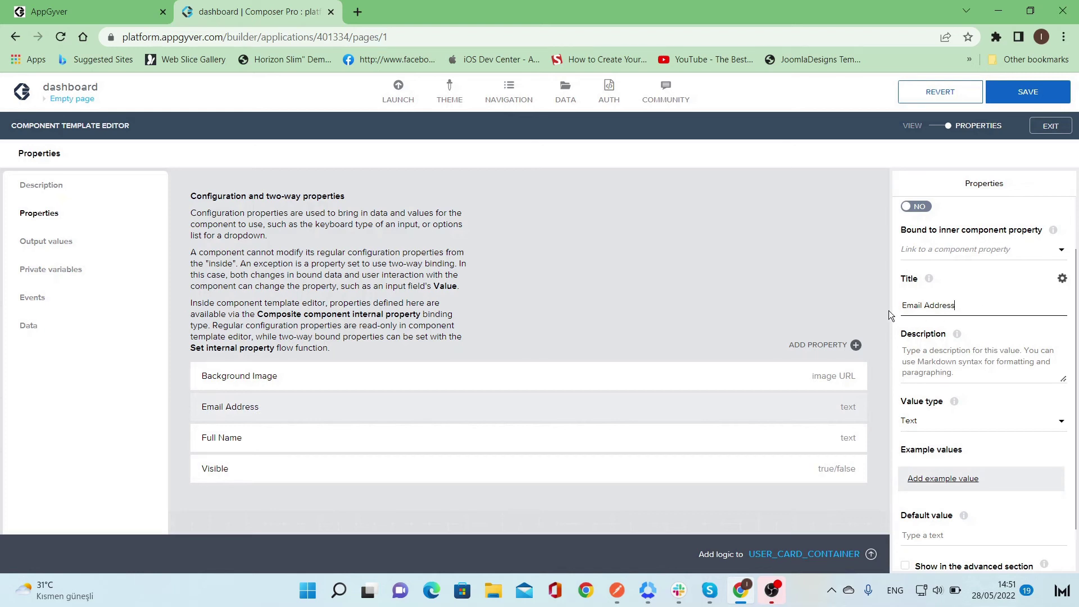
click(843, 344)
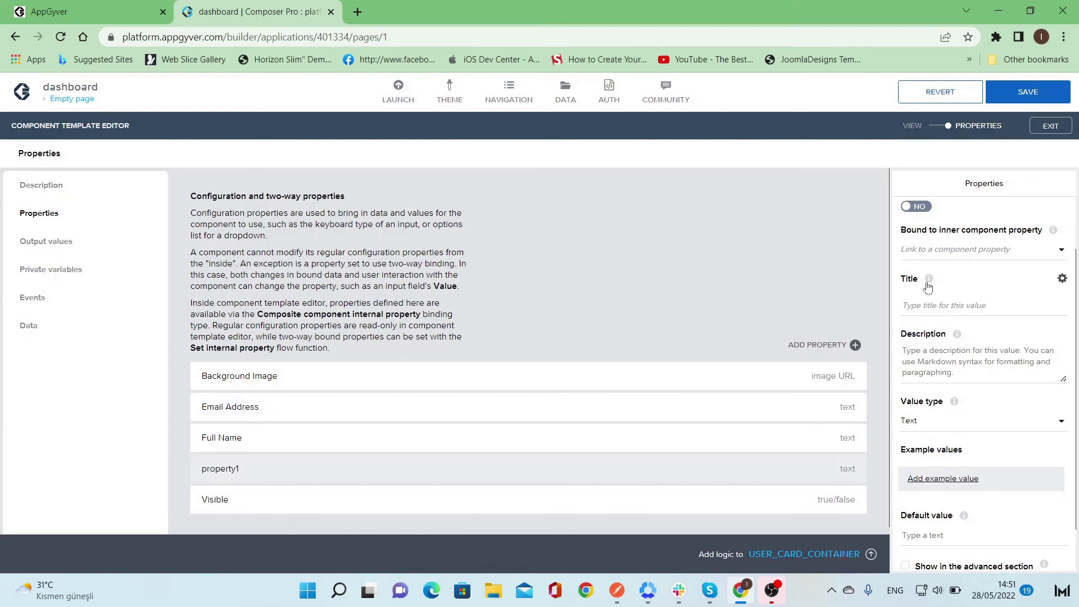
- Make the new property a Text property titled Position with key position
click(949, 305)
text(Position)
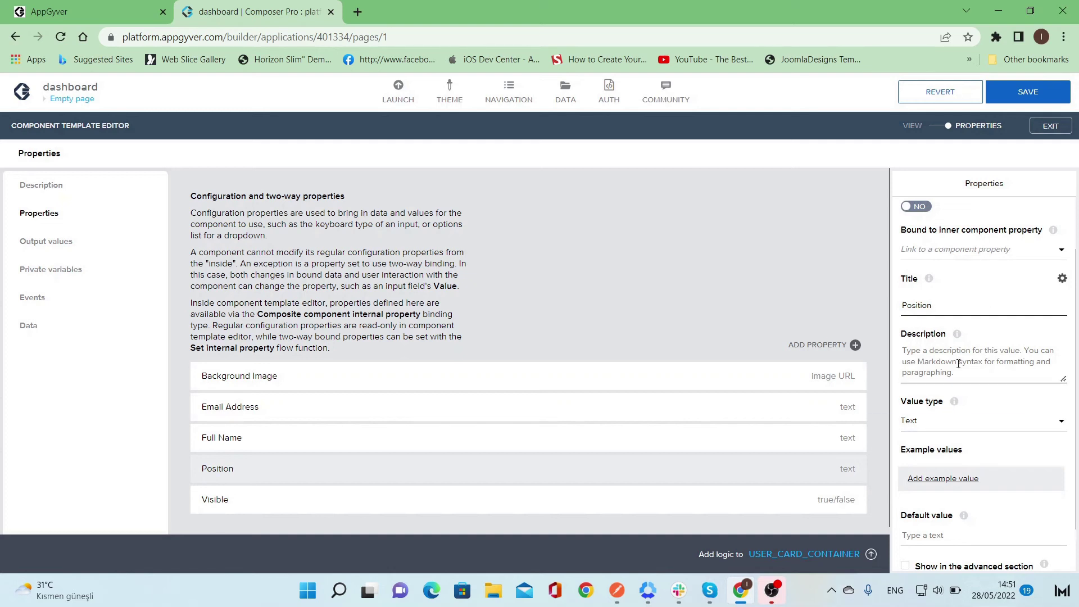
scroll(956, 264, up, 2)
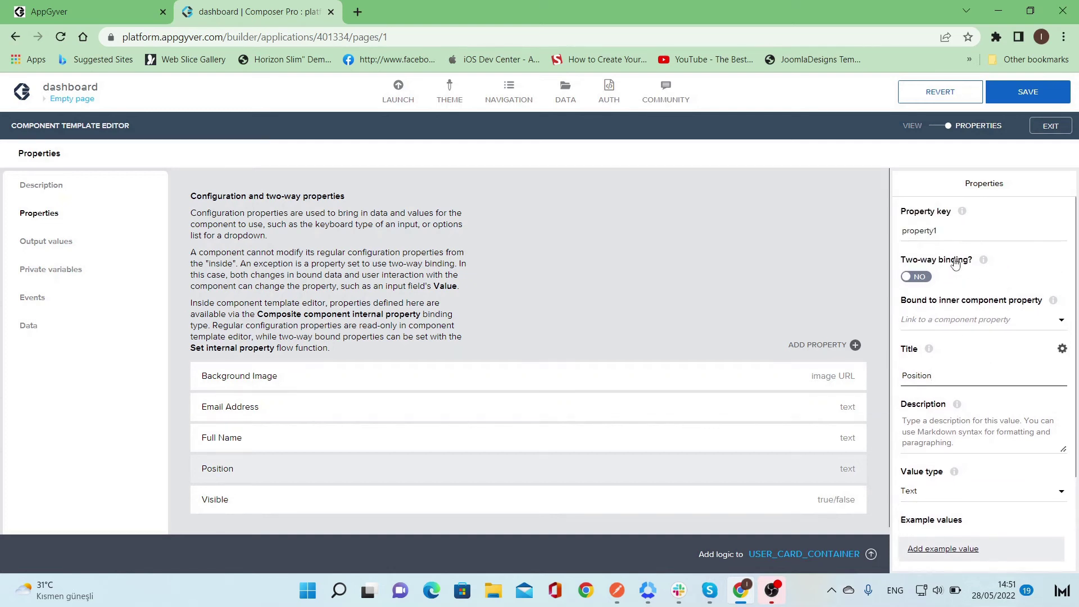
double_click(952, 235)
text(position)
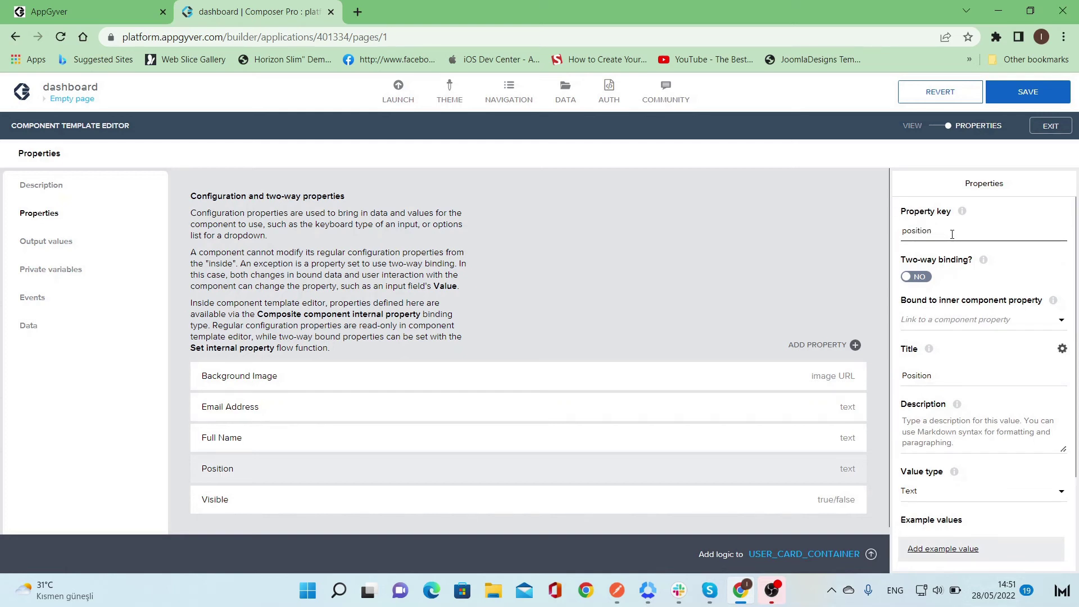
scroll(954, 264, down, 1)
scroll(958, 365, down, 1)
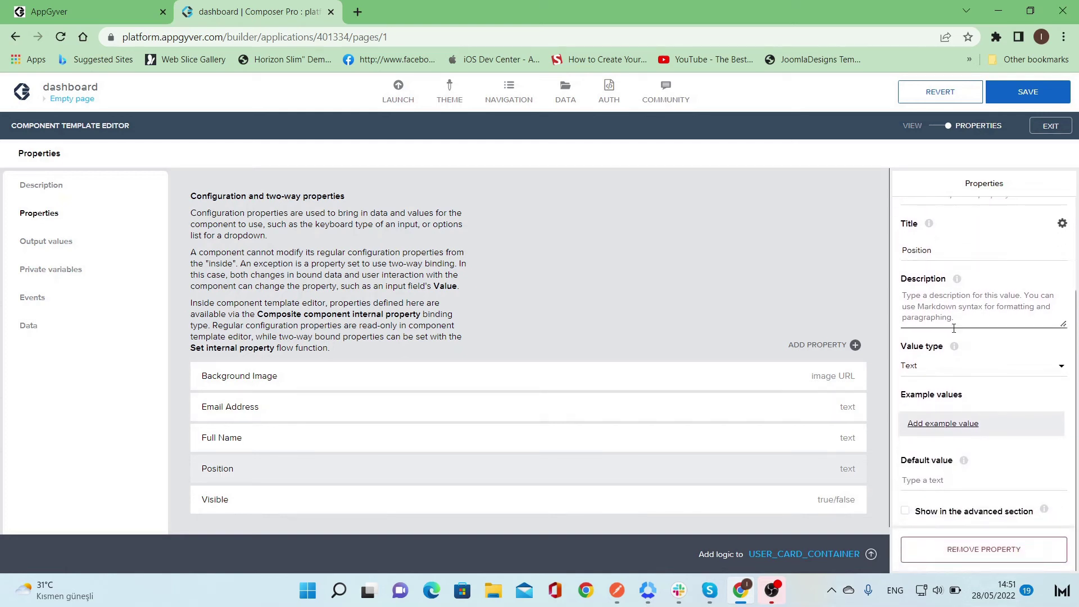
click(958, 370)
click(957, 372)
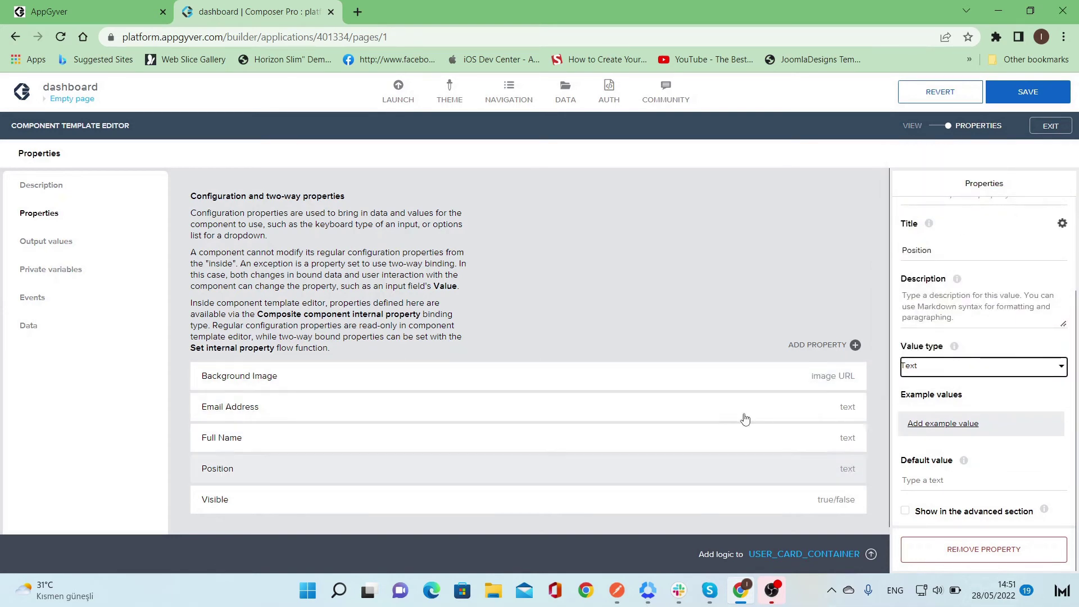
- Set the Email Address property's value type to Email address
click(749, 403)
click(964, 370)
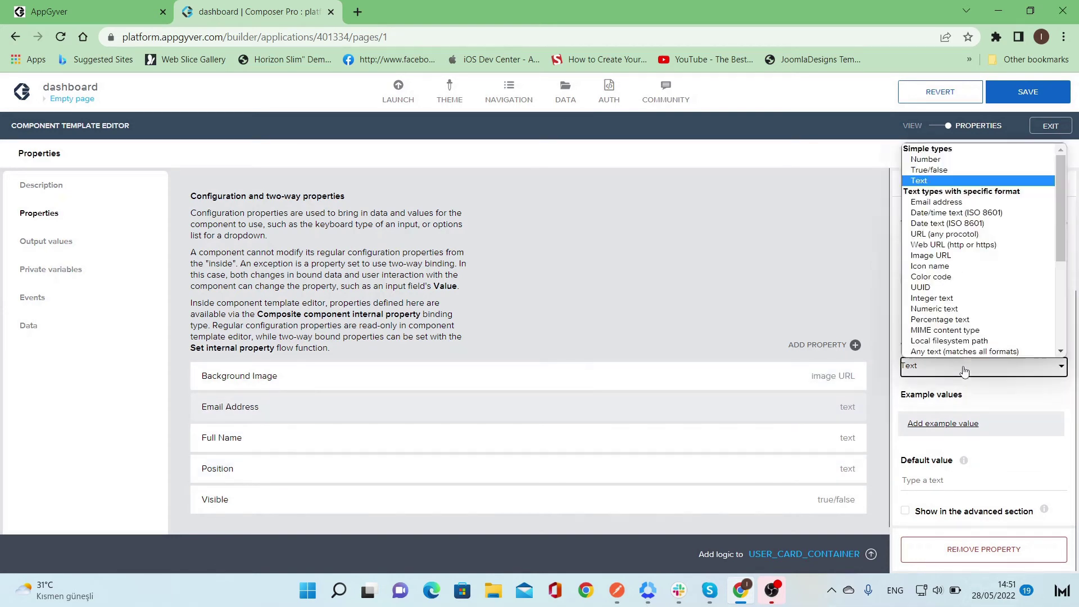
click(937, 201)
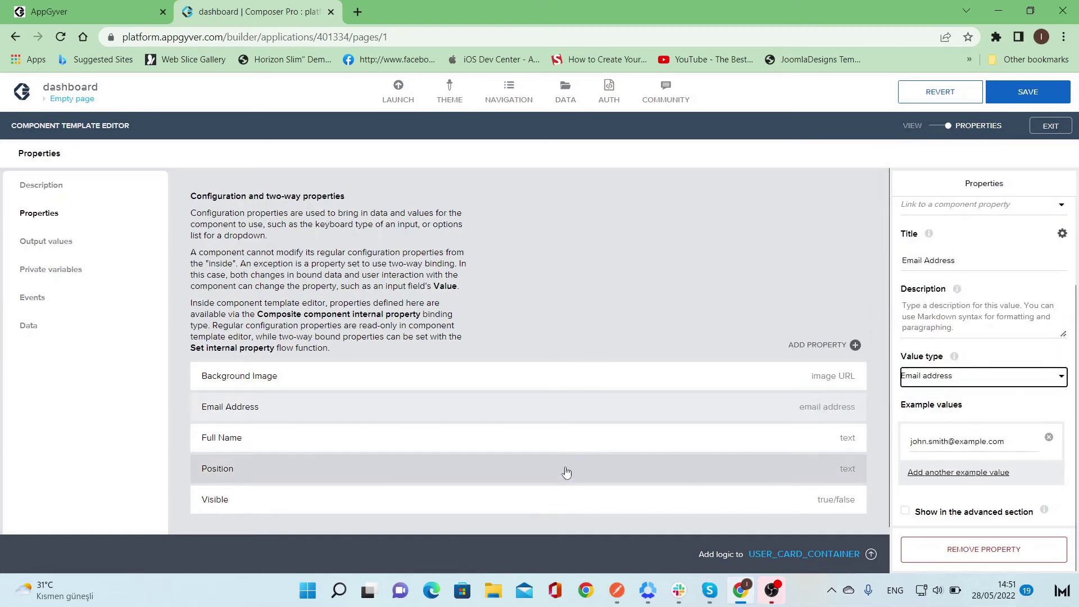
- Add a picture property titled Profile Picture with the Image URL value type
click(804, 345)
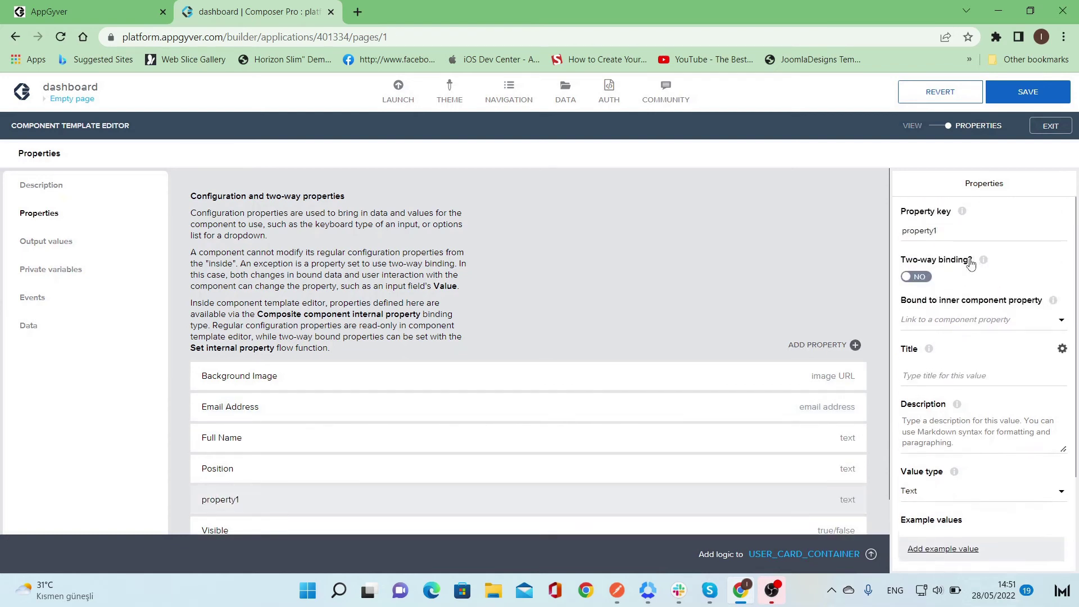
double_click(967, 226)
text(pict)
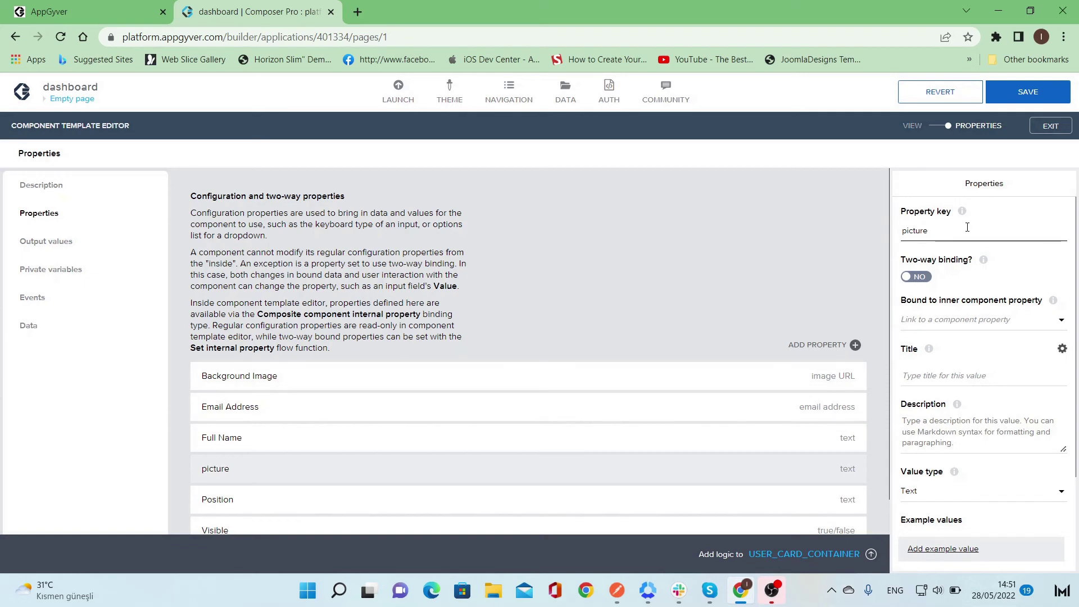
text(ure)
click(962, 376)
text(Pro)
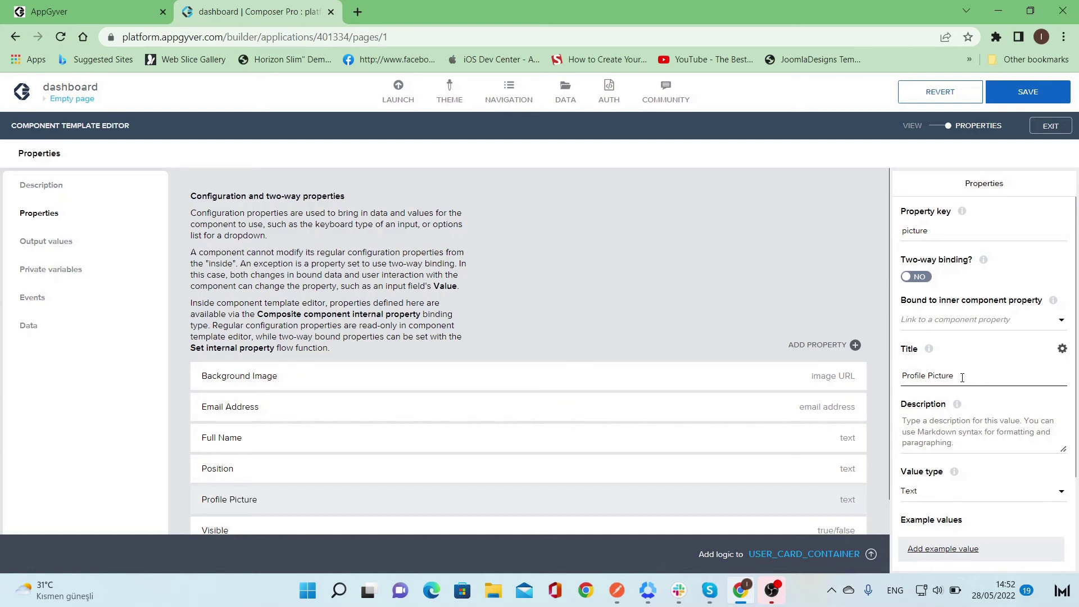
scroll(963, 376, down, 2)
click(954, 426)
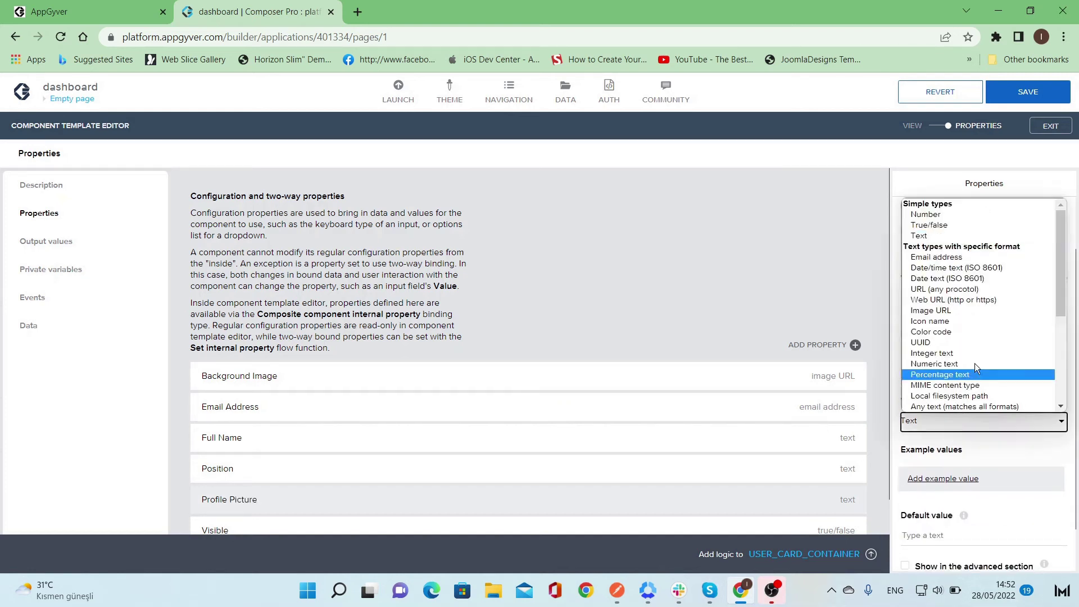
scroll(975, 366, down, 3)
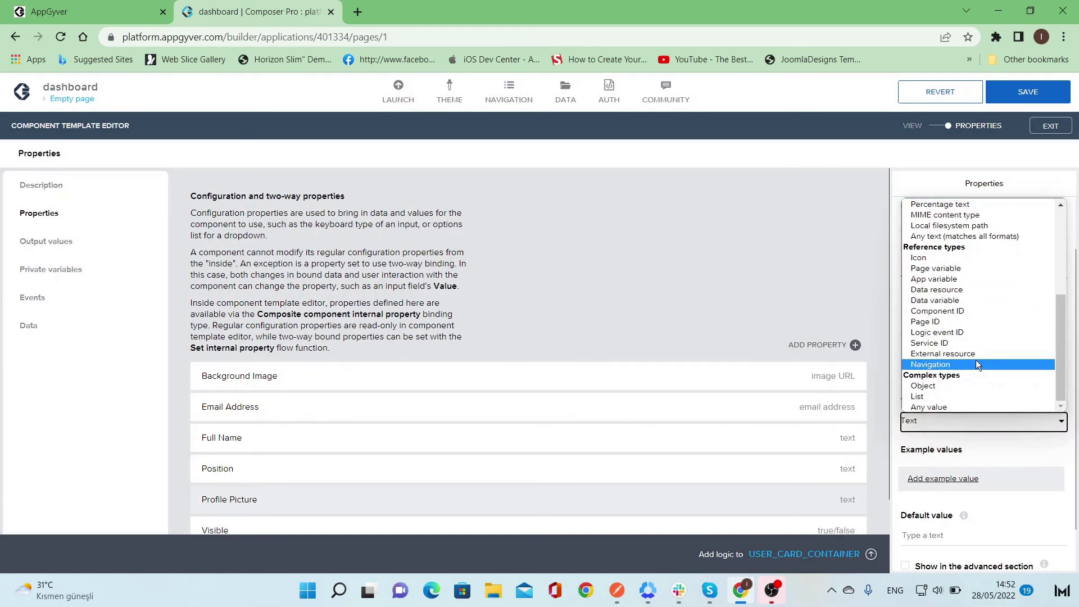
scroll(976, 364, up, 3)
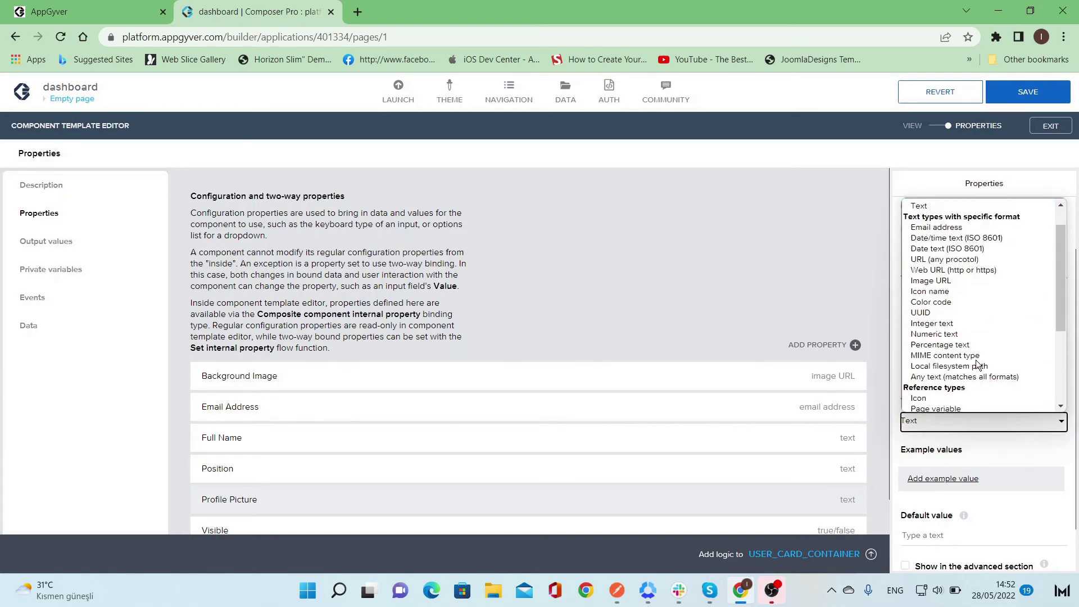
click(976, 282)
scroll(812, 310, down, 1)
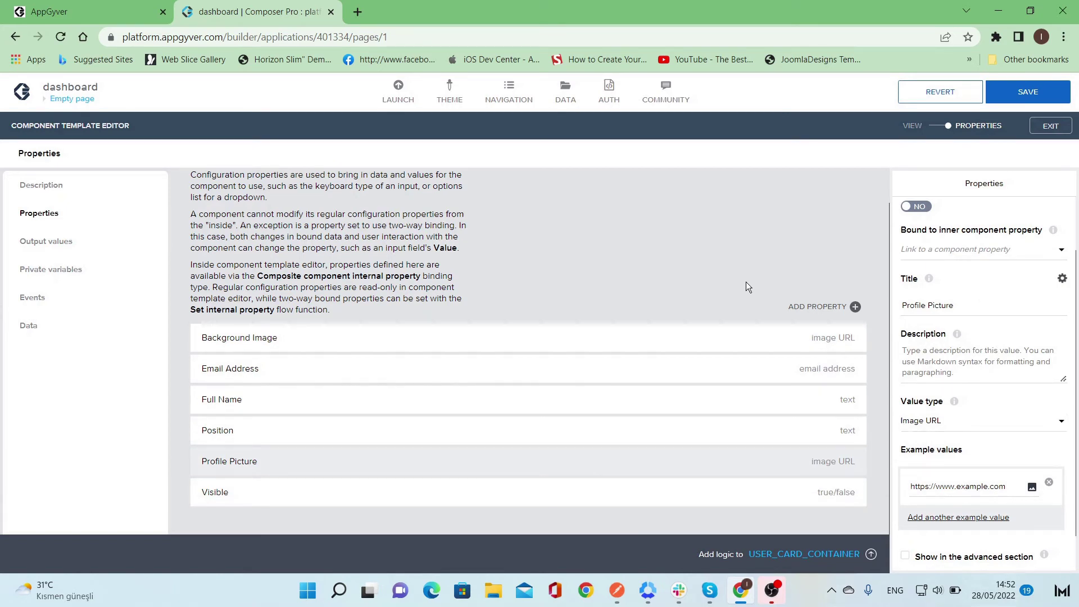
- Leave the component template editor and select the user card on the page
click(937, 126)
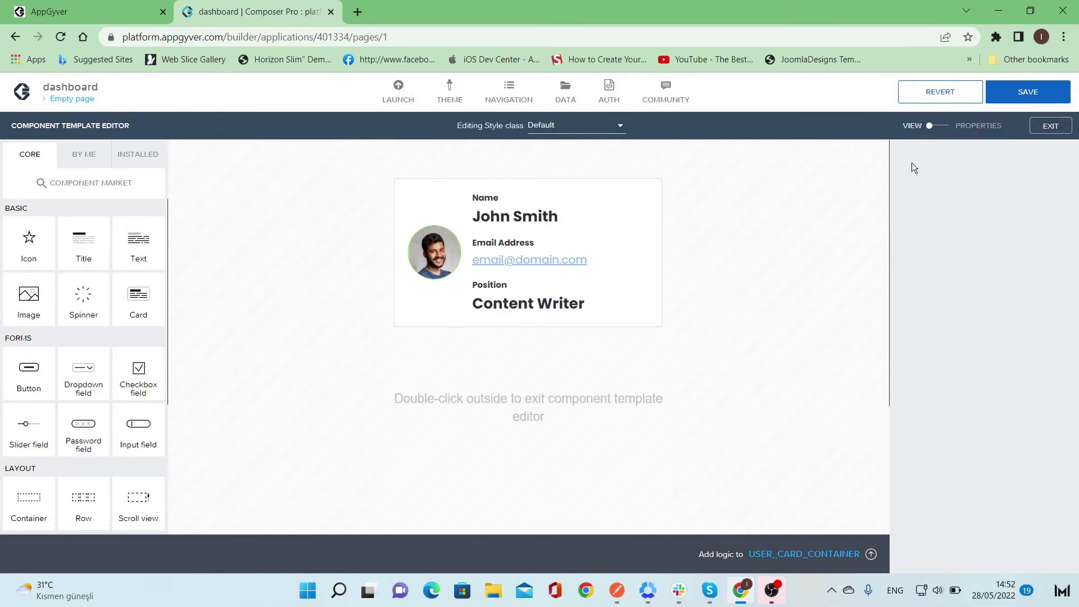
double_click(791, 313)
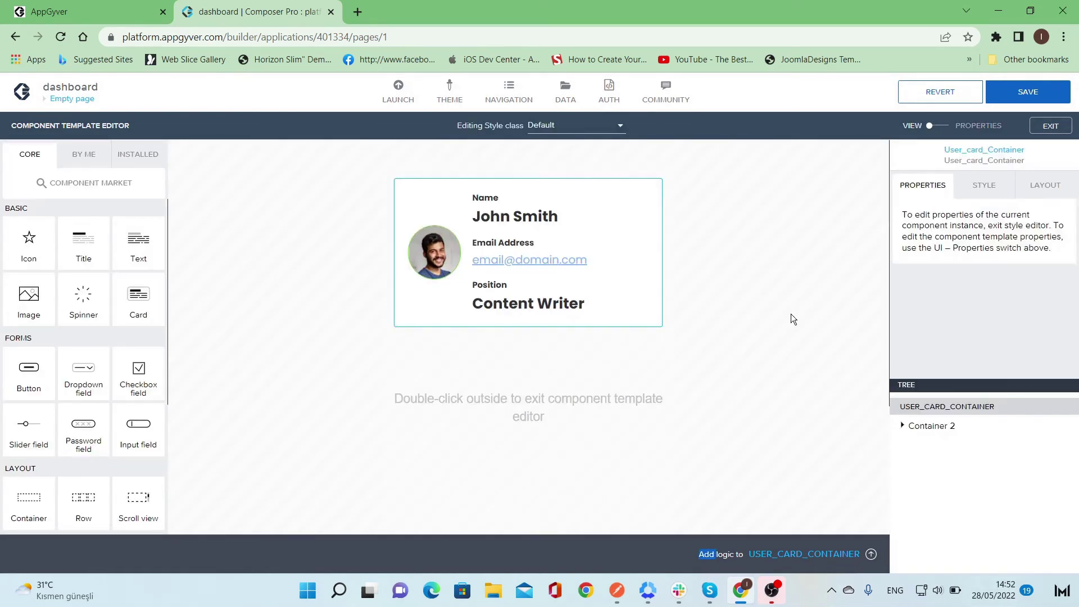
click(619, 395)
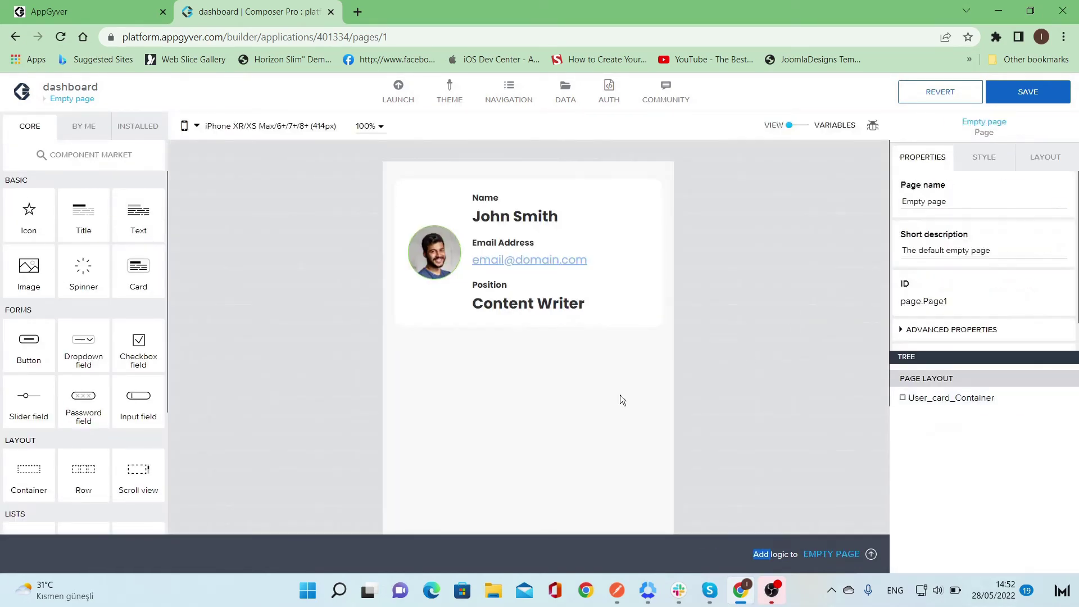
click(624, 282)
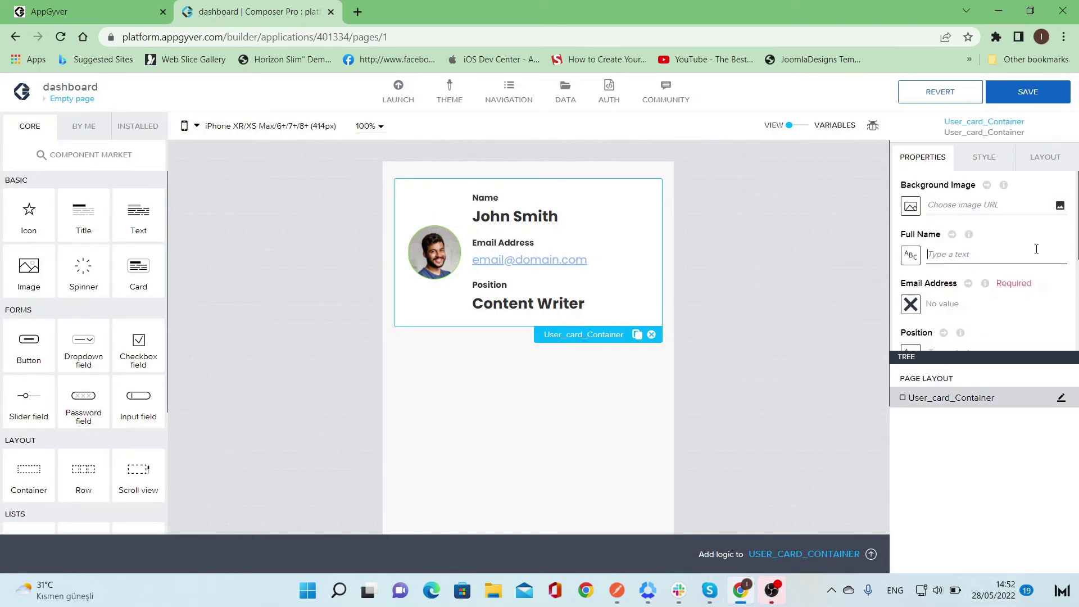
scroll(1034, 248, down, 3)
scroll(987, 244, up, 1)
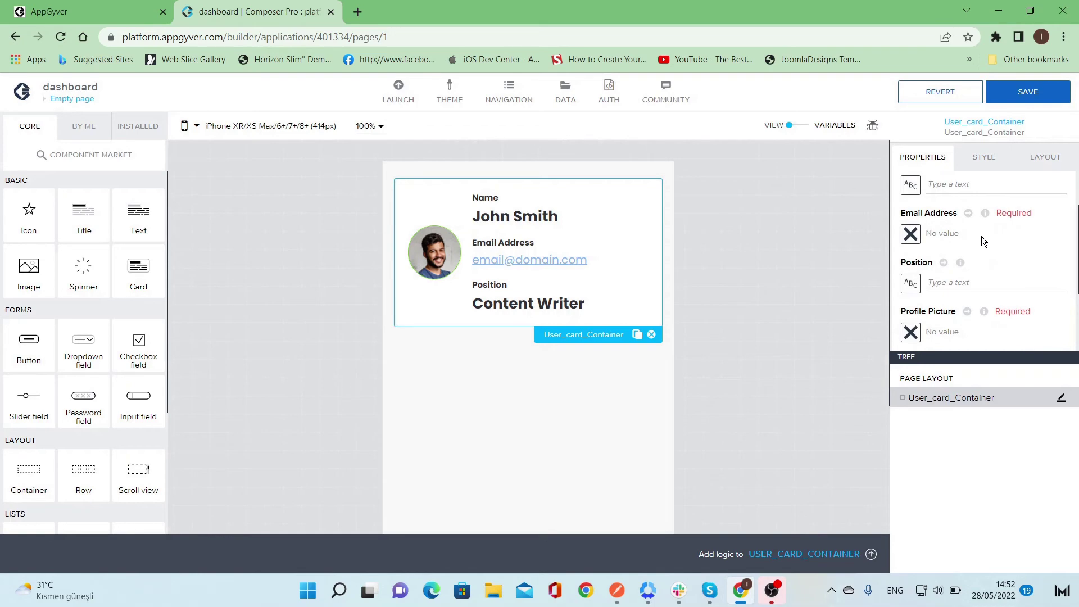
- Set the card's Email Address binding to Static text
click(944, 234)
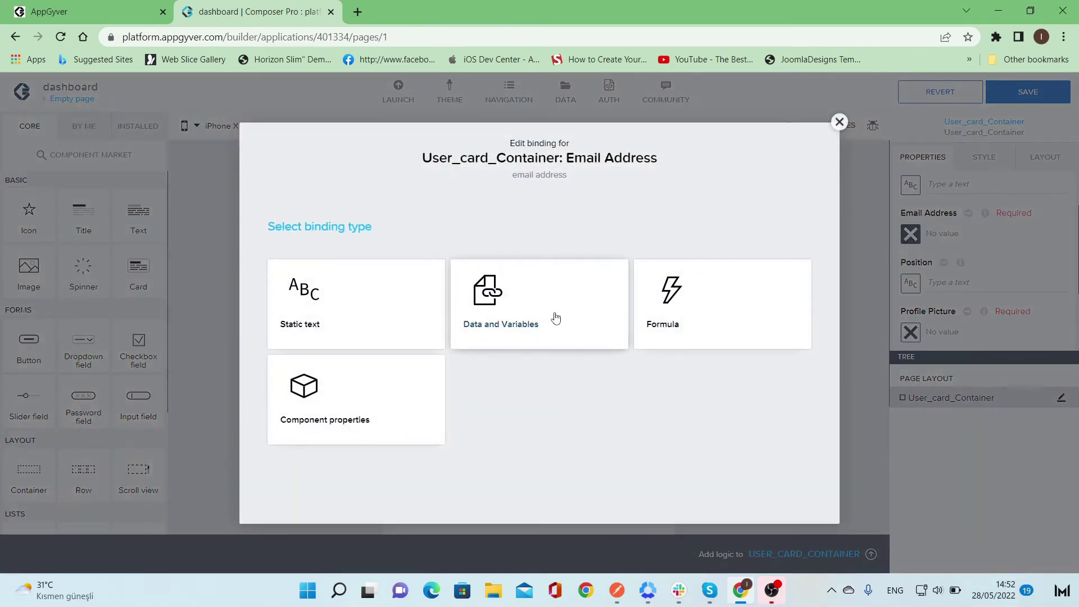
click(339, 310)
click(961, 235)
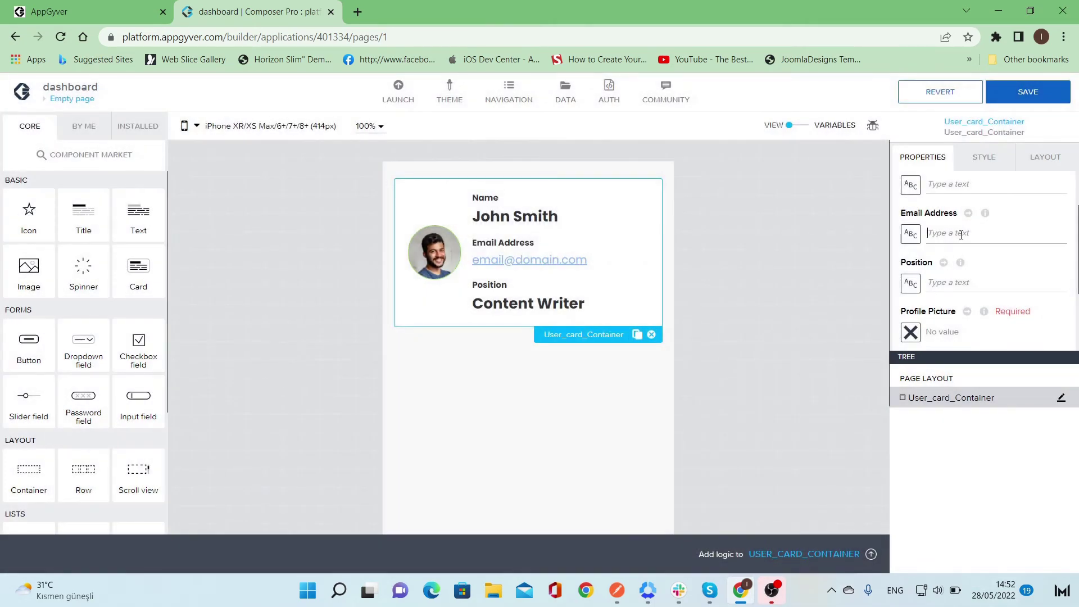
click(968, 280)
scroll(970, 292, down, 1)
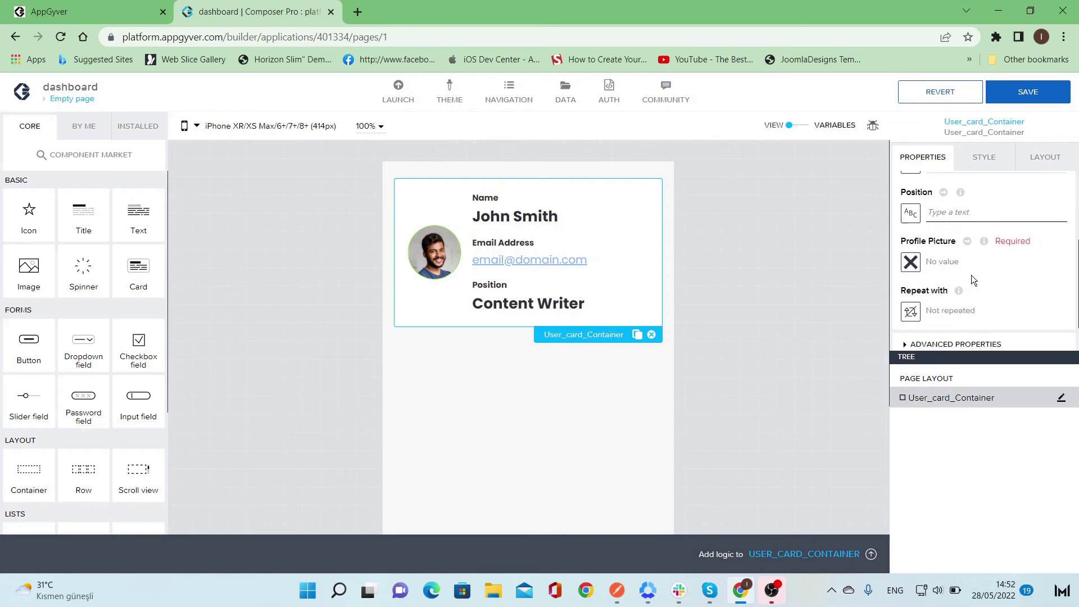
scroll(971, 277, up, 2)
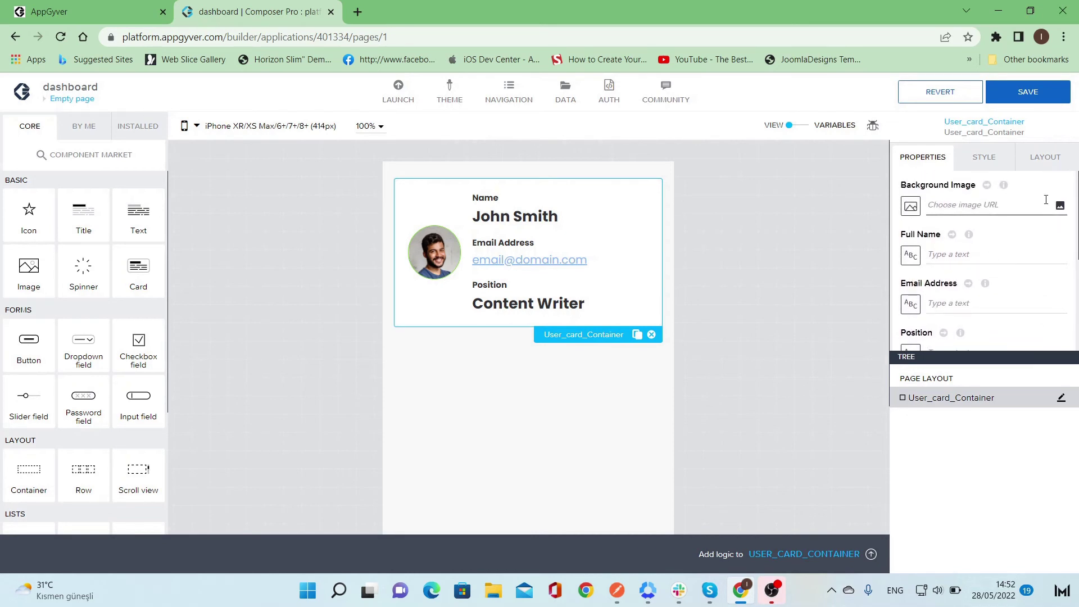
scroll(1017, 241, down, 1)
click(982, 189)
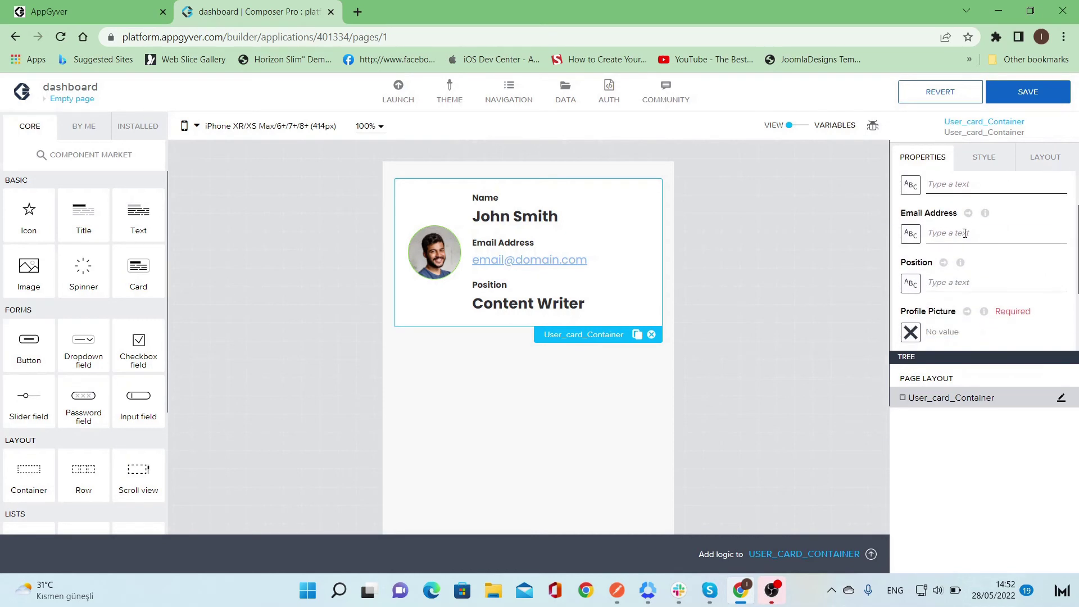
scroll(958, 271, down, 1)
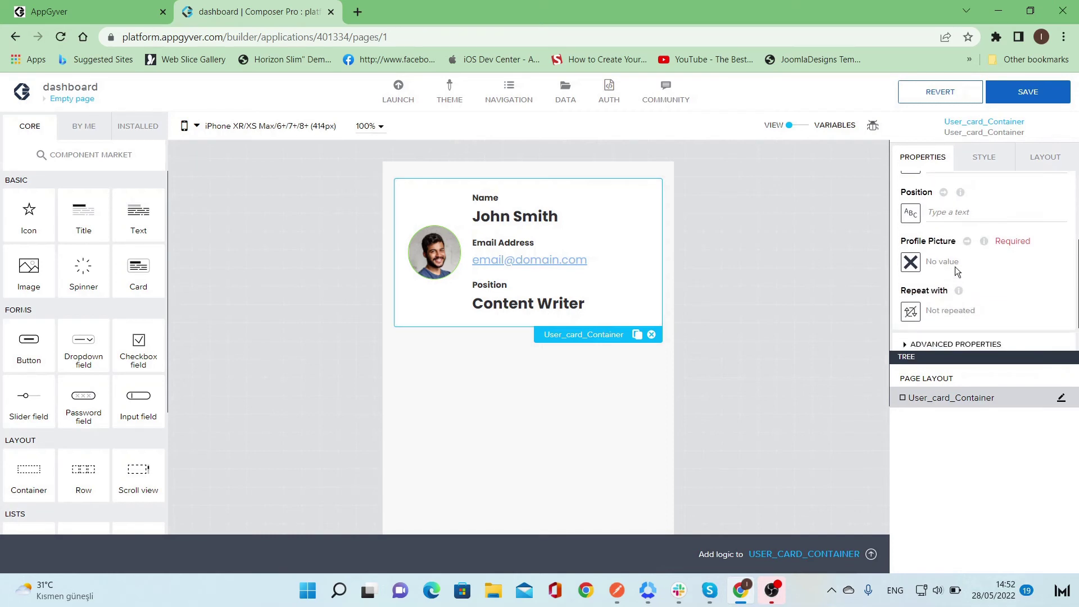
scroll(956, 266, down, 1)
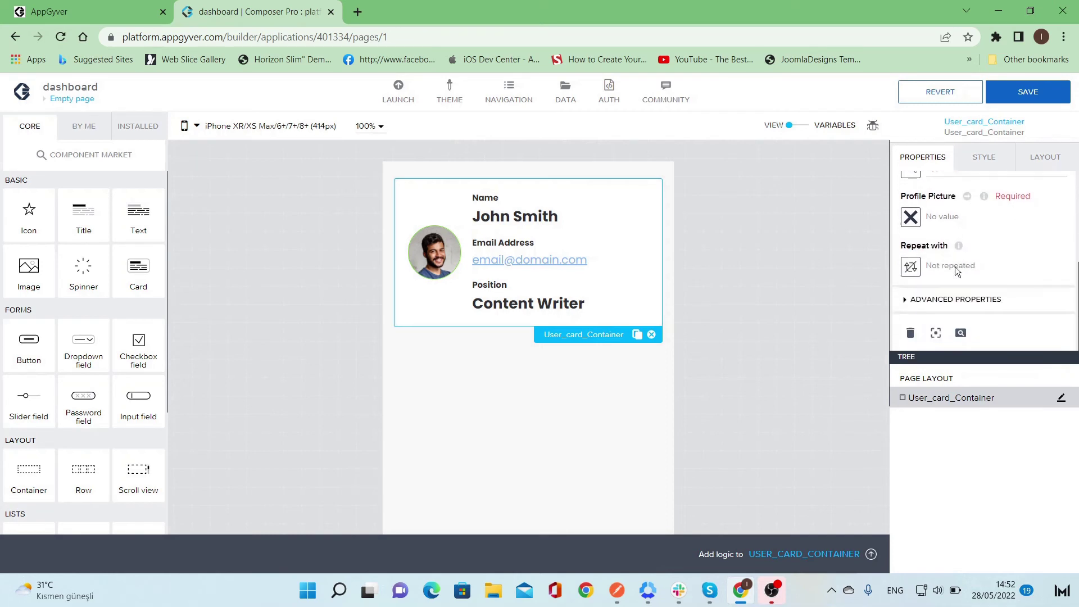
- Save the app, then reselect the card and bring up its Repeat with binding
click(829, 360)
click(1024, 95)
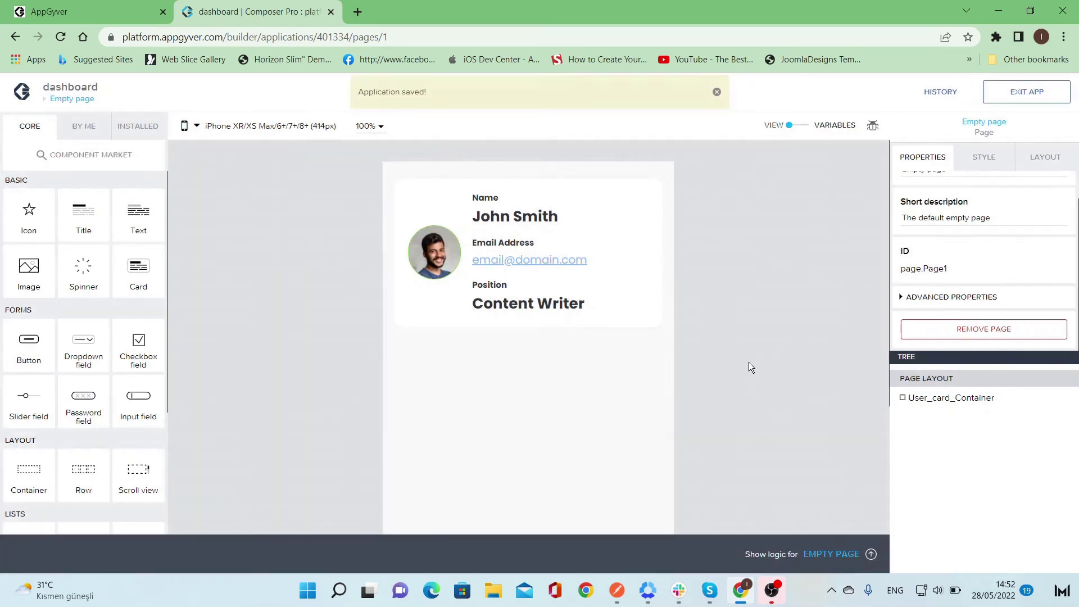
click(644, 307)
scroll(976, 256, down, 3)
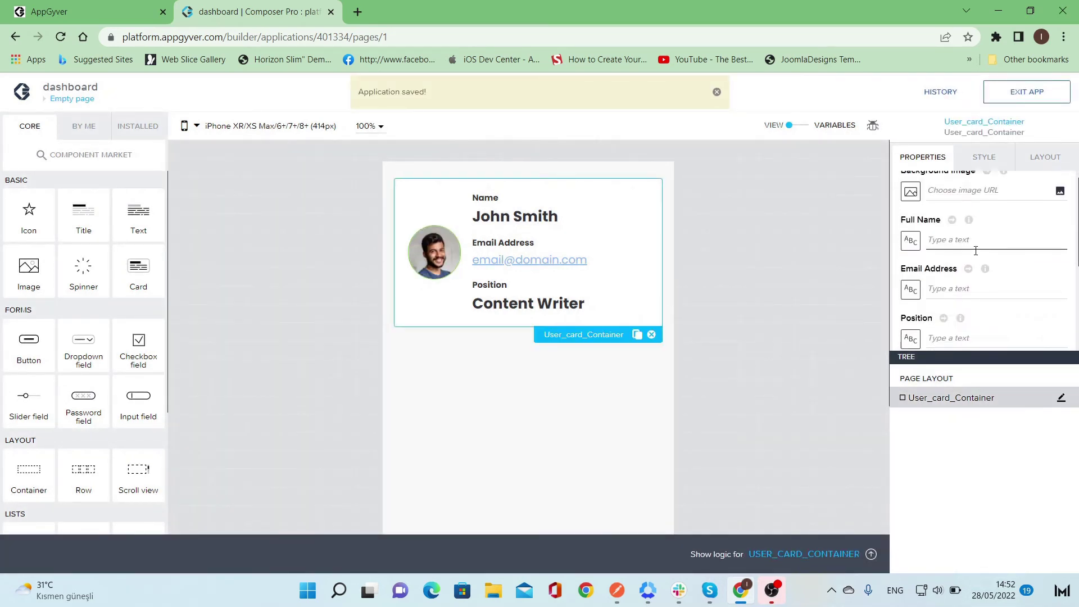
click(911, 268)
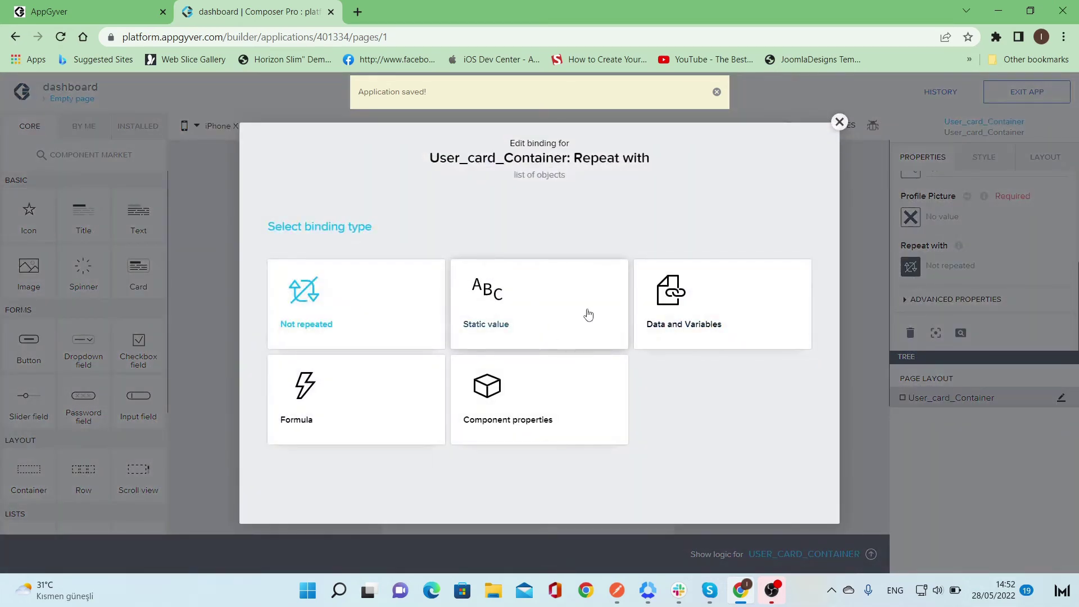
- Bind the card's Repeat with to the Users page variable under Data and Variables
click(666, 314)
click(562, 340)
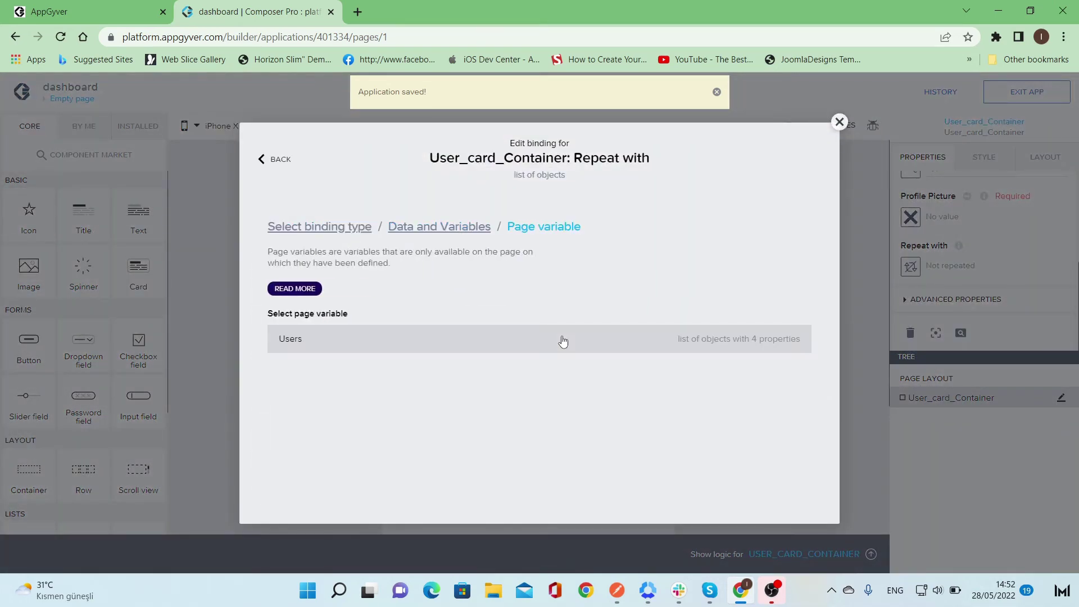
click(563, 340)
click(802, 395)
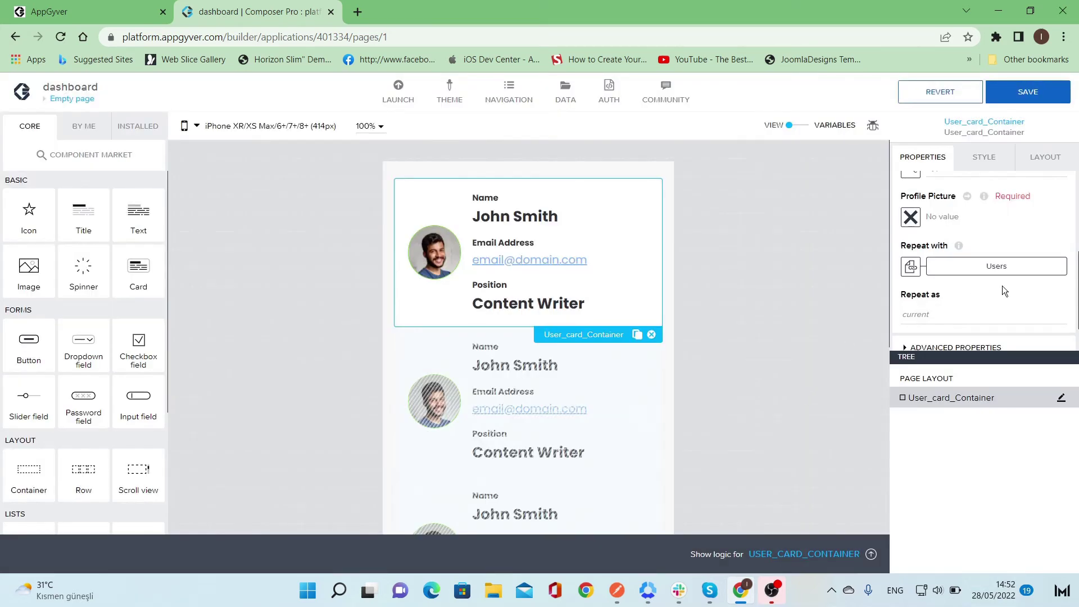
scroll(1005, 291, up, 3)
- Bind Full Name to the repeated item's current.name
click(910, 254)
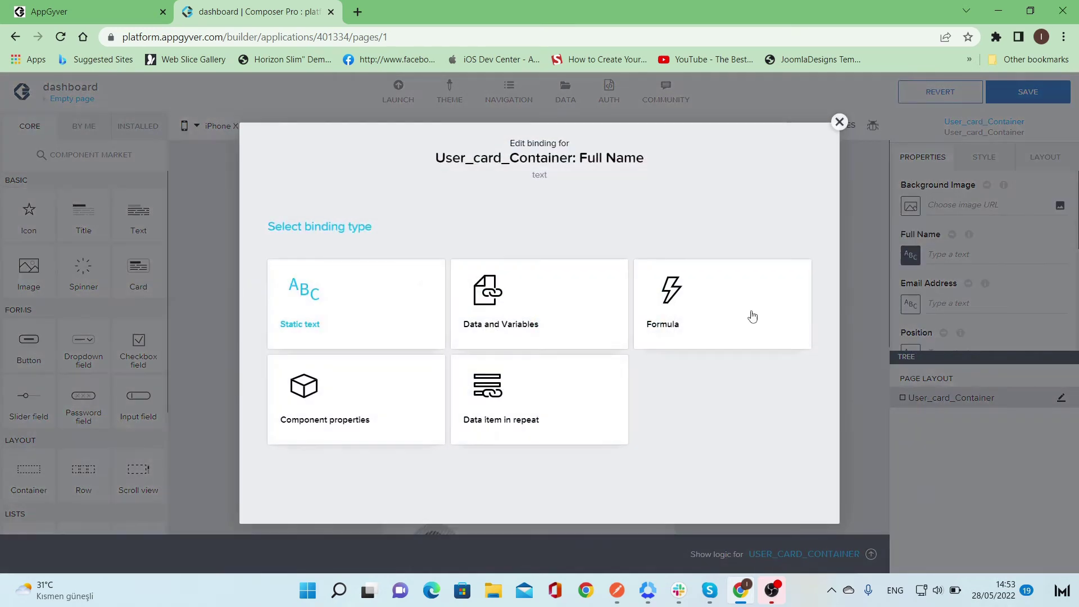
click(567, 399)
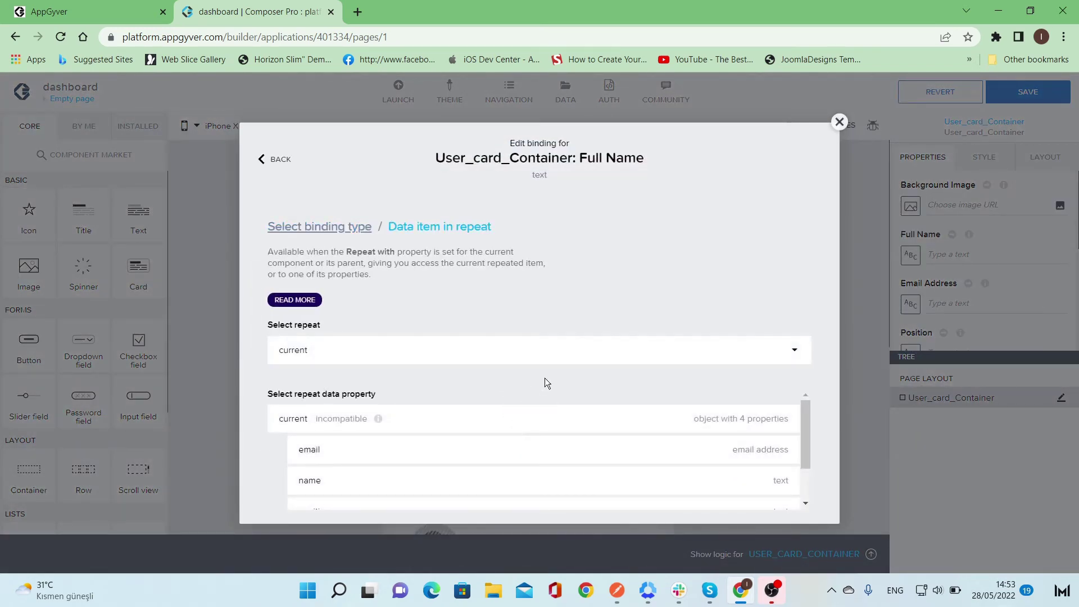
scroll(513, 444, down, 1)
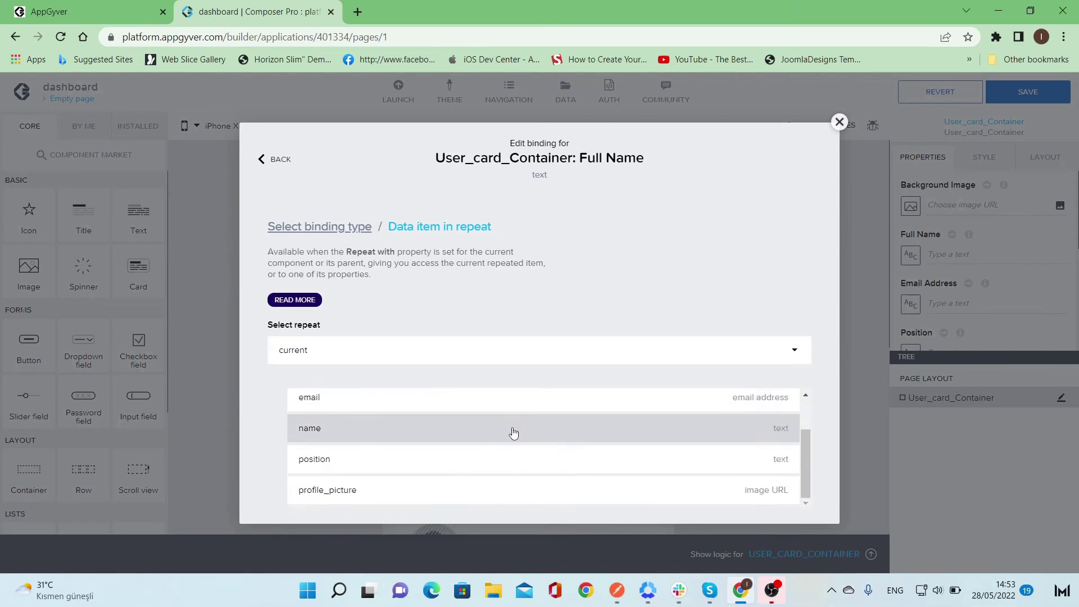
click(680, 426)
scroll(767, 426, down, 1)
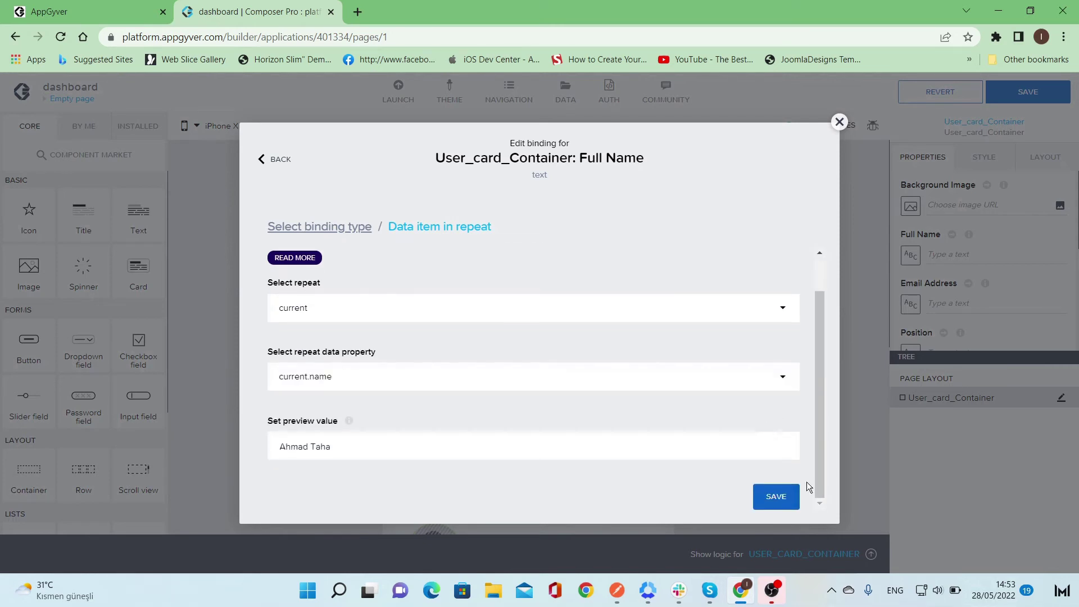
click(768, 499)
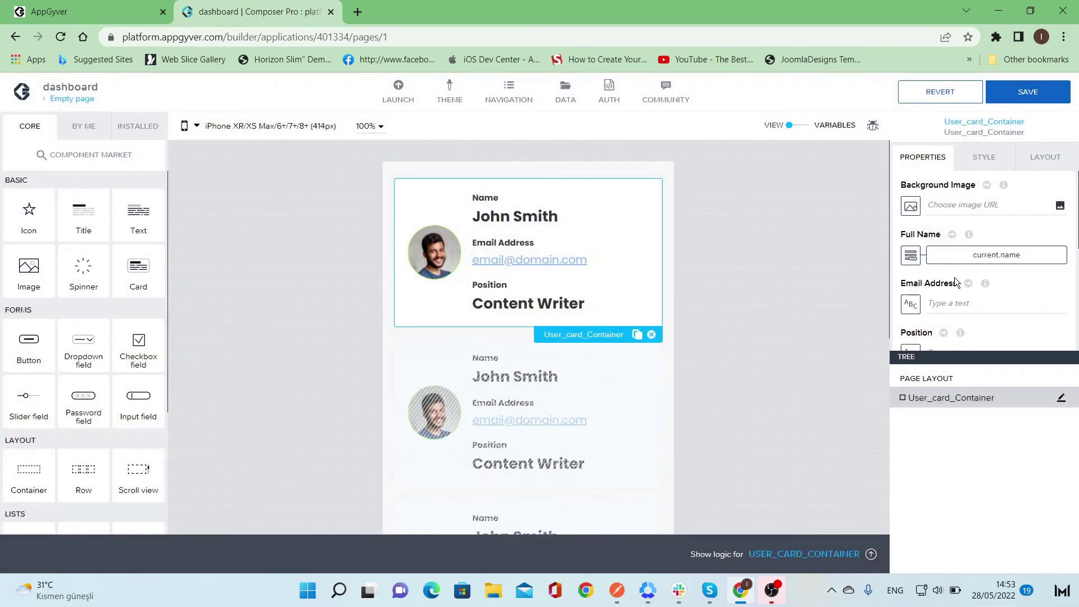
- Bind Email Address to the repeated item's current.email
click(911, 304)
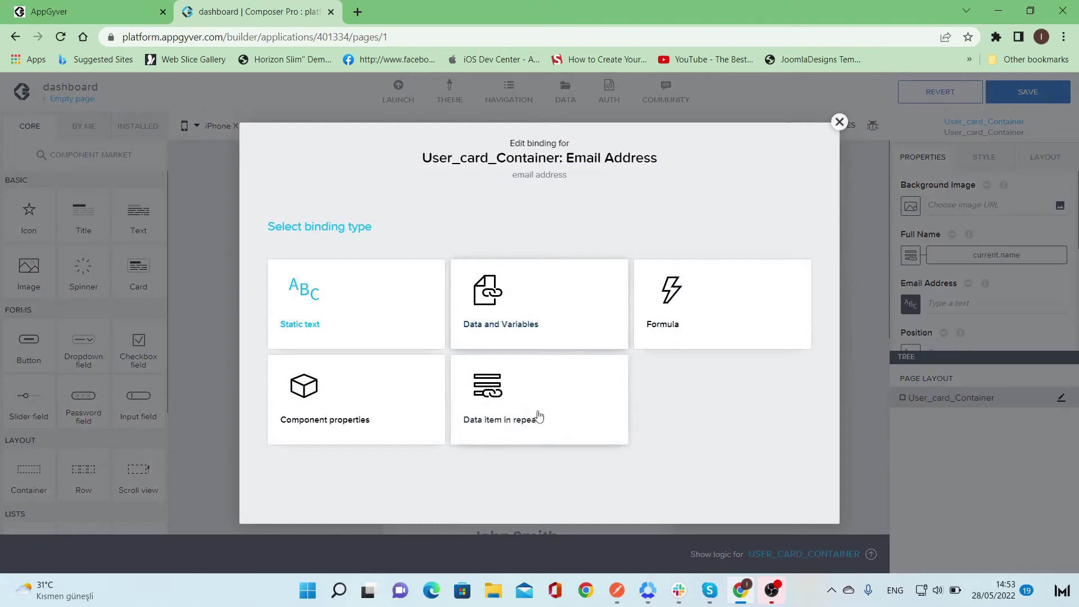
click(535, 419)
click(528, 363)
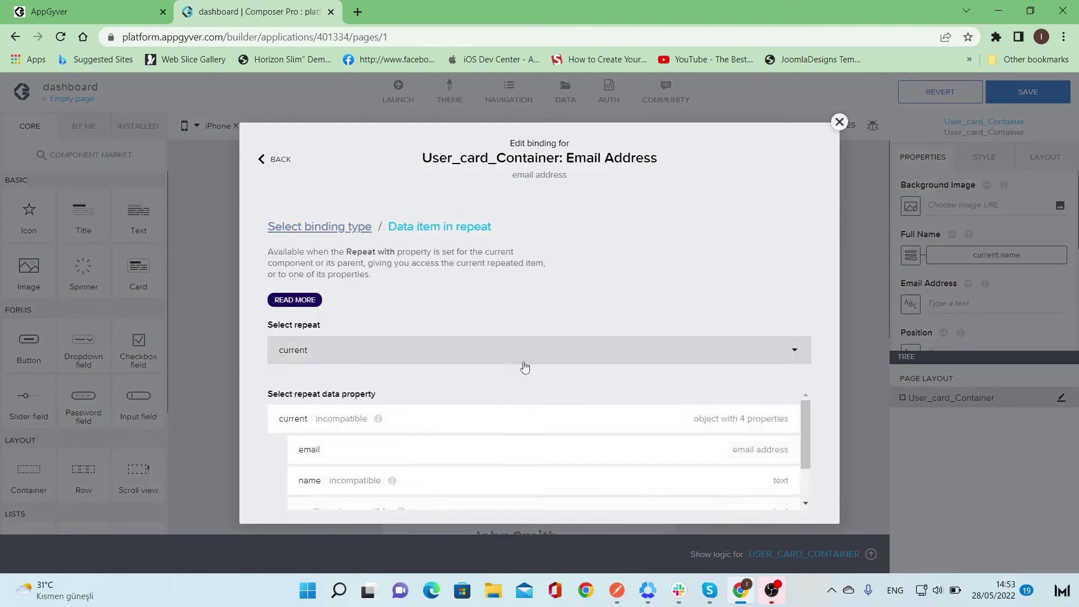
click(482, 446)
scroll(725, 455, down, 1)
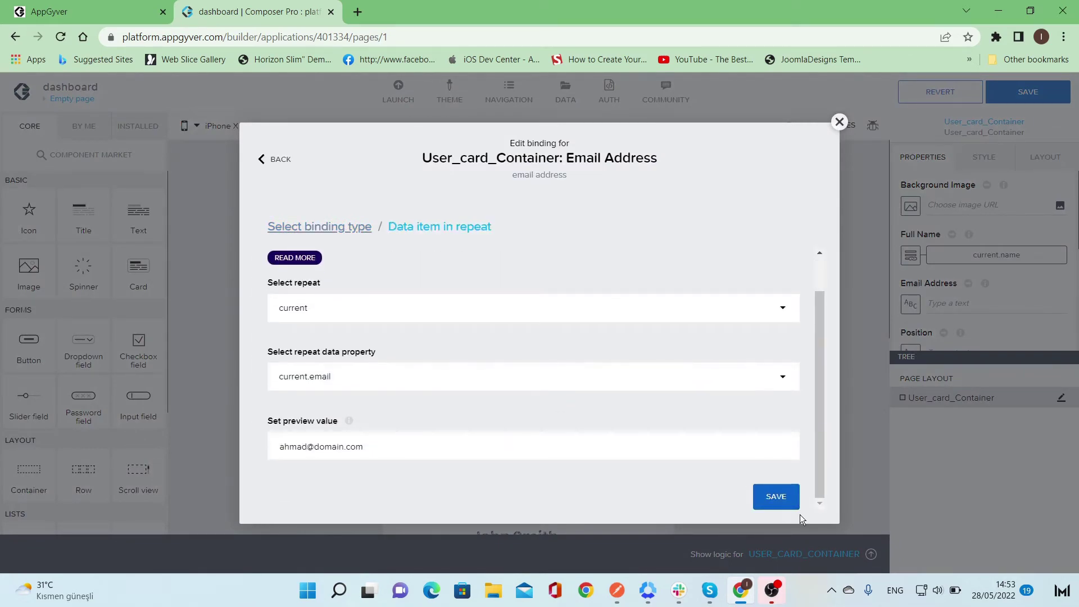
click(778, 497)
scroll(995, 246, down, 1)
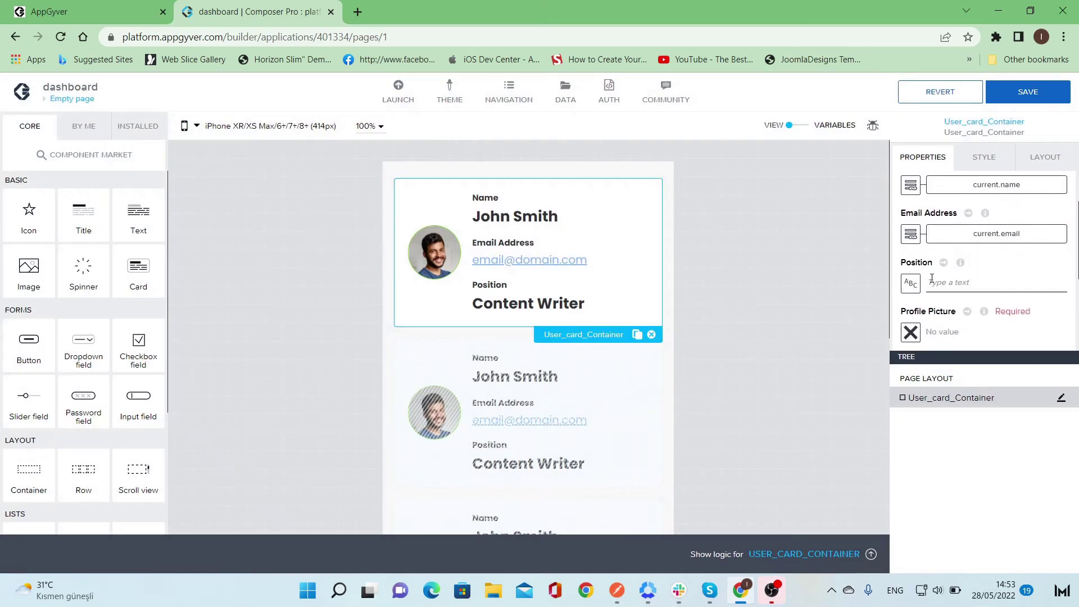
- Bind Position to the repeated item's current.email
click(910, 283)
click(551, 402)
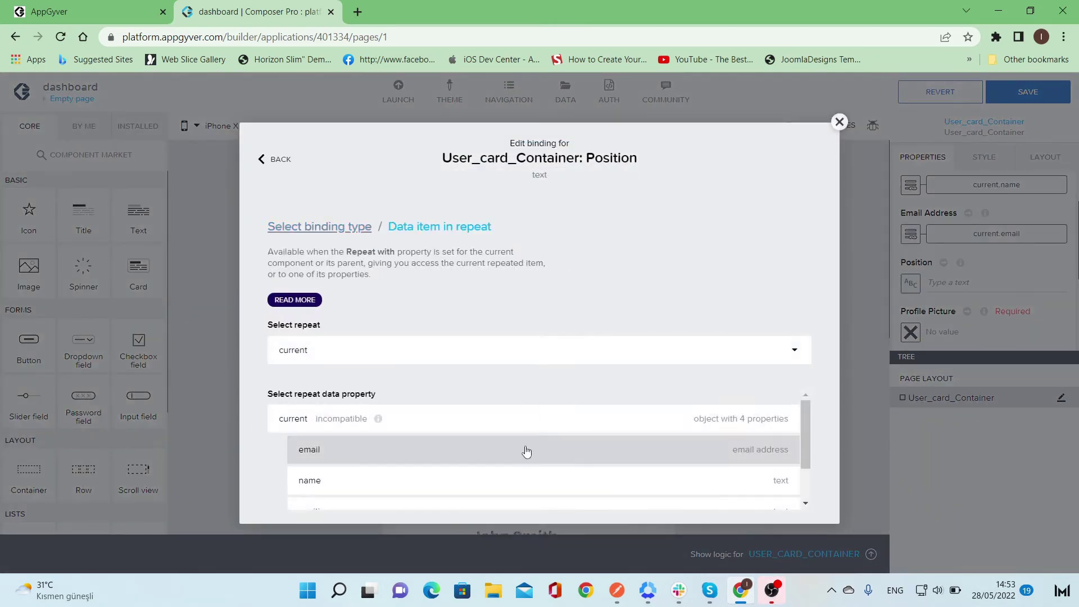
scroll(526, 451, down, 1)
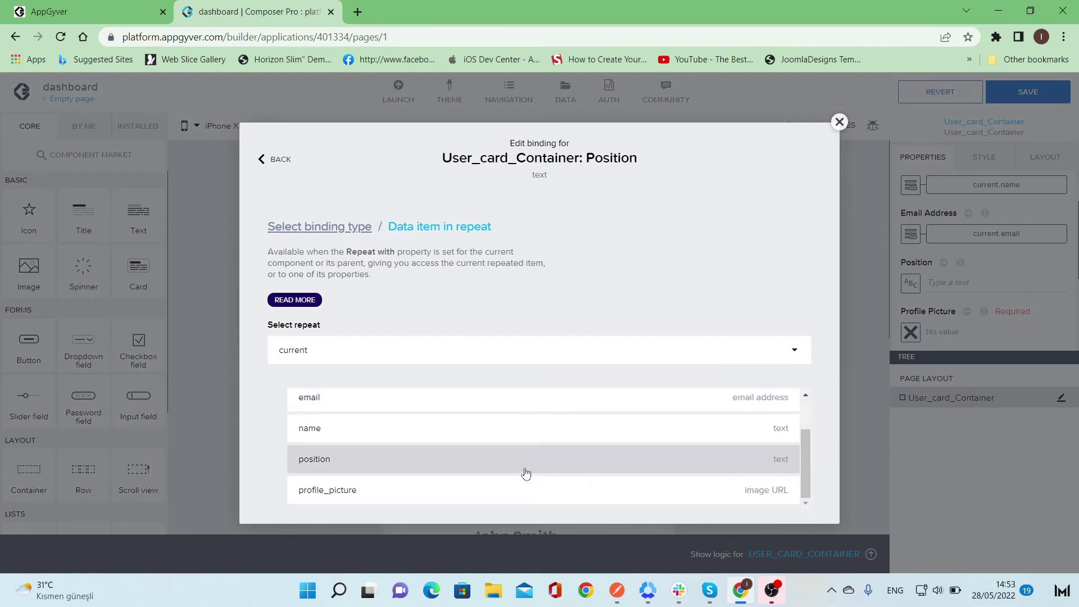
scroll(556, 462, up, 1)
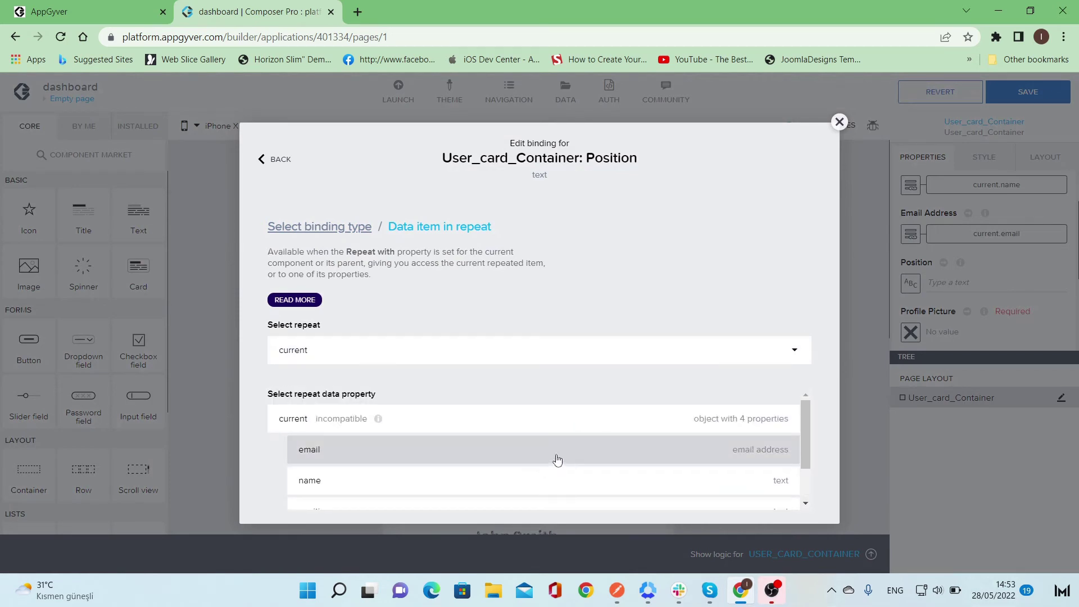
click(557, 460)
scroll(788, 447, down, 1)
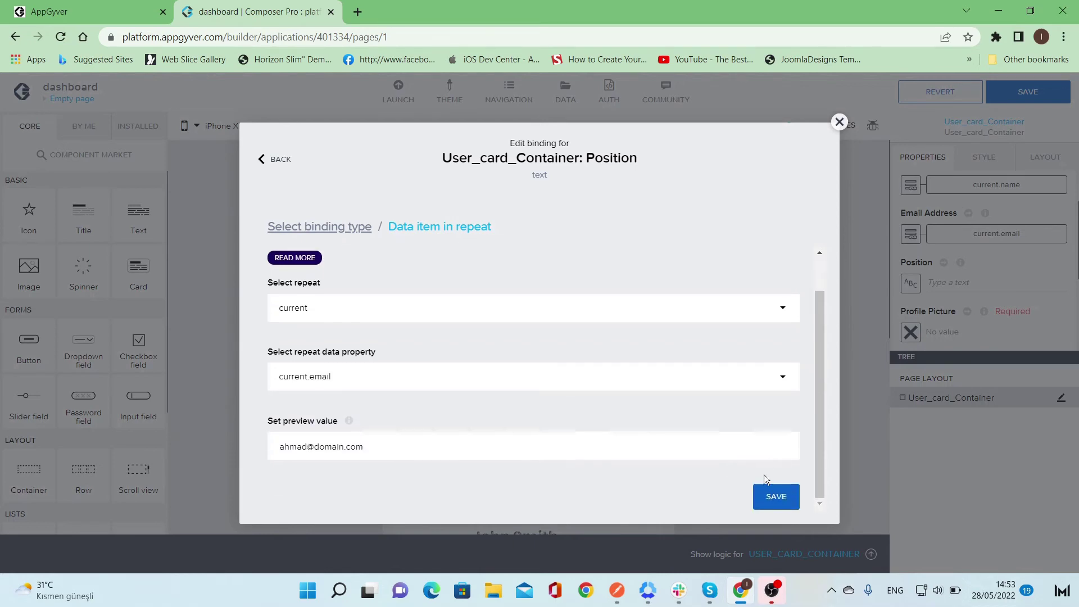
click(778, 507)
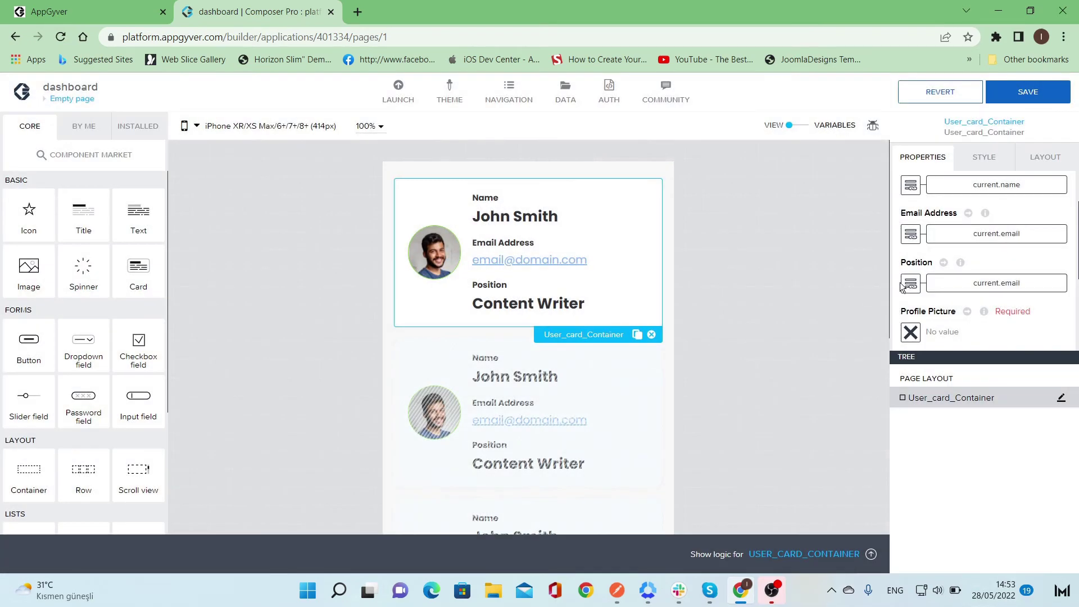
scroll(888, 284, down, 1)
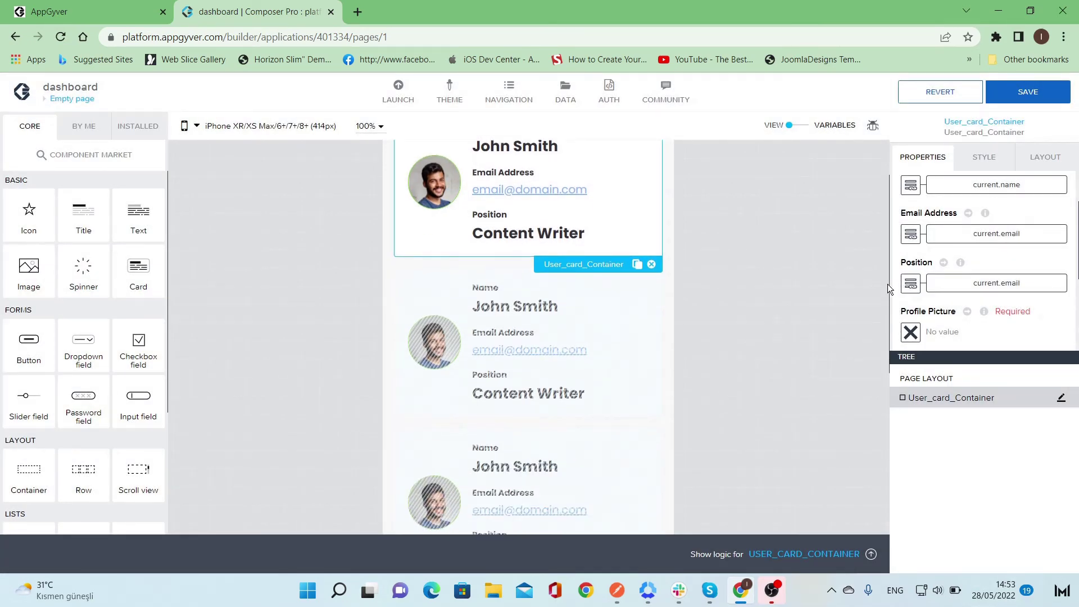
- Bind Profile Picture to the repeated item's current.profile_picture
click(910, 333)
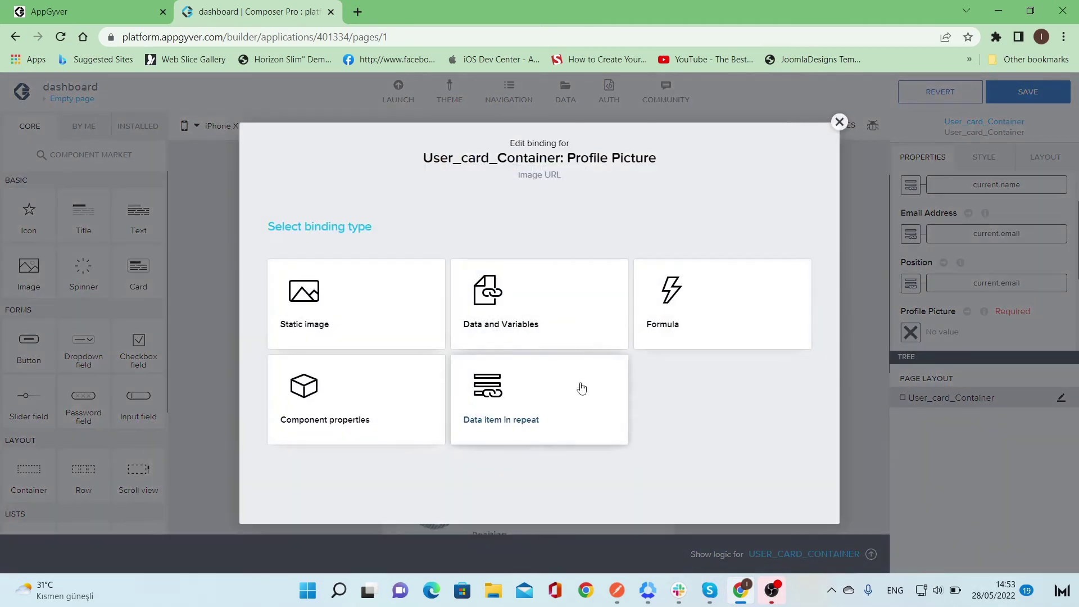
click(582, 383)
scroll(549, 410, down, 2)
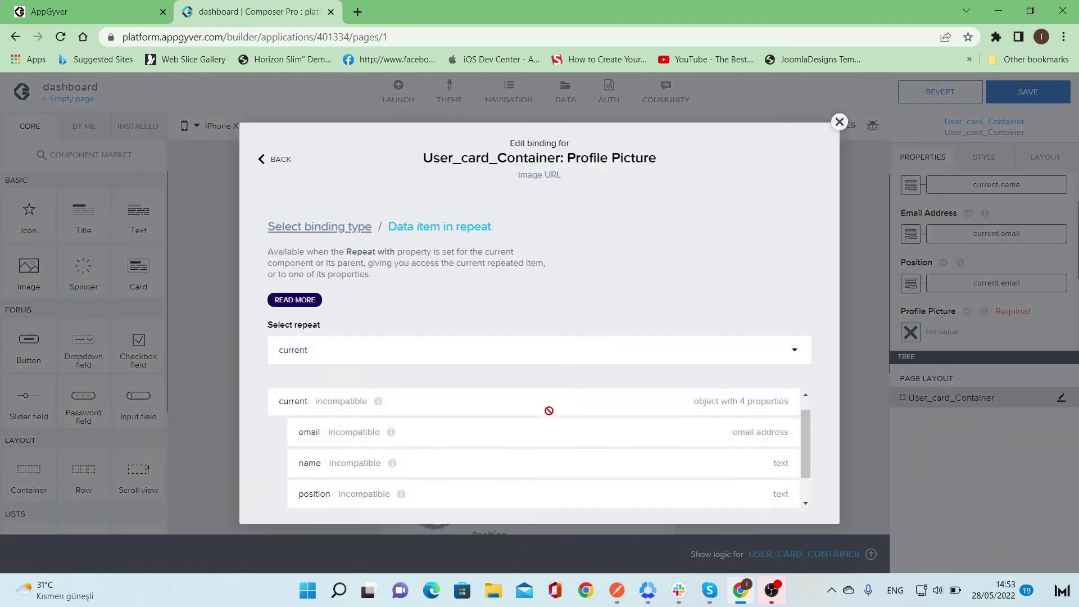
click(529, 489)
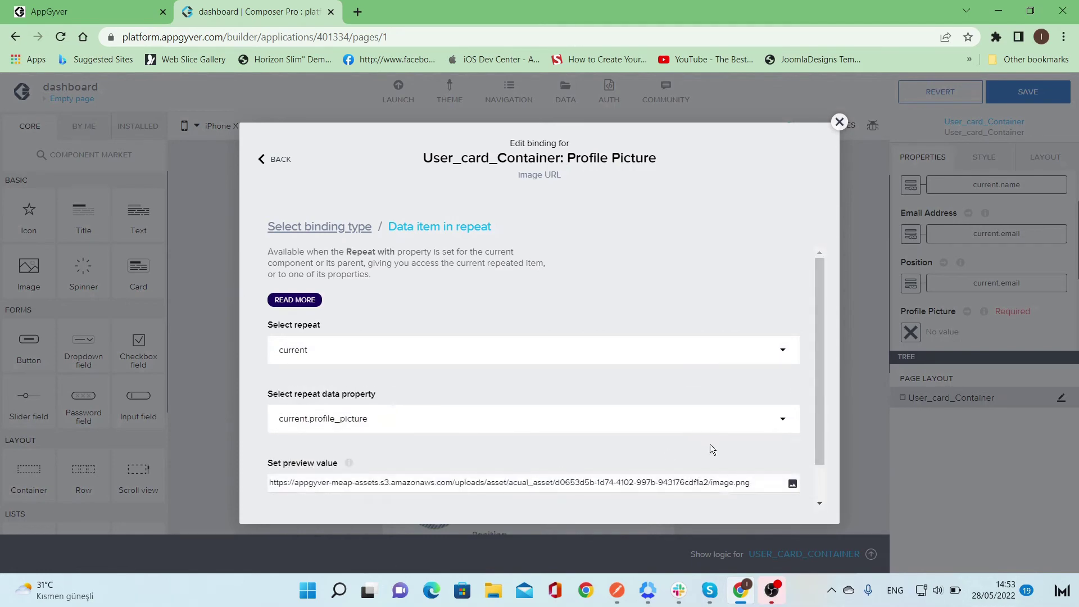
scroll(709, 438, down, 1)
click(793, 498)
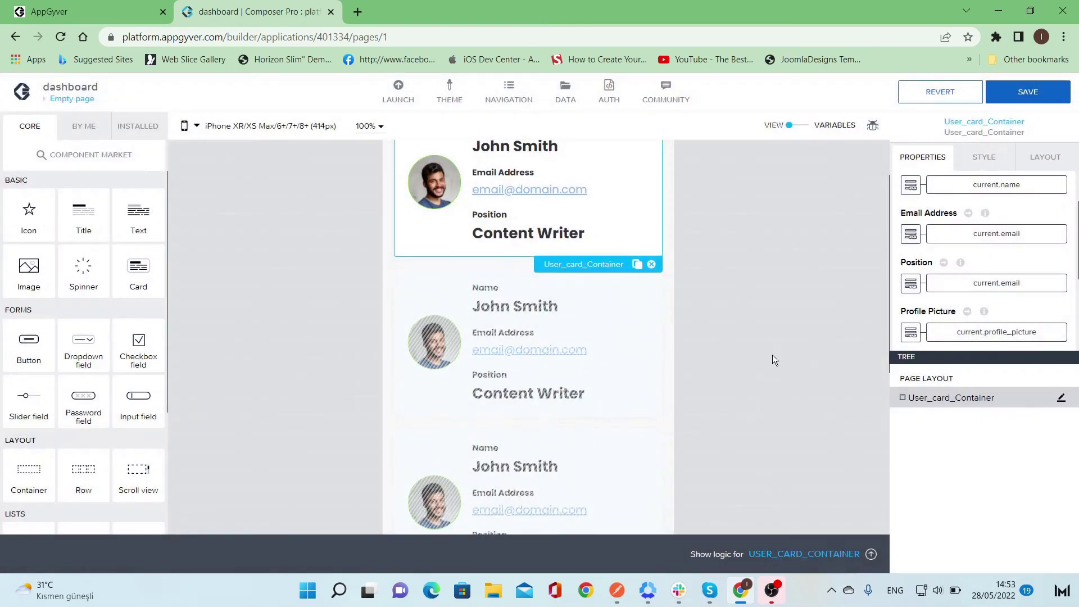
click(776, 352)
- Save the app and open the card's template with the name title selected, in PROPERTIES view
click(1012, 94)
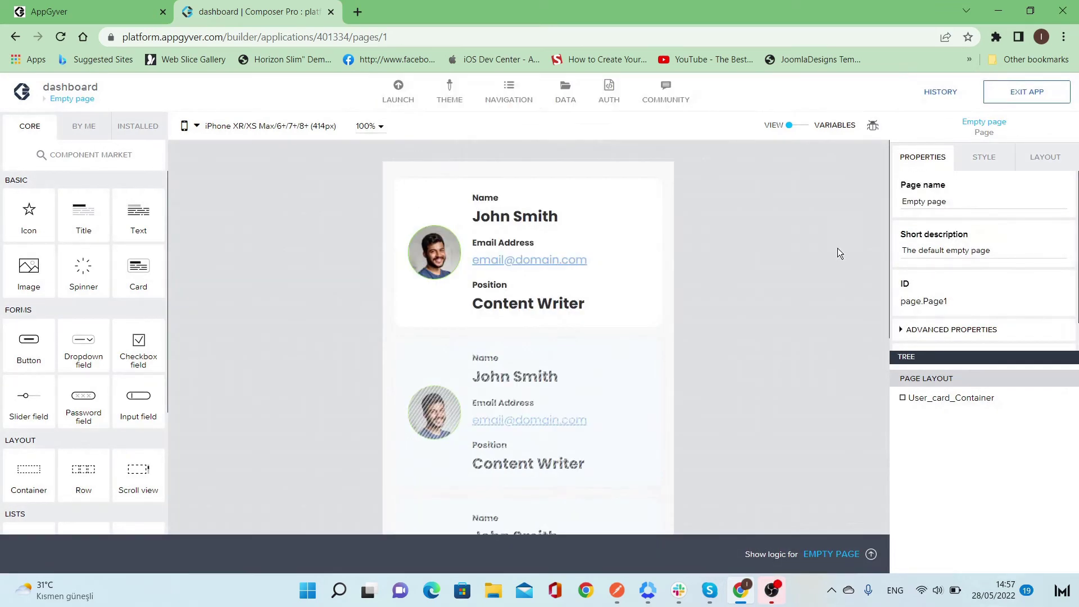
click(617, 214)
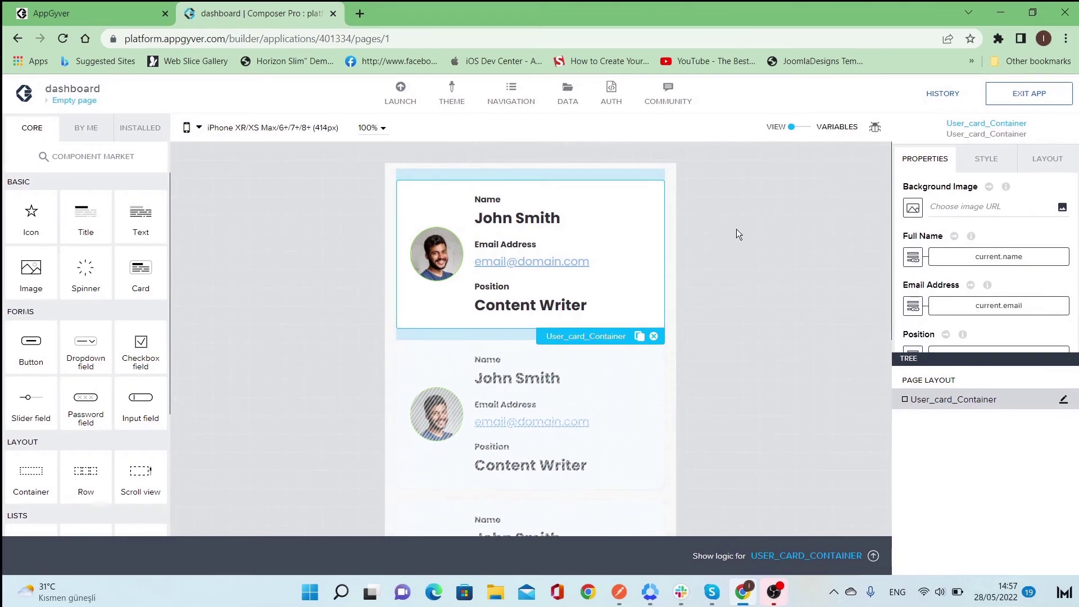
scroll(992, 296, down, 1)
scroll(993, 297, down, 3)
click(938, 335)
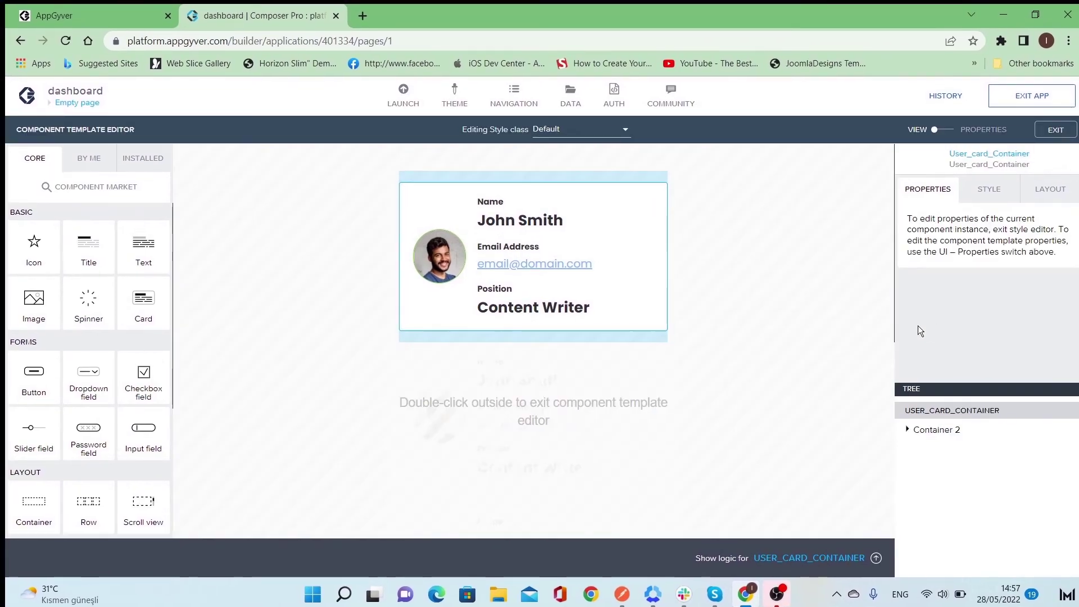
click(573, 221)
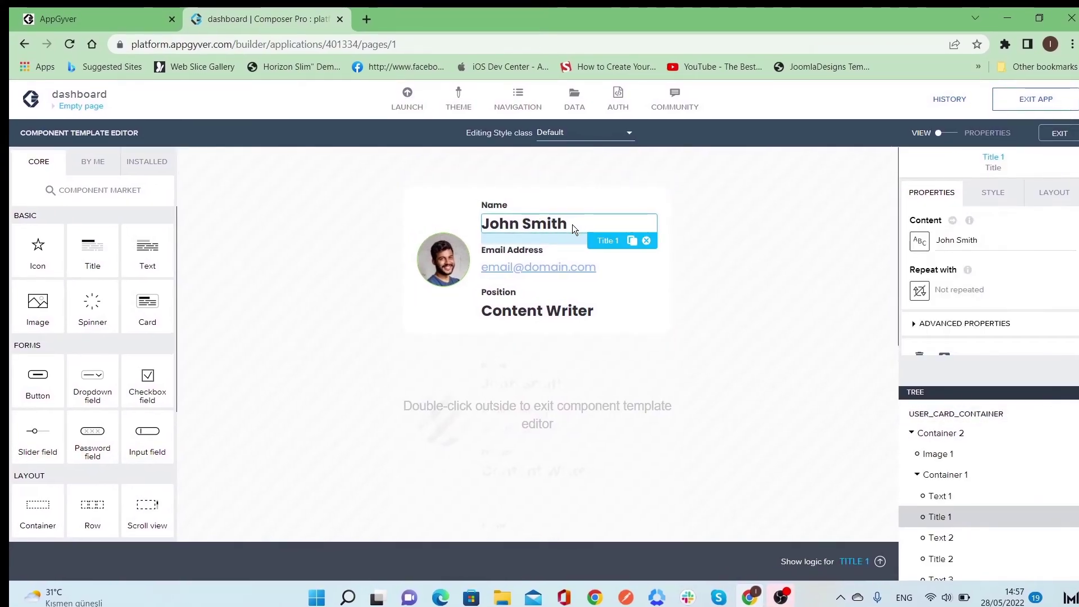
scroll(992, 343, down, 1)
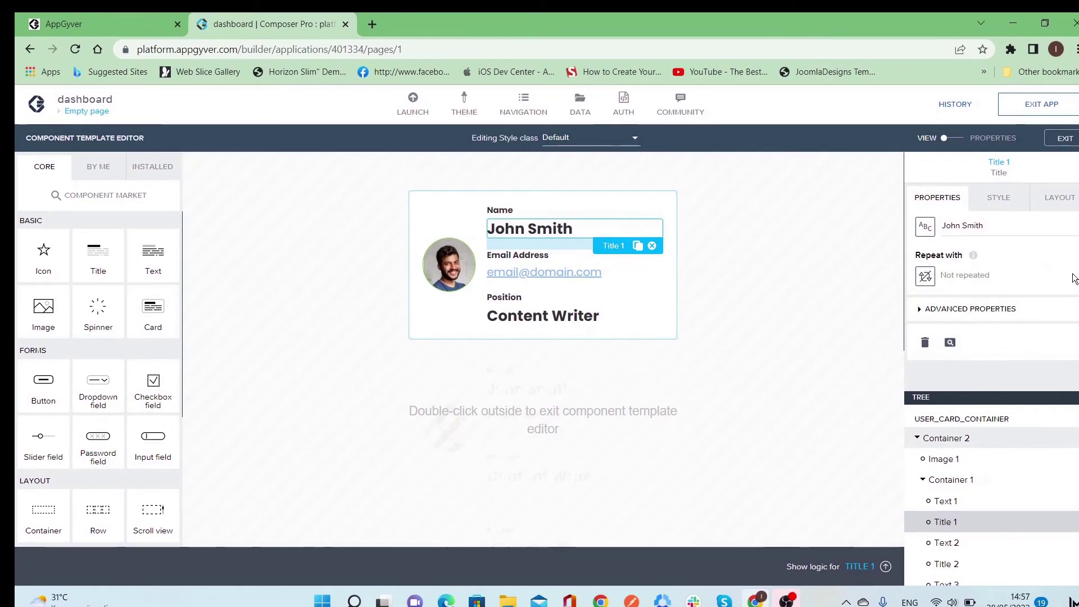
scroll(992, 278, up, 1)
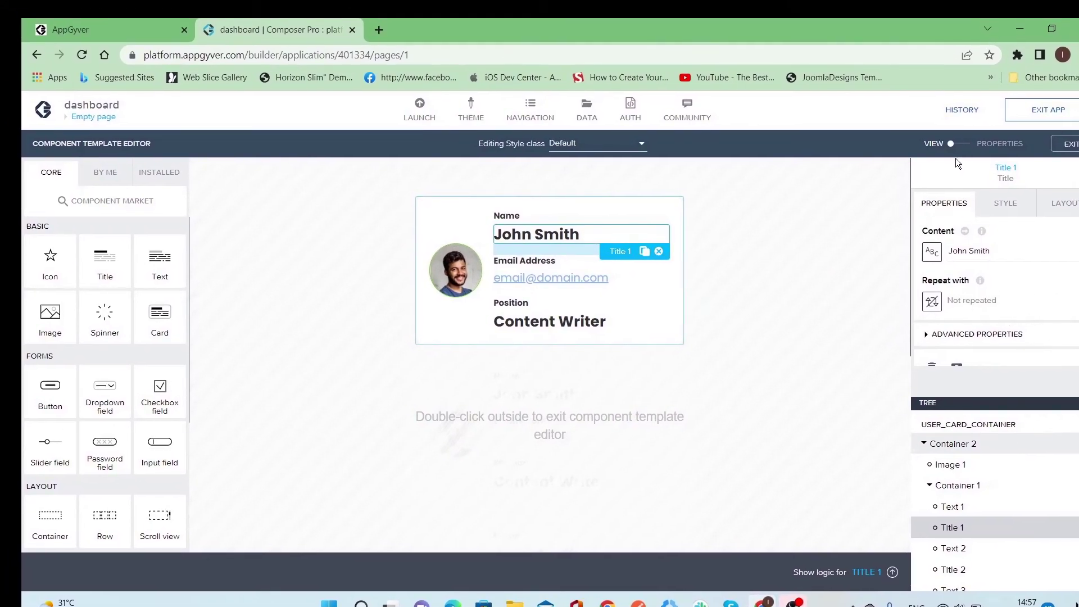
click(963, 146)
- Bind the Full Name property to the inner component property Title 1: Content
click(124, 228)
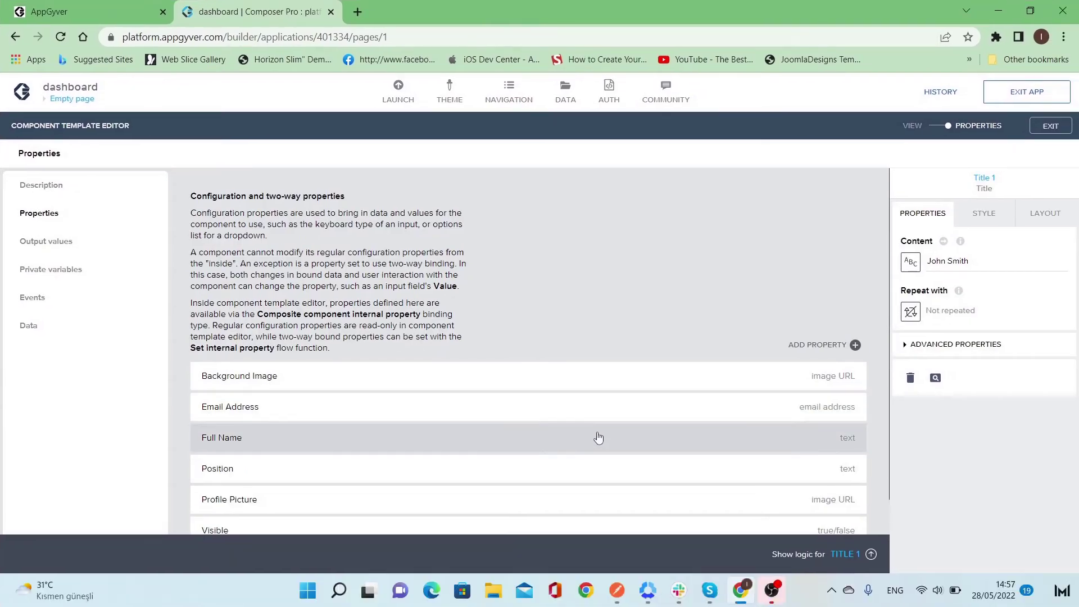
click(564, 460)
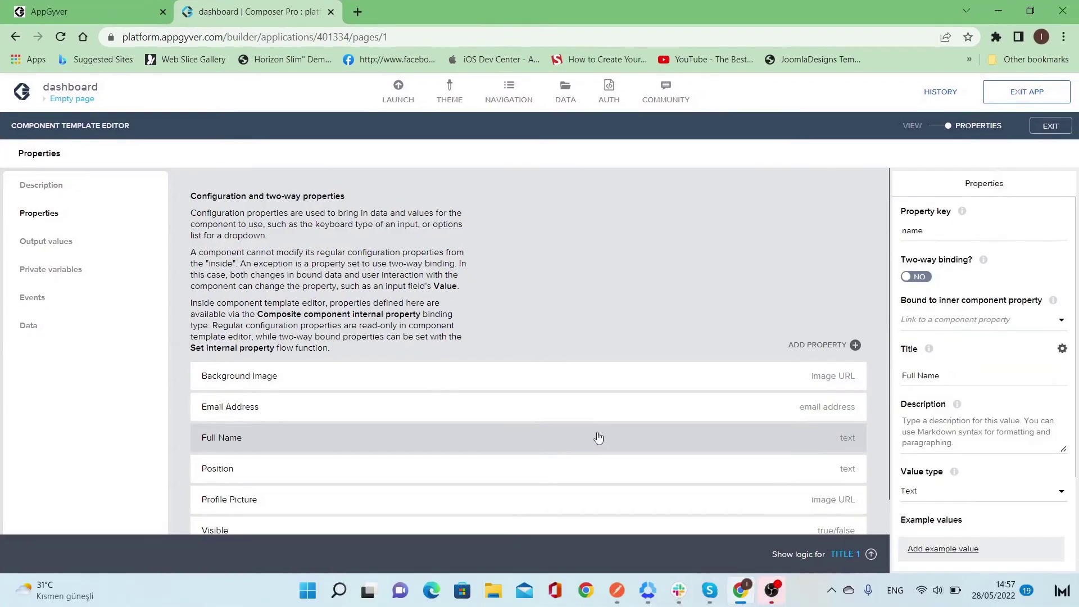
click(1062, 320)
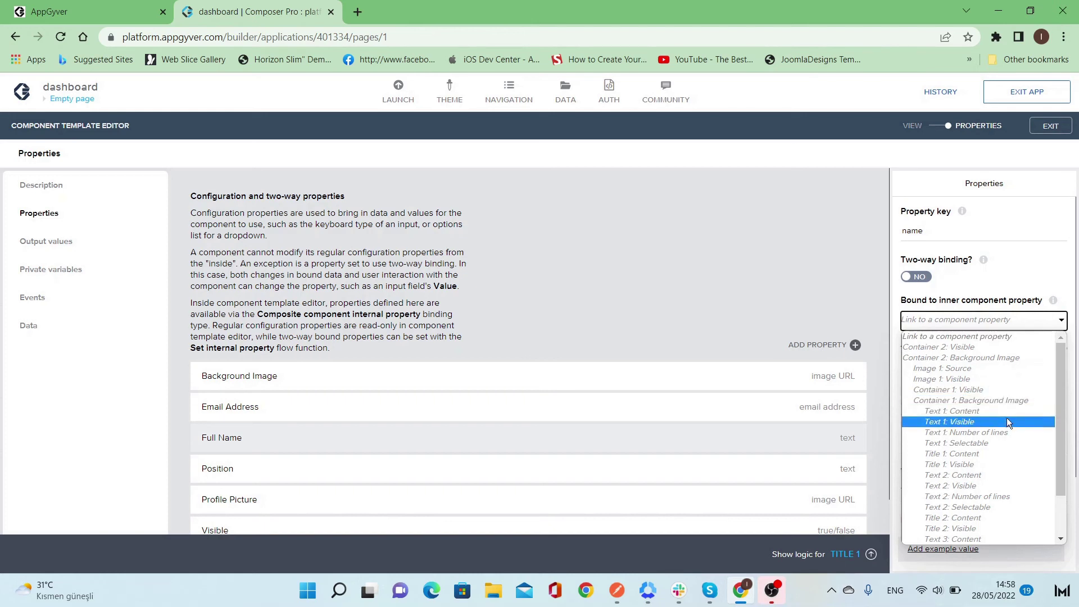
click(997, 453)
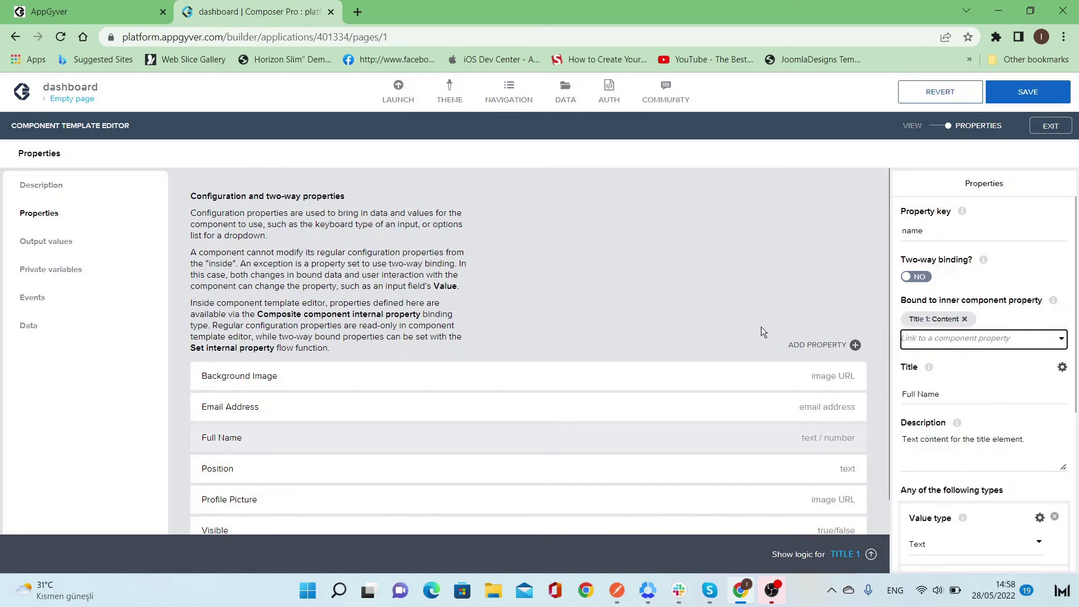
- Check Email Address's inner-property options without binding, then return to VIEW
scroll(762, 337, down, 1)
click(771, 370)
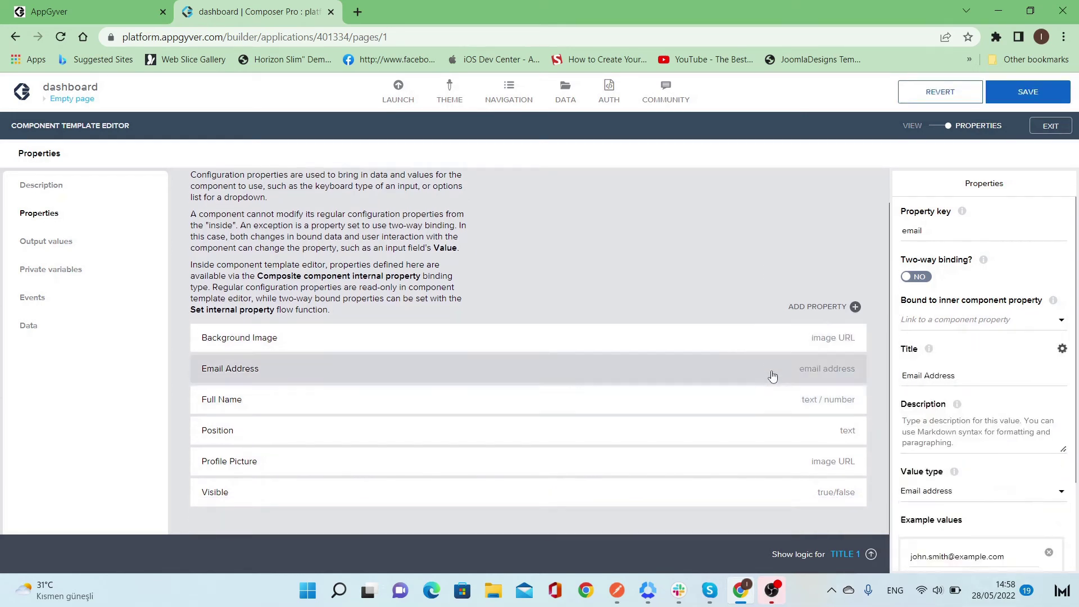
click(1012, 330)
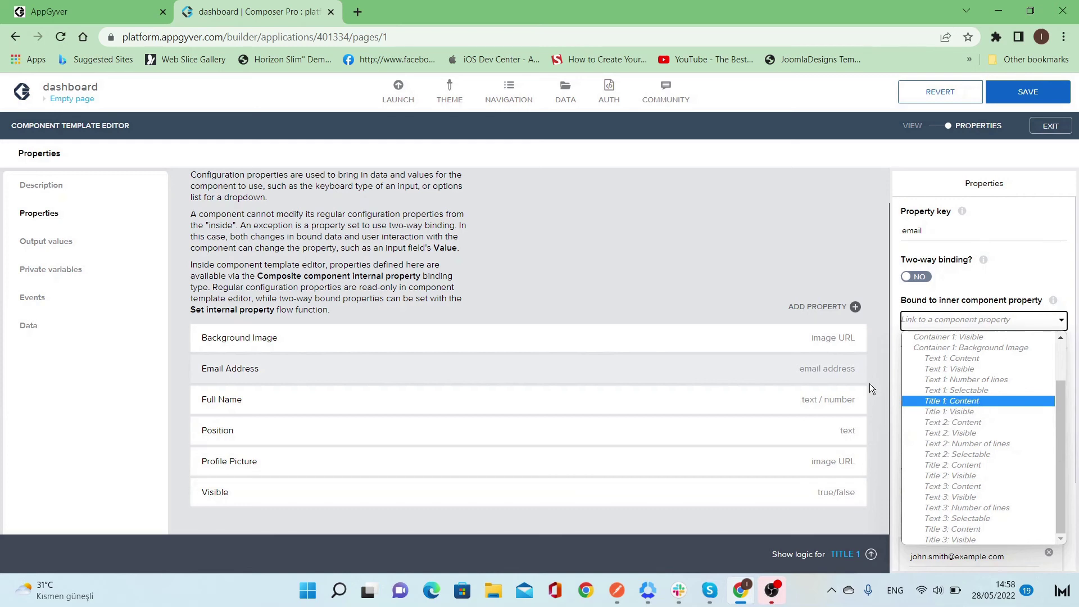
click(751, 231)
click(935, 129)
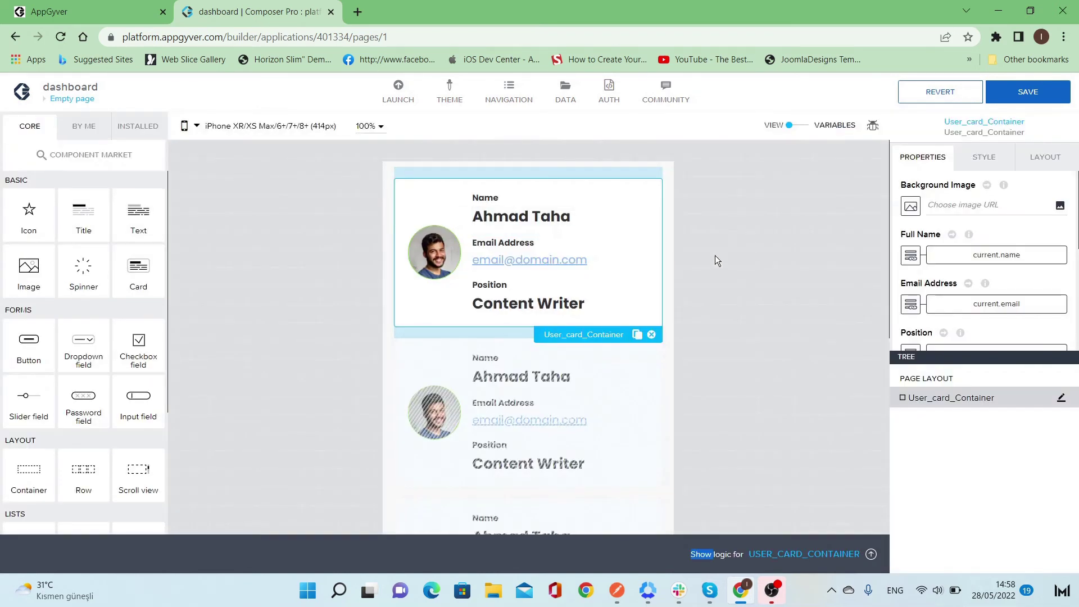
- Reopen the card template and select the name title's Title 1 display name under Advanced Properties
click(715, 256)
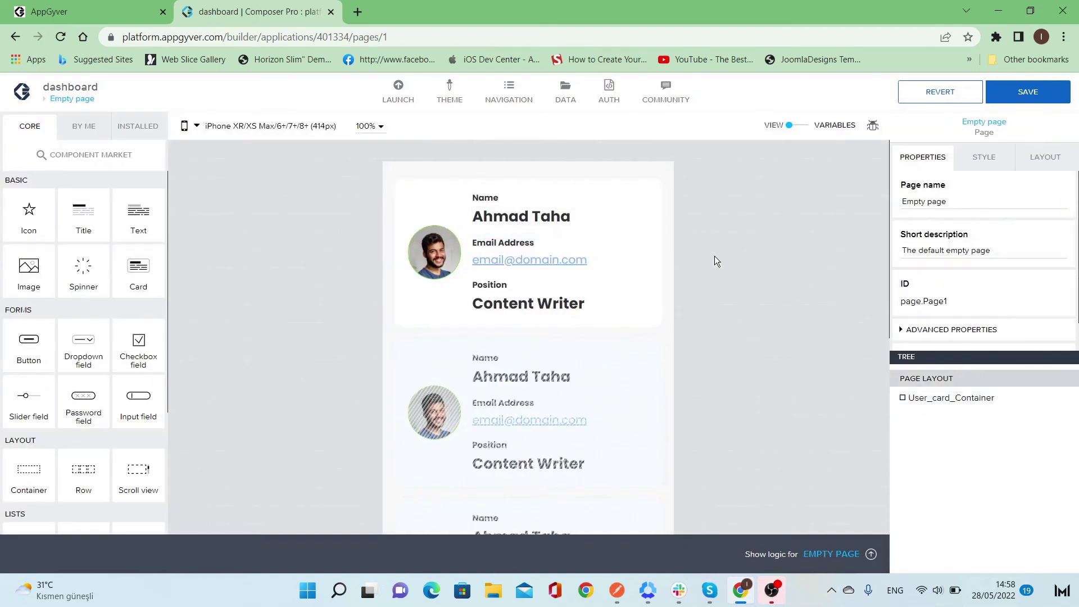
click(629, 240)
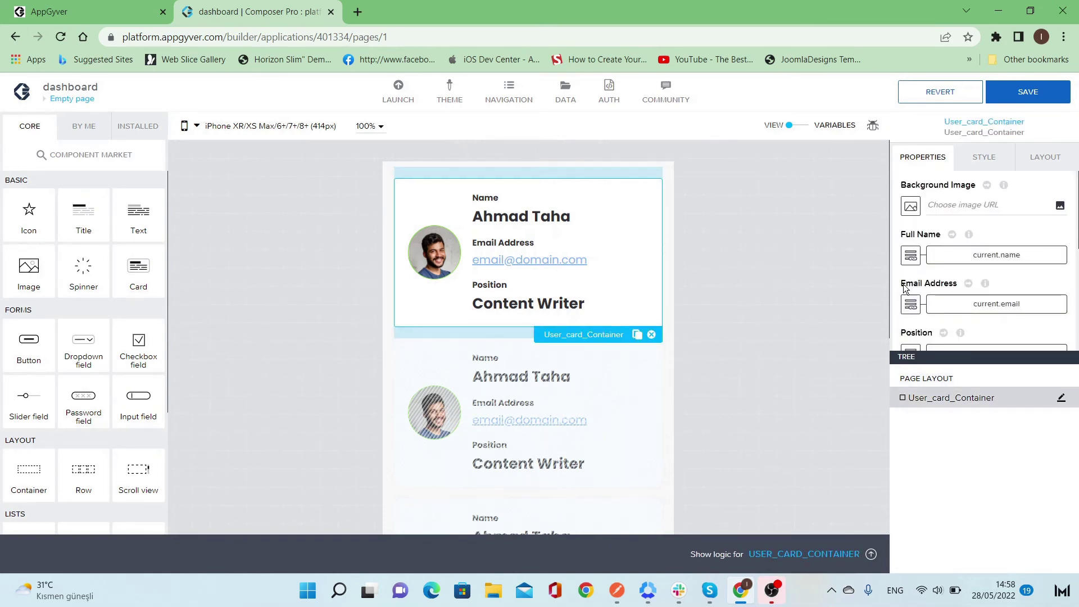
scroll(969, 301, down, 3)
scroll(969, 301, down, 2)
click(936, 333)
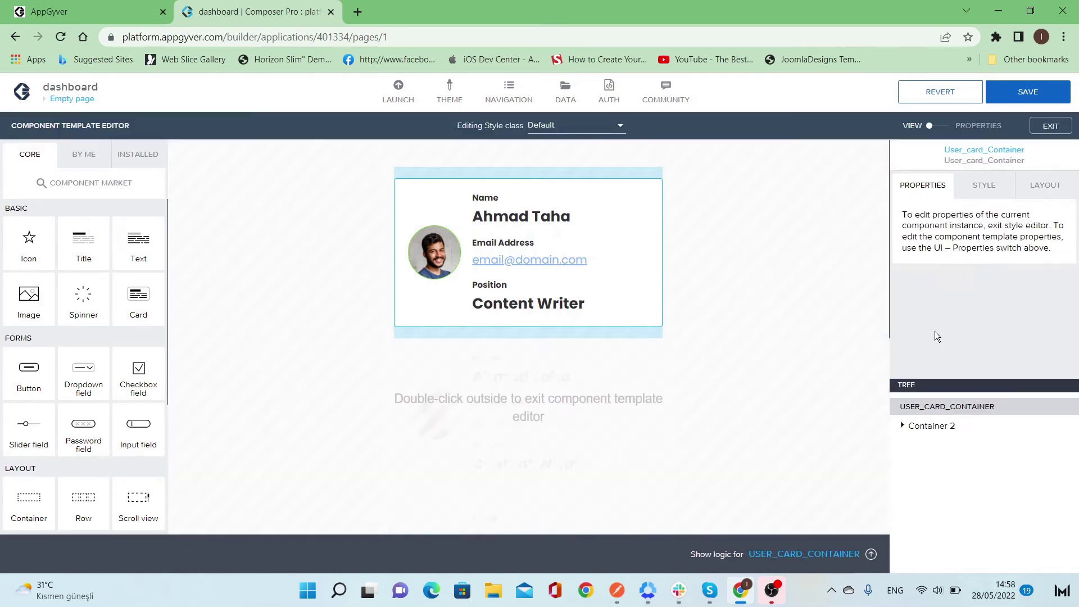
click(532, 218)
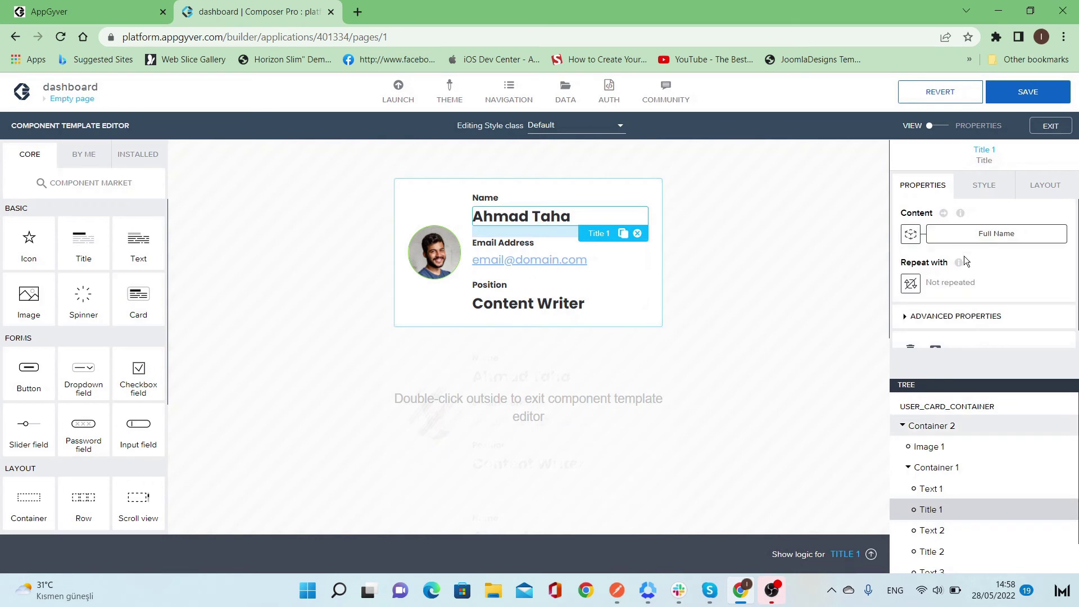
scroll(964, 285, down, 1)
click(964, 297)
scroll(962, 349, down, 2)
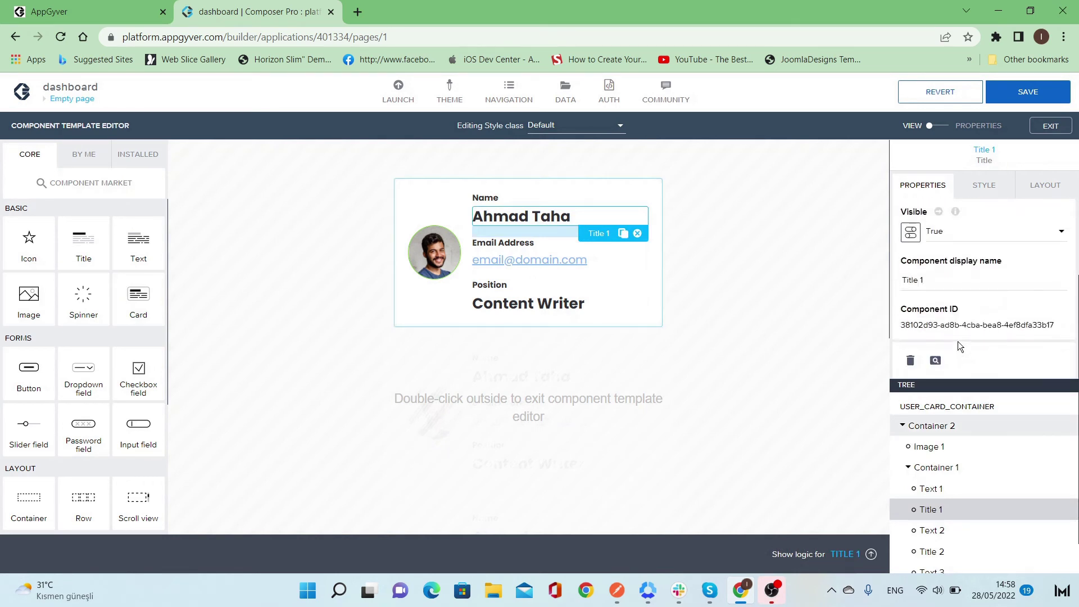
click(949, 282)
triple_click(960, 285)
- Rename the email title's display name from Title 2 to email
text(Name)
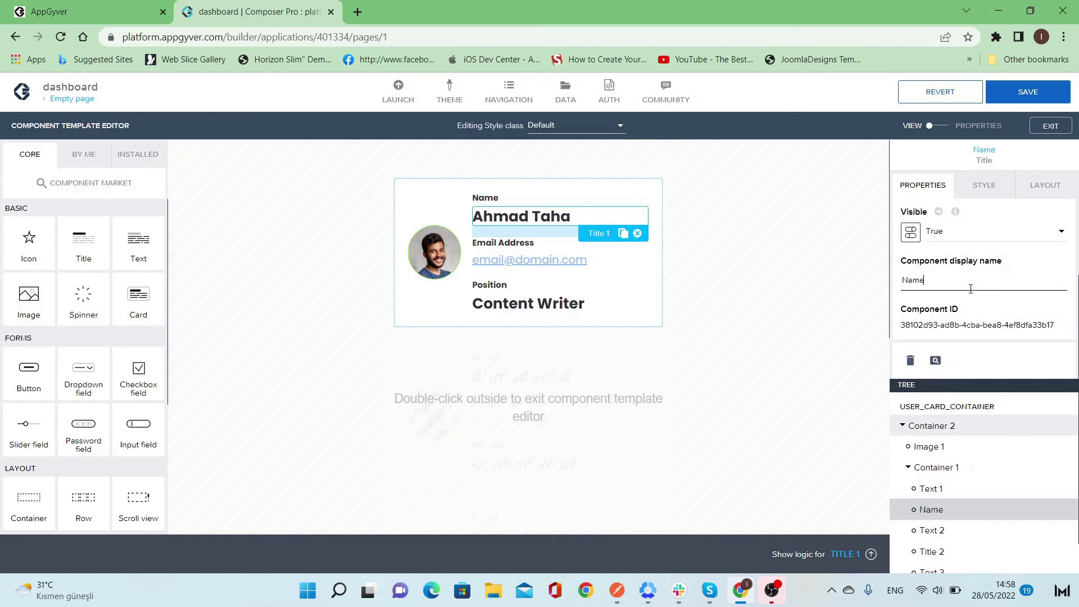
click(932, 551)
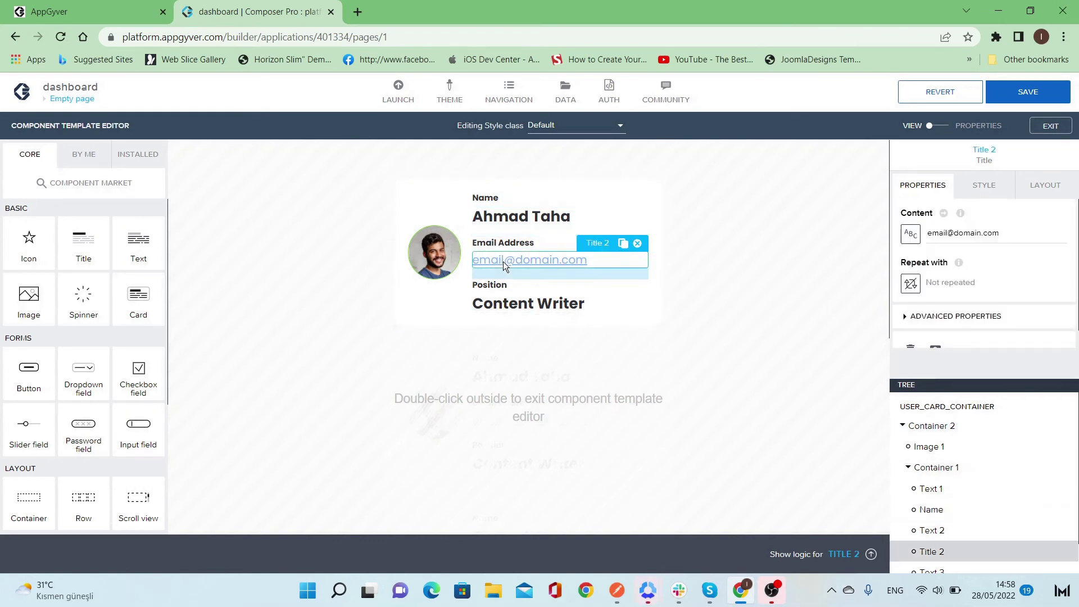
scroll(902, 309, down, 1)
click(922, 298)
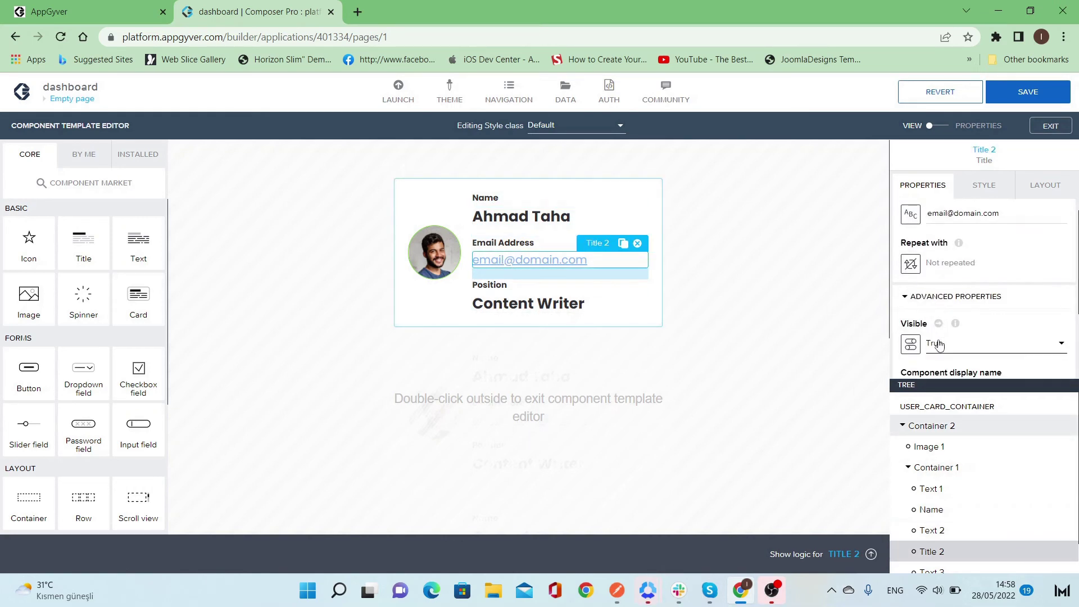
scroll(944, 314, down, 3)
triple_click(949, 280)
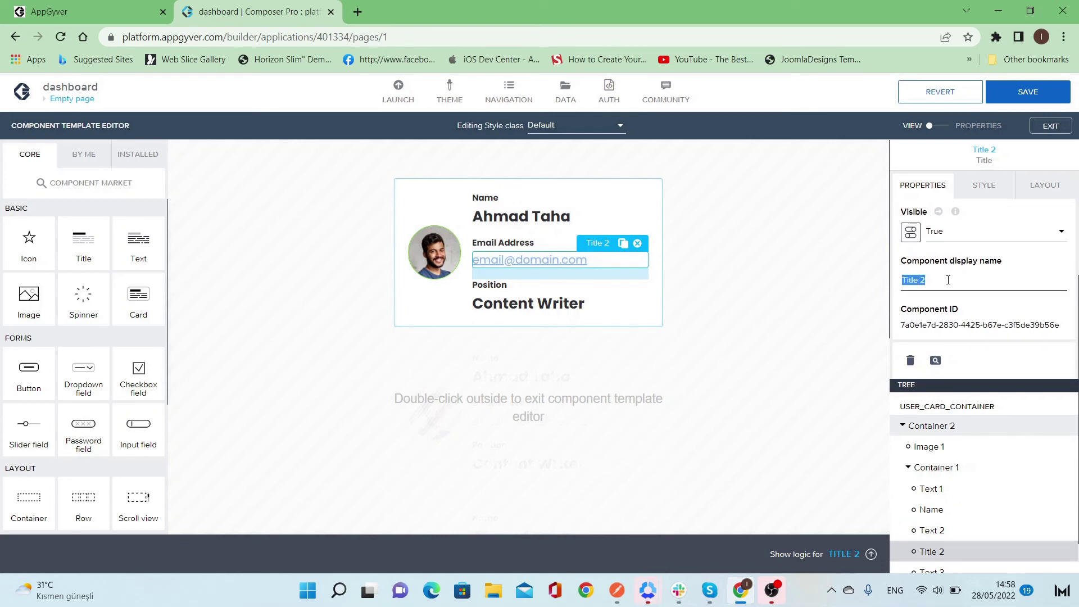
text(email)
- Rename the Content Writer title's display name from Title 3 to position
click(529, 304)
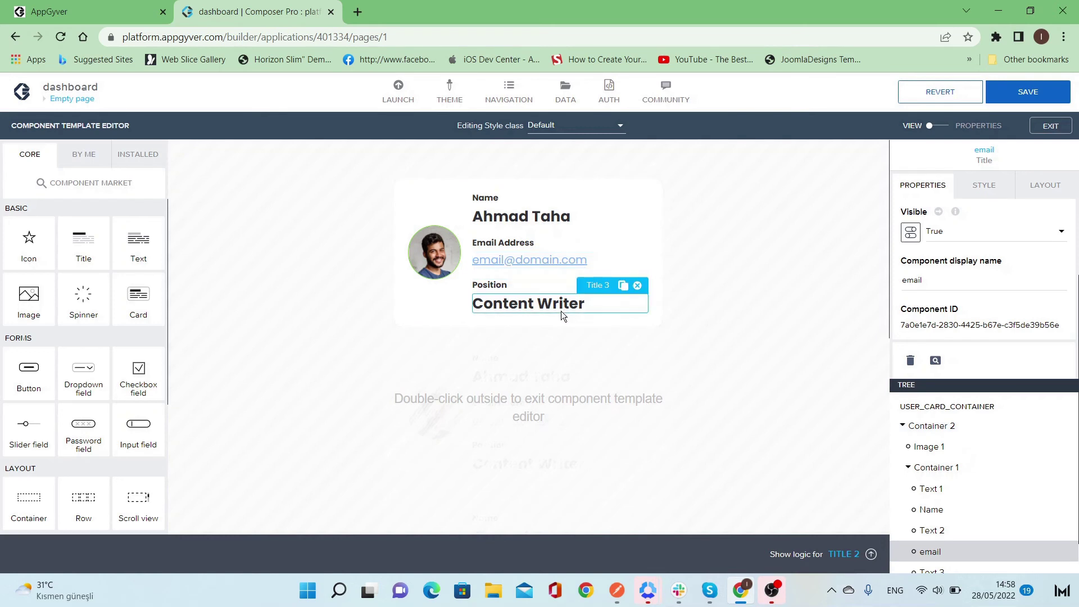
scroll(926, 318, down, 1)
click(942, 296)
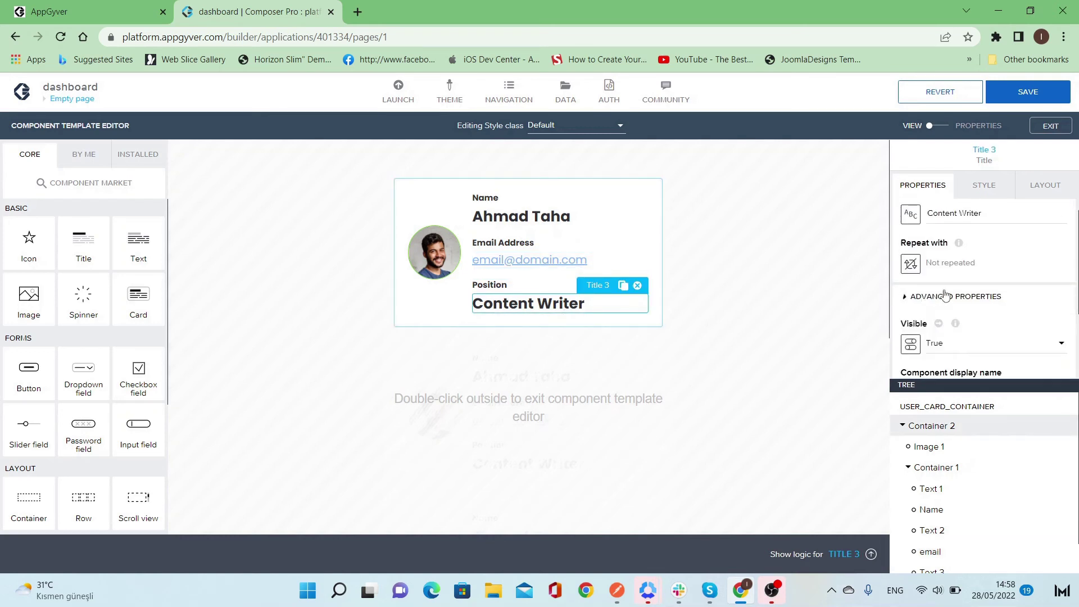
scroll(944, 337, down, 2)
triple_click(950, 281)
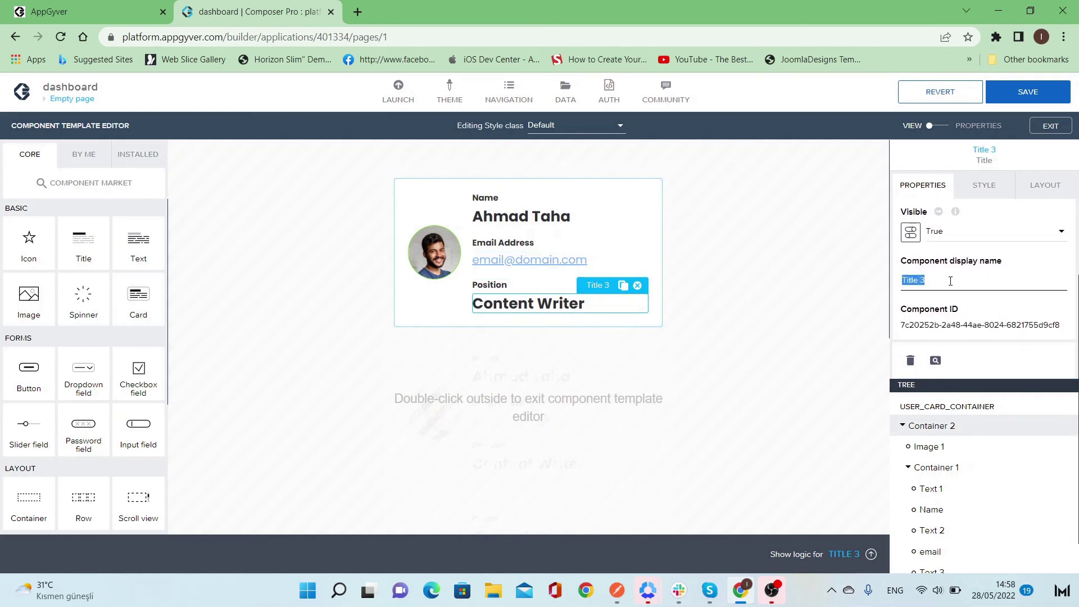
text(position)
- Leave the template editor, reopen User_card_Container's template and switch to its PROPERTIES view
double_click(738, 322)
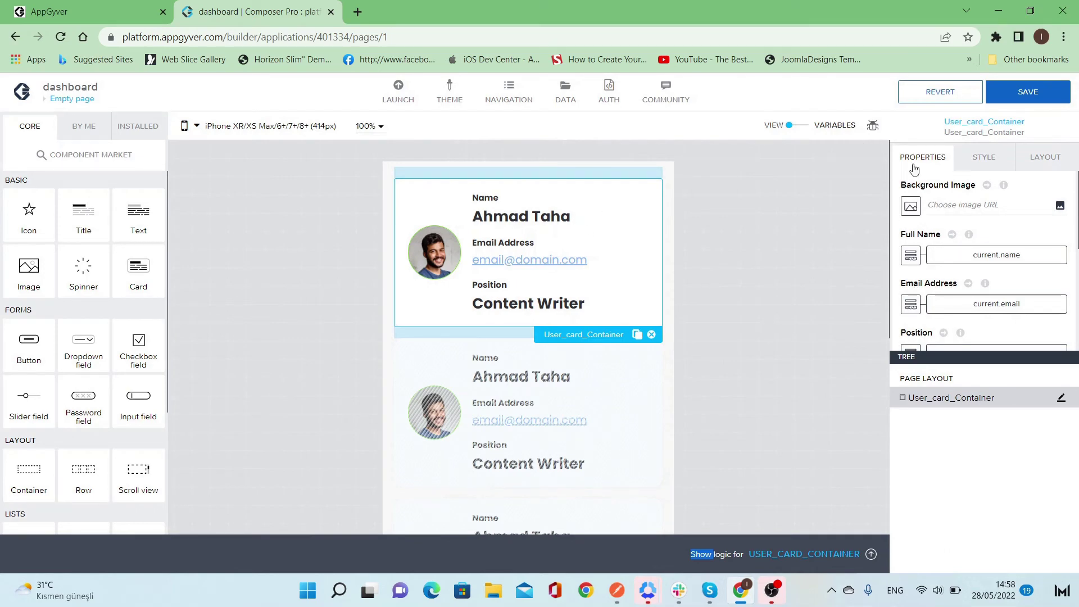
scroll(987, 266, down, 5)
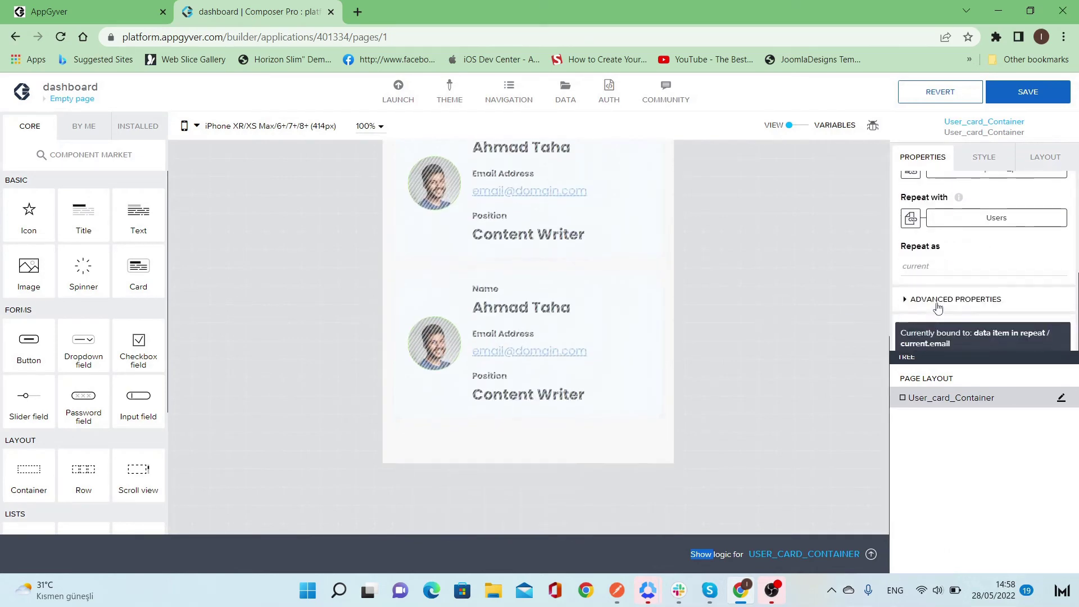
click(936, 331)
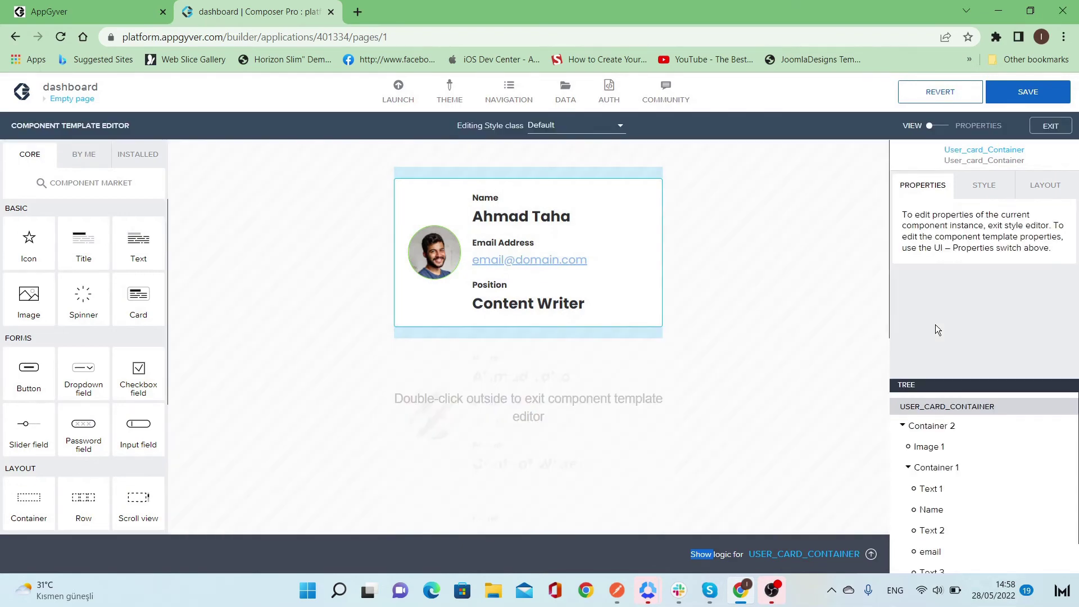
click(936, 127)
- Bind Full Name to Name: Content and Position to position: Content
click(73, 213)
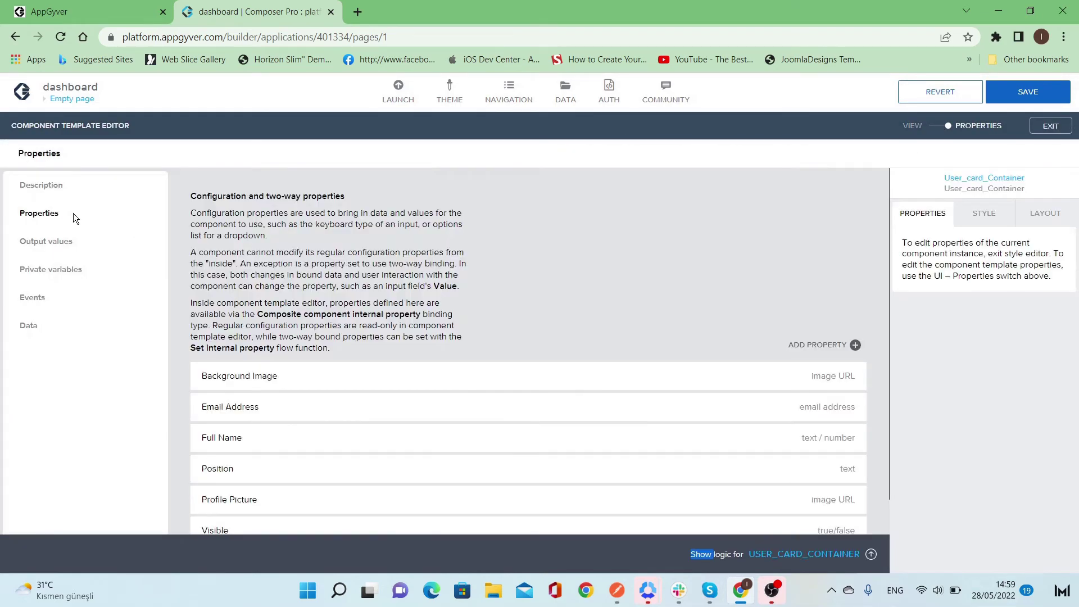
scroll(462, 342, down, 1)
click(523, 400)
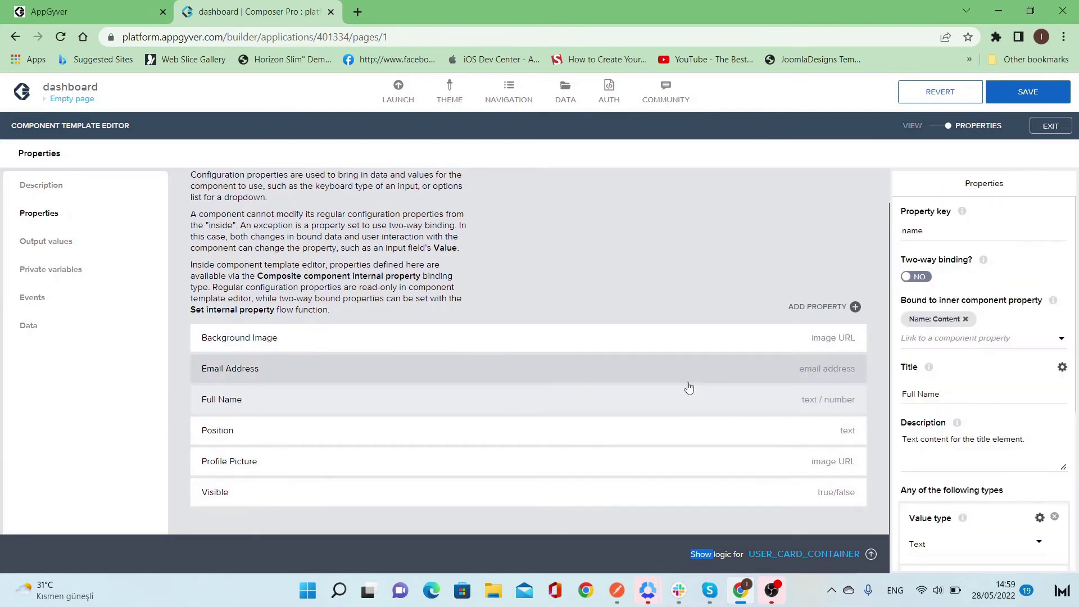
click(967, 319)
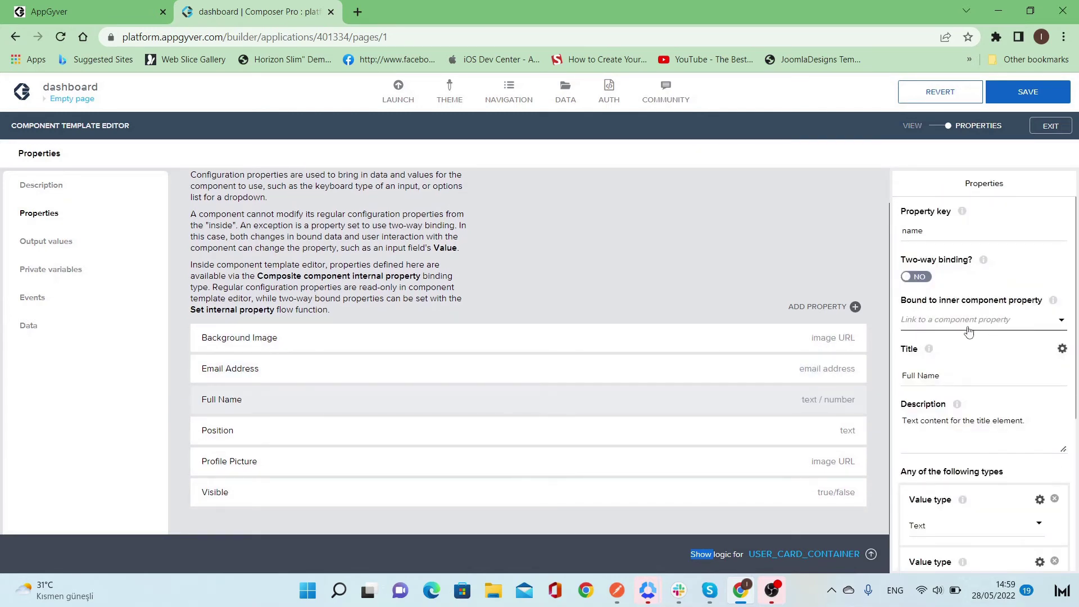
click(1053, 326)
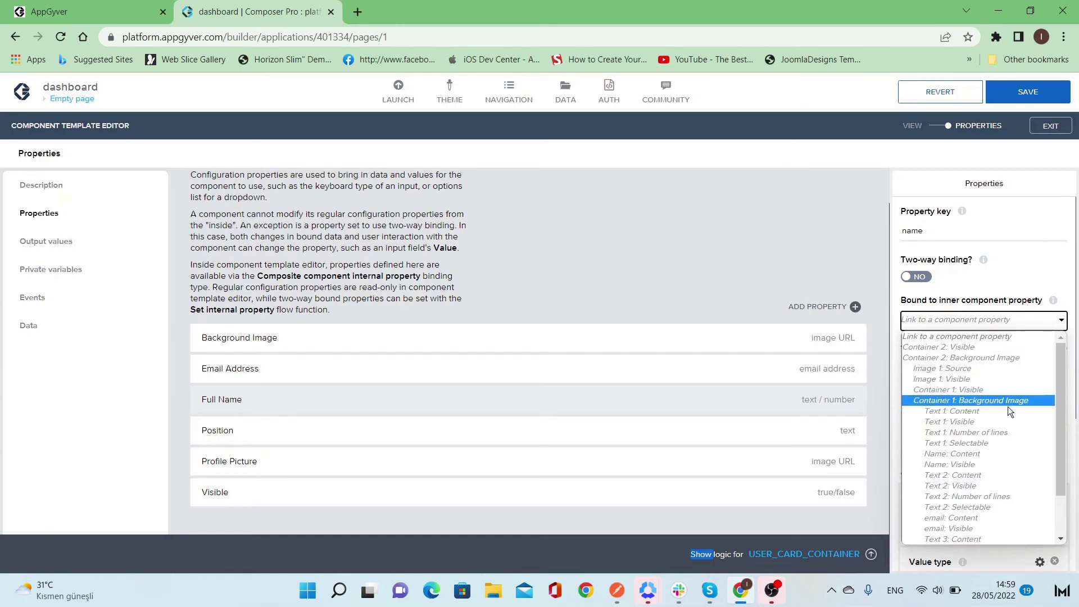
click(1003, 453)
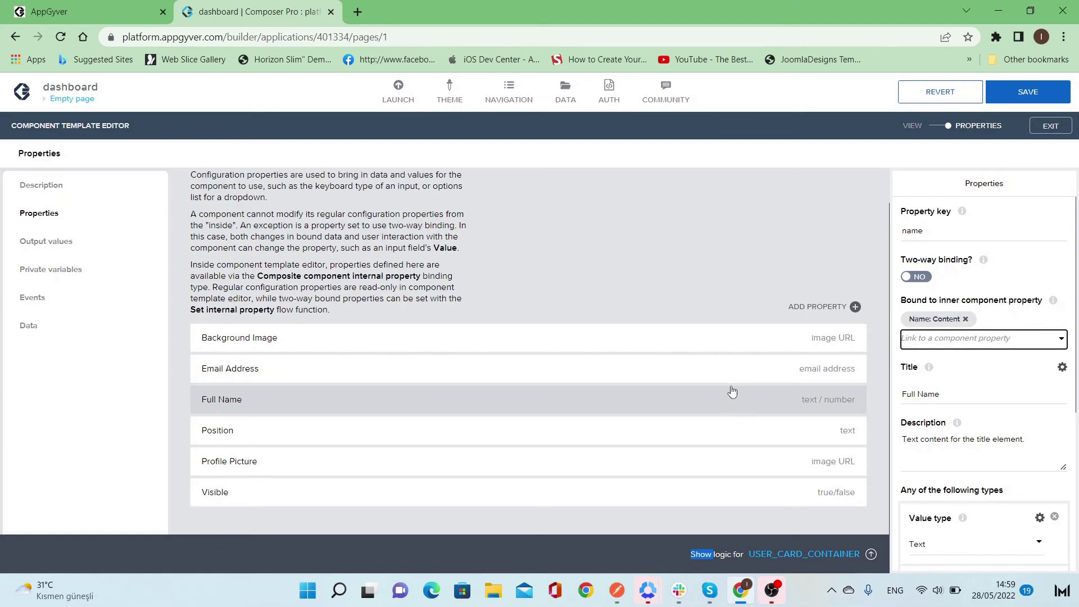
click(703, 436)
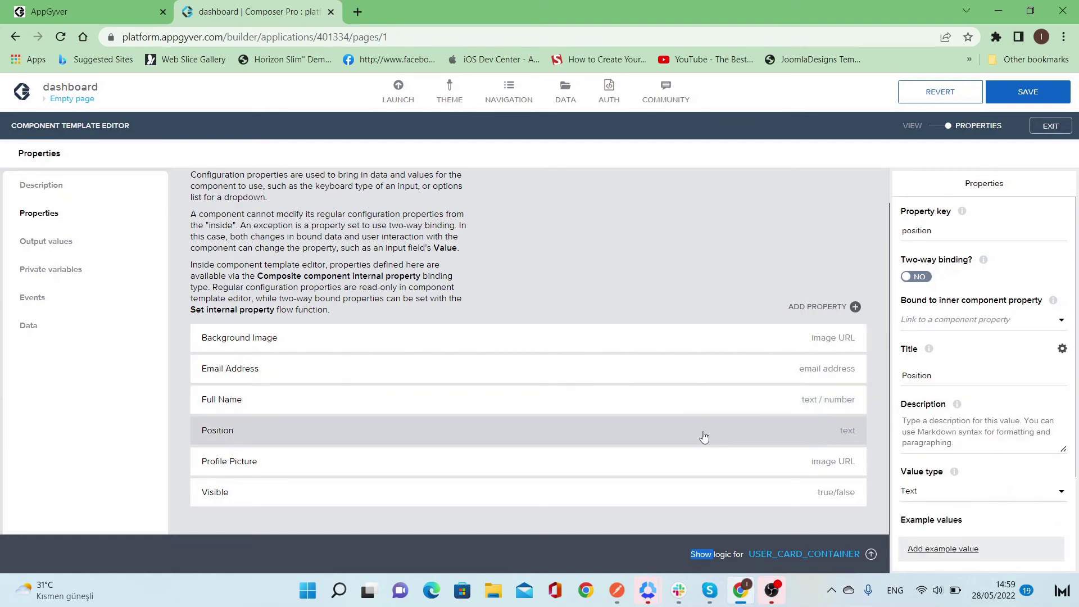
click(1028, 330)
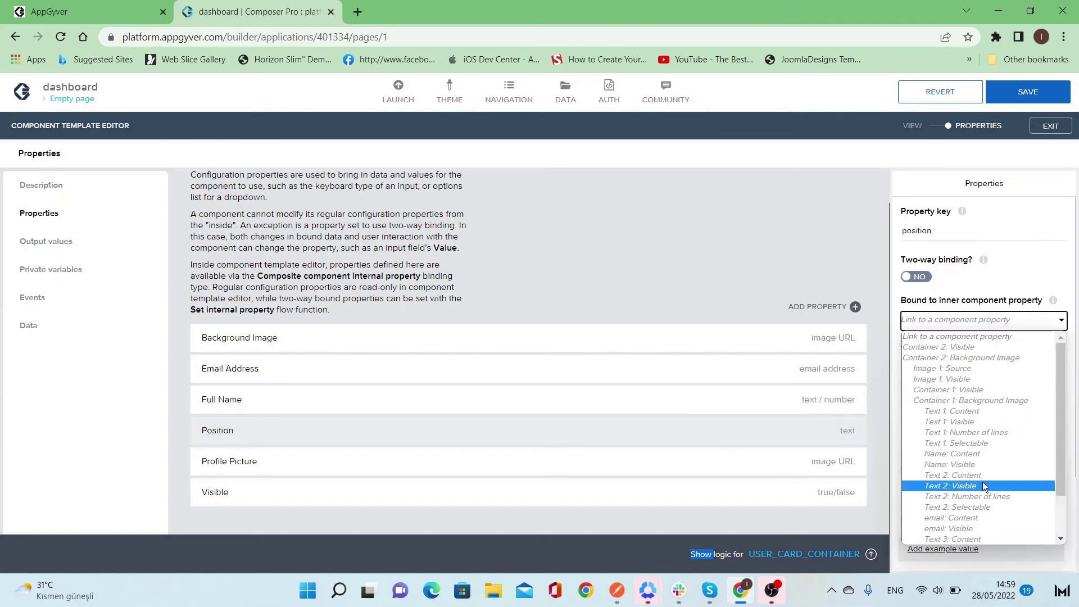
scroll(983, 465, down, 1)
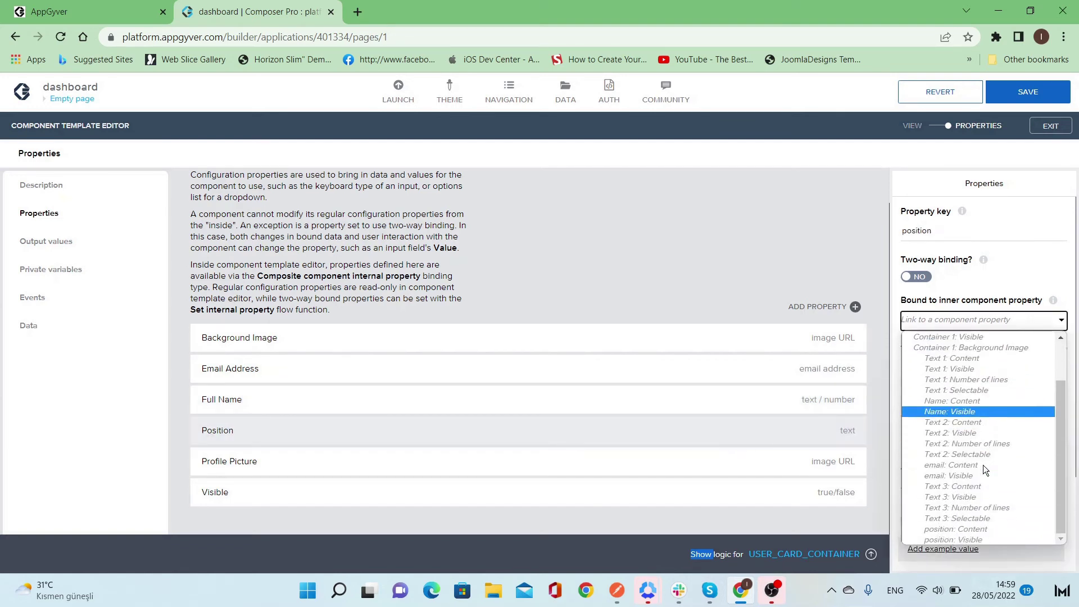
click(994, 533)
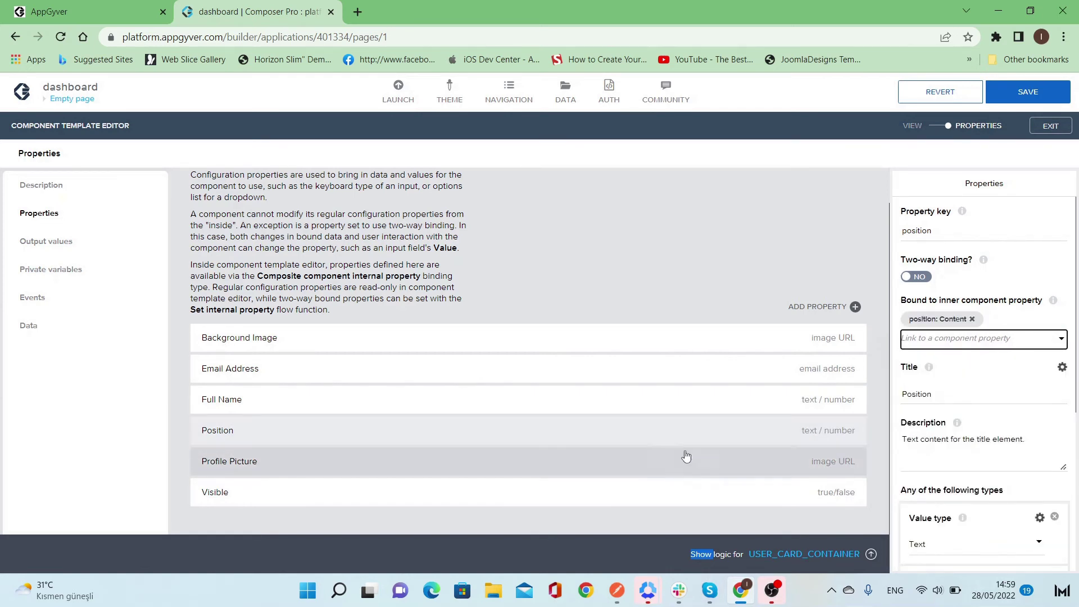
- Bind Profile Picture to Image 1: Source and Email Address to email: Content
click(661, 467)
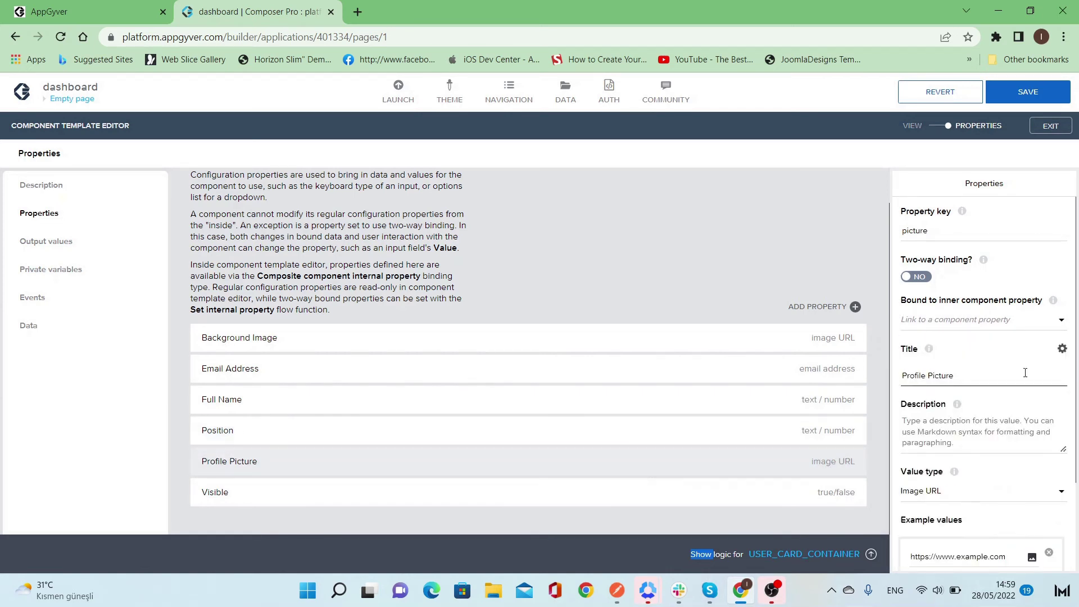
click(1035, 320)
scroll(1034, 369, down, 2)
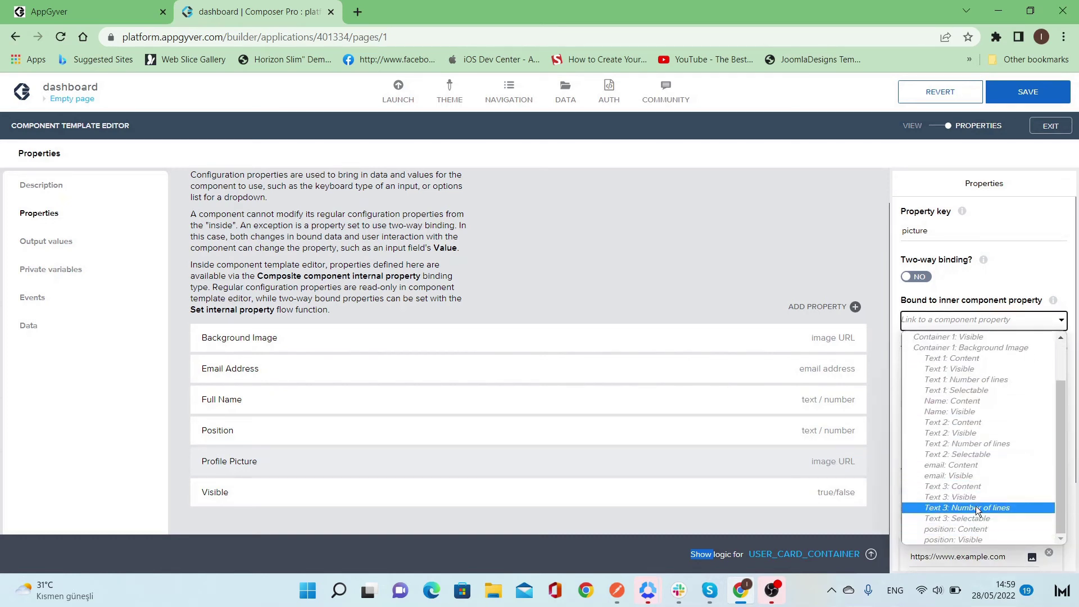
scroll(978, 506, up, 2)
click(970, 370)
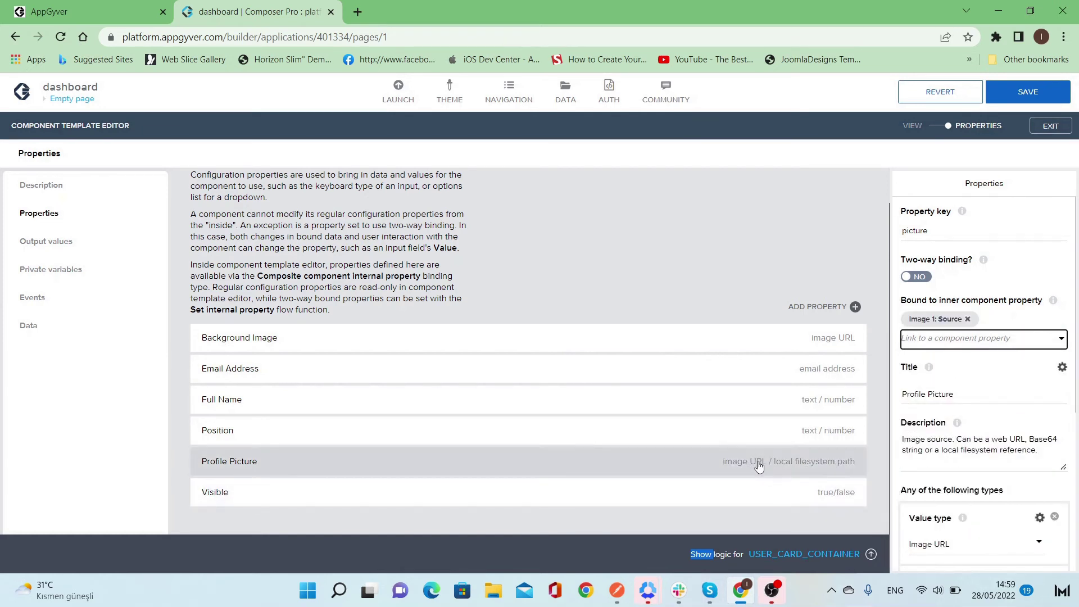
click(751, 372)
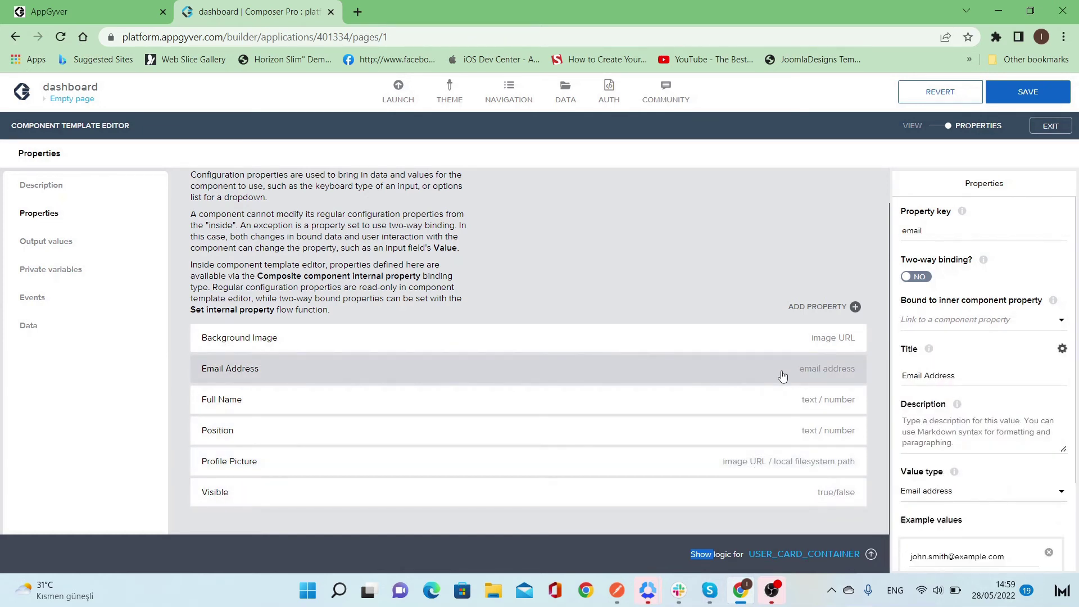
click(1026, 322)
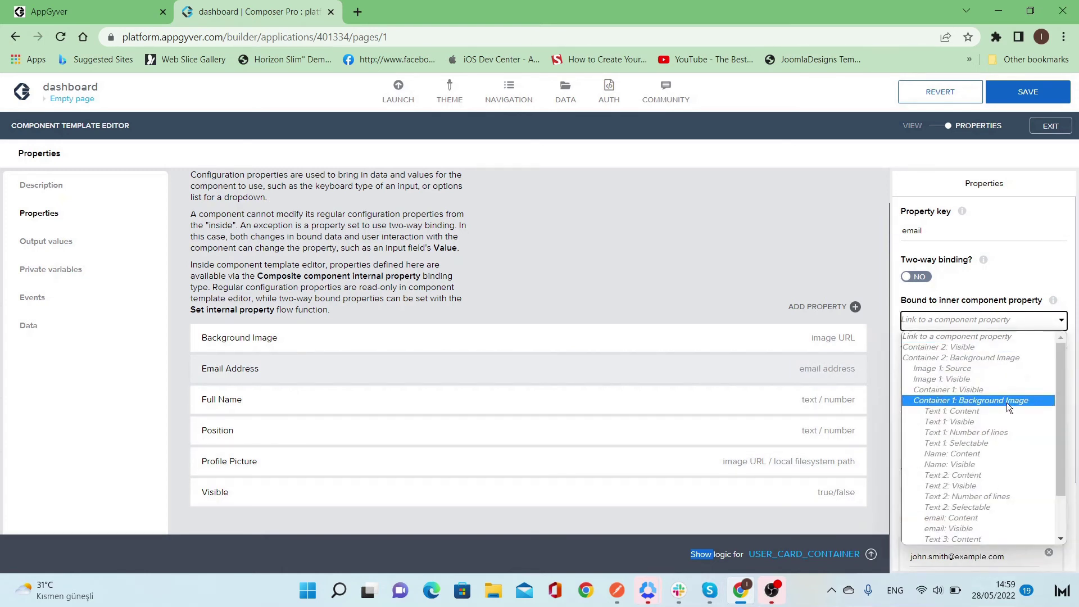
click(1006, 516)
- Delete the Background Image property from the card template
click(760, 344)
scroll(995, 494, down, 2)
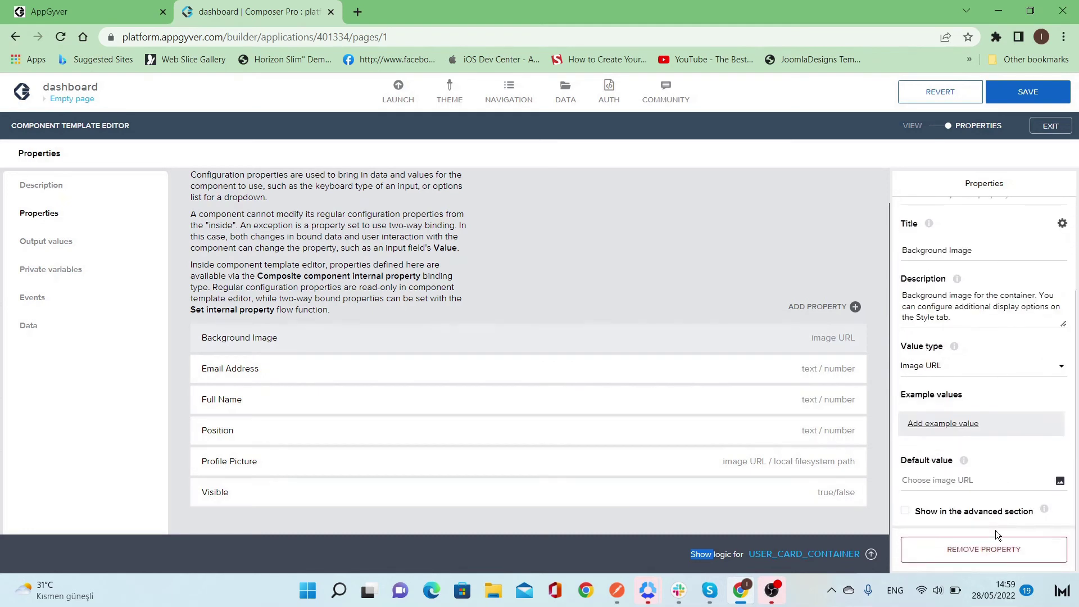
click(989, 545)
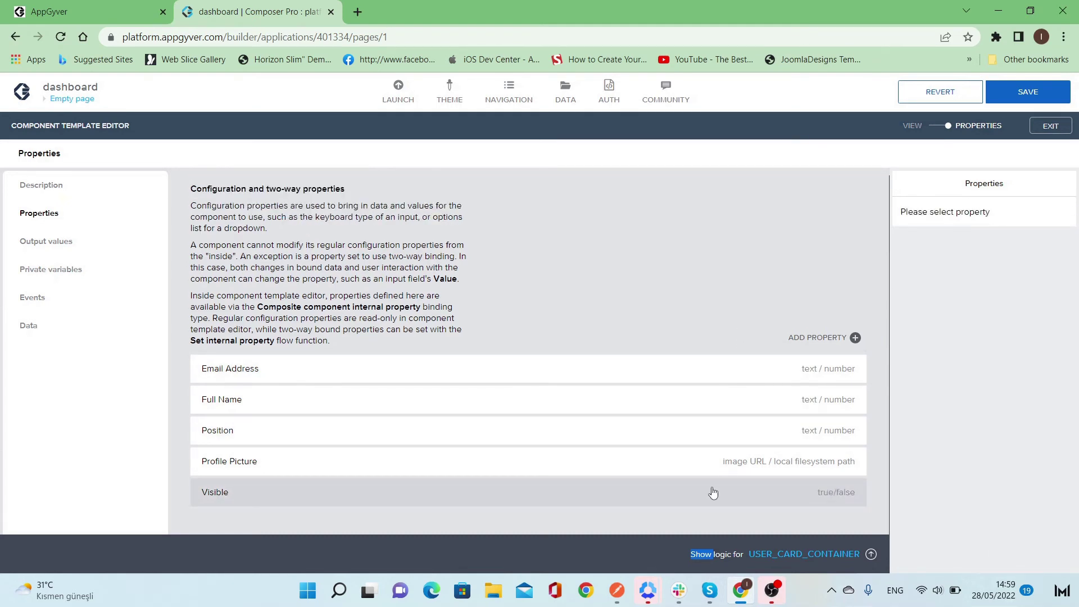
- Return to the visual view, exit the template editor and save the app
click(777, 262)
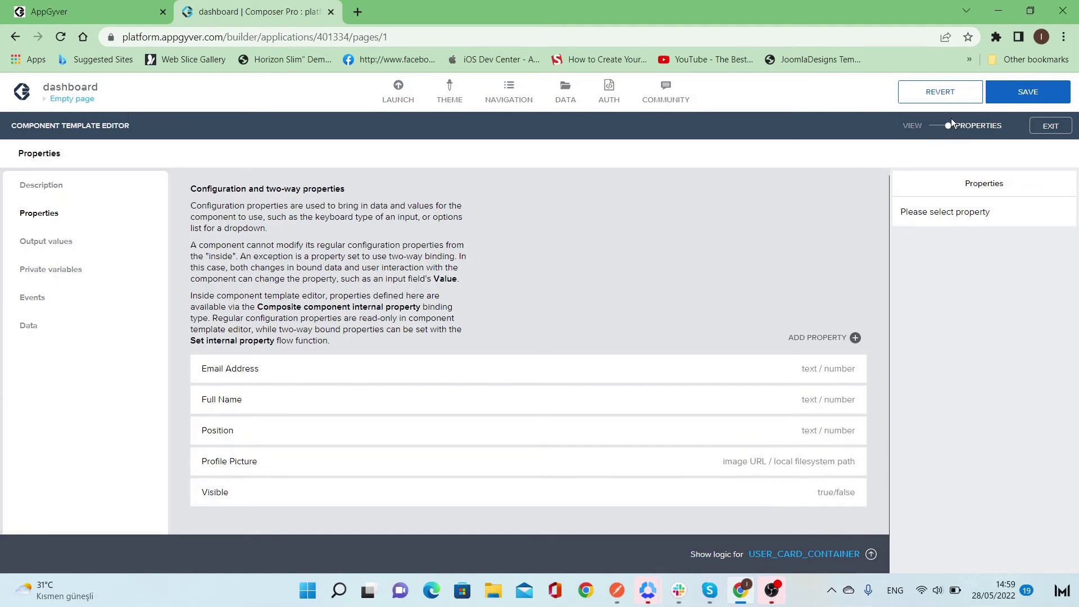
click(937, 129)
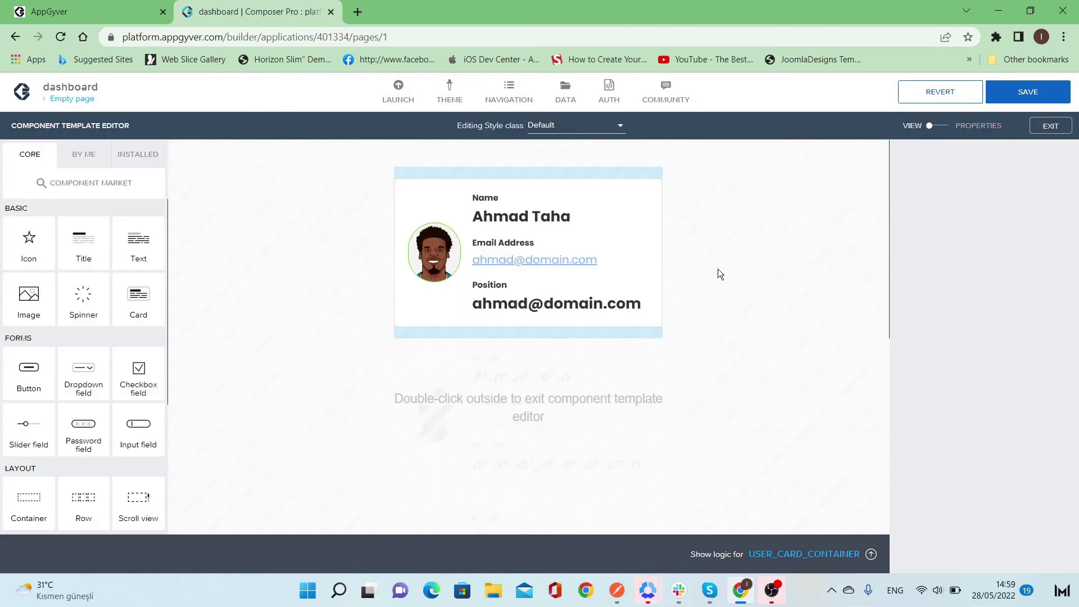
double_click(798, 274)
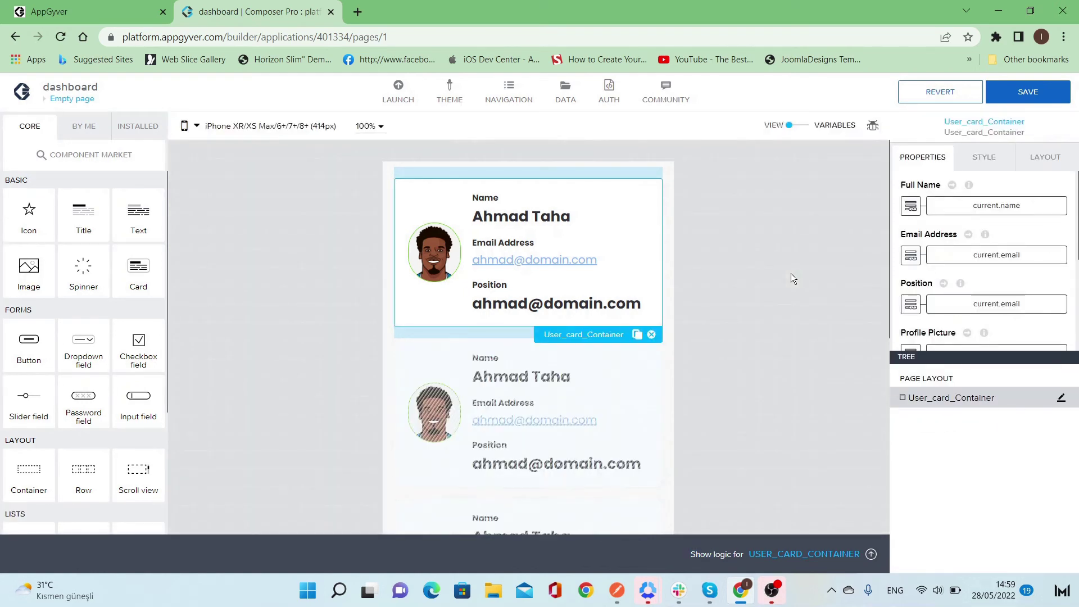
click(791, 278)
click(995, 97)
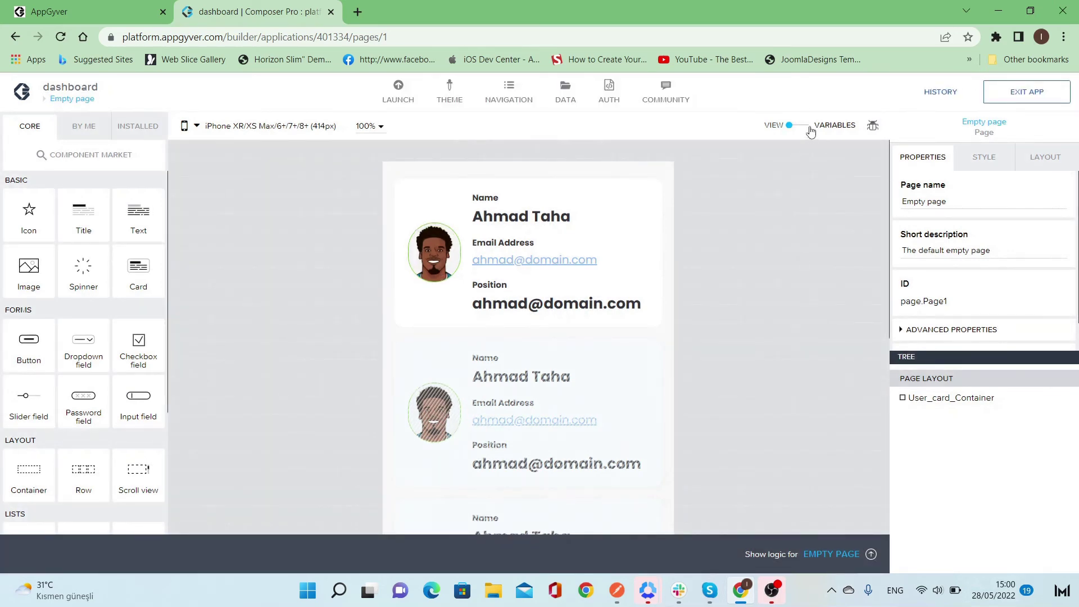
- Select the repeated User_card_Container to review its property bindings
click(643, 231)
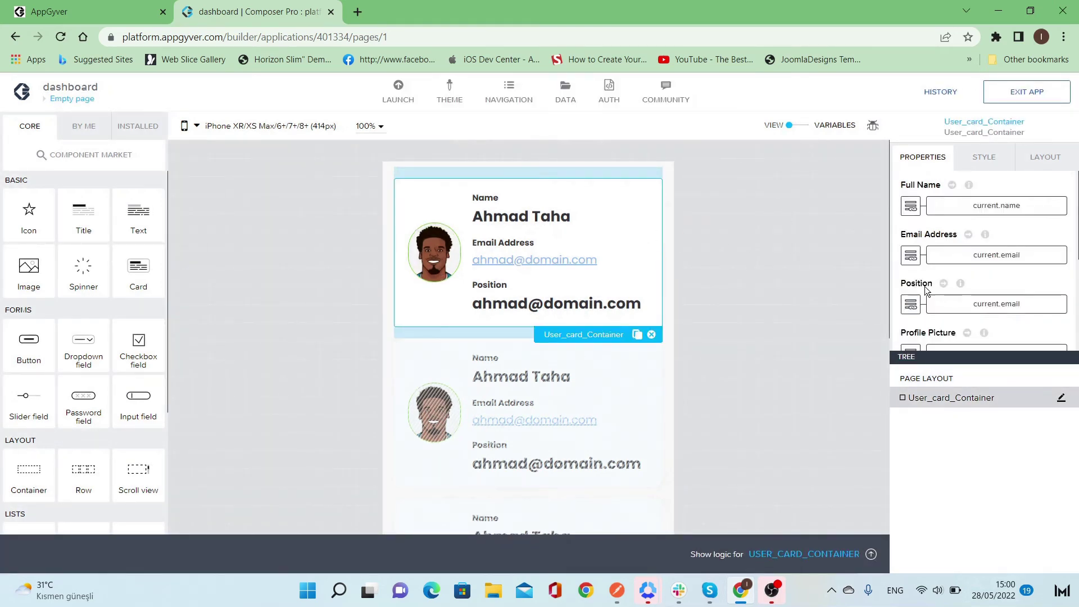
scroll(927, 287, down, 5)
scroll(950, 297, up, 3)
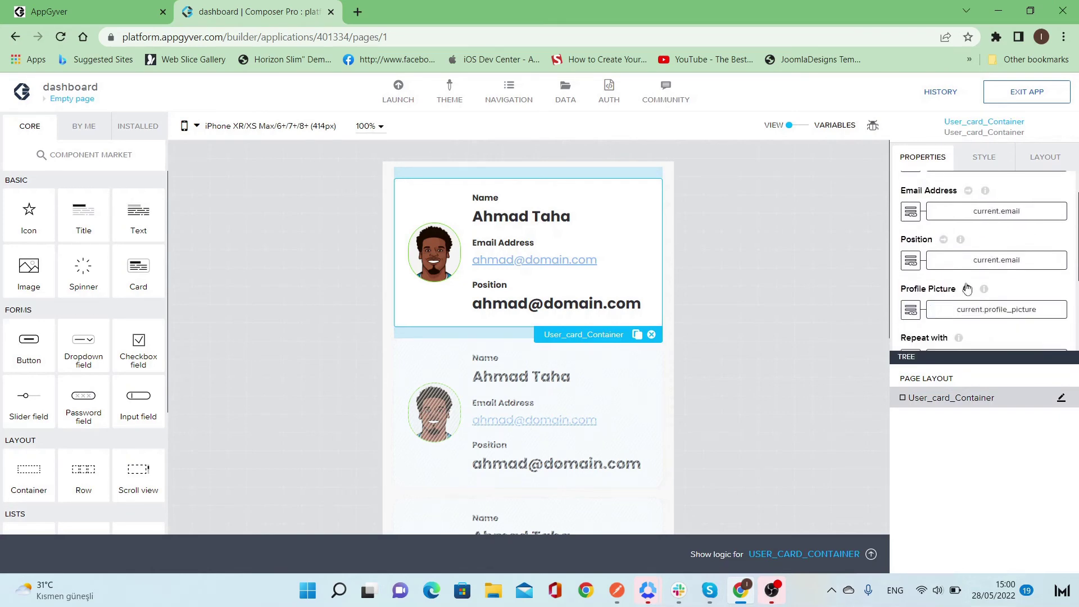
- Bind the card's Position to current.position and save the app
click(989, 261)
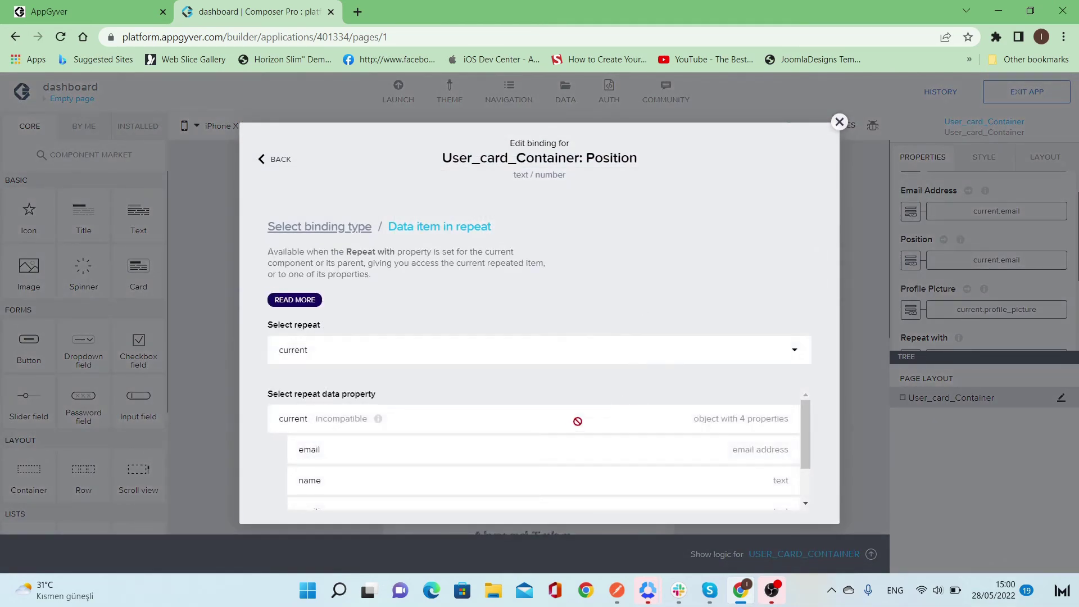
scroll(578, 423, down, 1)
click(538, 471)
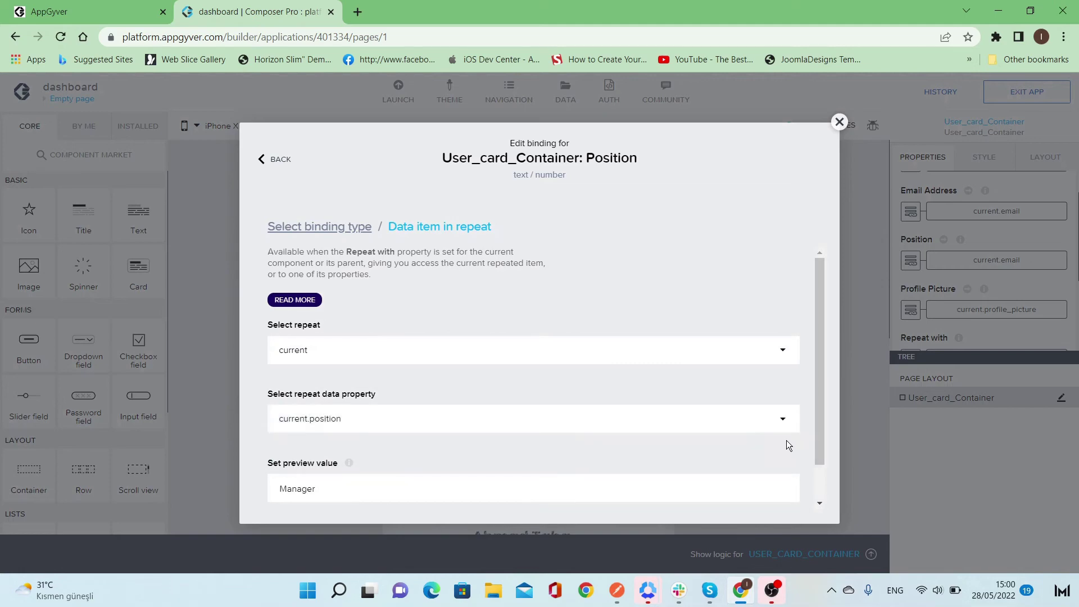
scroll(787, 440, down, 2)
click(774, 495)
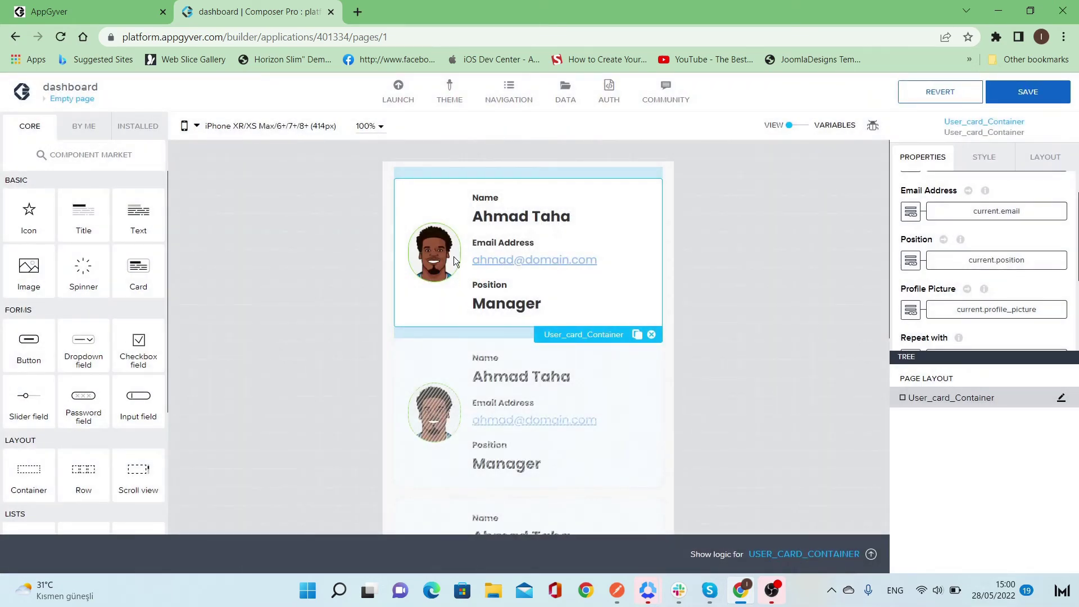
scroll(961, 262, down, 3)
scroll(989, 252, up, 2)
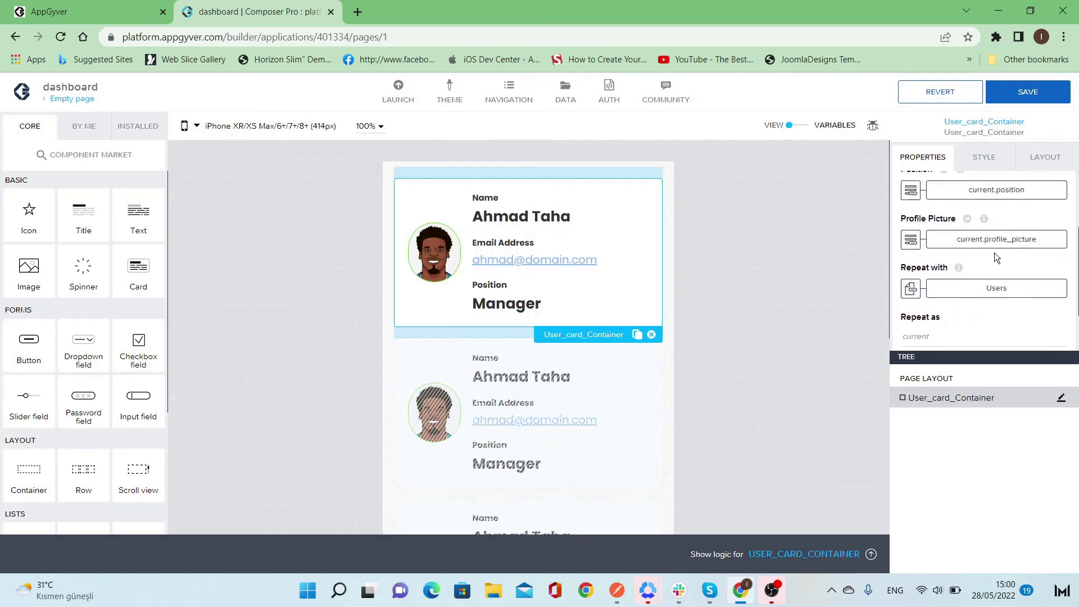
scroll(951, 254, up, 2)
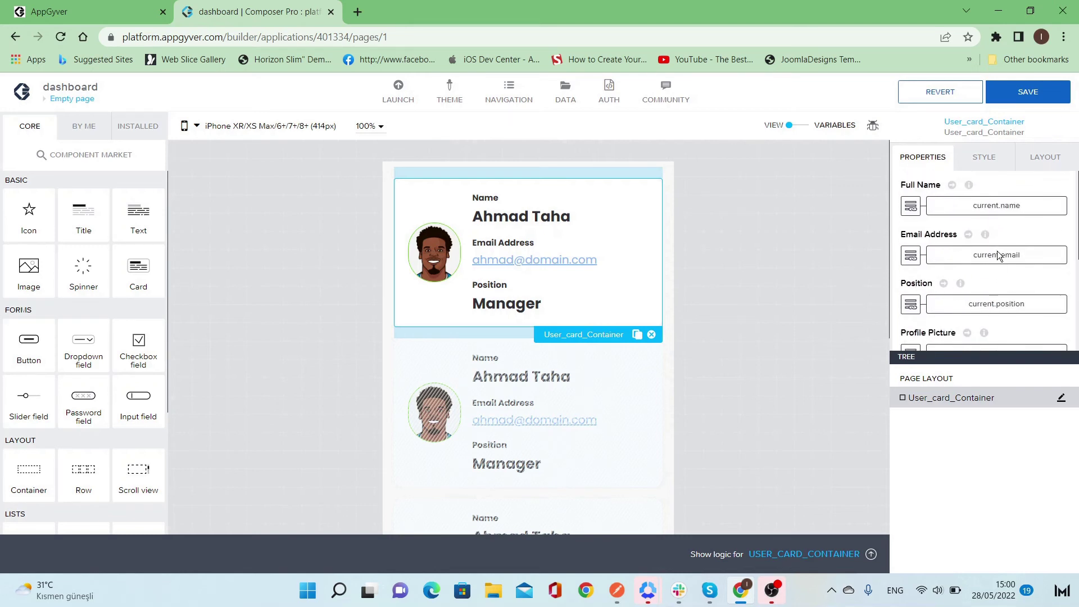
click(1033, 99)
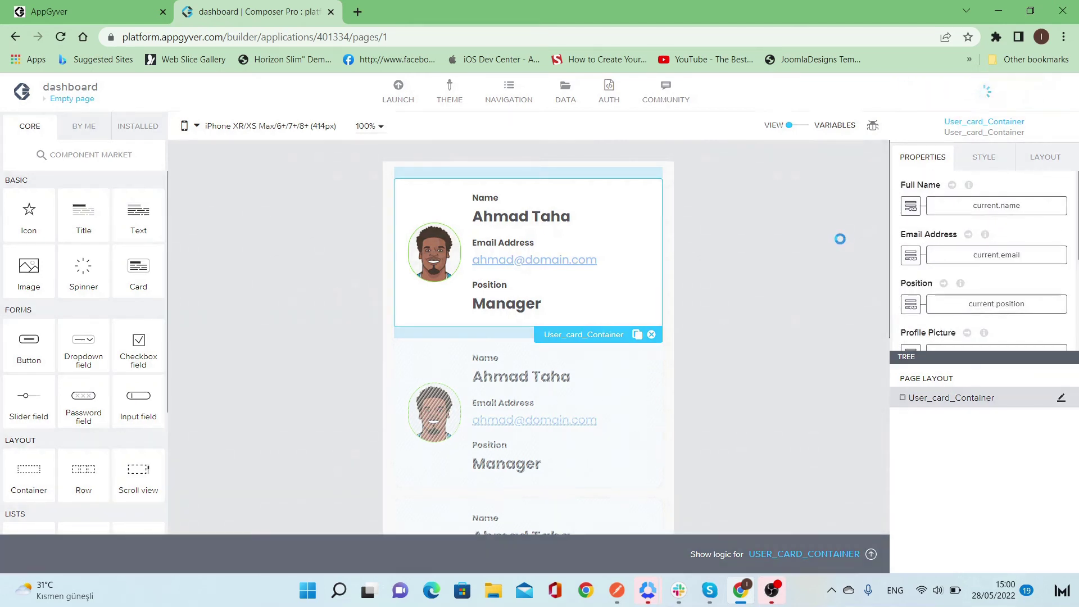
- Drag a second User_card_Container from the BY ME components onto the page
click(809, 286)
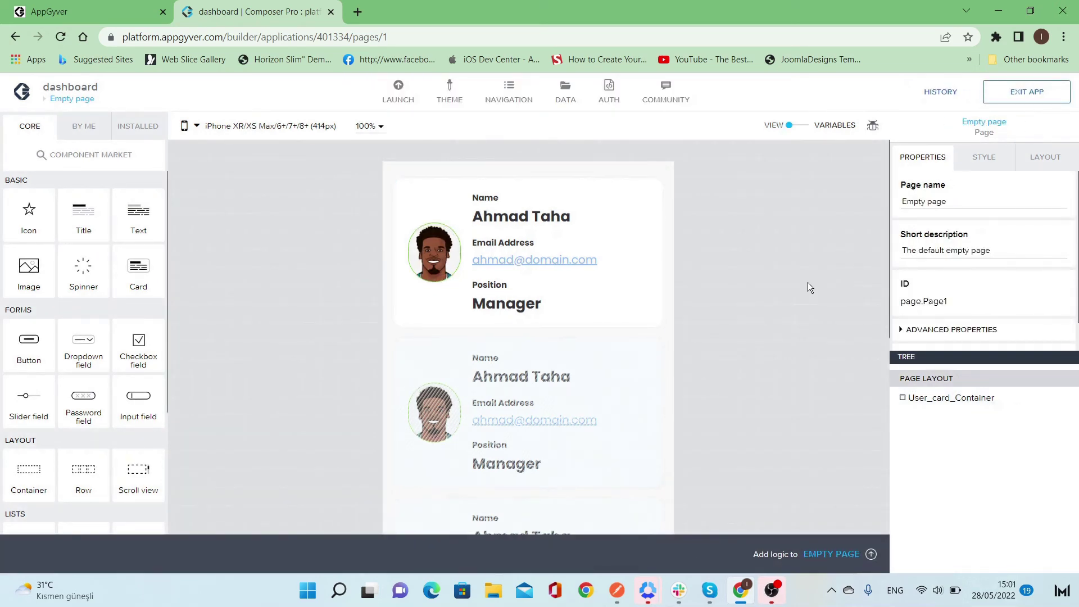
click(84, 126)
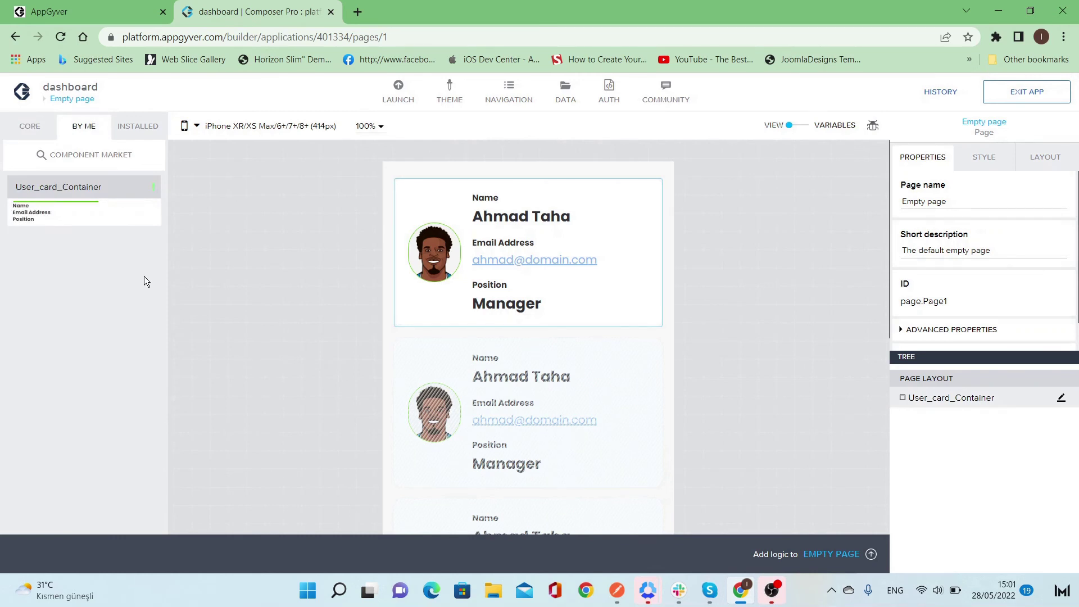
drag(74, 186, 524, 328)
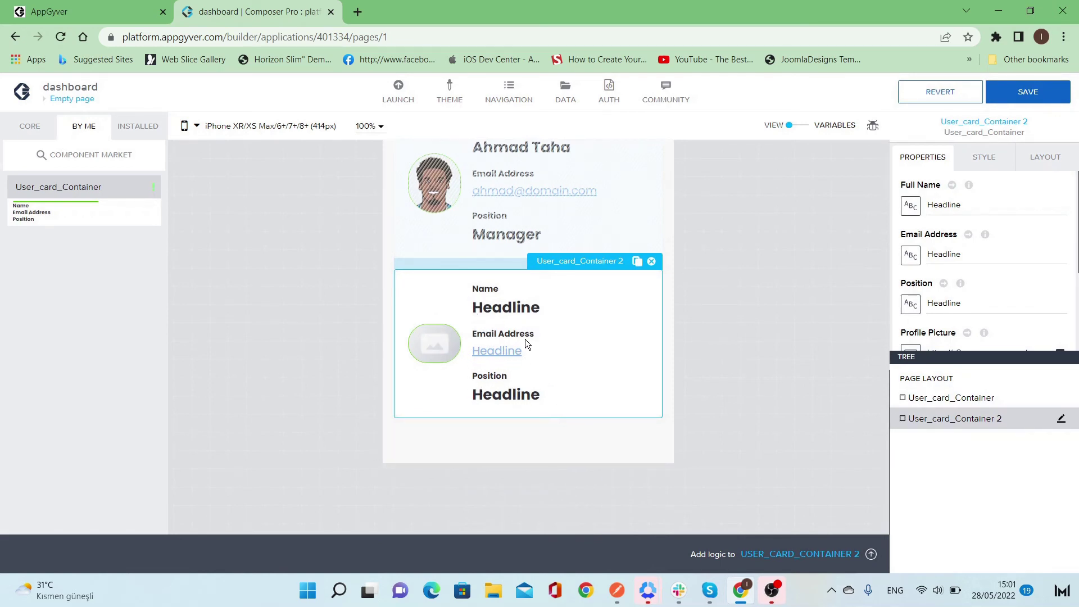
- Delete User_card_Container 2 from the page and save
click(652, 263)
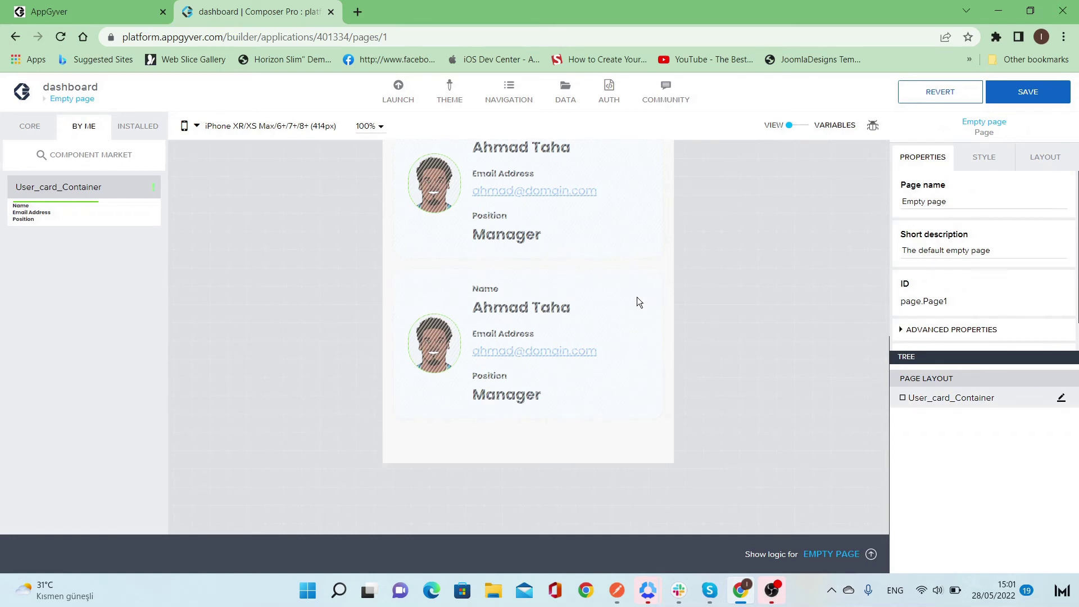
scroll(738, 291, up, 2)
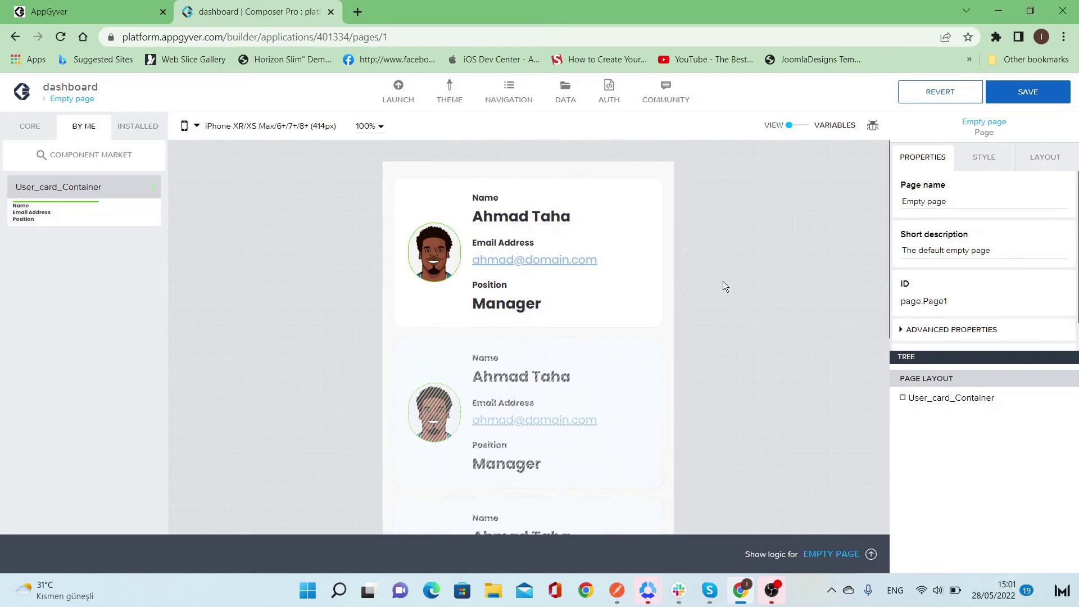
click(1028, 92)
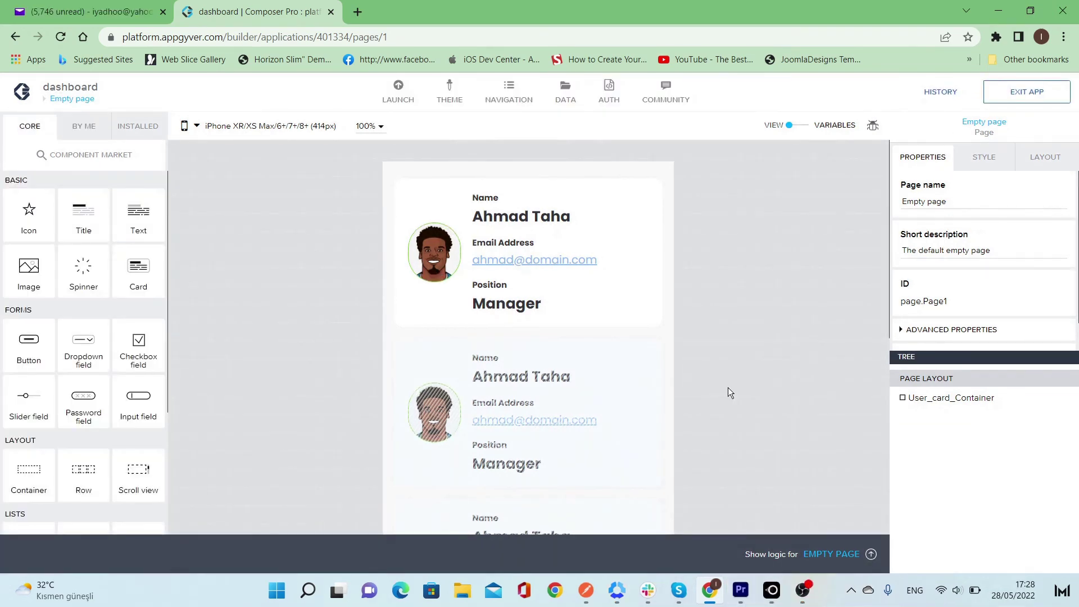
mouse_move(772, 590)
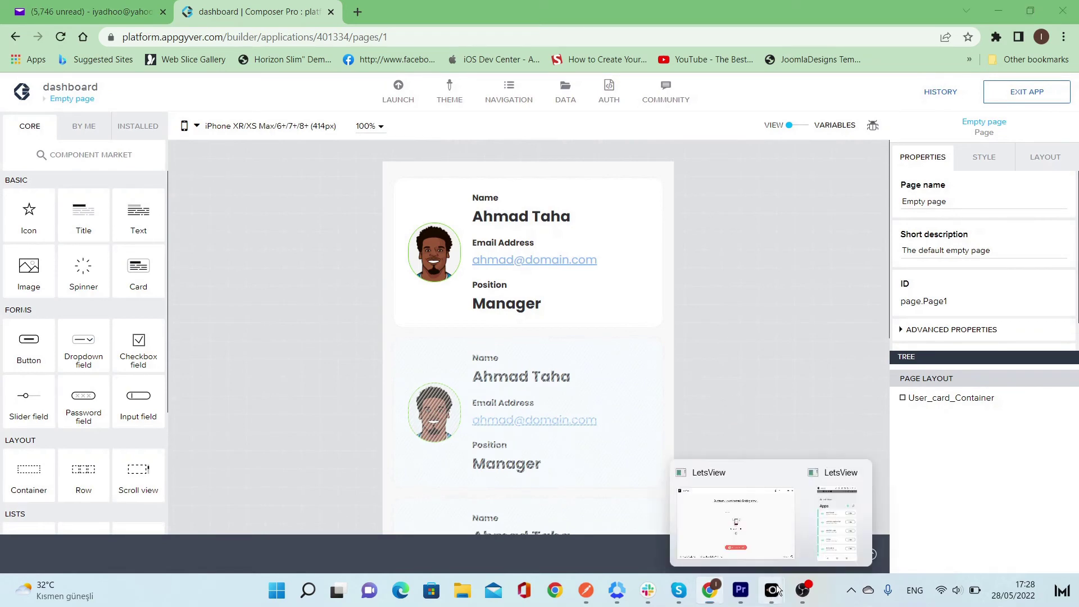
click(827, 532)
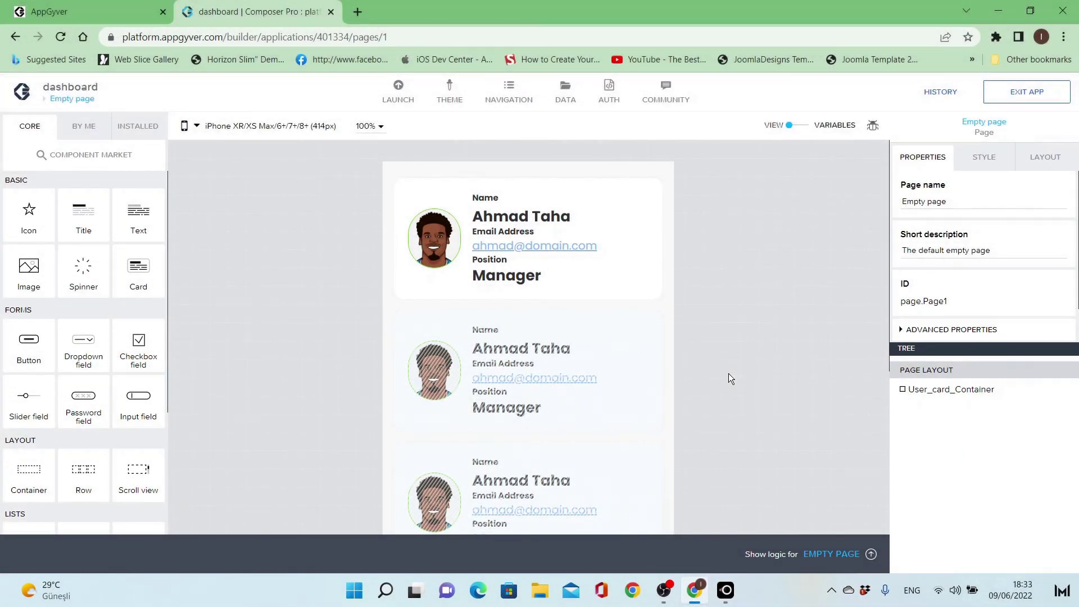
click(635, 215)
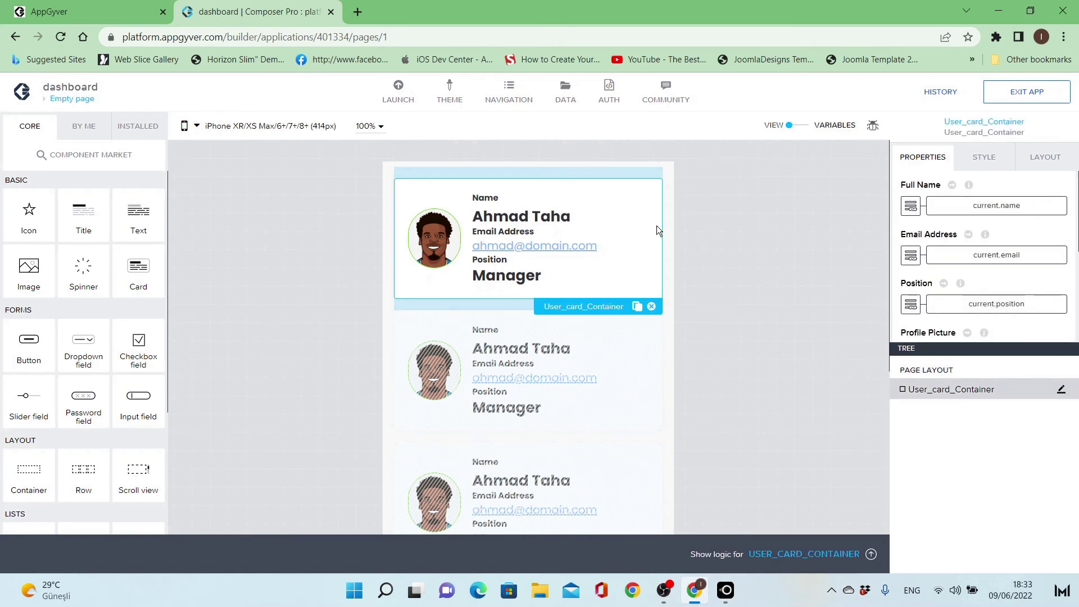
- Open the user card template and drop an Icon into Container 2
scroll(956, 270, down, 3)
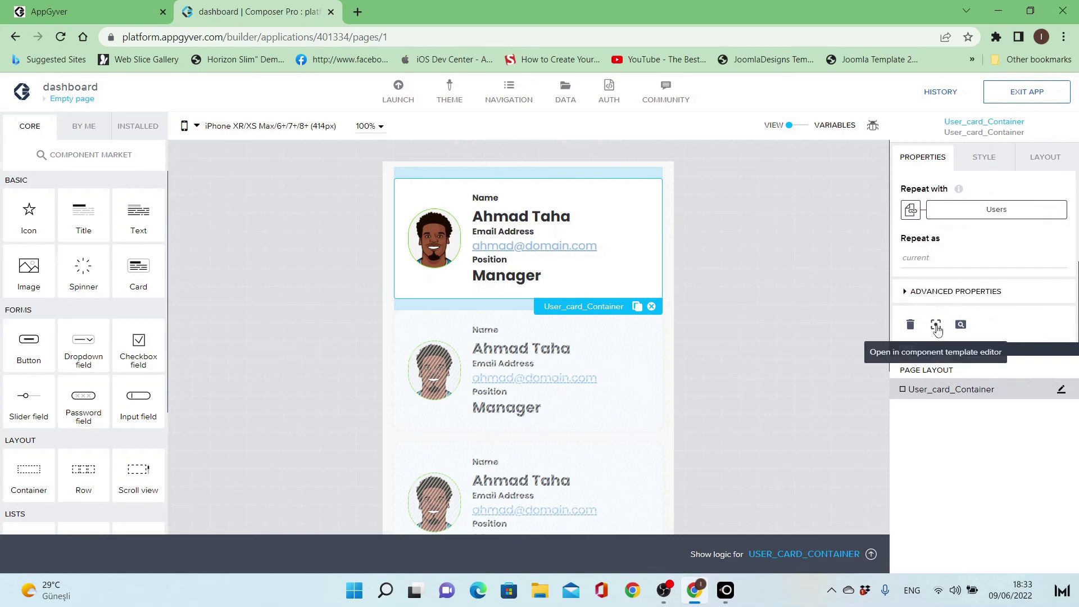
click(935, 324)
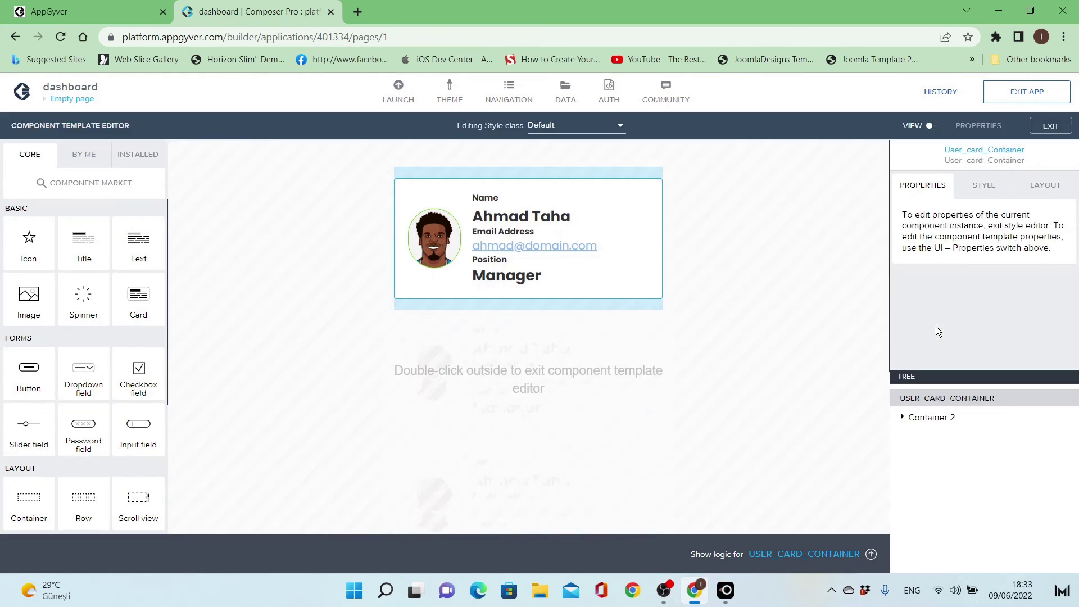
click(596, 288)
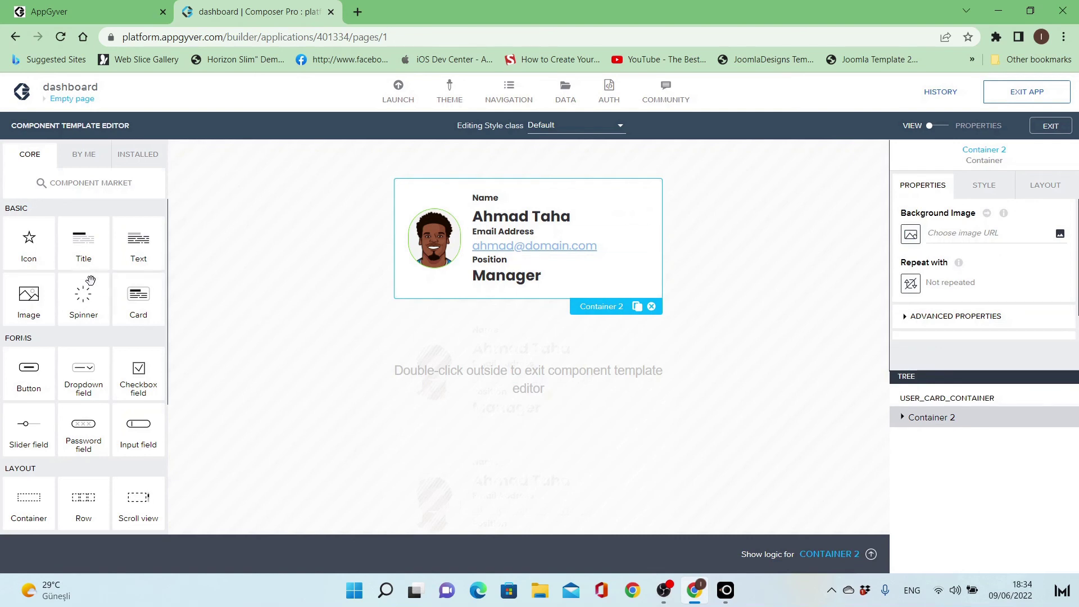
drag(45, 248, 460, 295)
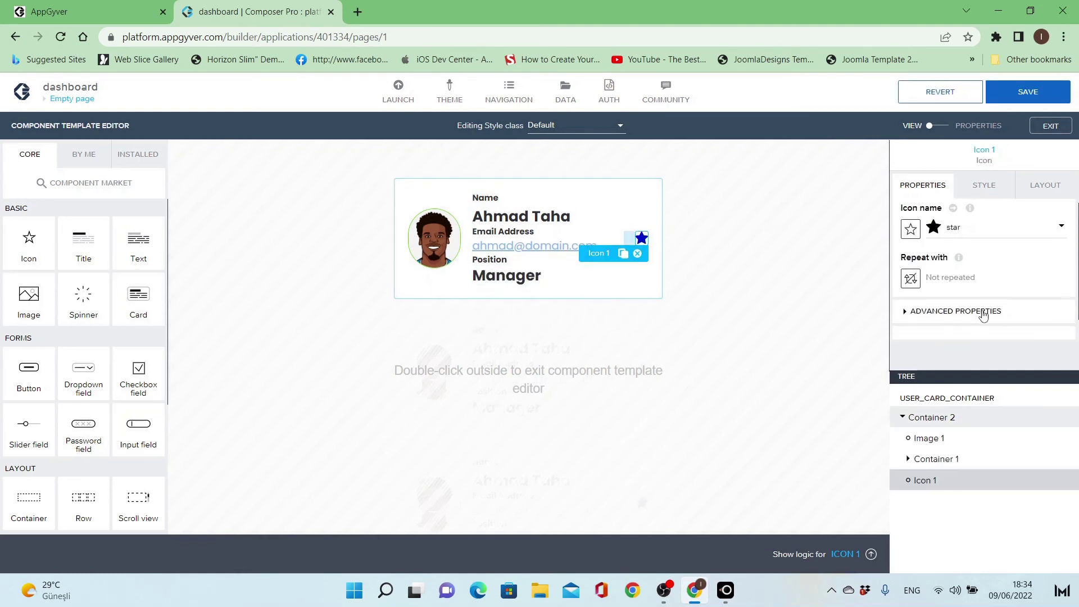
- Set the icon's Layout position Align self to top
scroll(984, 302, down, 1)
click(1040, 191)
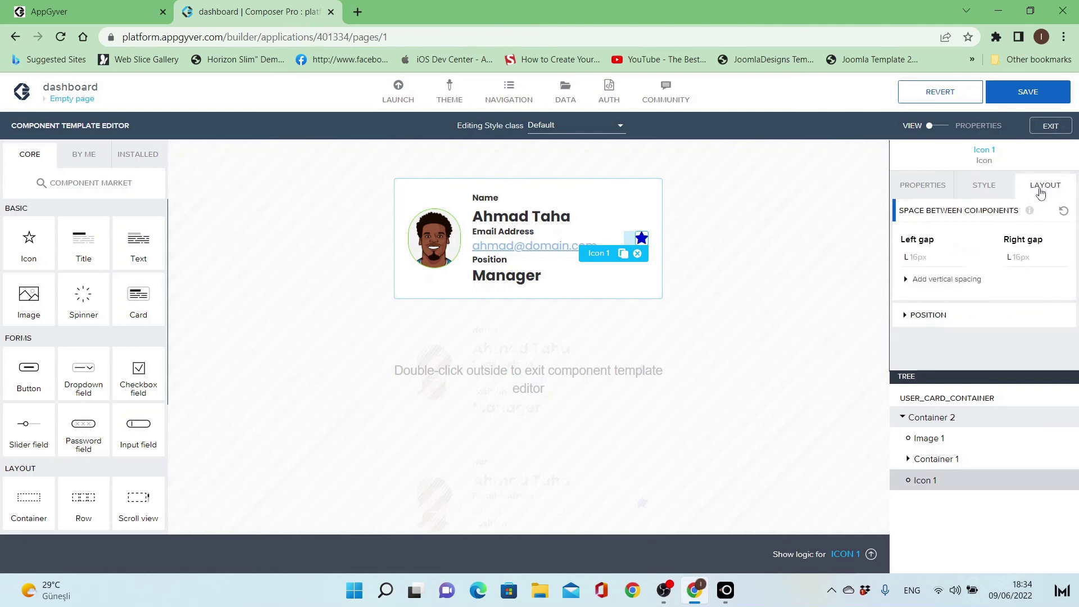
click(940, 316)
scroll(921, 253, down, 2)
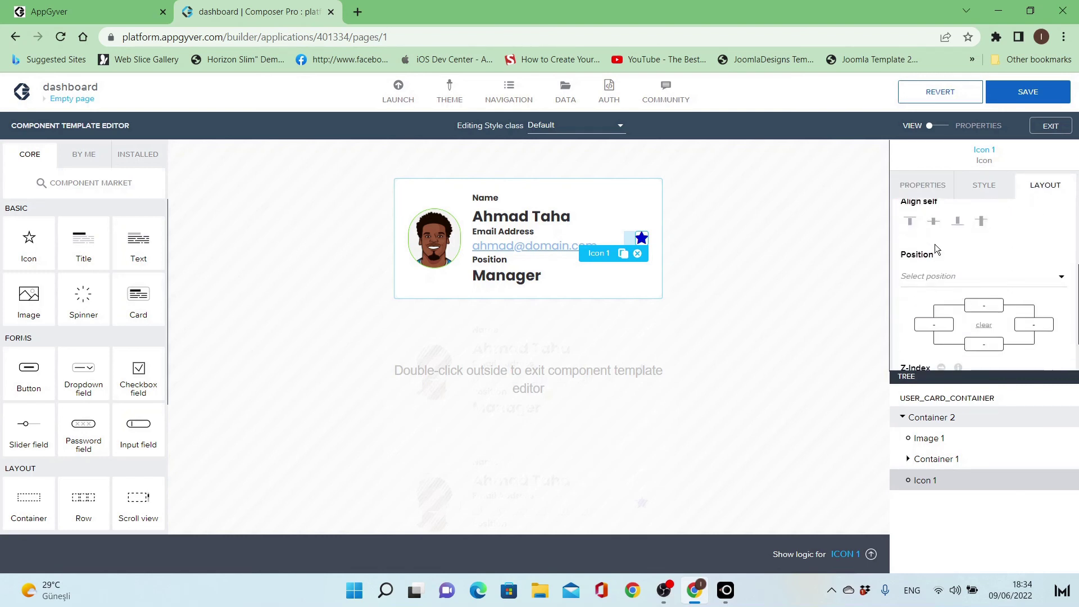
click(909, 224)
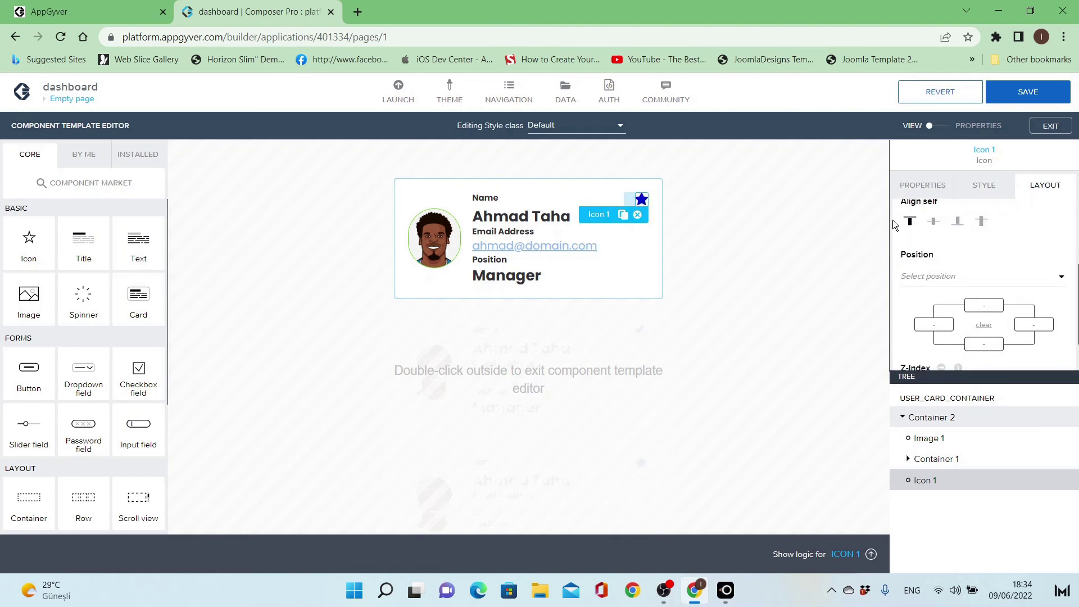
click(920, 185)
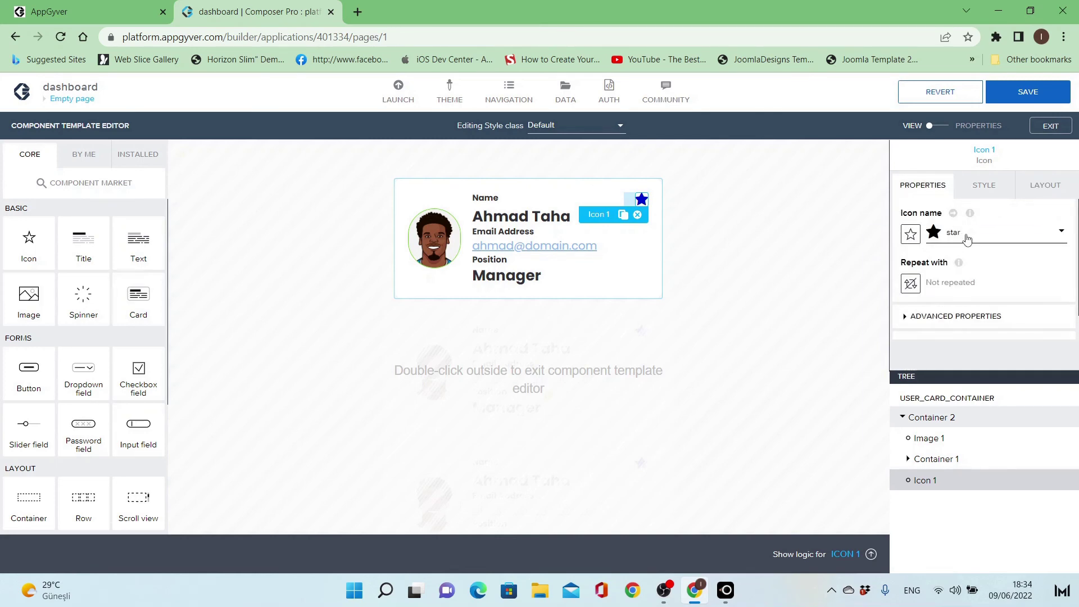
- Search icons for 'remove' and replace the star with the times (X) icon
click(967, 238)
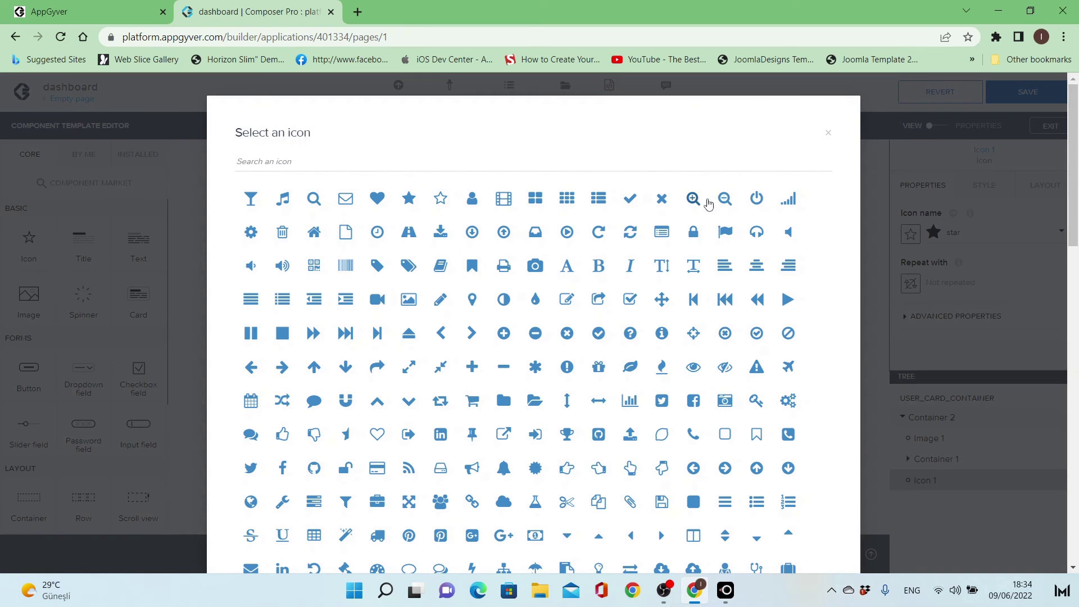
text(remo)
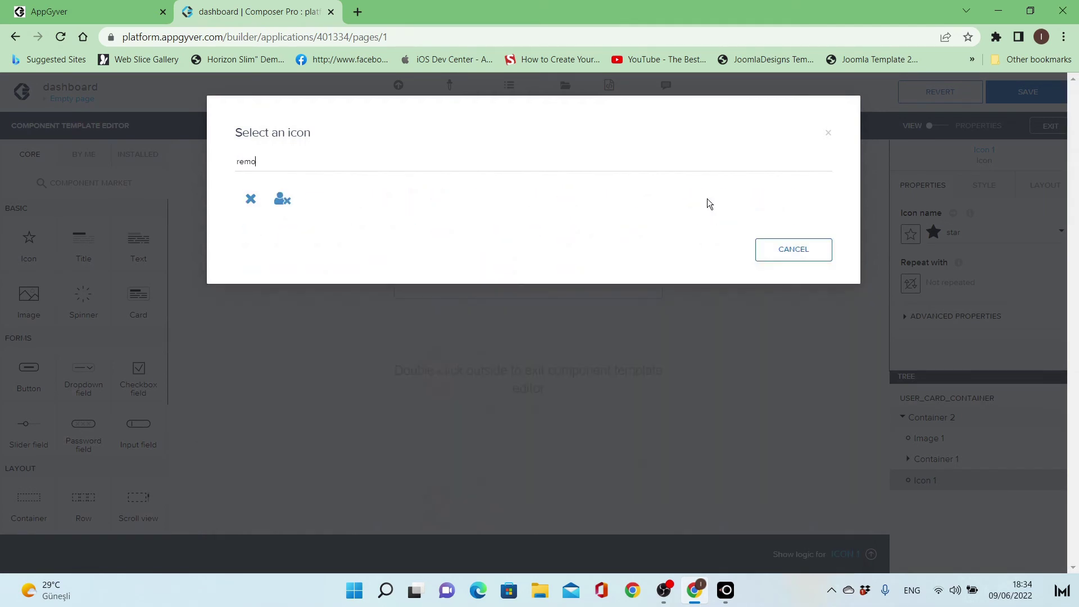
text(ve)
click(253, 202)
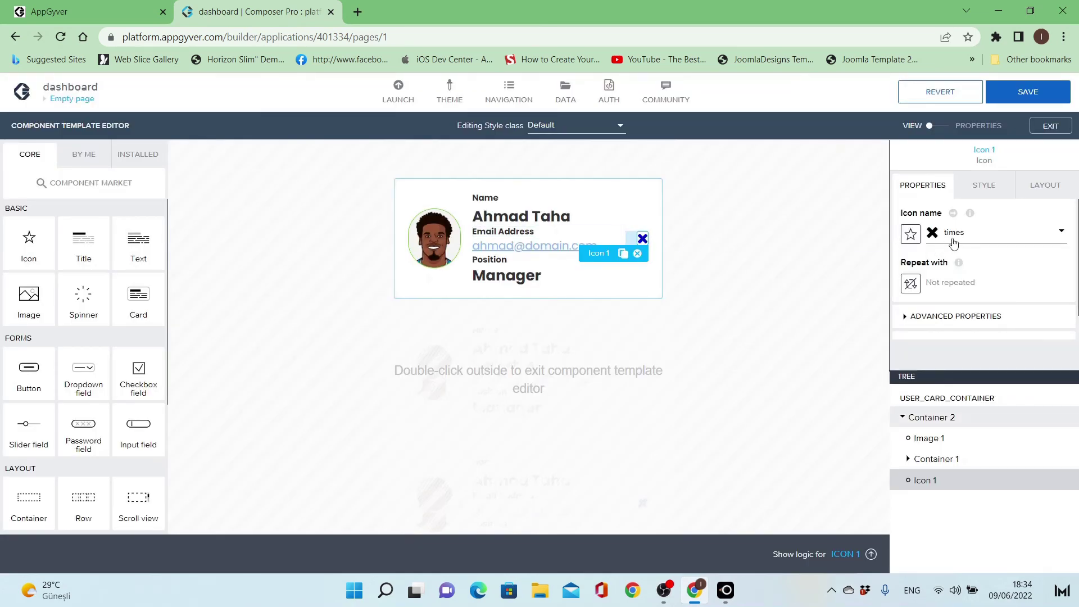
scroll(954, 243, down, 1)
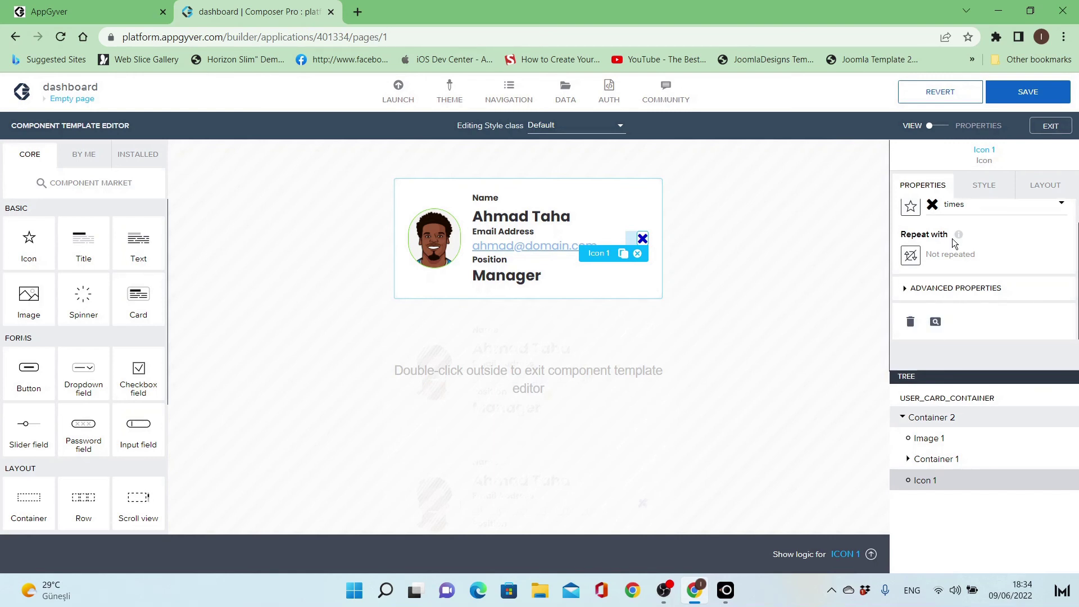
- Give Icon 1 the Primary style class and the red Negative palette colour
click(984, 187)
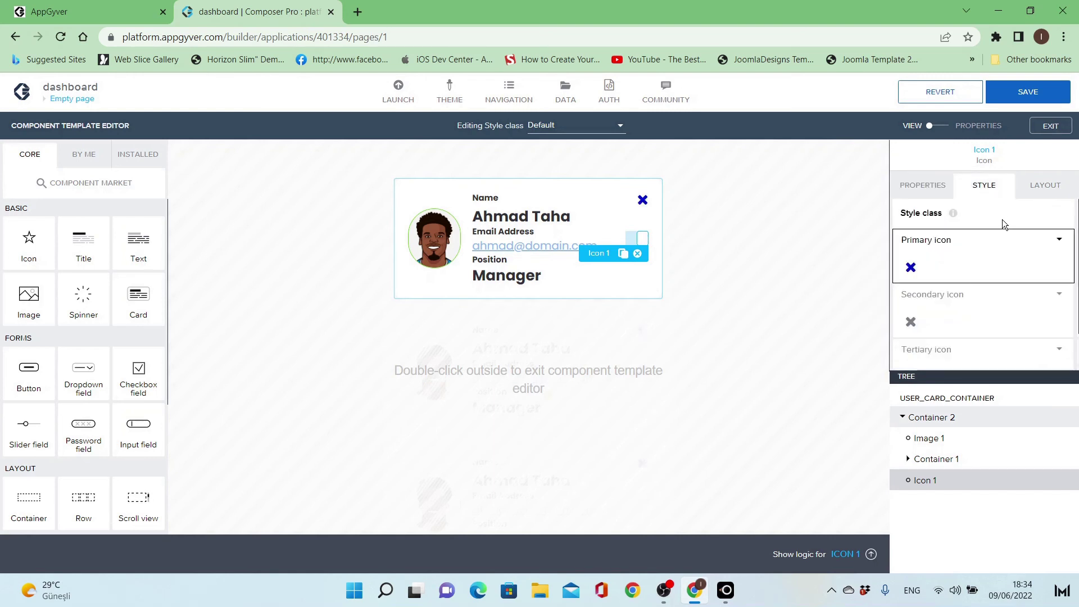
click(1059, 240)
click(1039, 253)
scroll(1025, 285, down, 1)
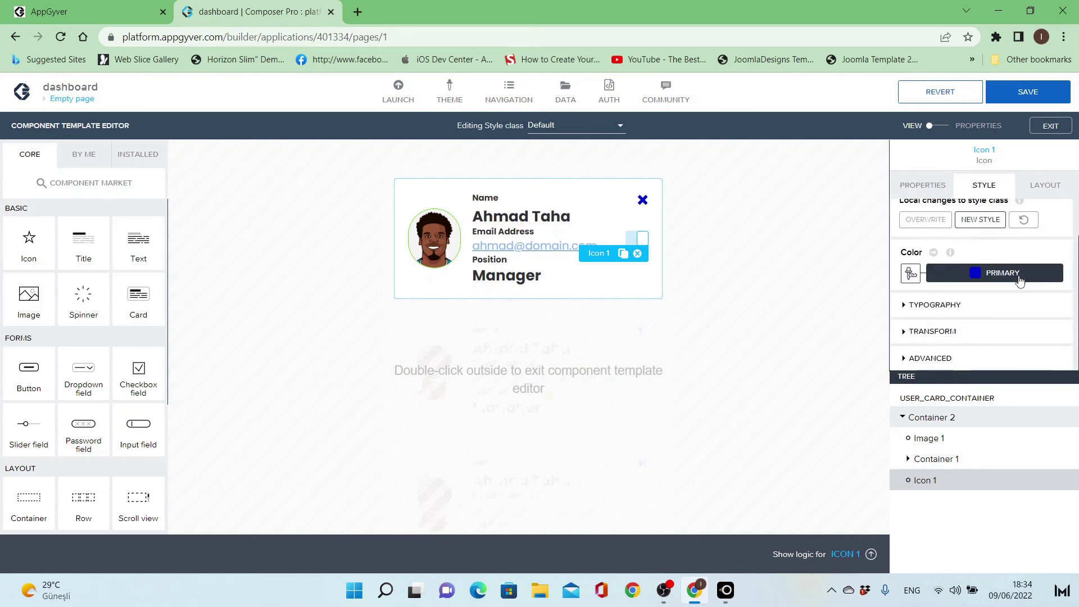
click(1018, 275)
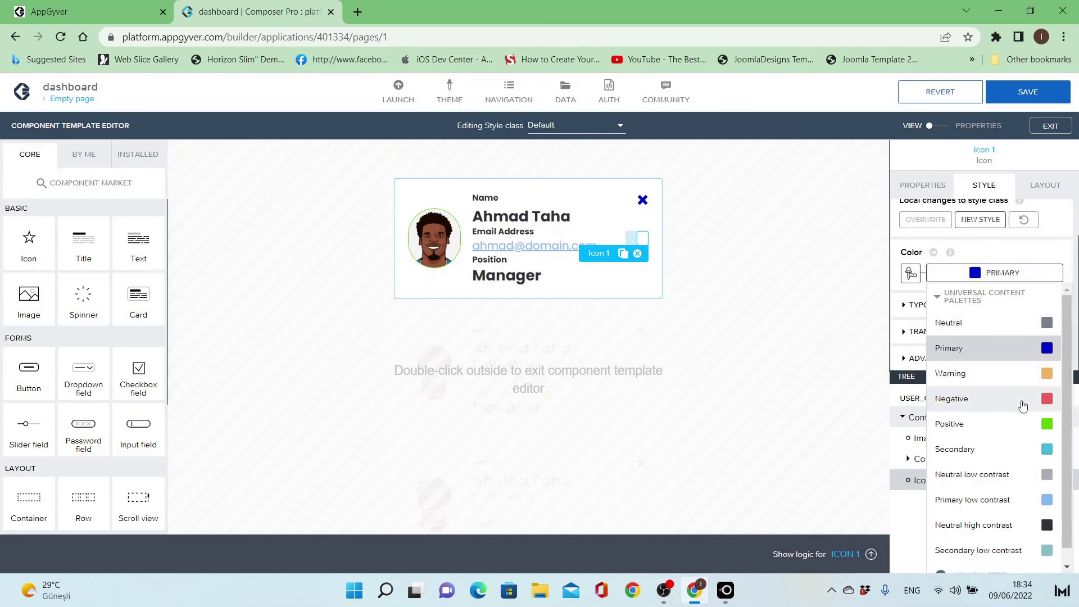
click(1023, 398)
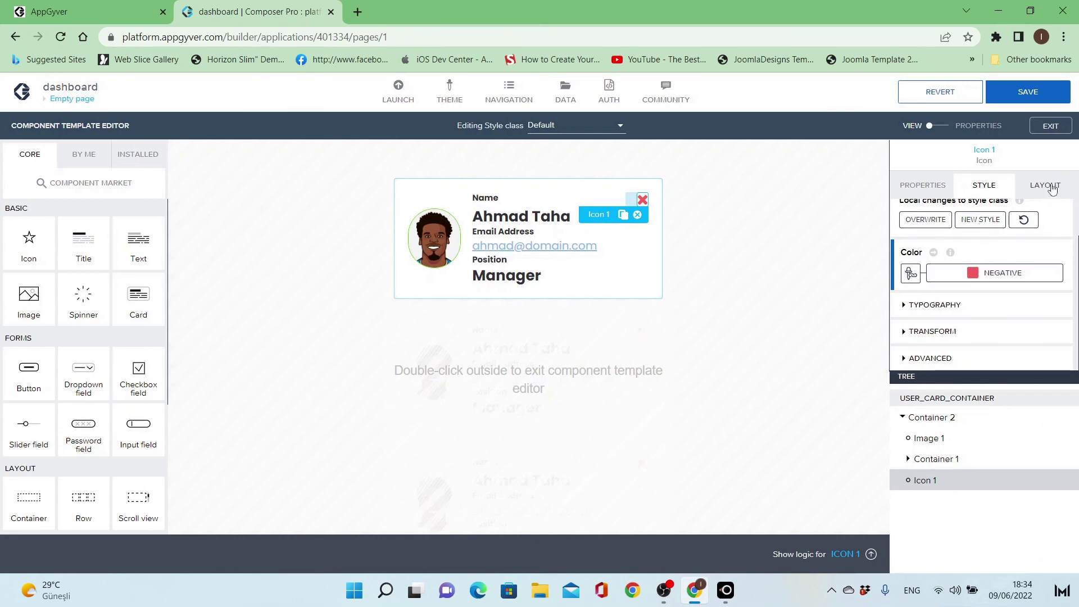
click(1053, 189)
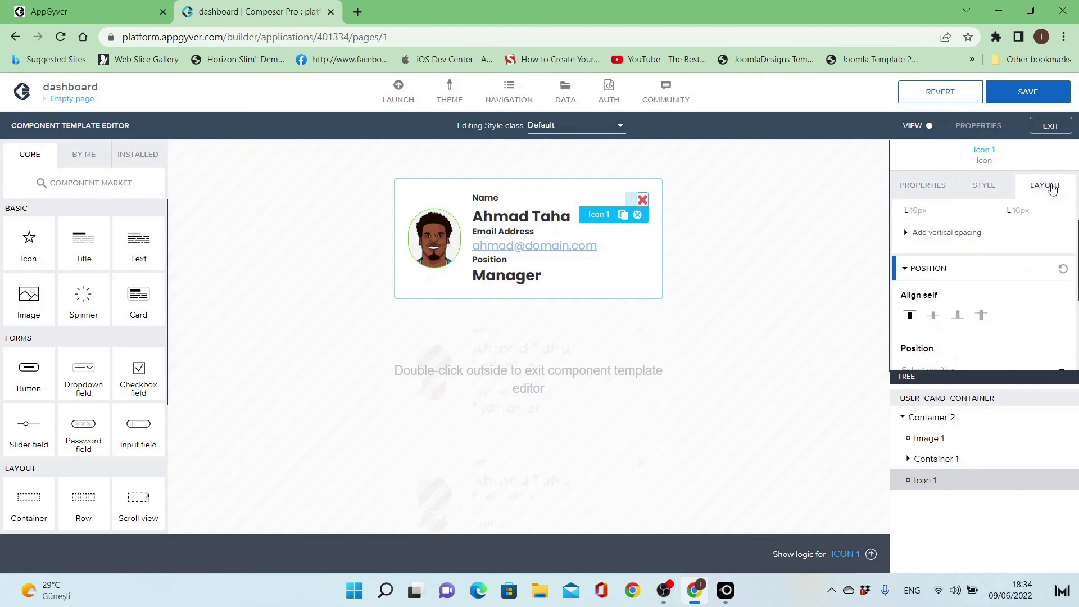
click(984, 189)
click(906, 189)
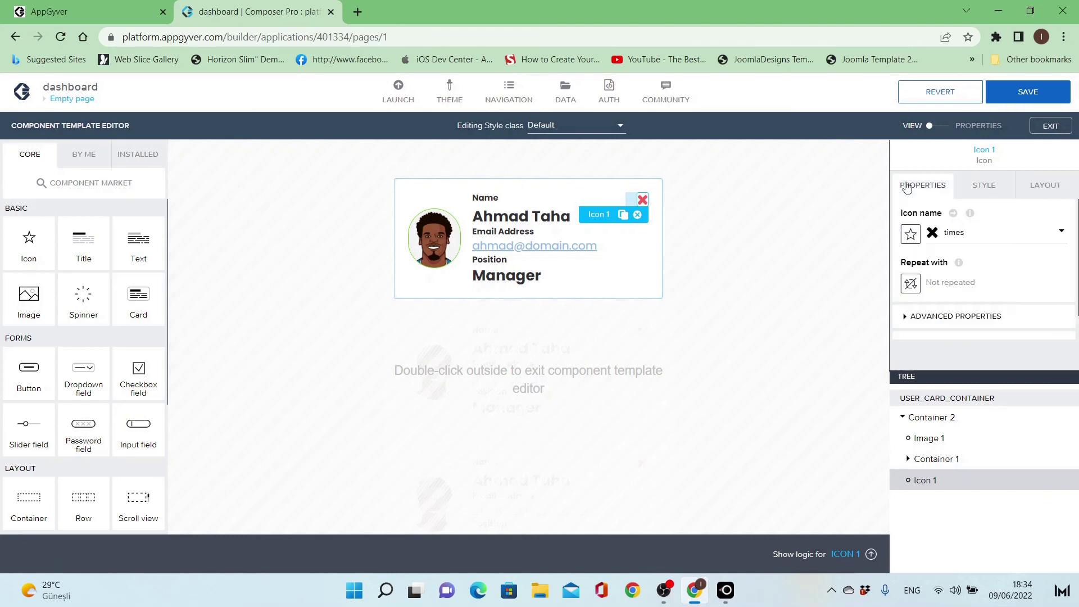
click(828, 249)
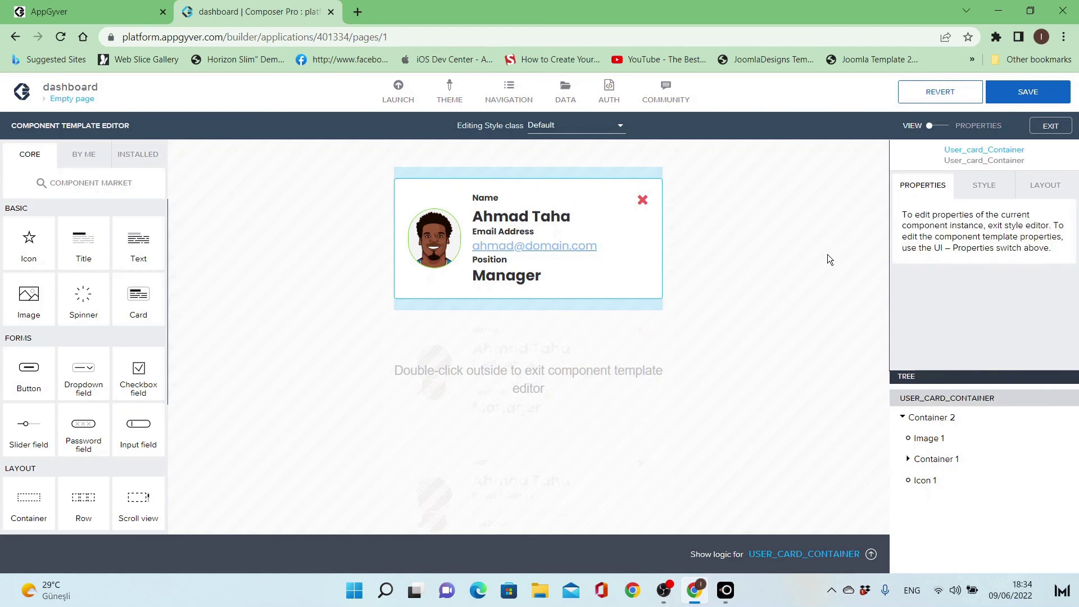
- Exit the component template editor and save the application
double_click(781, 285)
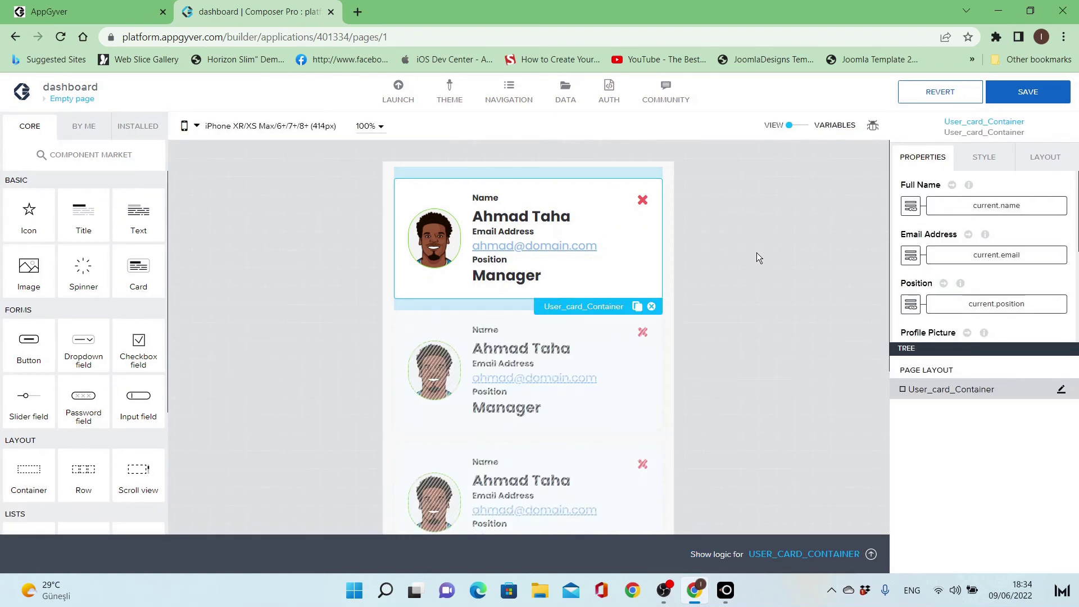
click(756, 253)
click(659, 242)
click(1031, 95)
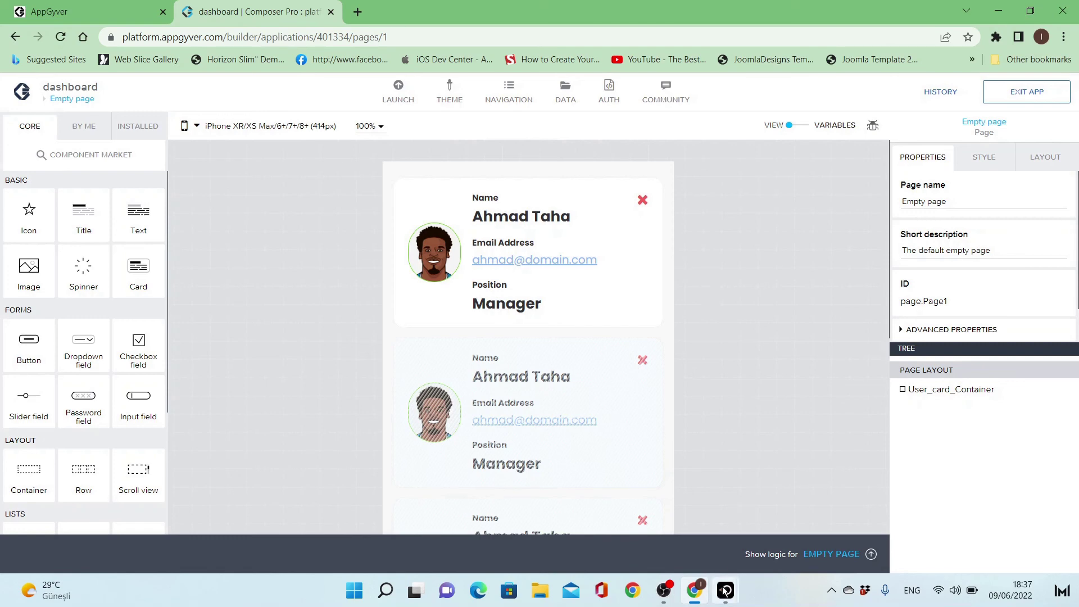
- Check the red X cards in the LetsView phone preview, then reselect the user card container
mouse_move(725, 591)
click(770, 528)
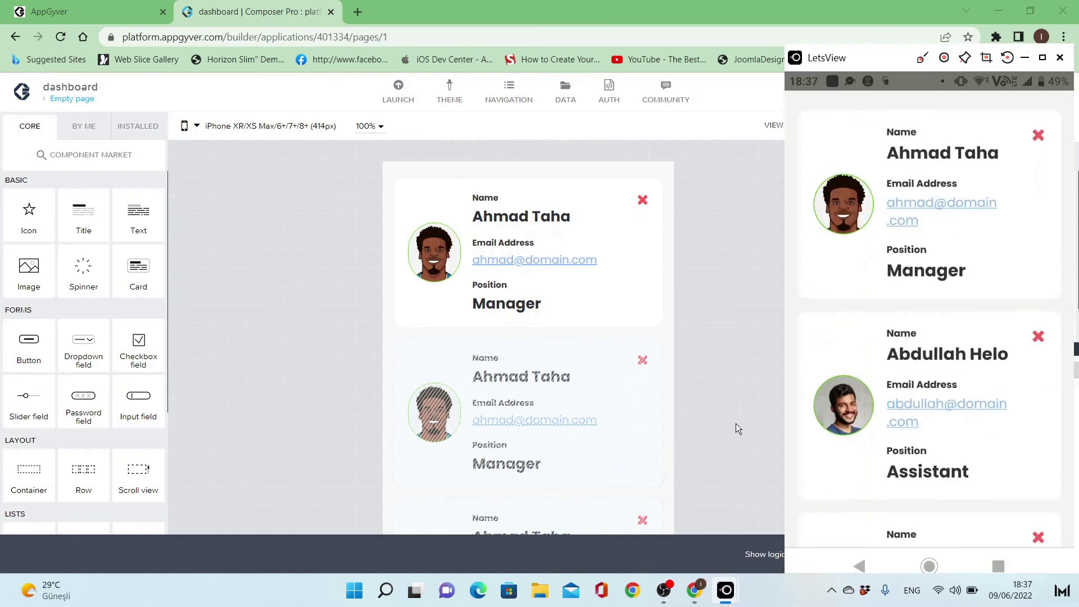
click(737, 423)
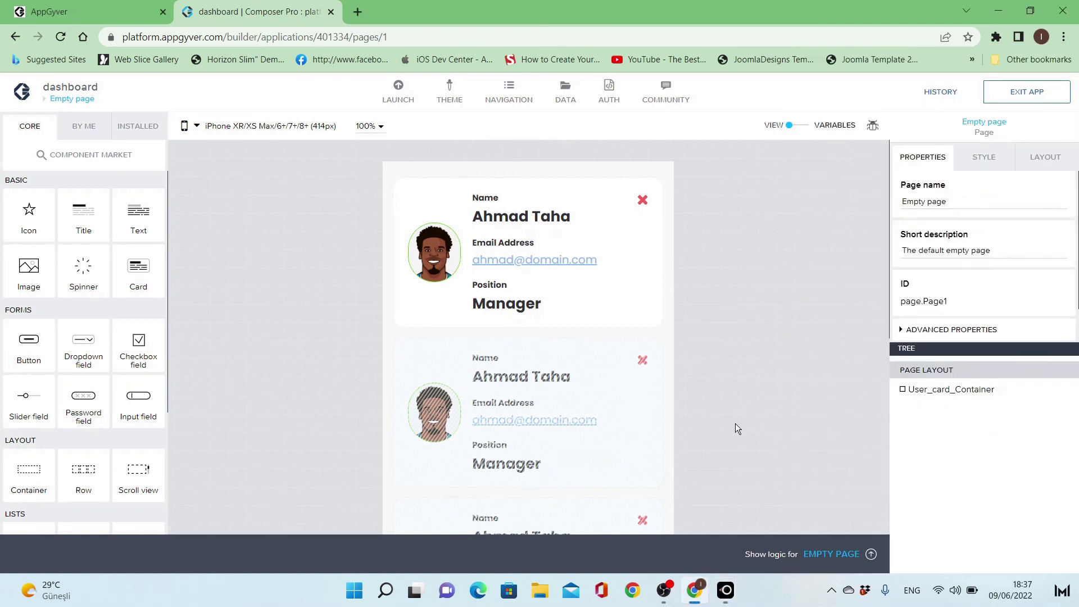
click(640, 258)
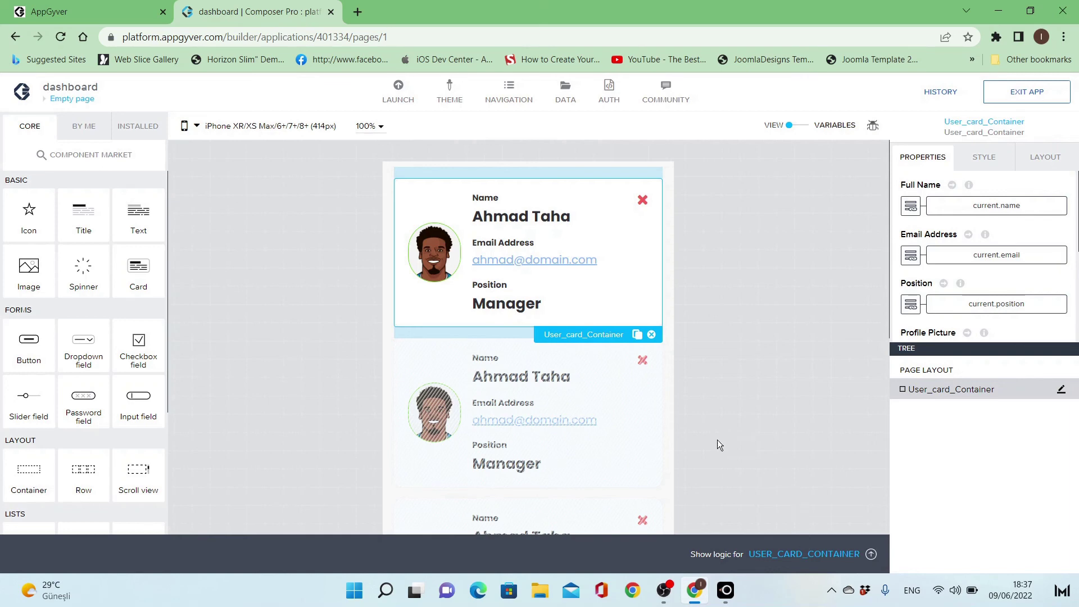
- Open the user card's component template and view the red X icon's logic flow
scroll(966, 337, down, 5)
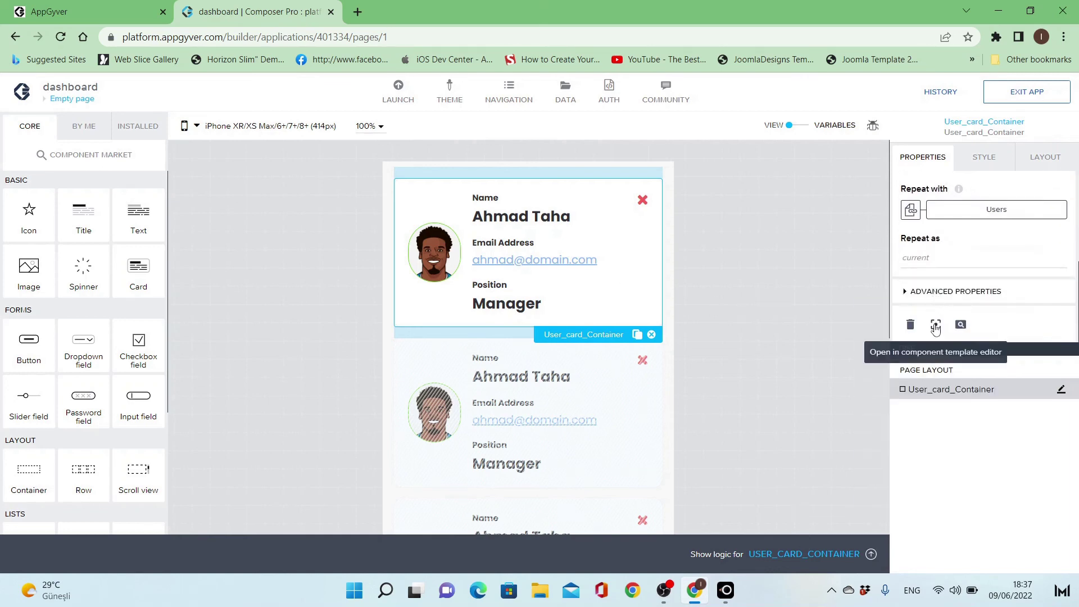
click(934, 322)
click(643, 199)
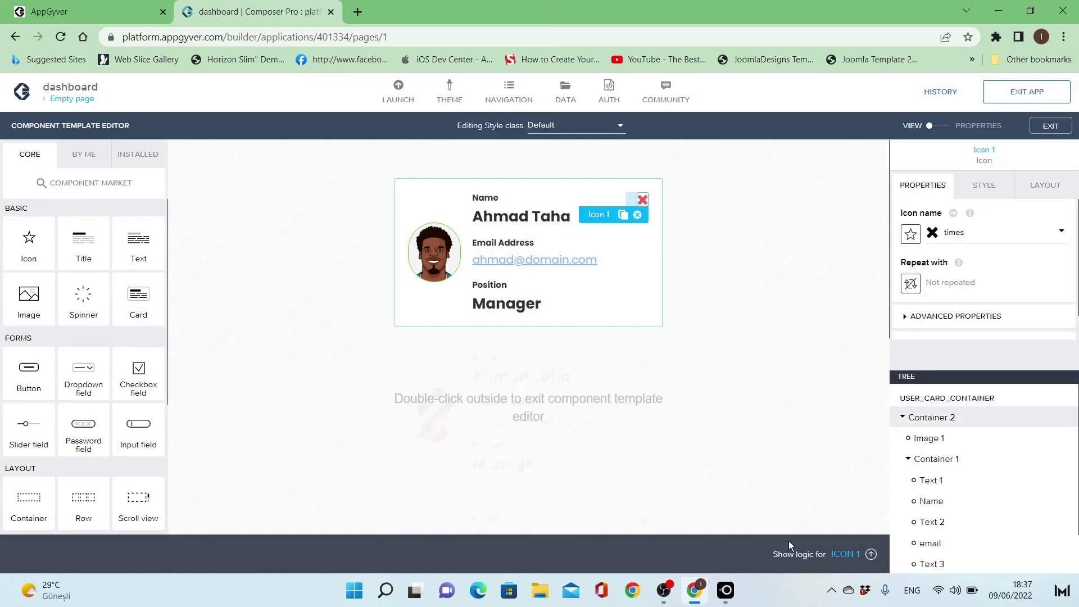
click(831, 557)
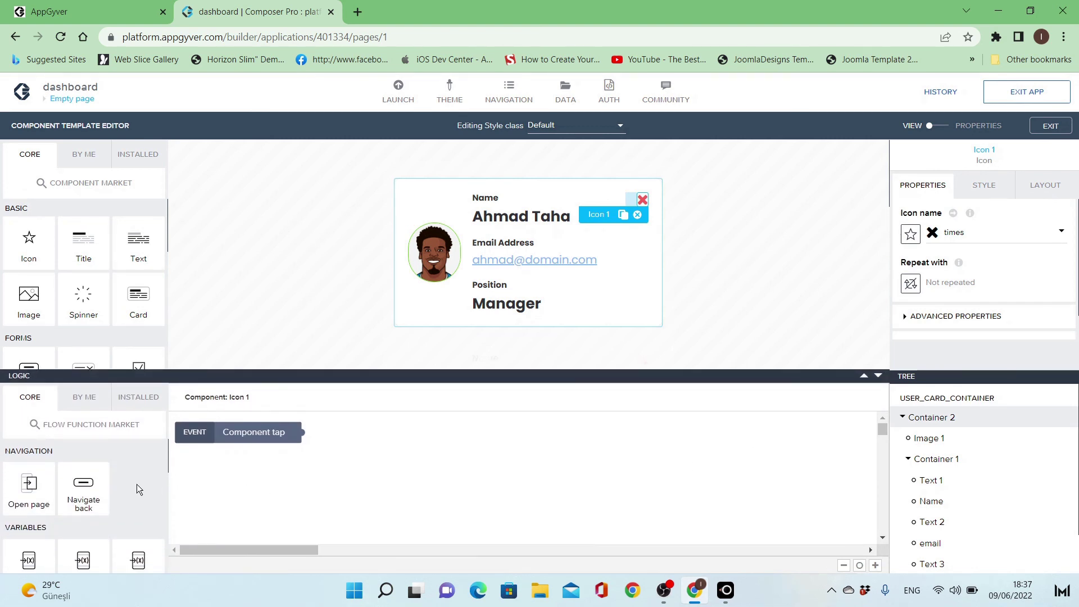
scroll(123, 487, down, 3)
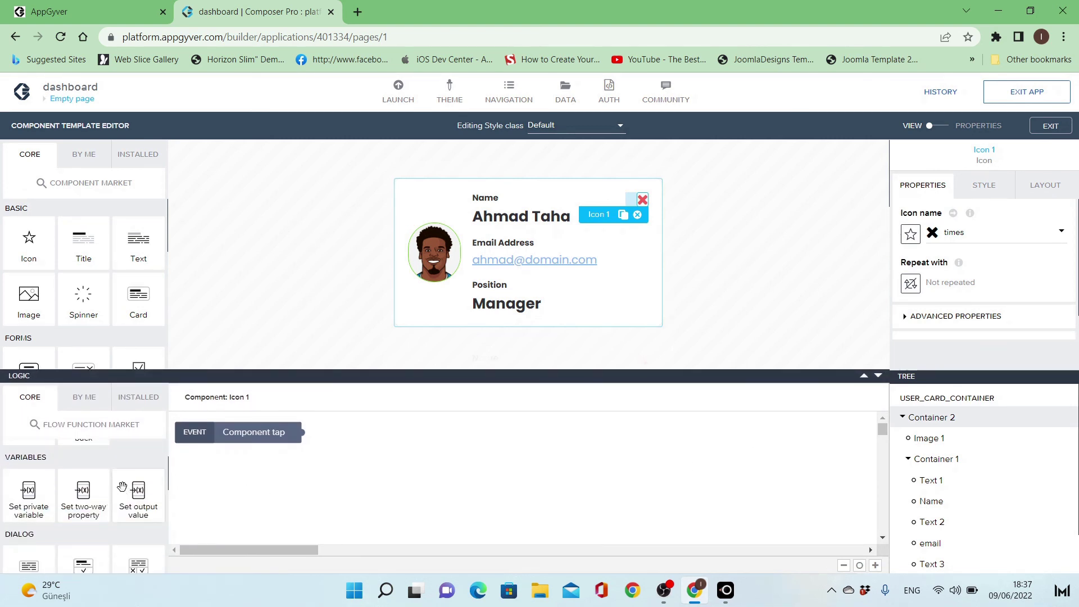
scroll(123, 487, up, 1)
scroll(122, 487, down, 1)
scroll(123, 487, down, 3)
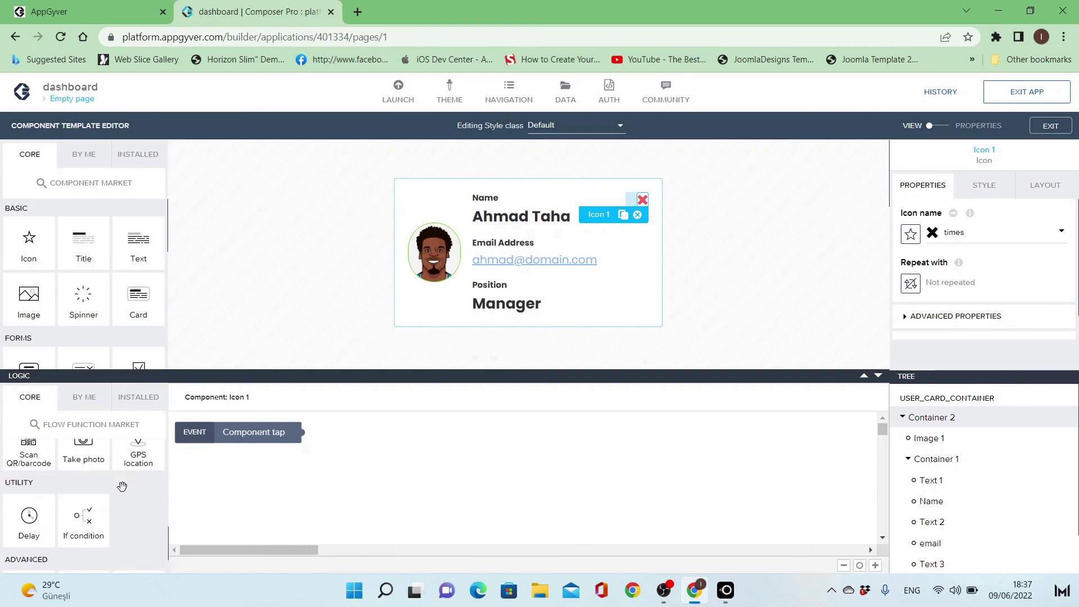
scroll(122, 488, up, 5)
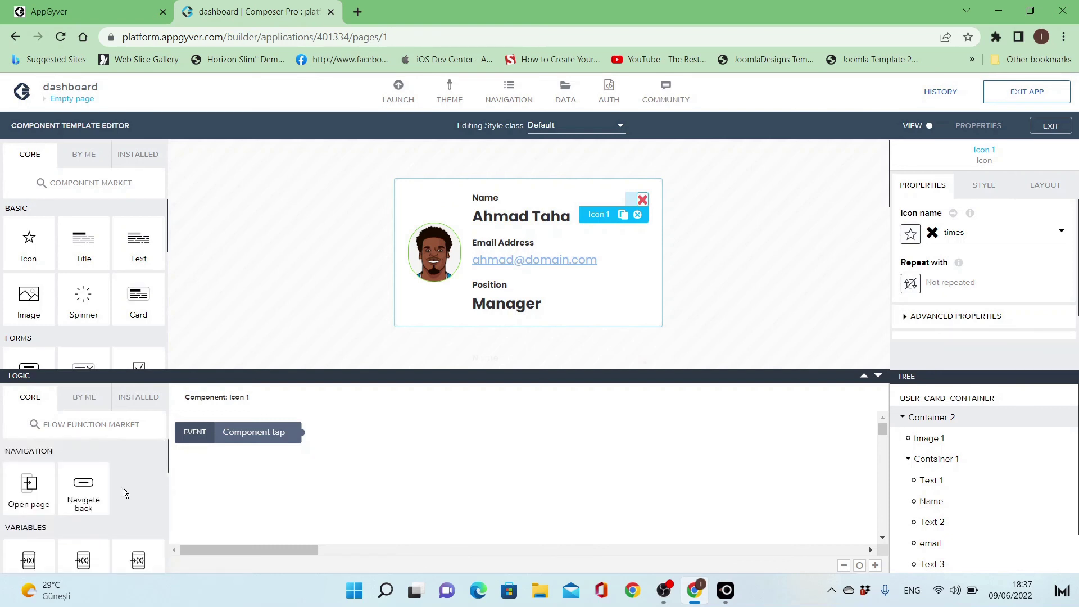
scroll(123, 488, down, 1)
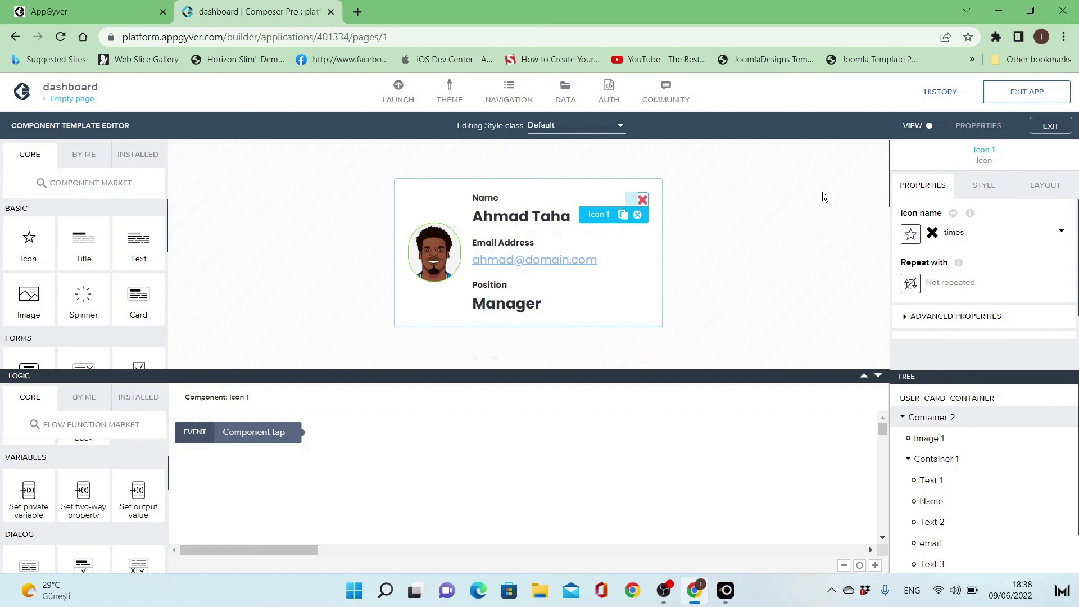
- Add a component event named Delete_user under the template's Events properties
click(945, 127)
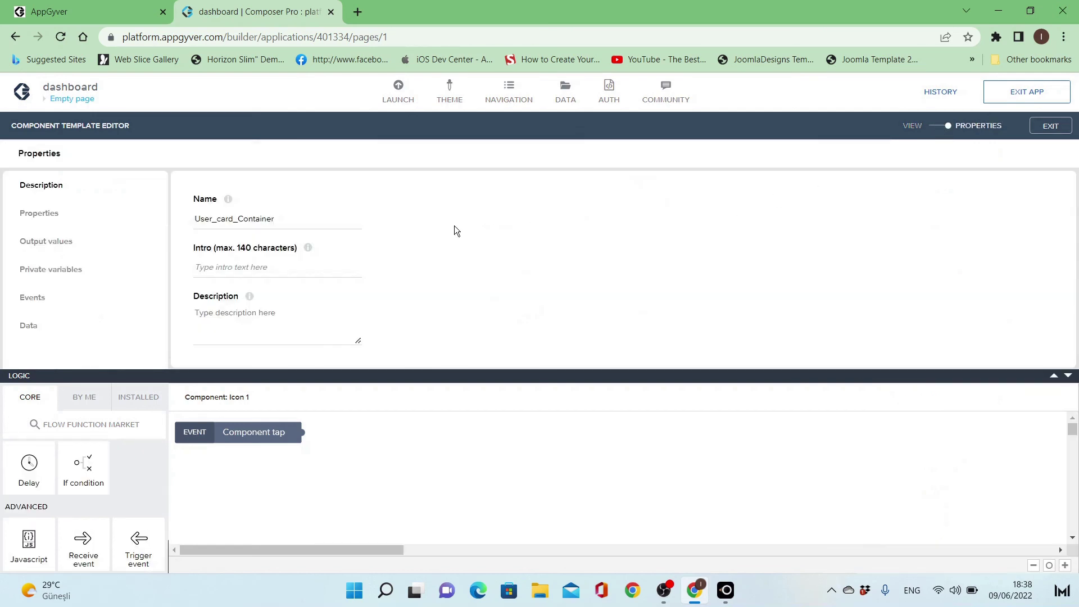
click(49, 301)
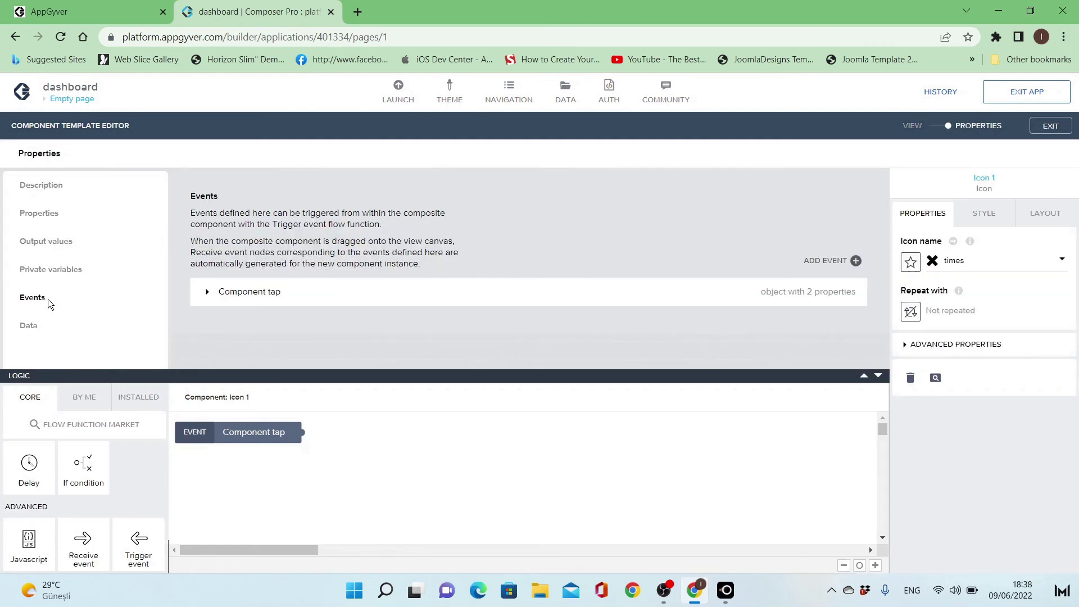
click(828, 261)
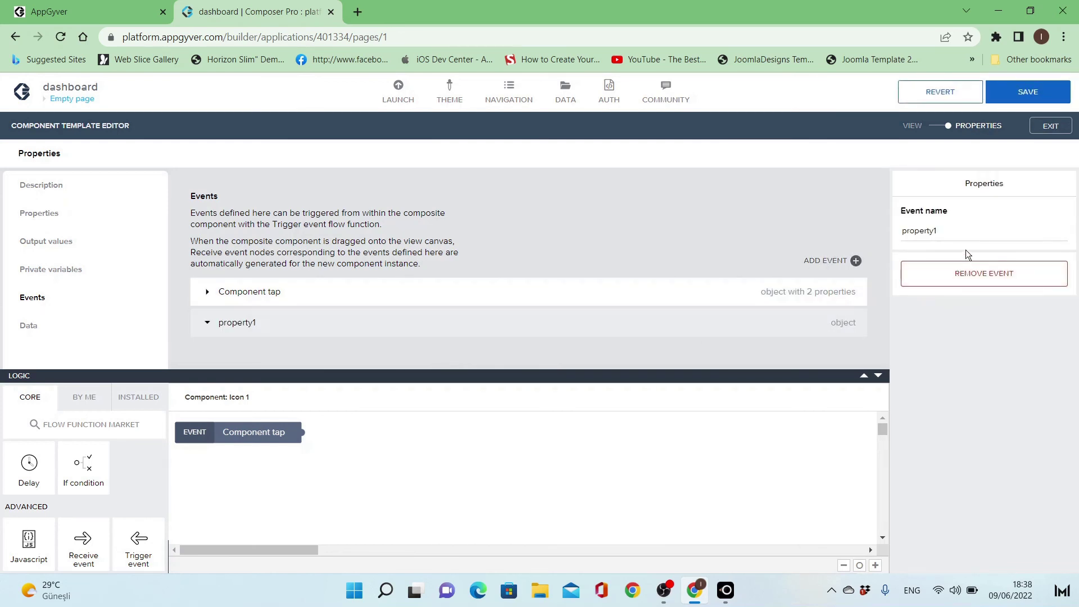
double_click(968, 235)
text(delete)
key(Home)
key(shift+Right)
text(Delete)
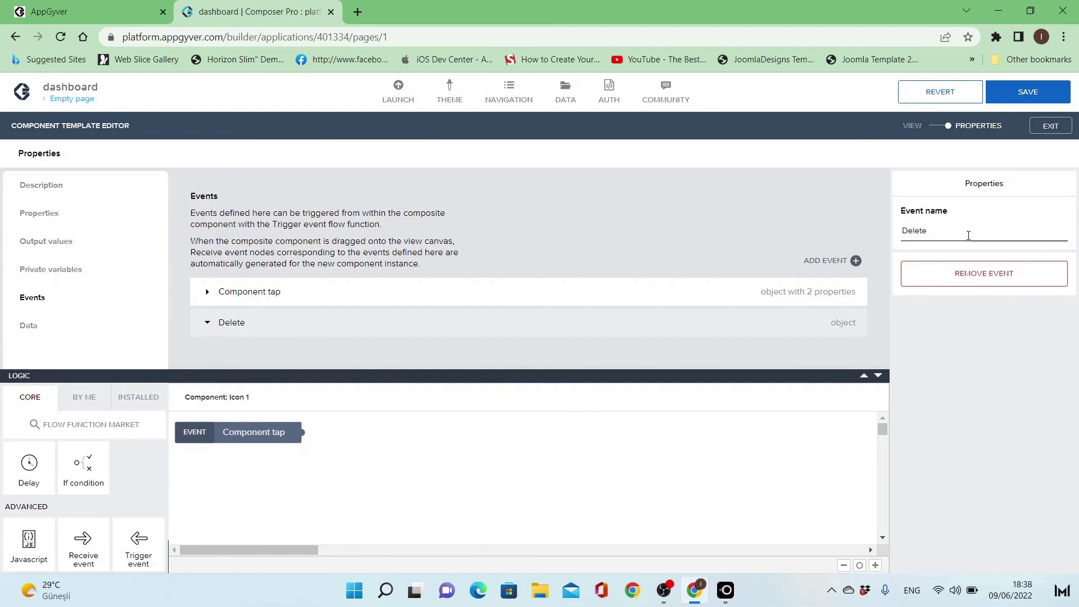
text(_user)
click(753, 241)
- Make the X icon's Component tap fire a Trigger event node set to Delete_user
click(935, 129)
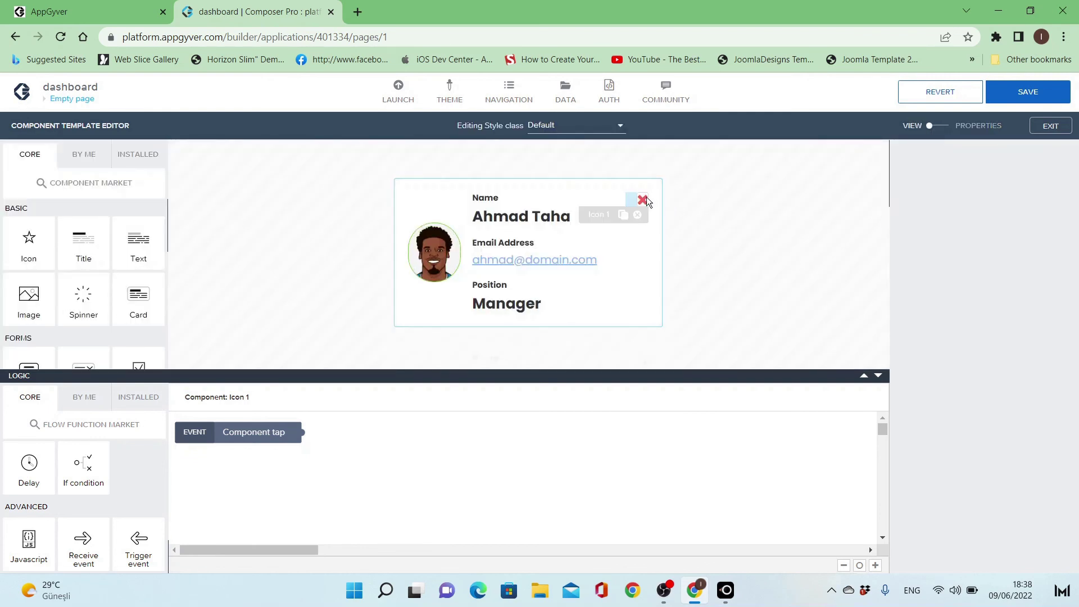
click(645, 198)
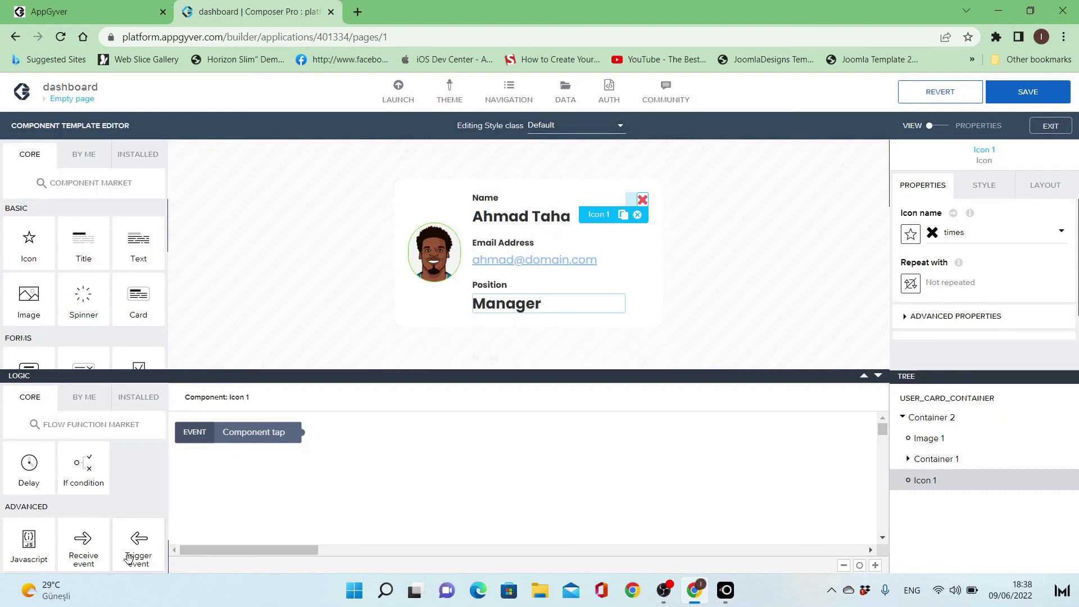
drag(129, 558, 388, 450)
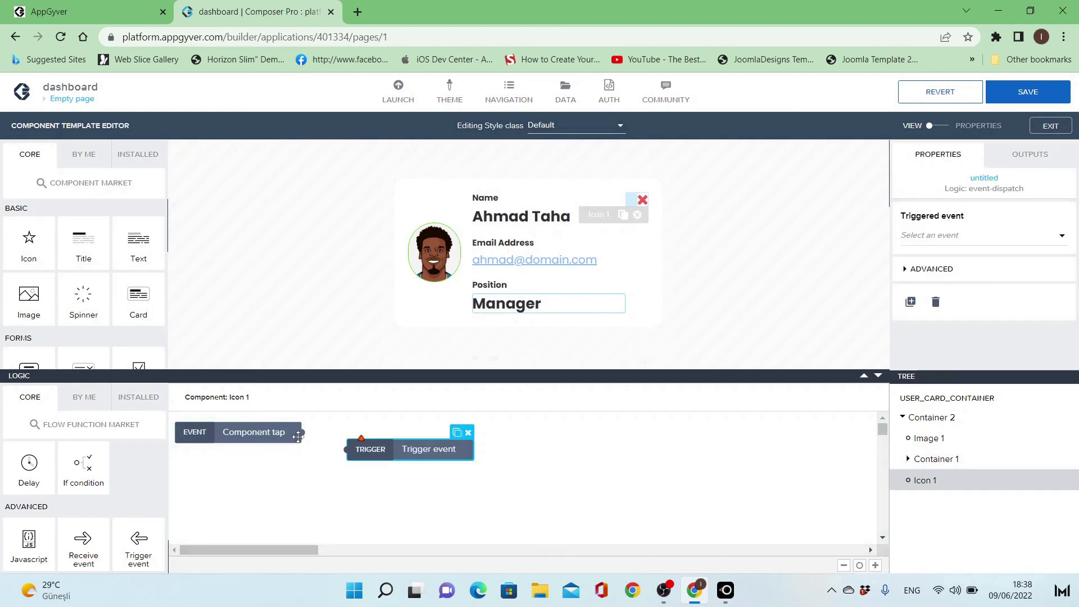
drag(299, 434, 355, 449)
click(955, 236)
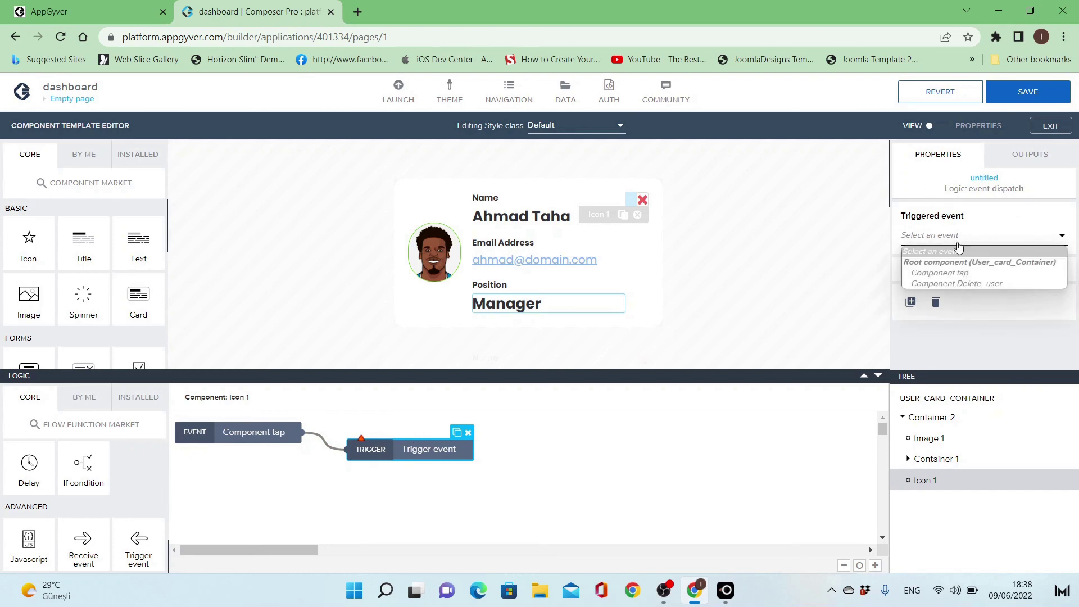
click(966, 284)
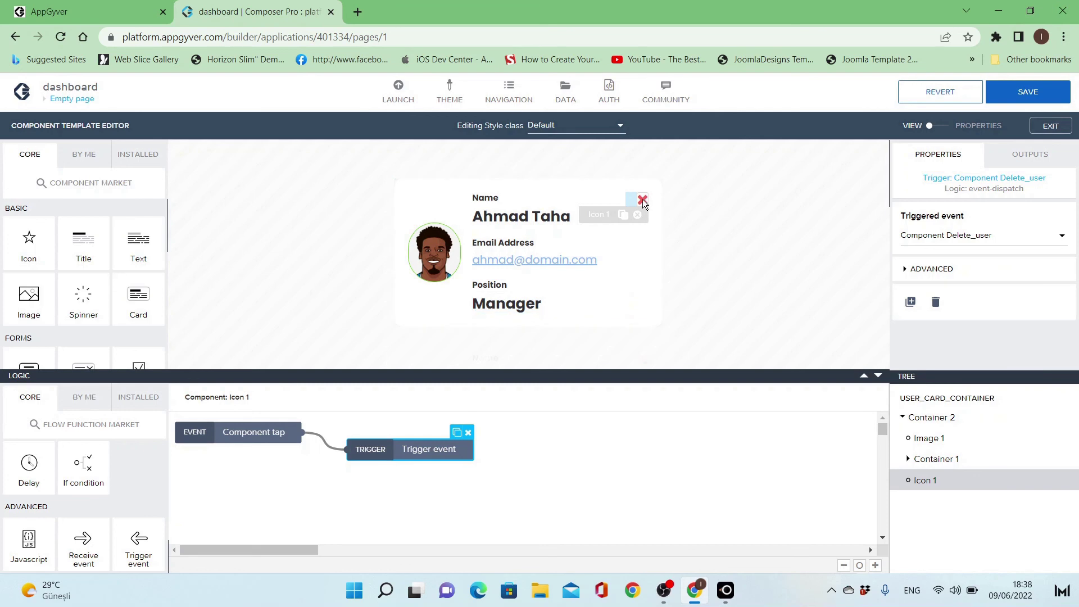
click(777, 245)
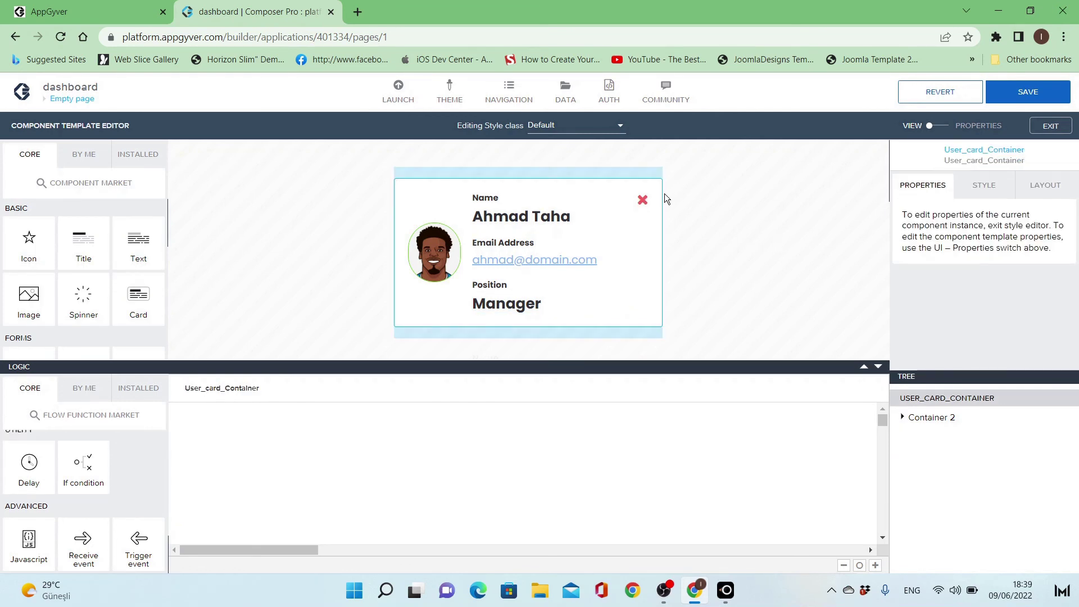
- Add a Receive event node to the User_card_Container logic listening for Component Delete_user
click(646, 198)
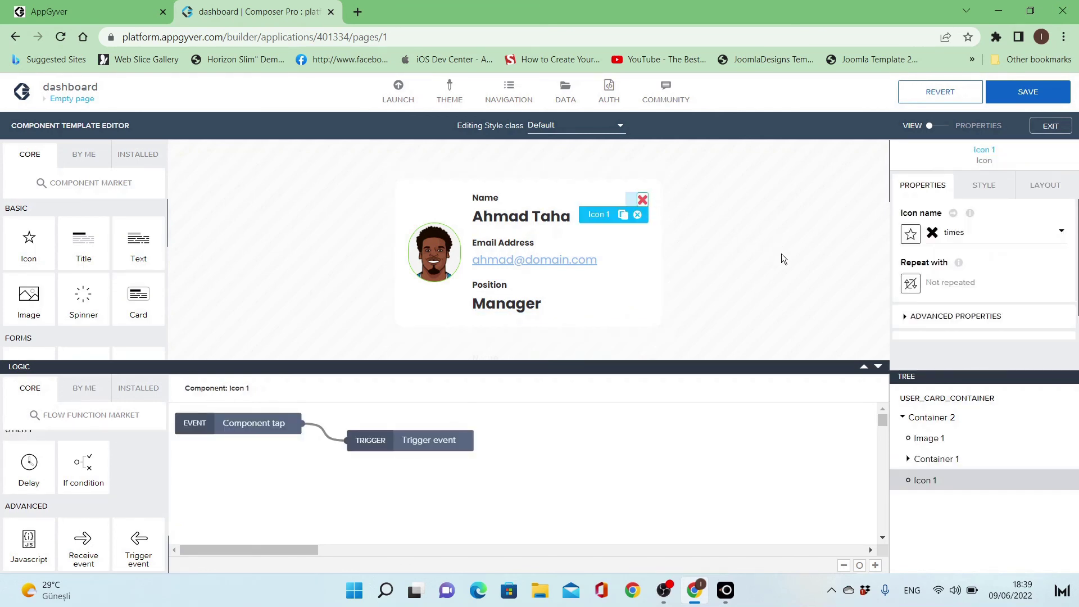
click(781, 254)
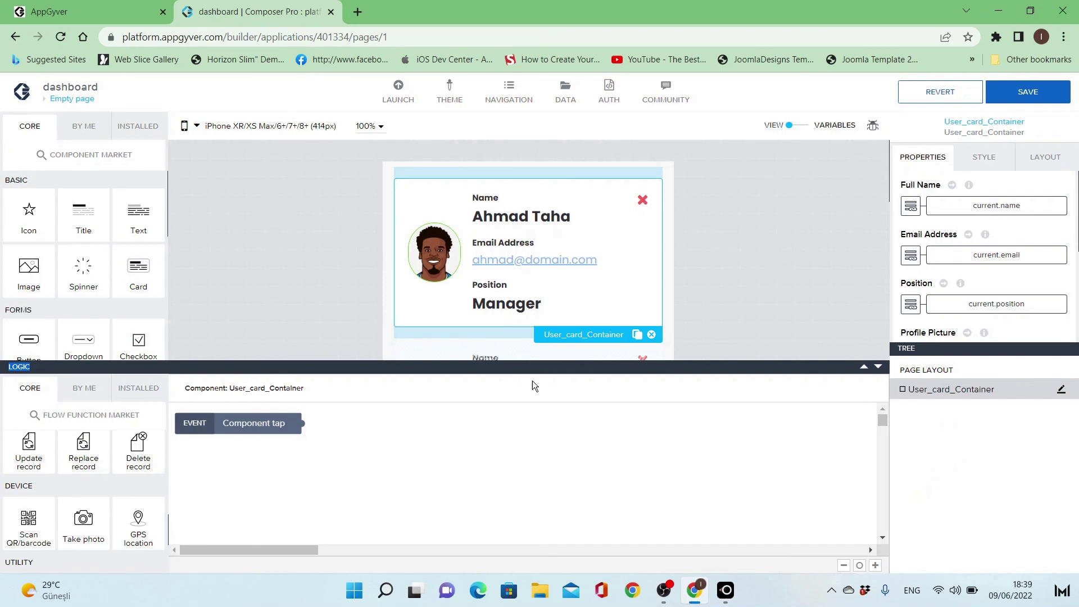
scroll(136, 460, down, 3)
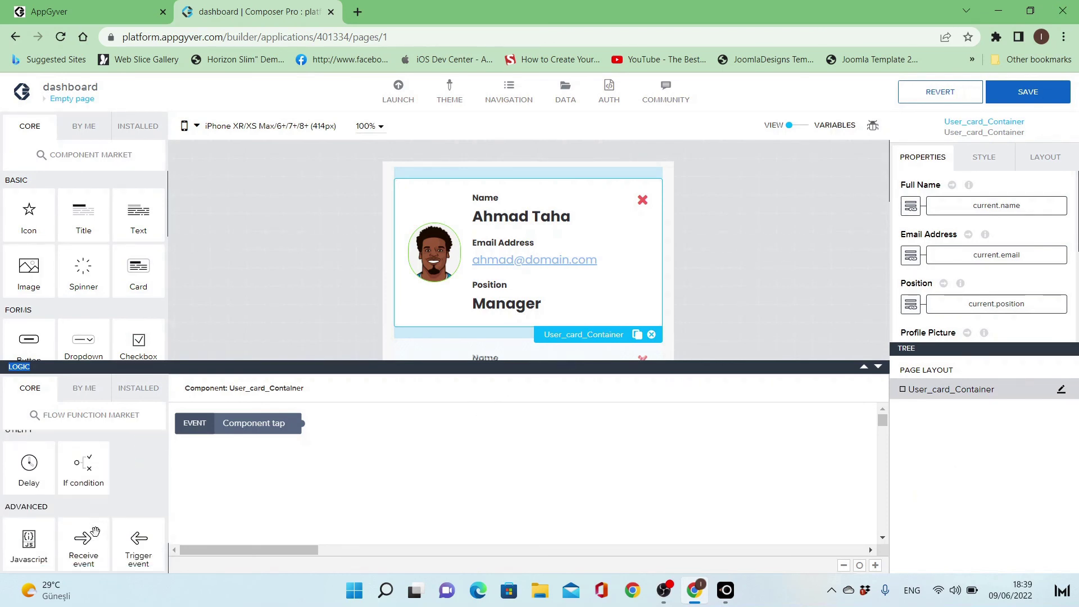
drag(95, 532, 242, 466)
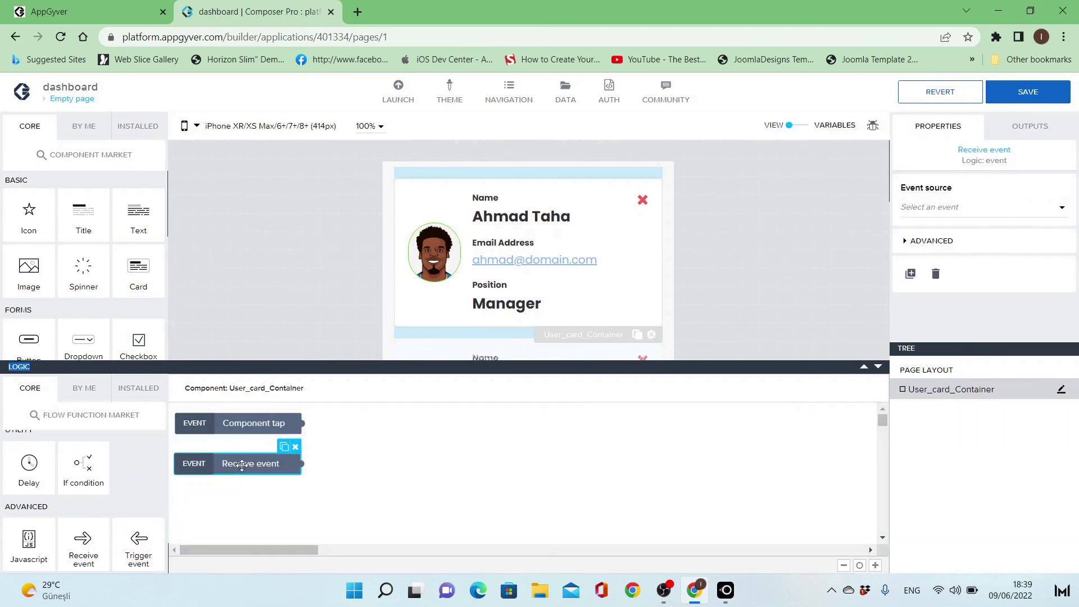
click(991, 216)
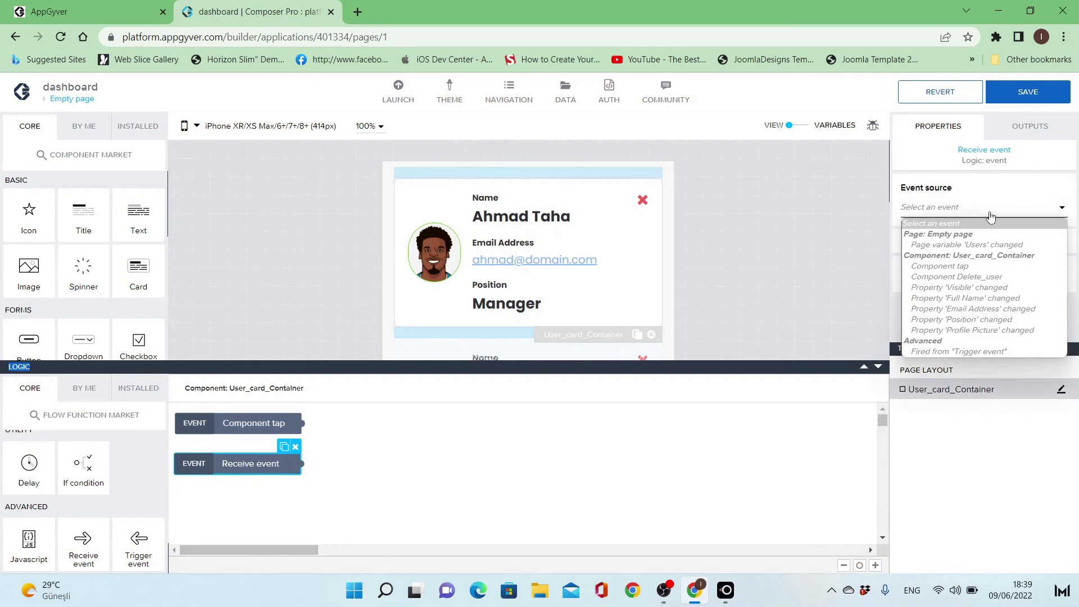
click(996, 279)
drag(271, 463, 276, 460)
scroll(49, 523, down, 5)
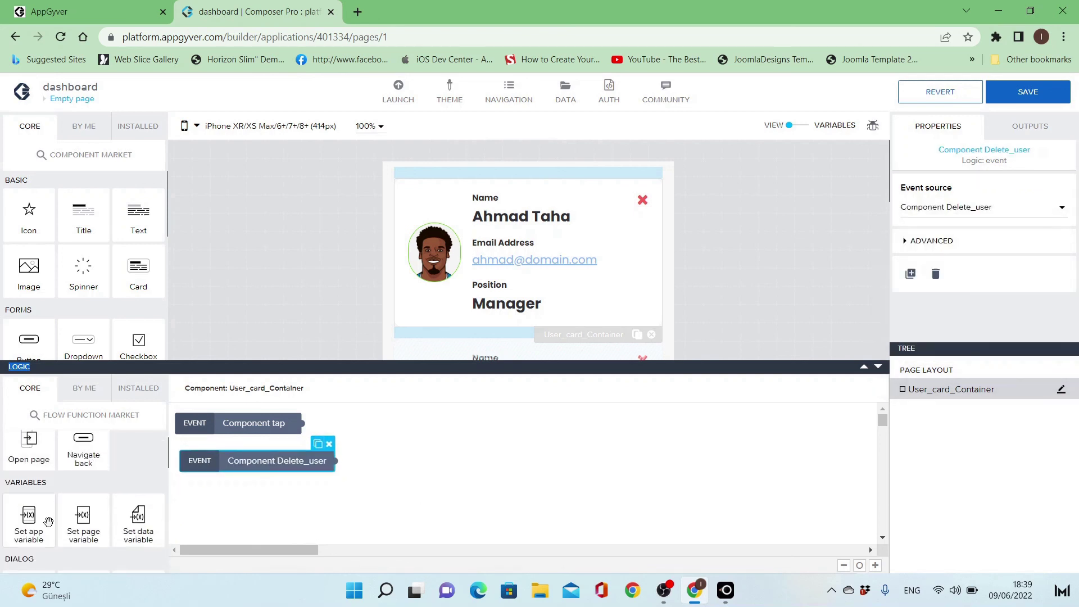
- Attach a Set page variable node after Delete_user and make its Users value a formula
drag(81, 520, 442, 464)
drag(336, 461, 397, 466)
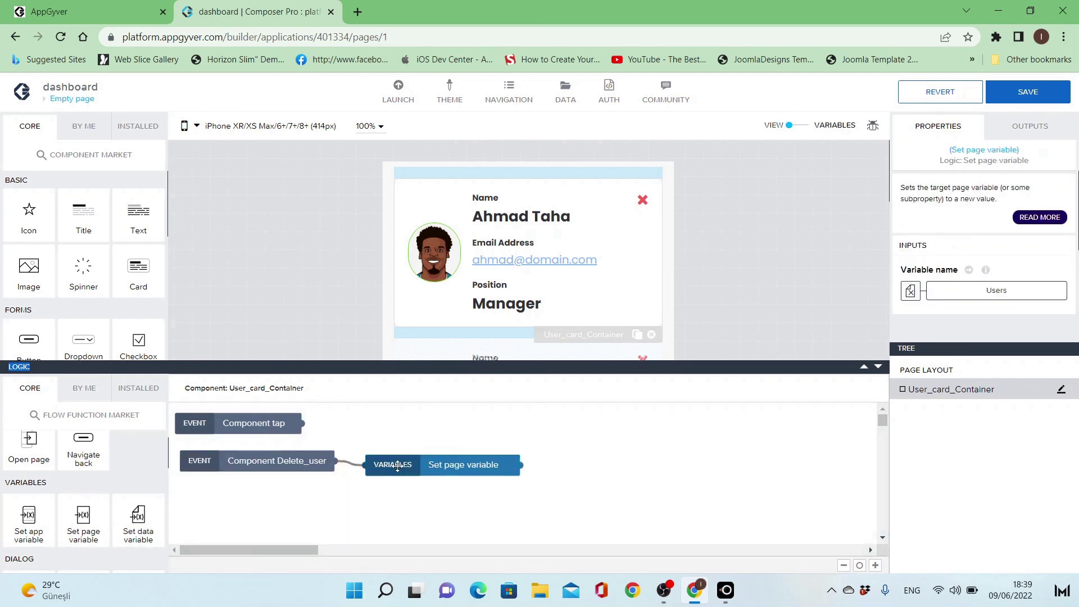
click(419, 467)
scroll(947, 259, down, 2)
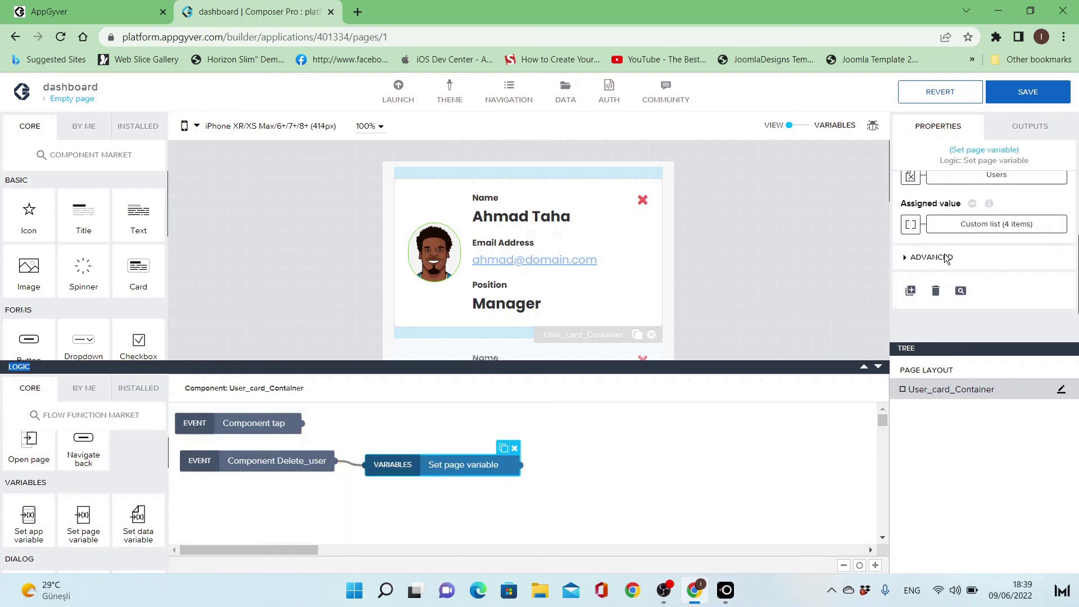
click(963, 227)
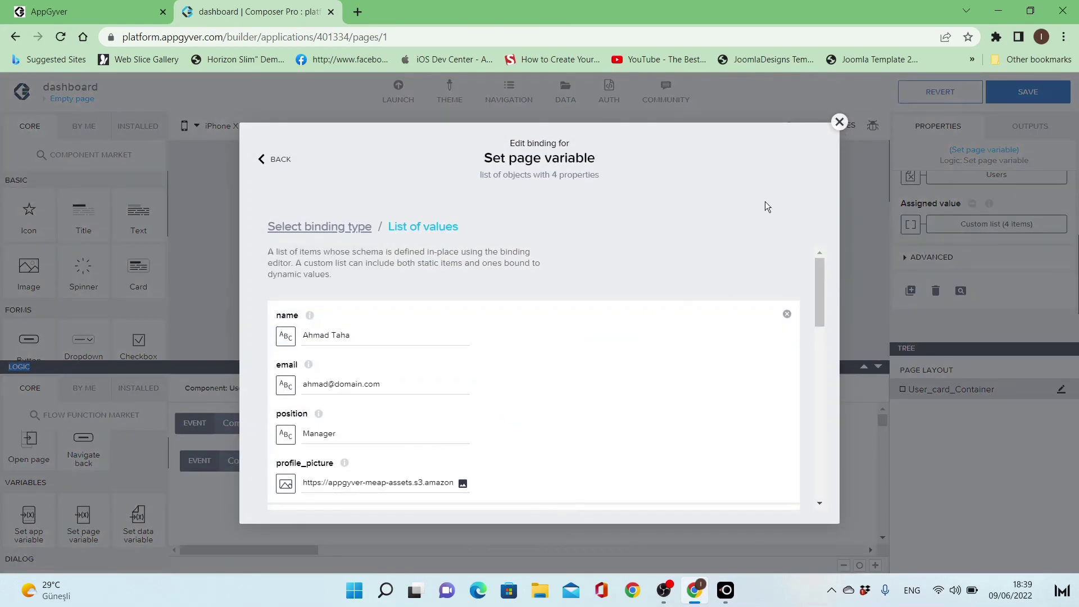
click(840, 121)
click(910, 225)
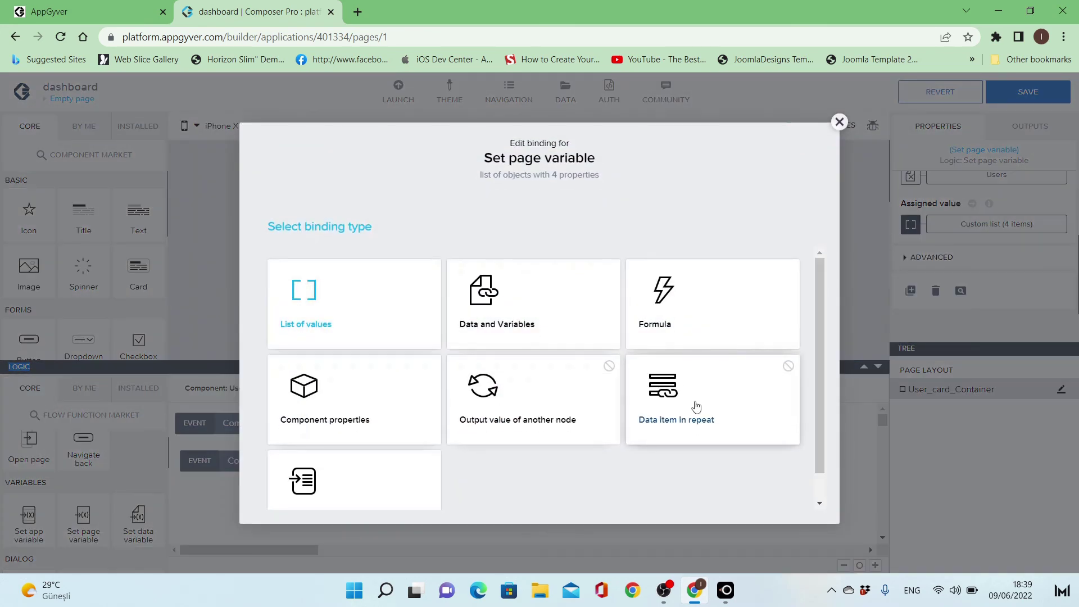
click(687, 334)
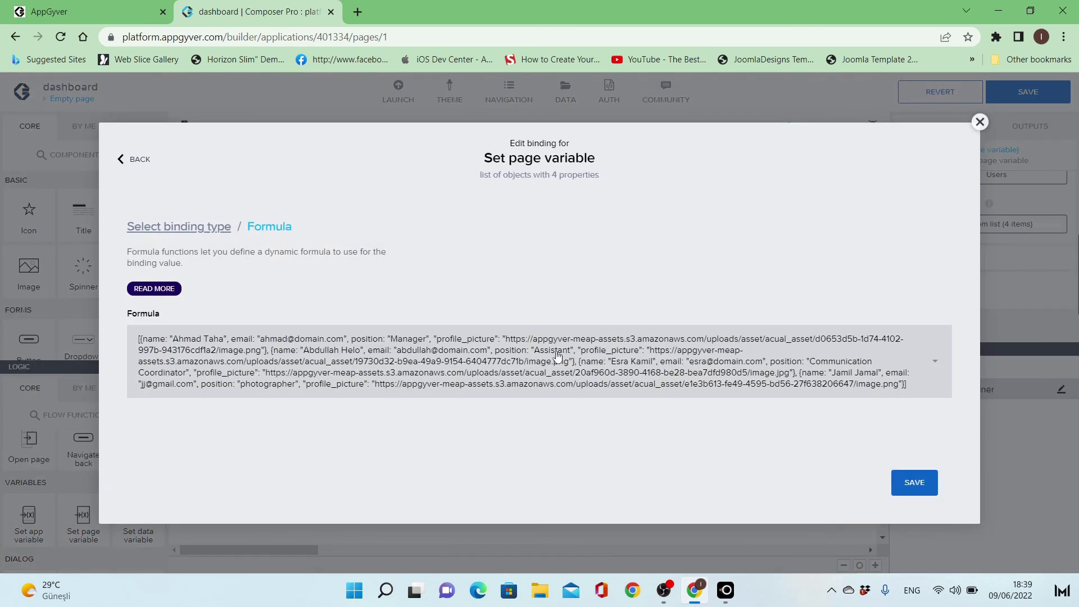
- Enter the formula REMOVE_ITEMS_AT(pageVars.Users, repeatedInfo.current.index) and save it as the assigned value
click(558, 356)
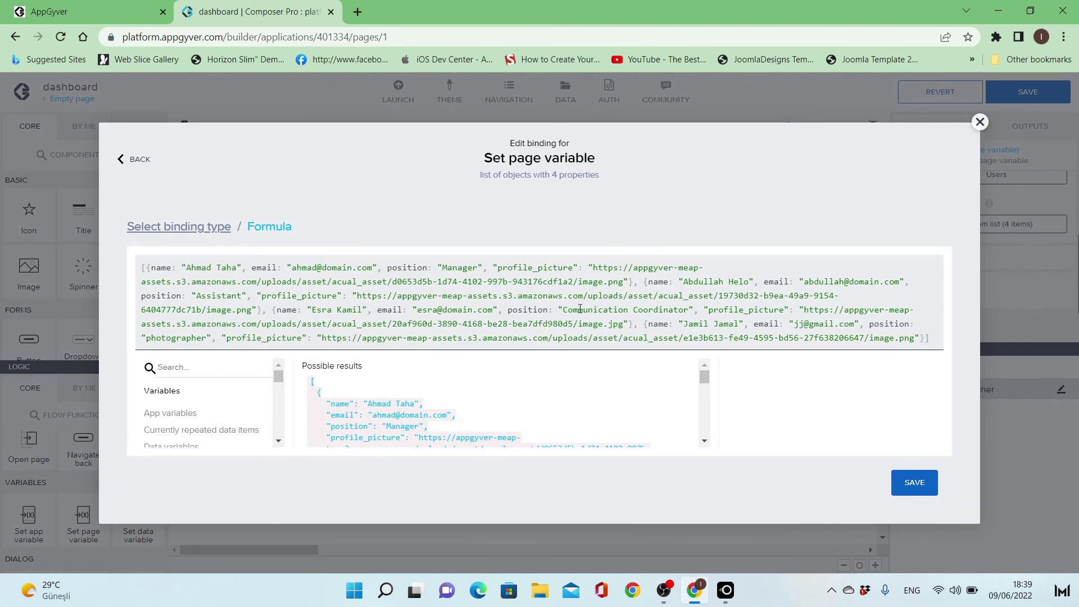
key(ctrl+a)
key(BackSpace)
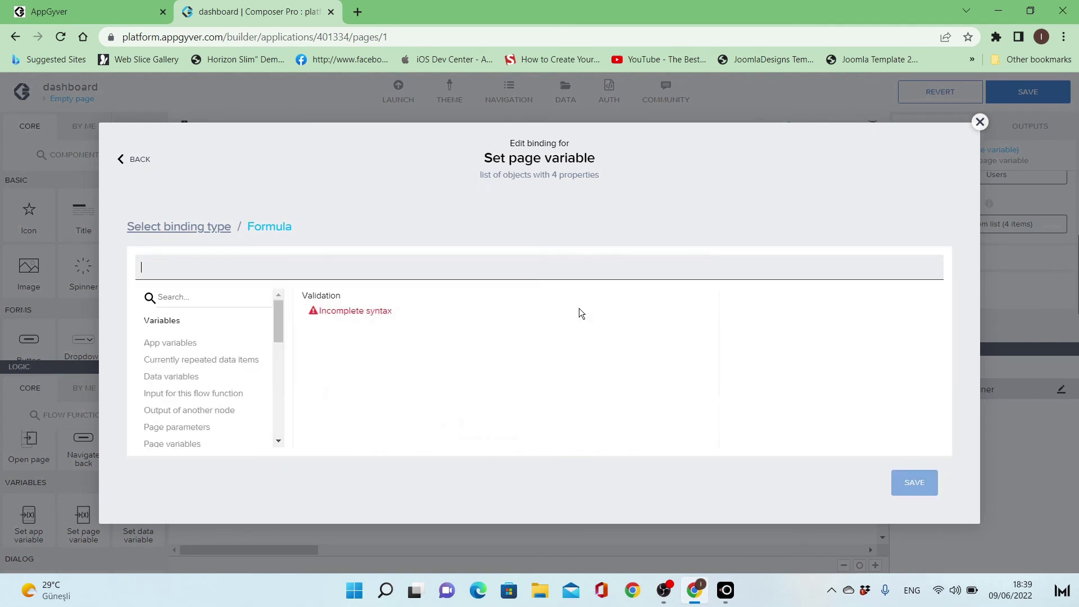
text(remove)
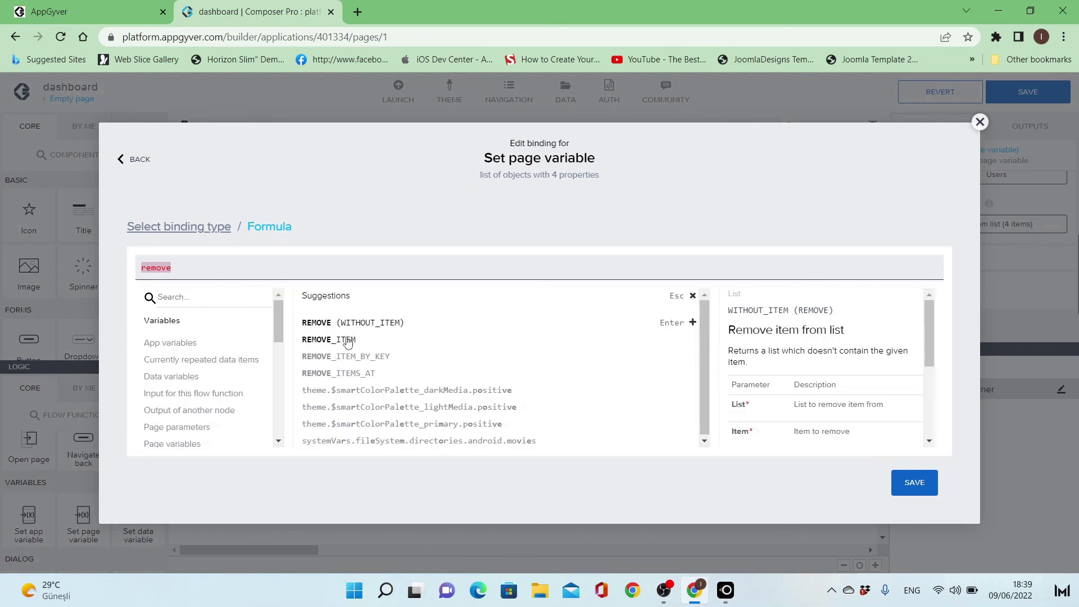
click(369, 373)
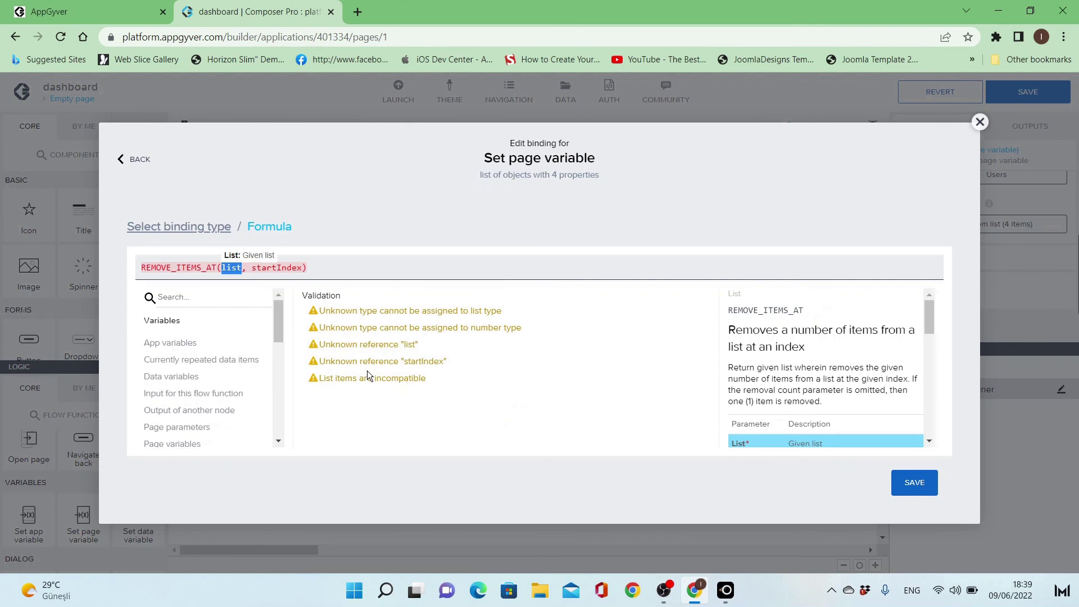
text(users)
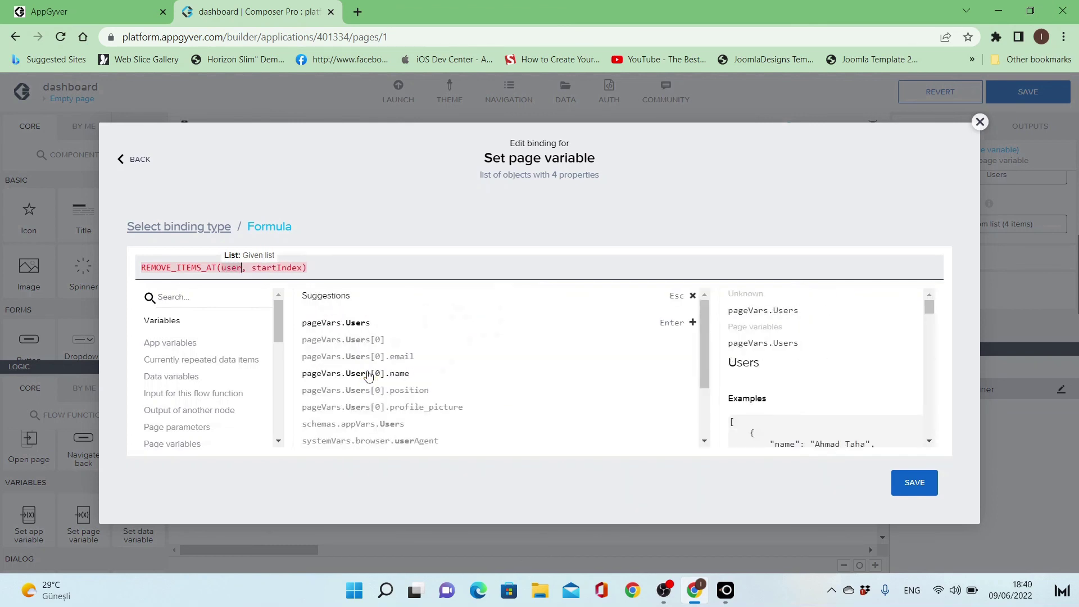
click(362, 324)
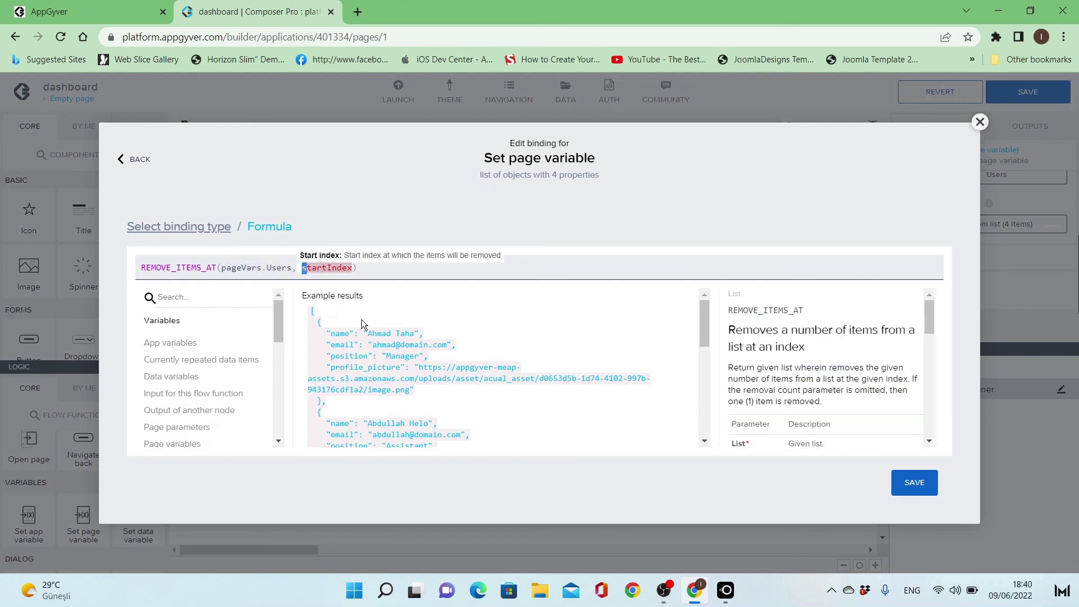
text(repeated.)
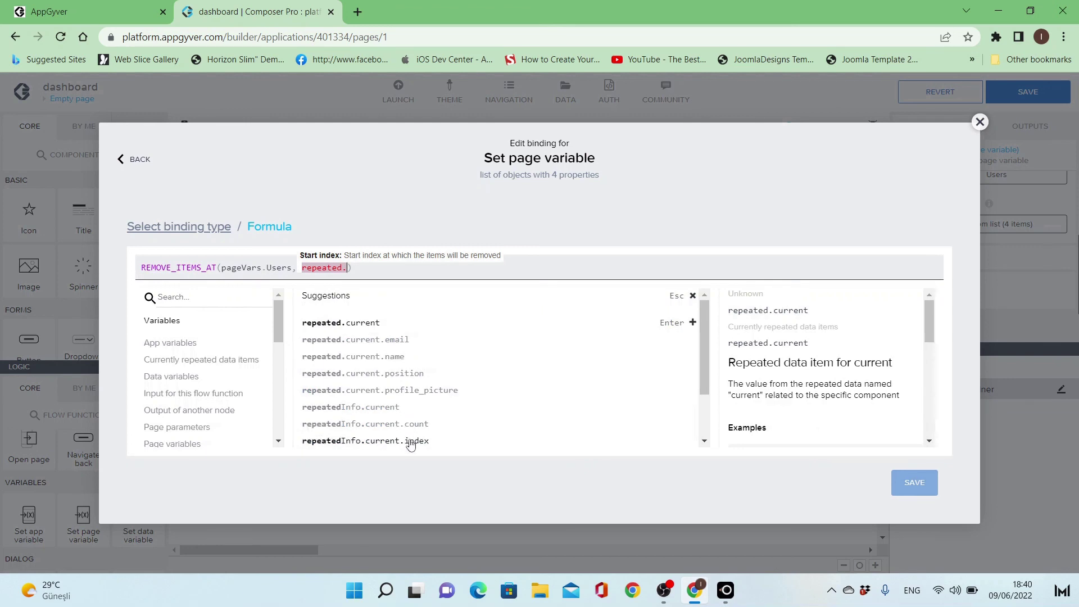
click(411, 442)
click(458, 270)
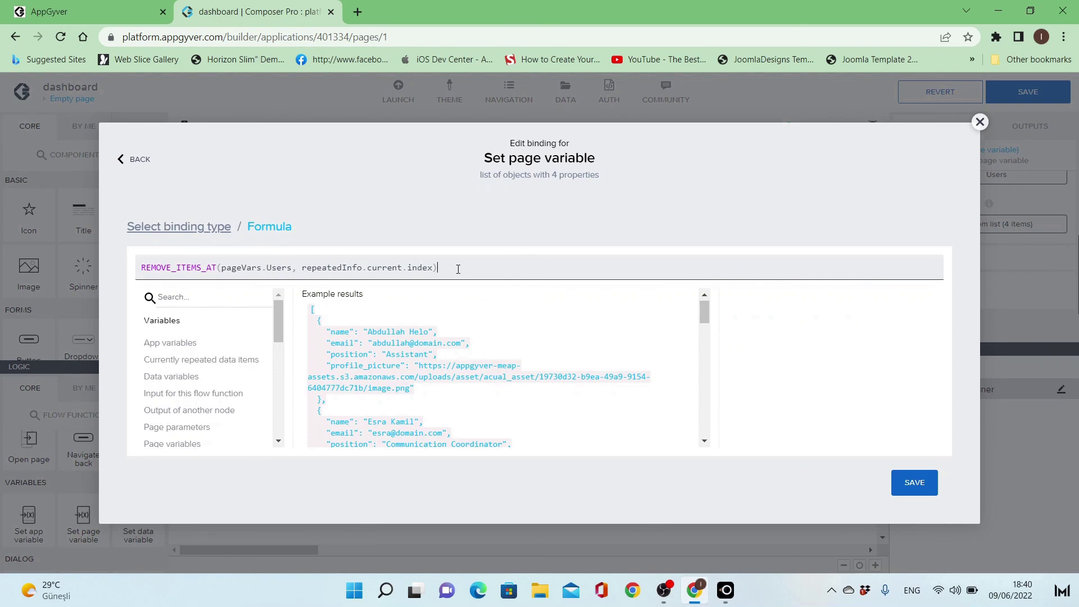
click(915, 483)
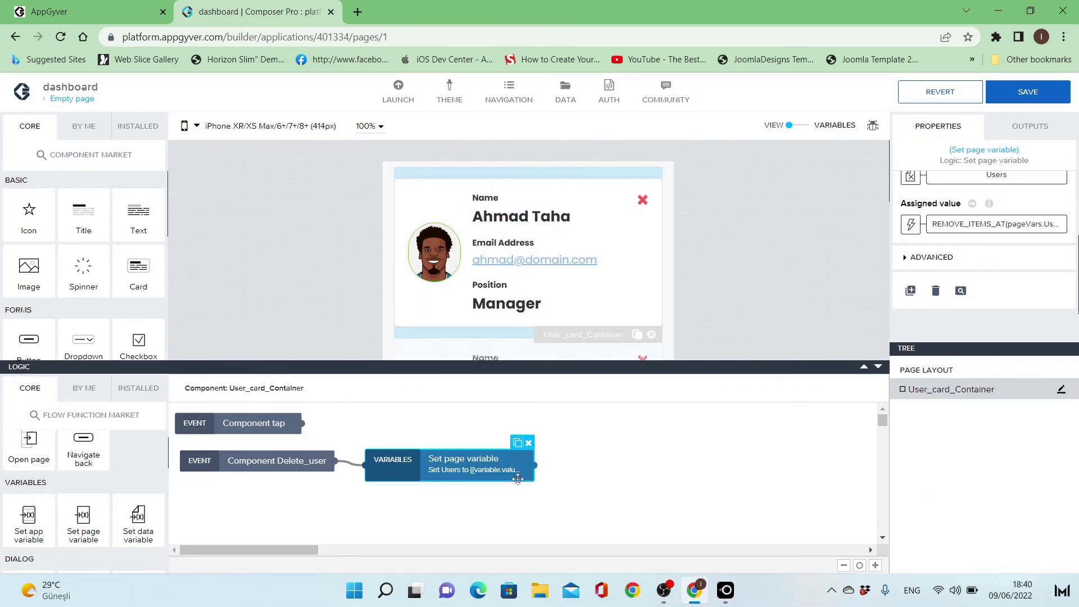
- Insert a Confirm dialog node between Delete_user and the Set page variable node
drag(467, 469, 568, 461)
click(391, 464)
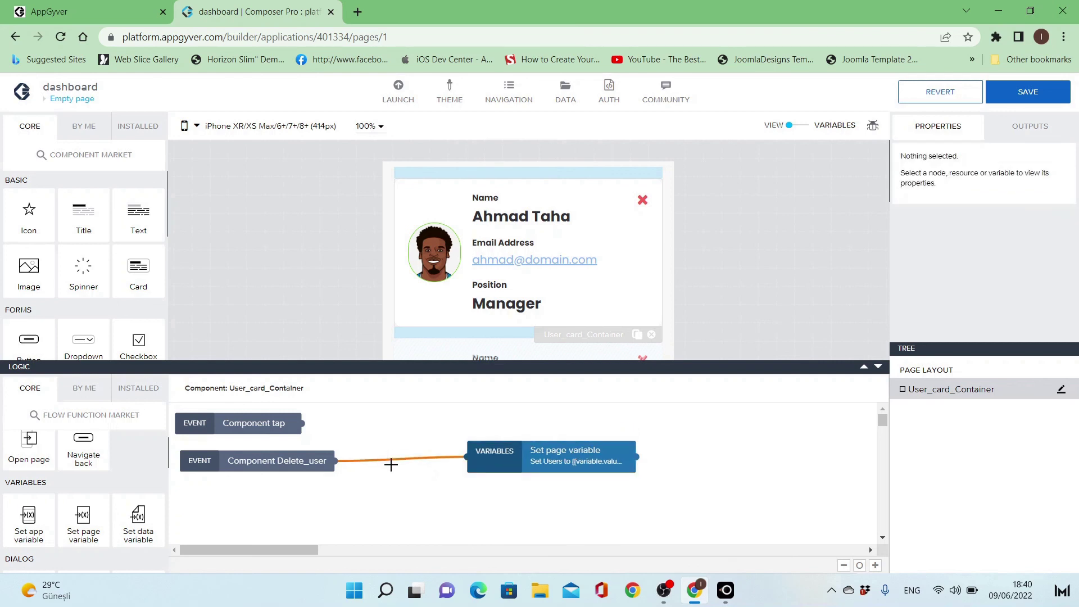
key(Delete)
scroll(84, 495, down, 3)
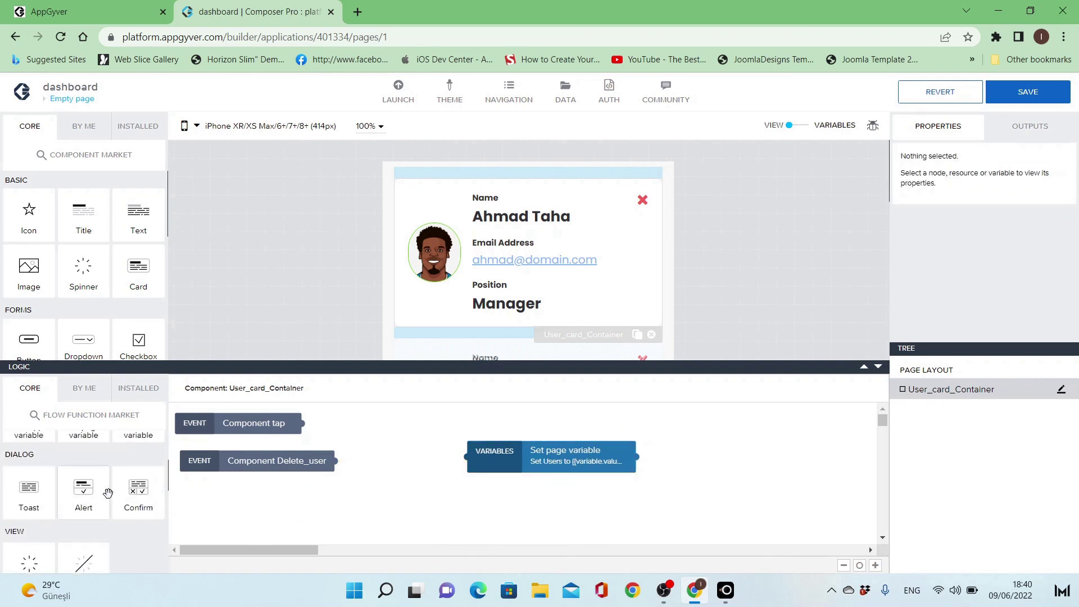
drag(135, 497, 375, 466)
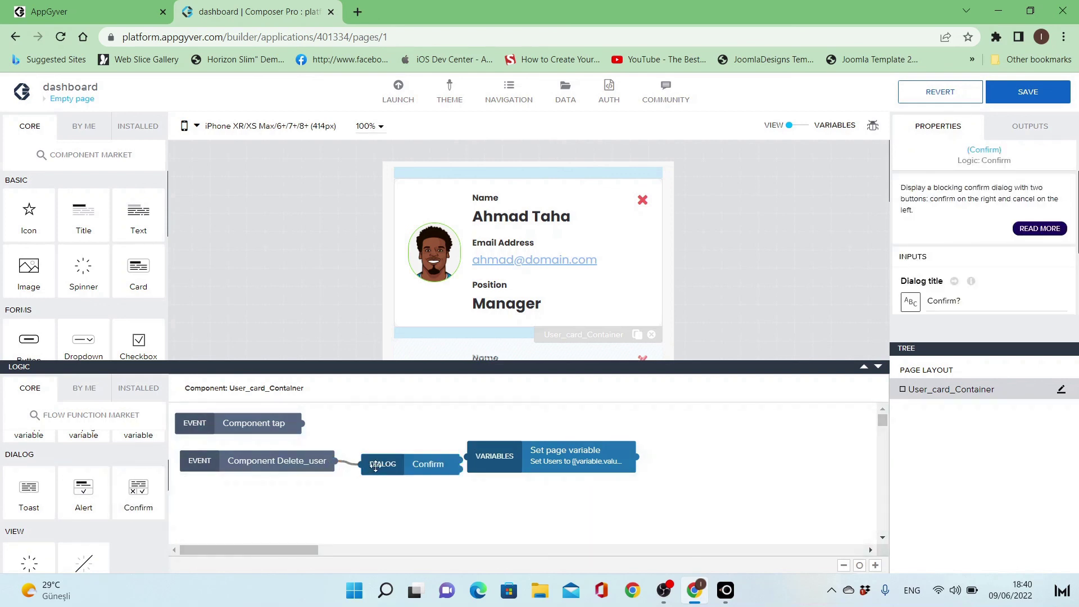
drag(451, 457, 507, 417)
drag(420, 459, 441, 479)
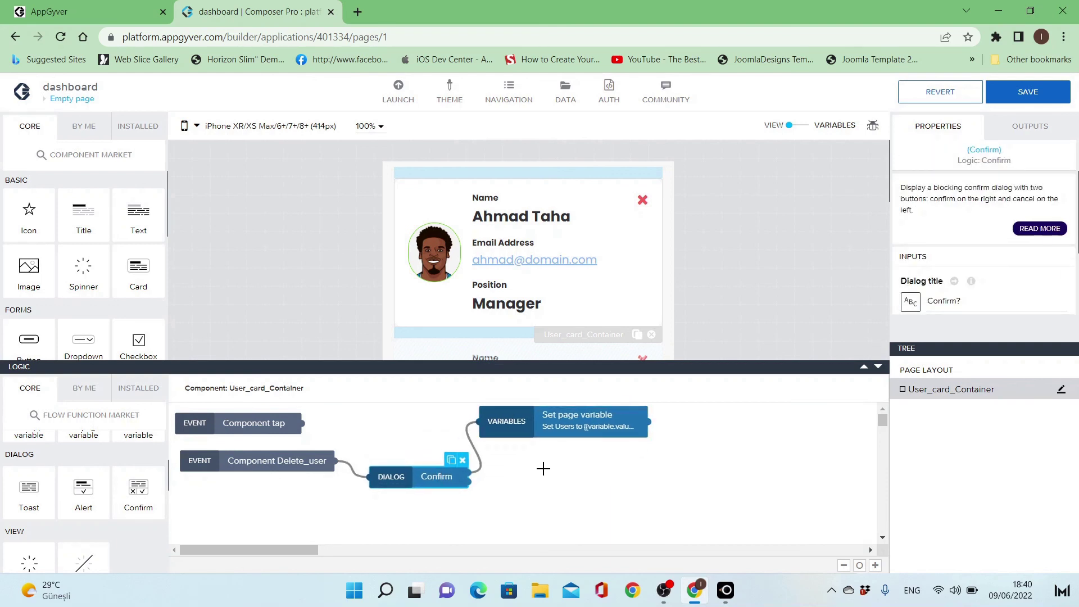
- Title the dialog 'Are you sure you want to delete this user?' and save the app
triple_click(964, 302)
text(Are you sure)
text(you want to de)
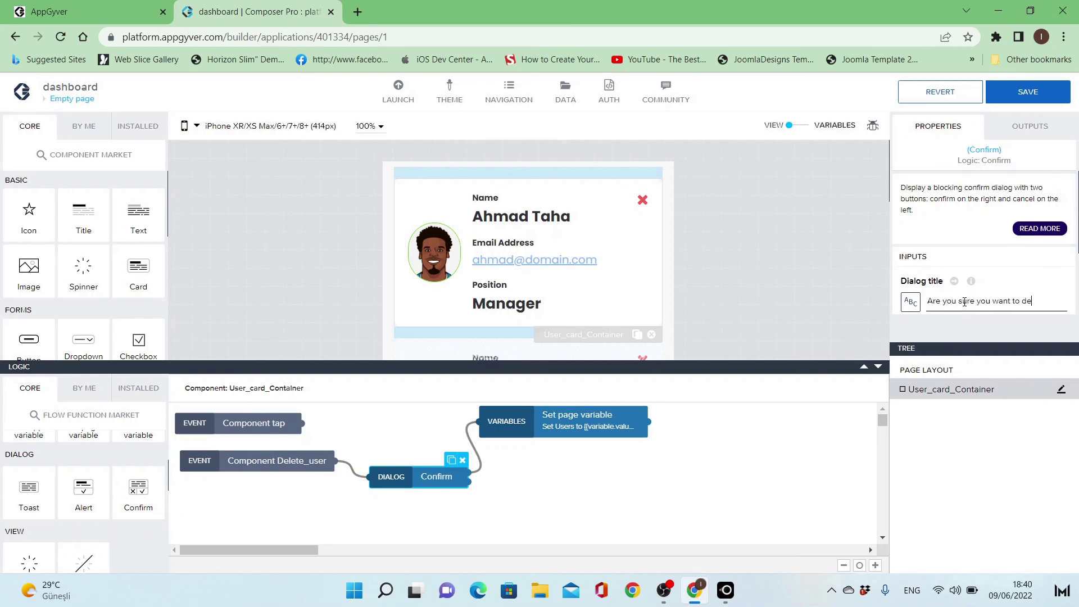
text(lete this user?)
click(1040, 101)
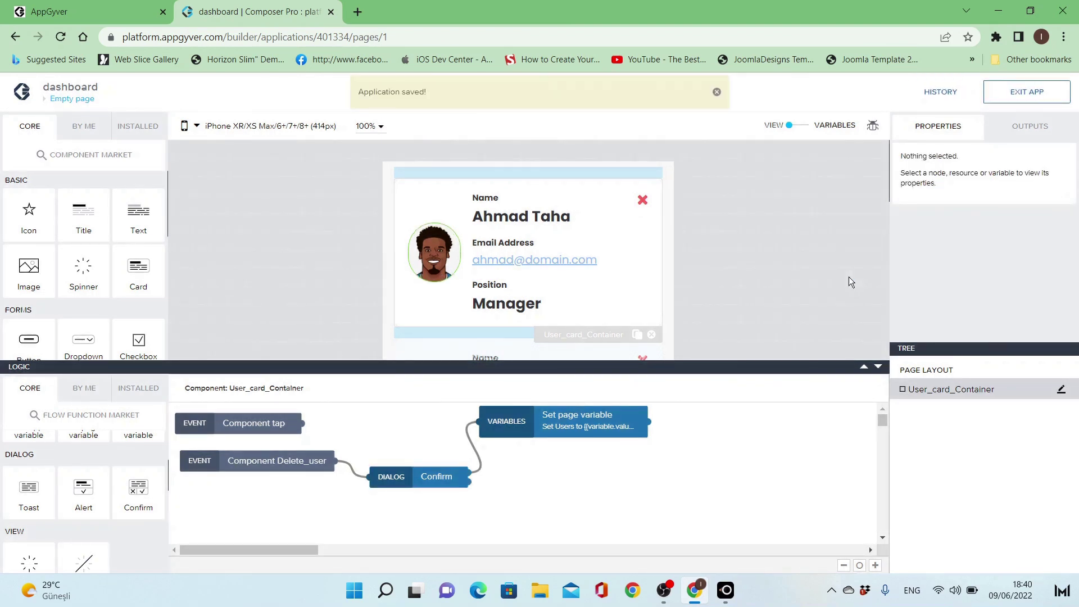
mouse_move(726, 590)
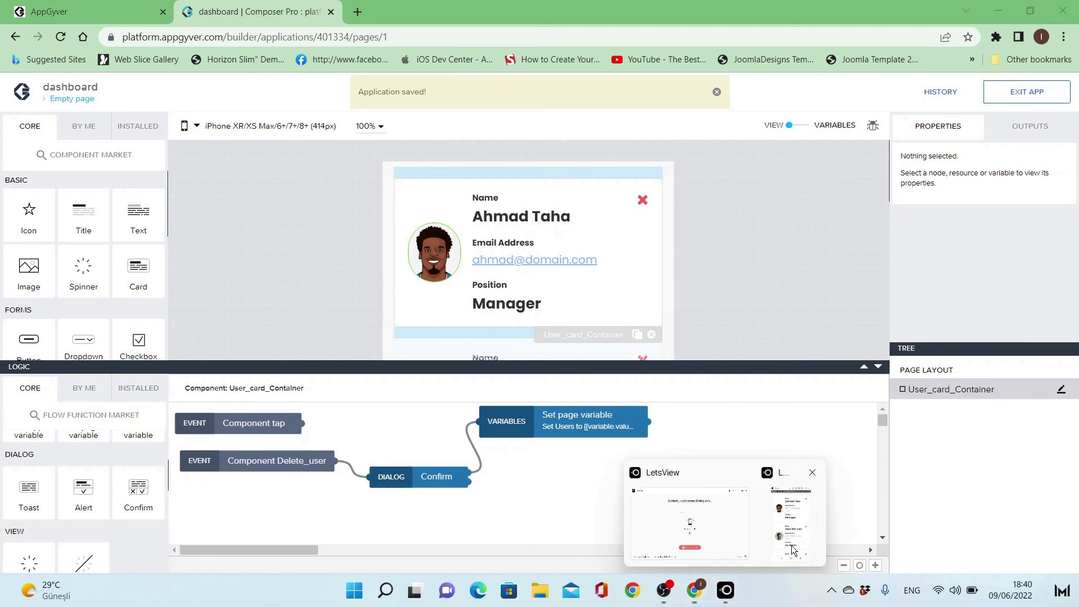
click(792, 546)
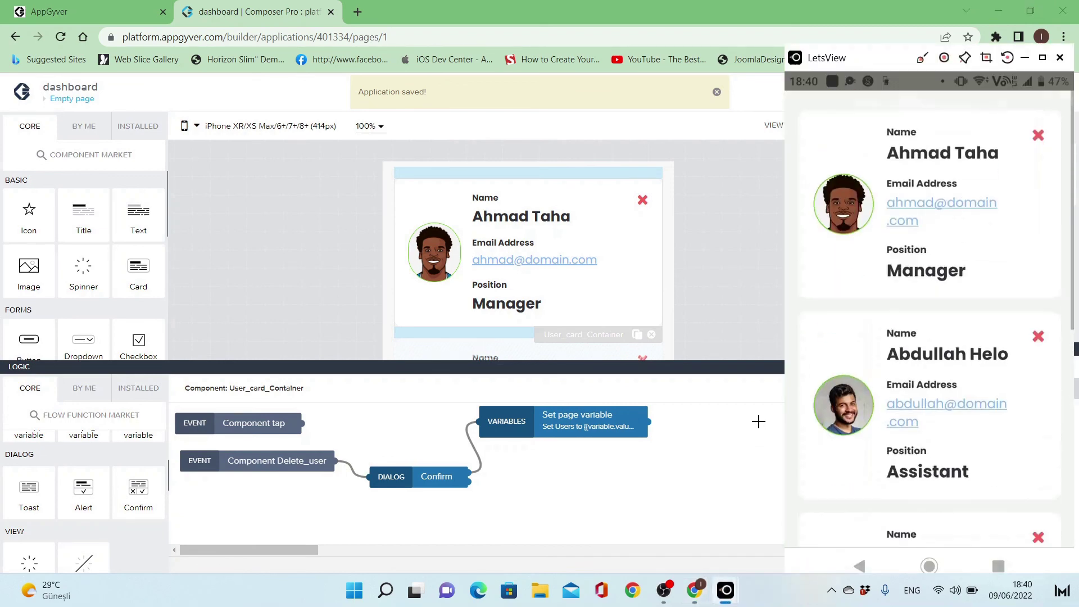